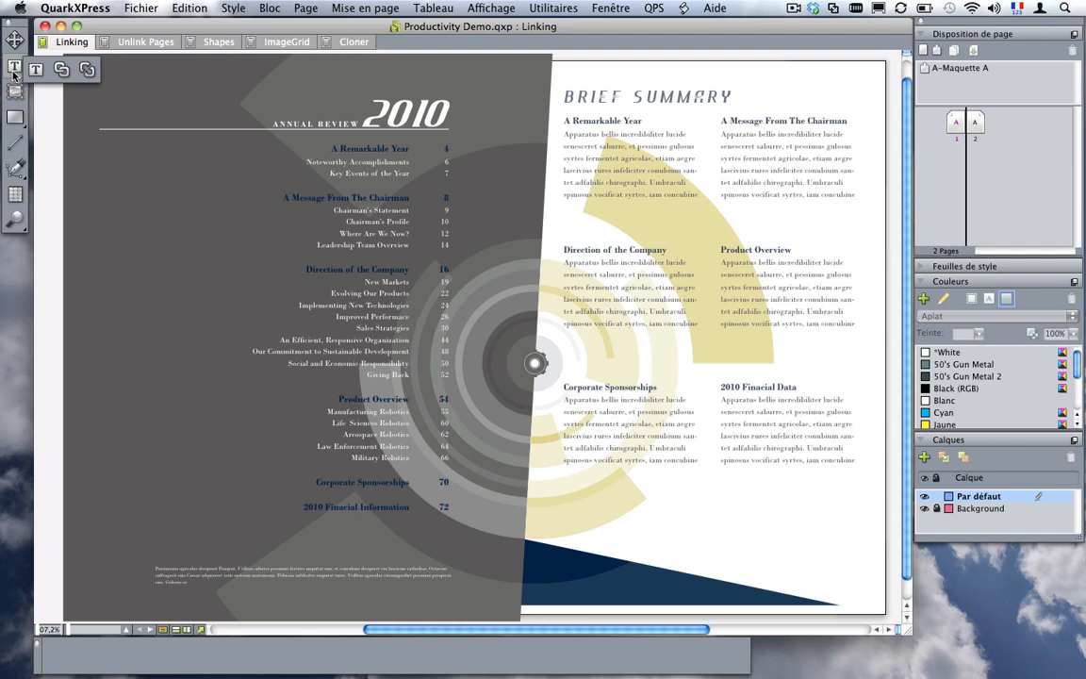
Step: Examine the individual text boxes under Brief Summary on page 2 by selecting them one by one
click(14, 69)
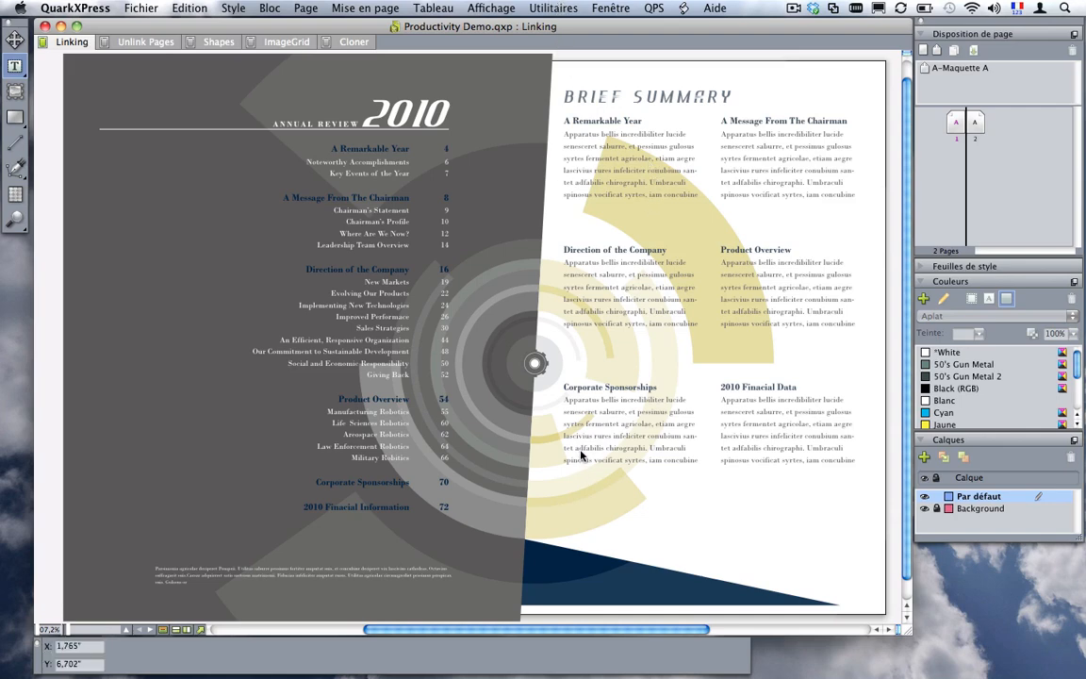
alt+super+click(553, 112)
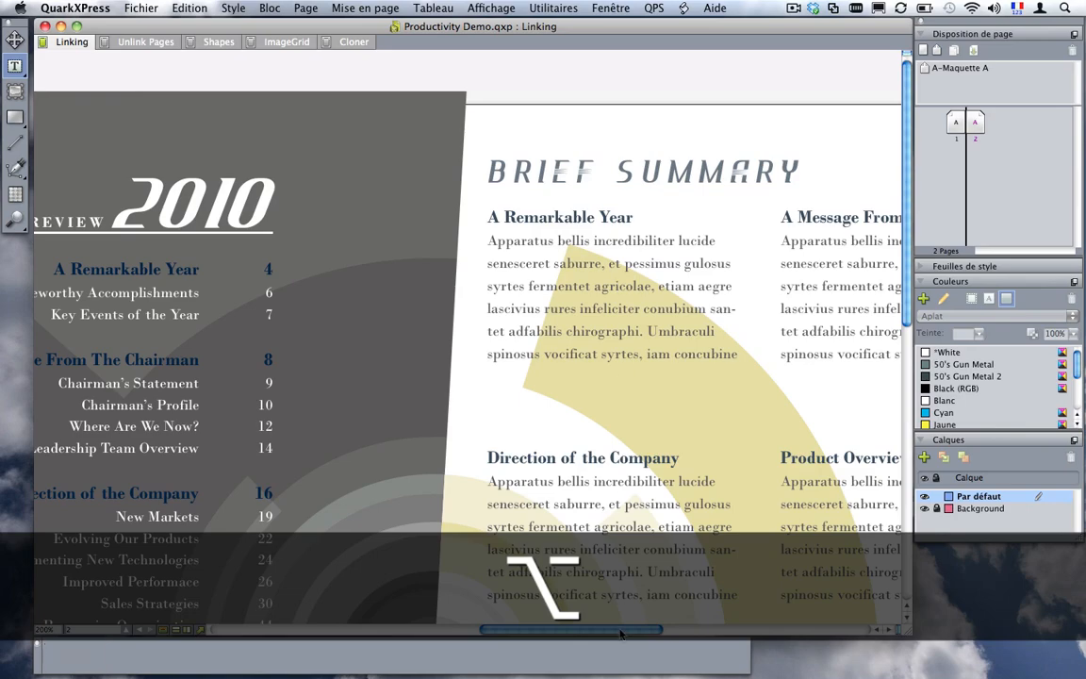
scroll(619, 287, right, 5)
scroll(620, 500, down, 1)
scroll(620, 500, down, 3)
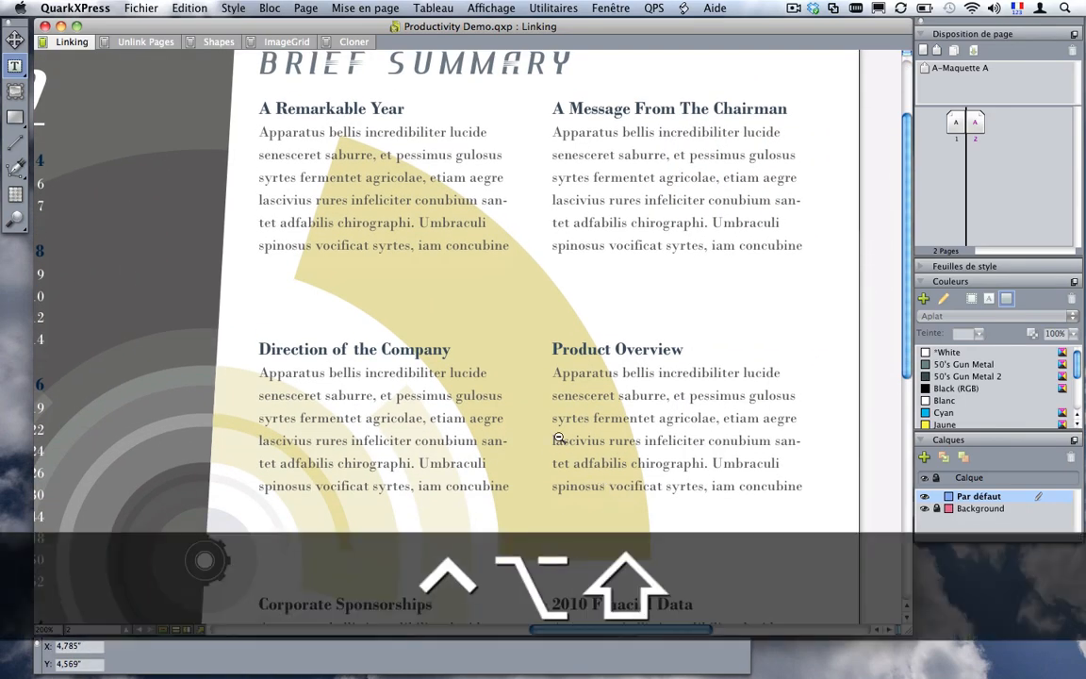
ctrl+alt+shift+click(559, 439)
ctrl+alt+shift+click(559, 439)
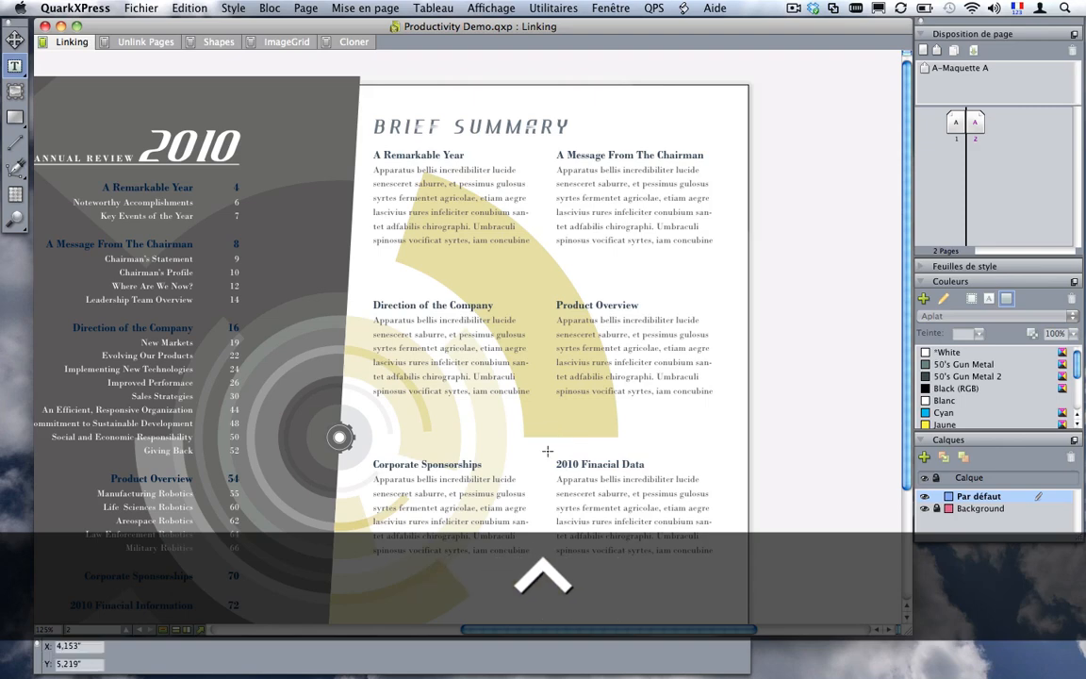
key(Escape)
click(436, 212)
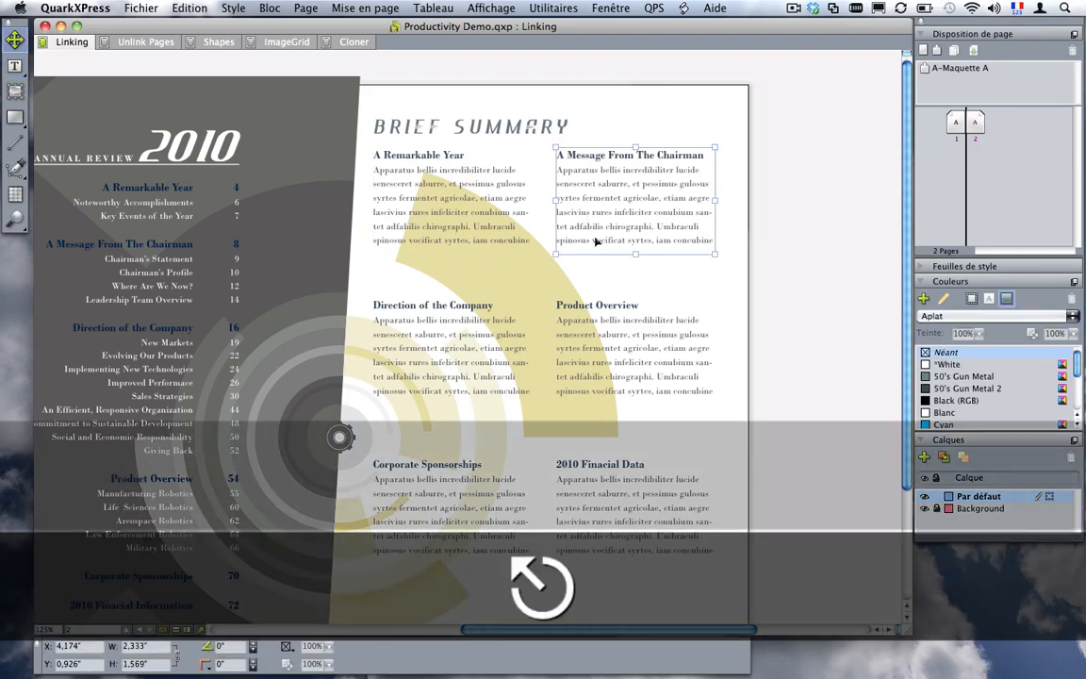
click(426, 325)
click(449, 520)
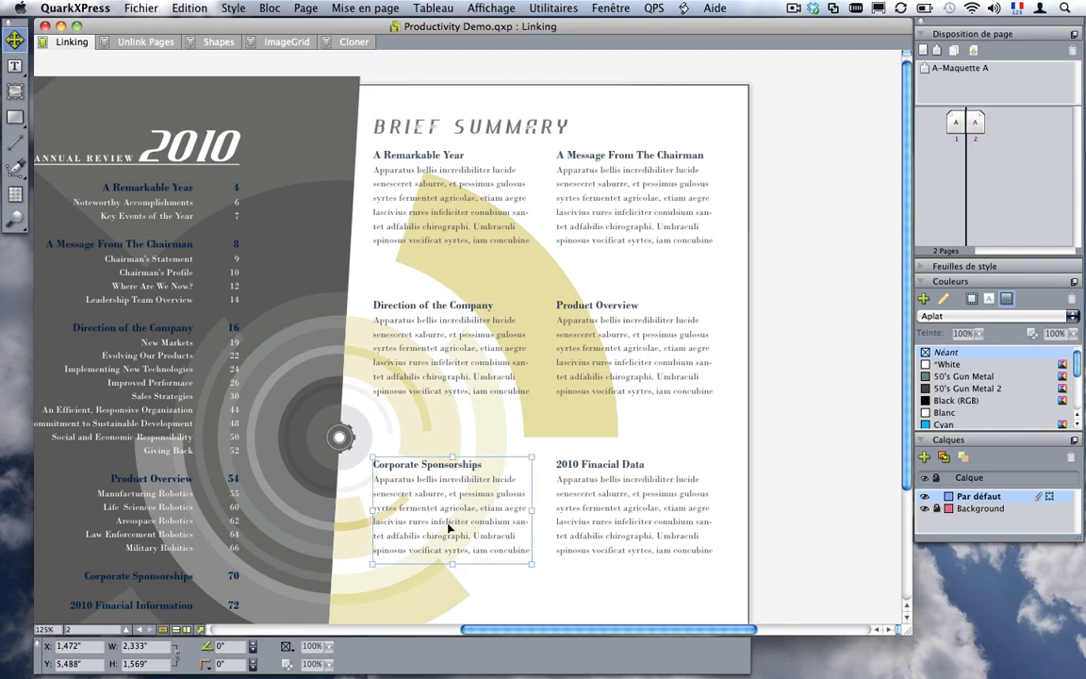
click(610, 526)
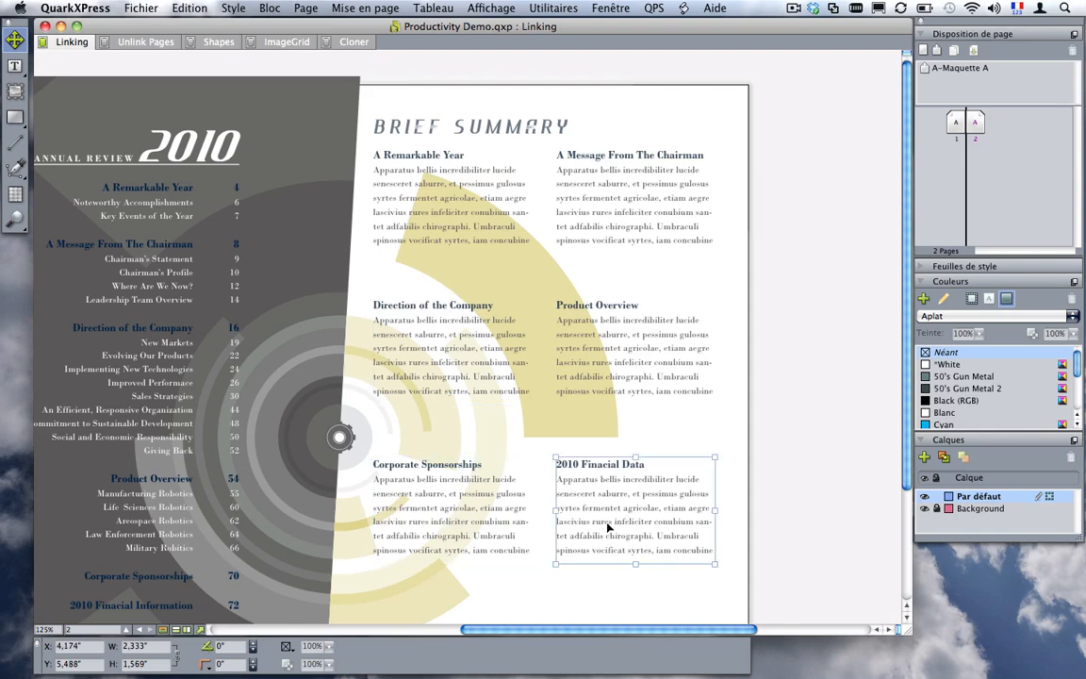
Step: Select all text from inside the A Remarkable Year box to check whether it is linked to other boxes
click(425, 201)
double_click(425, 201)
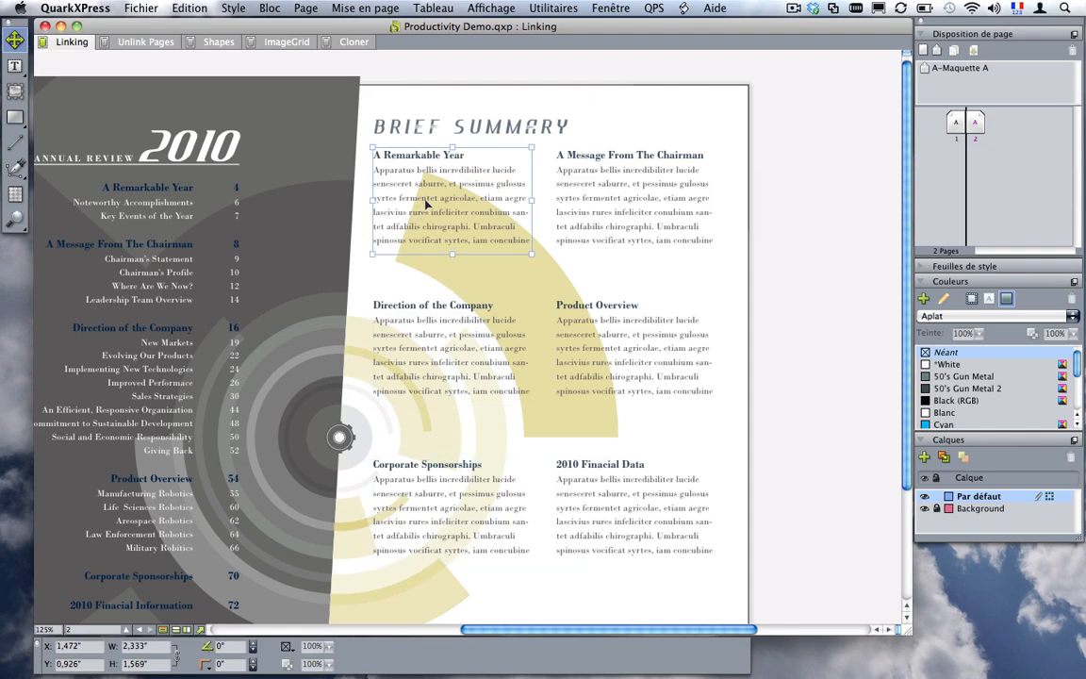
key(super+a)
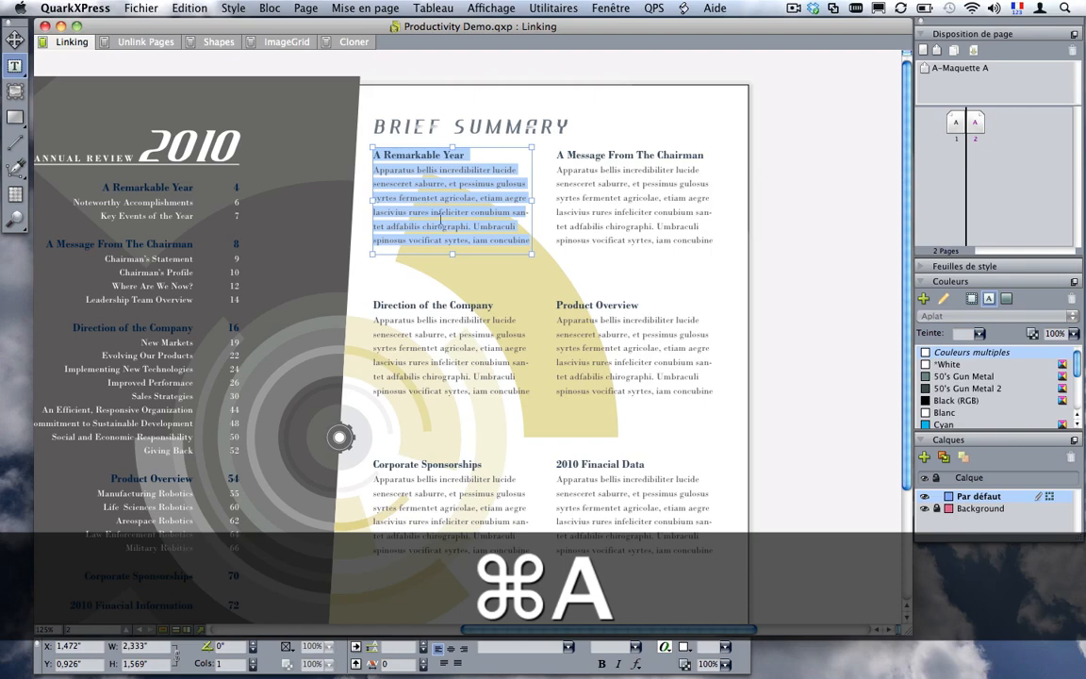
click(397, 197)
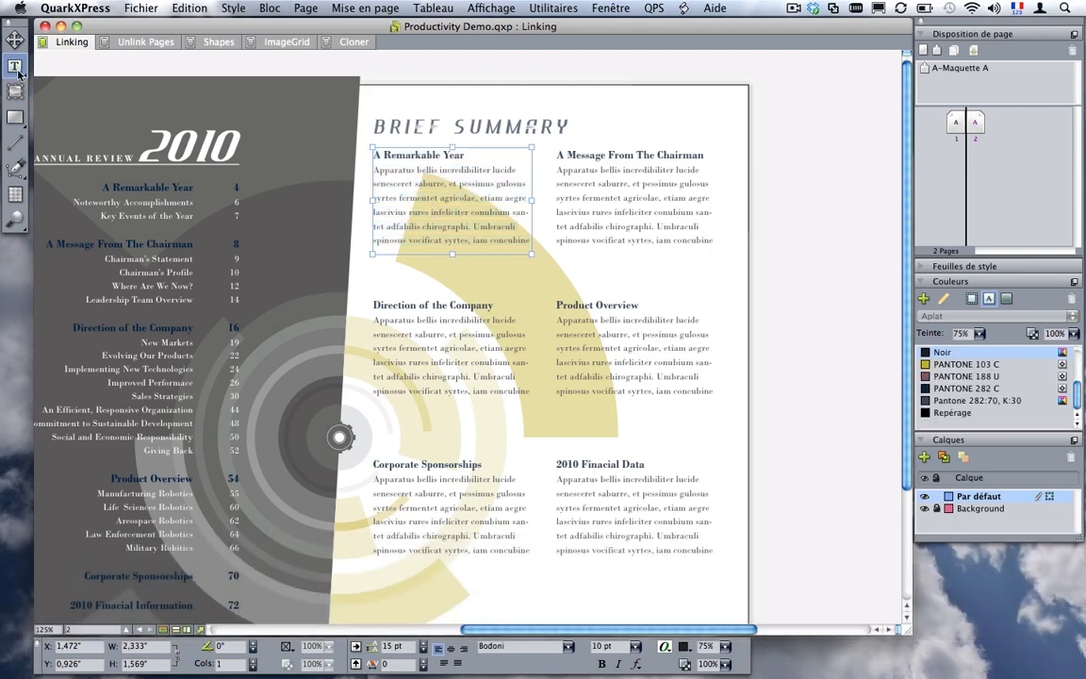
mouse_move(15, 66)
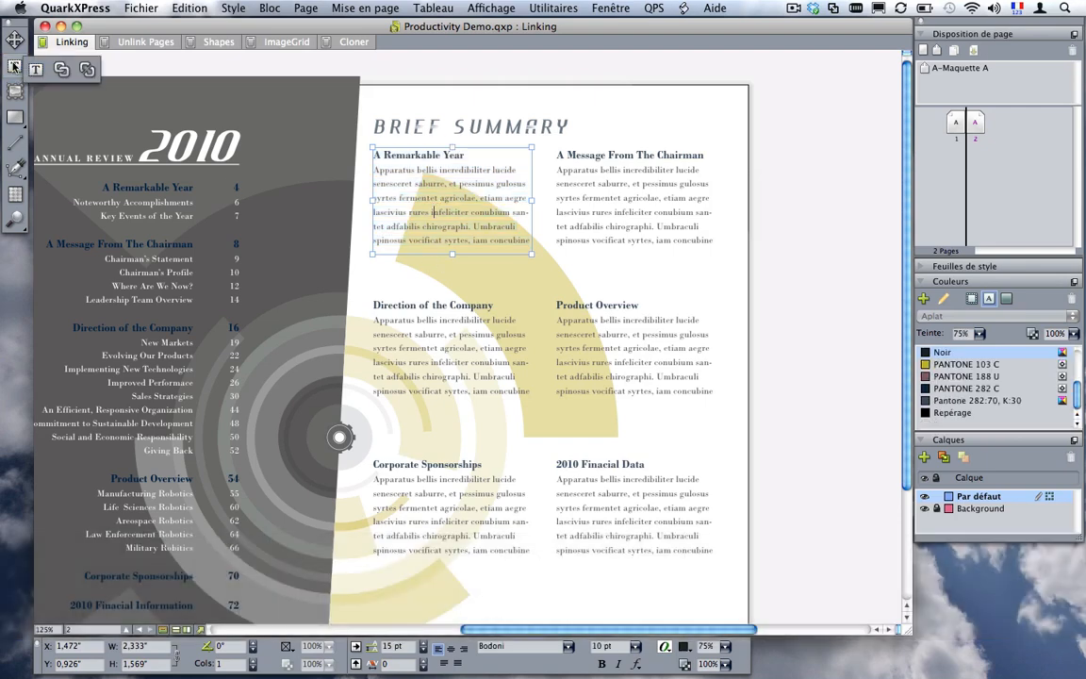
click(62, 69)
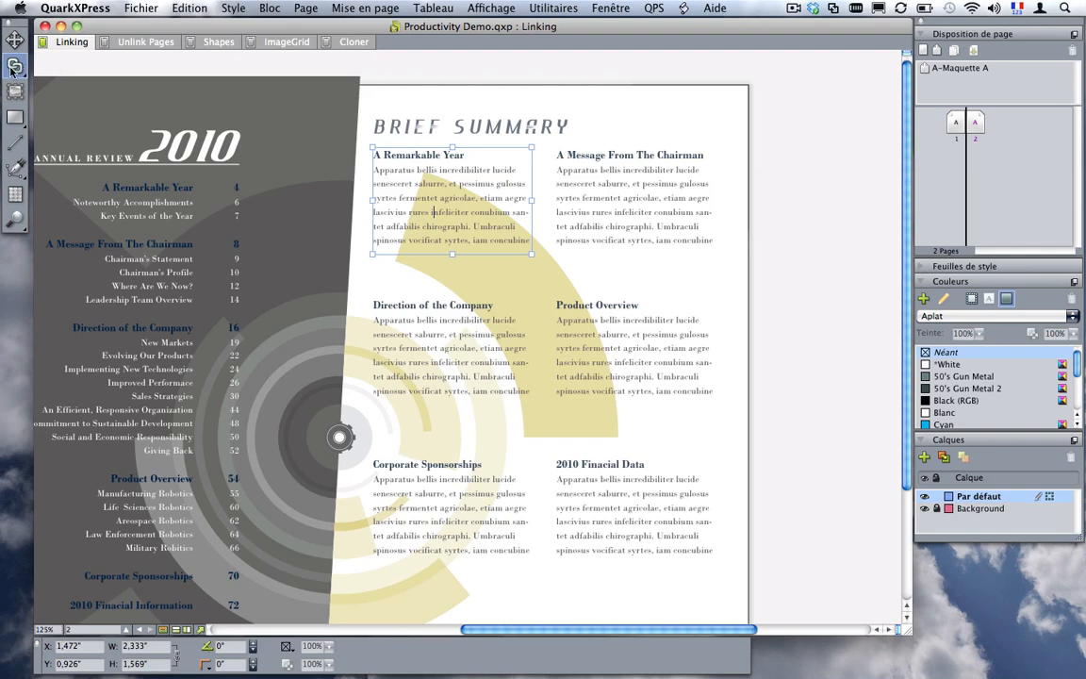
click(36, 69)
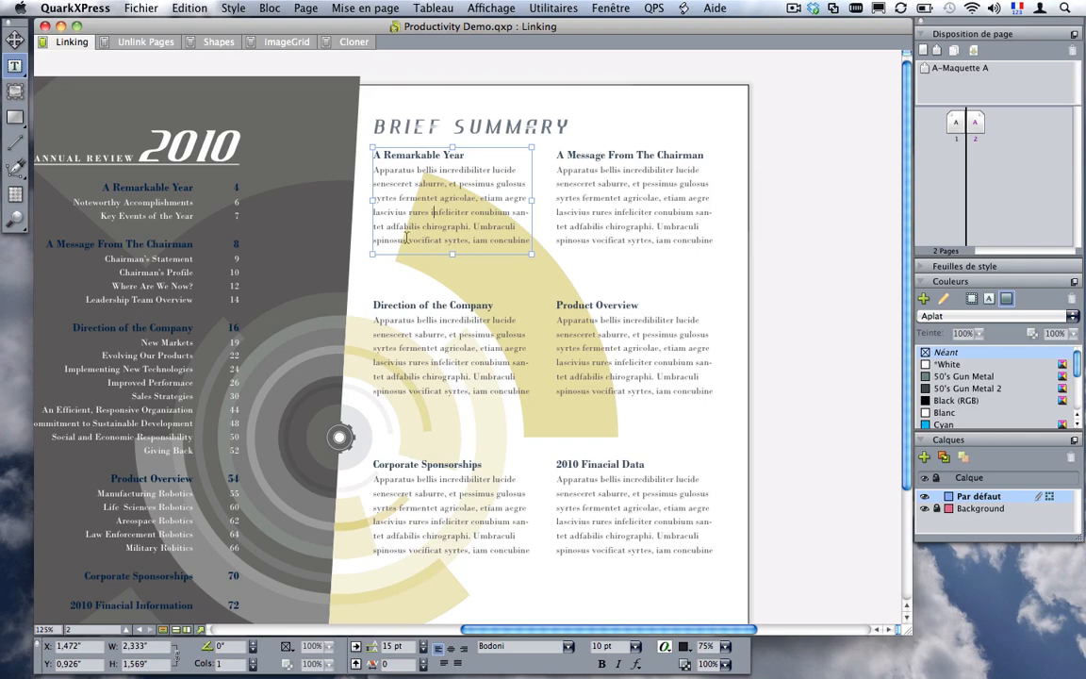
Step: Link the Brief Summary title and six article boxes with Linkster, down the first column and up the second, keeping text in the same boxes
click(14, 40)
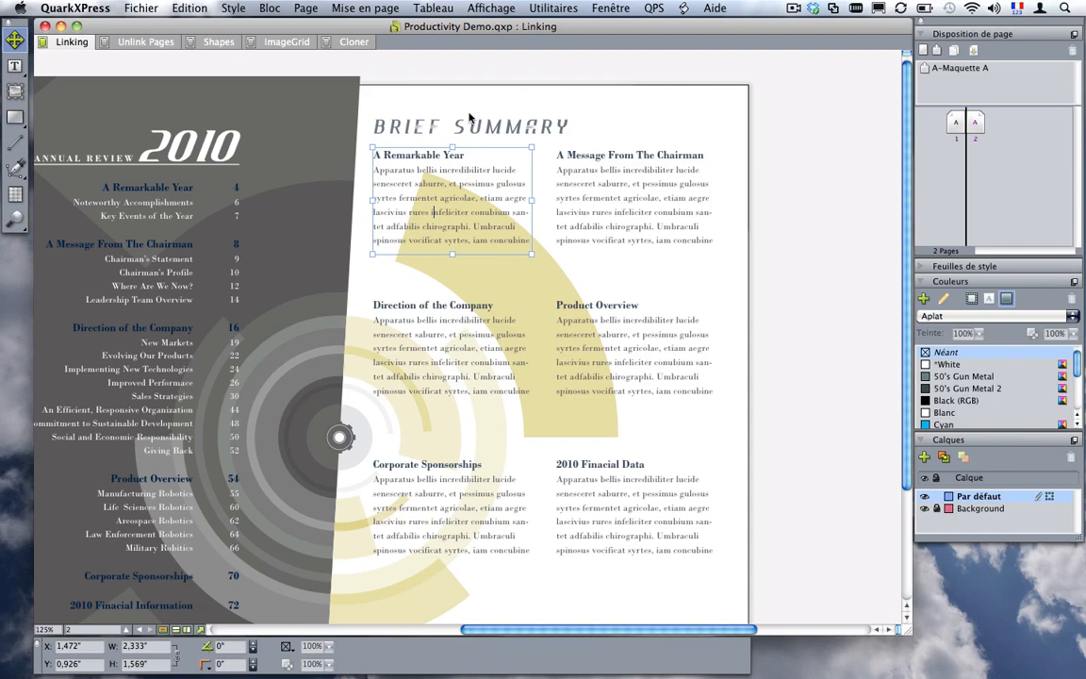
click(424, 127)
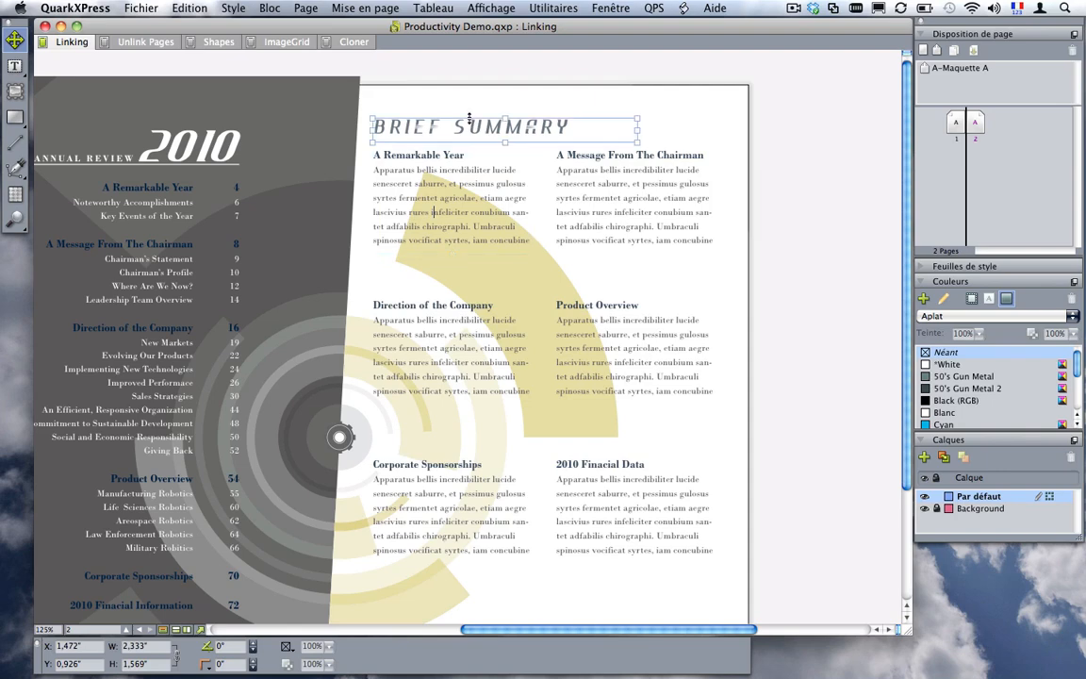
click(447, 235)
click(377, 121)
shift+click(415, 212)
shift+click(388, 300)
shift+click(424, 507)
shift+click(584, 509)
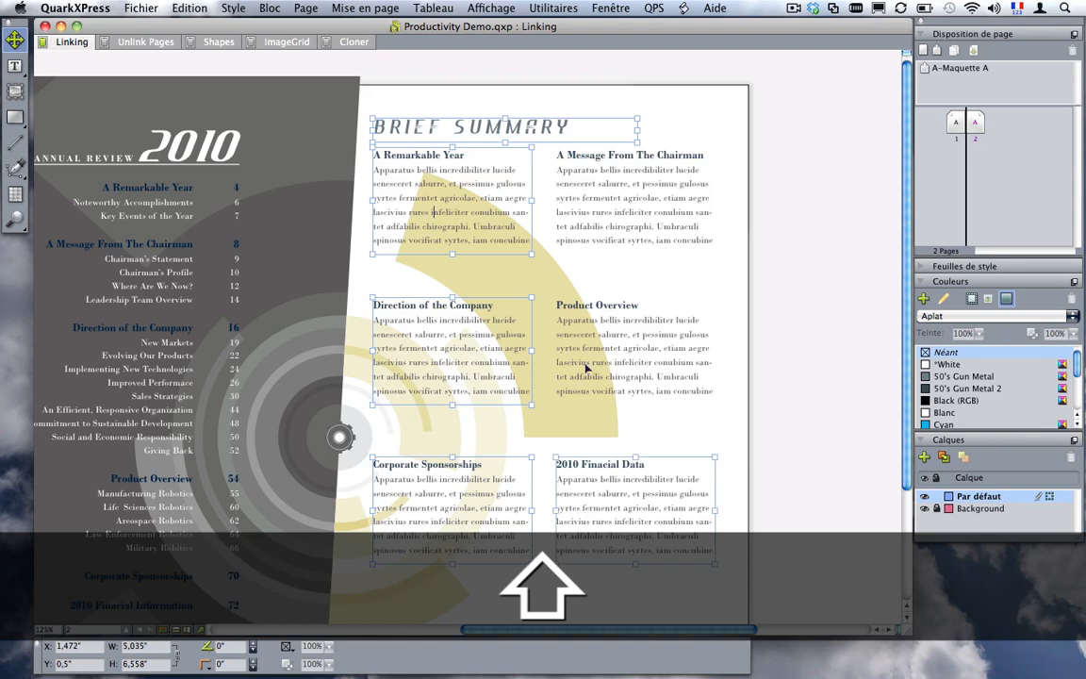
shift+click(566, 340)
shift+click(585, 184)
click(552, 8)
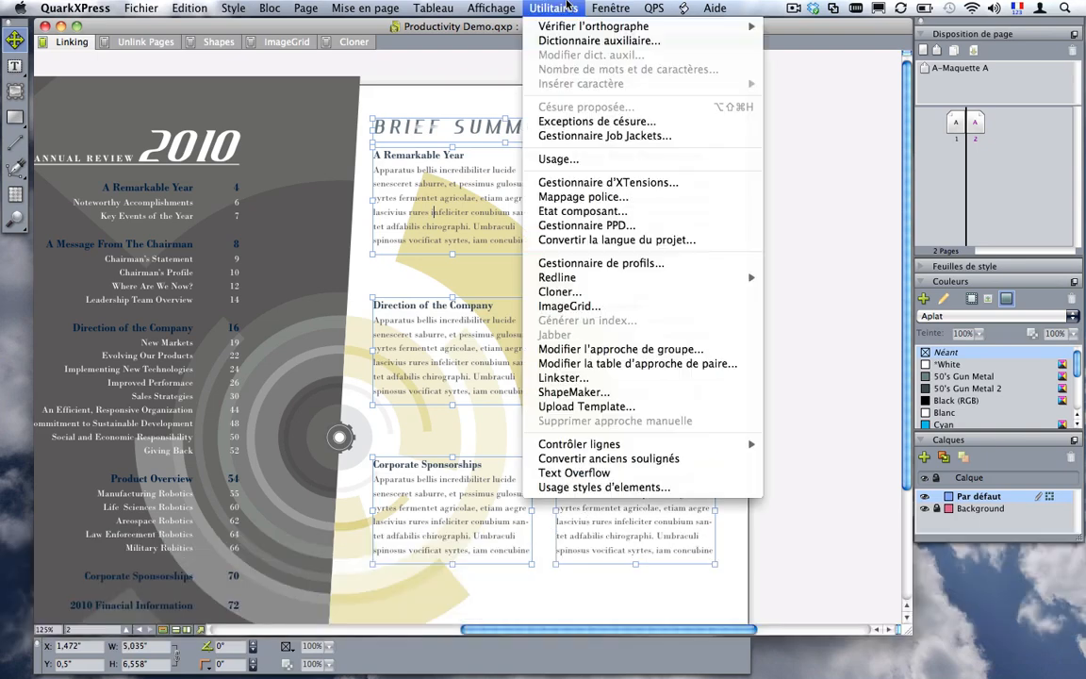
click(565, 378)
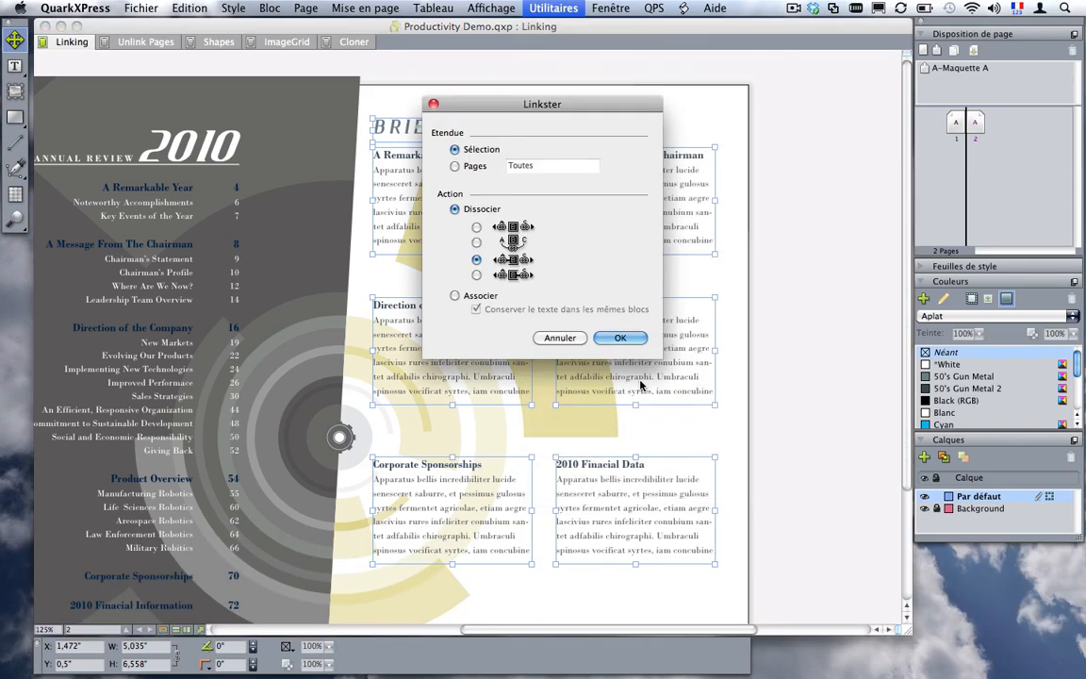
drag(528, 113, 830, 80)
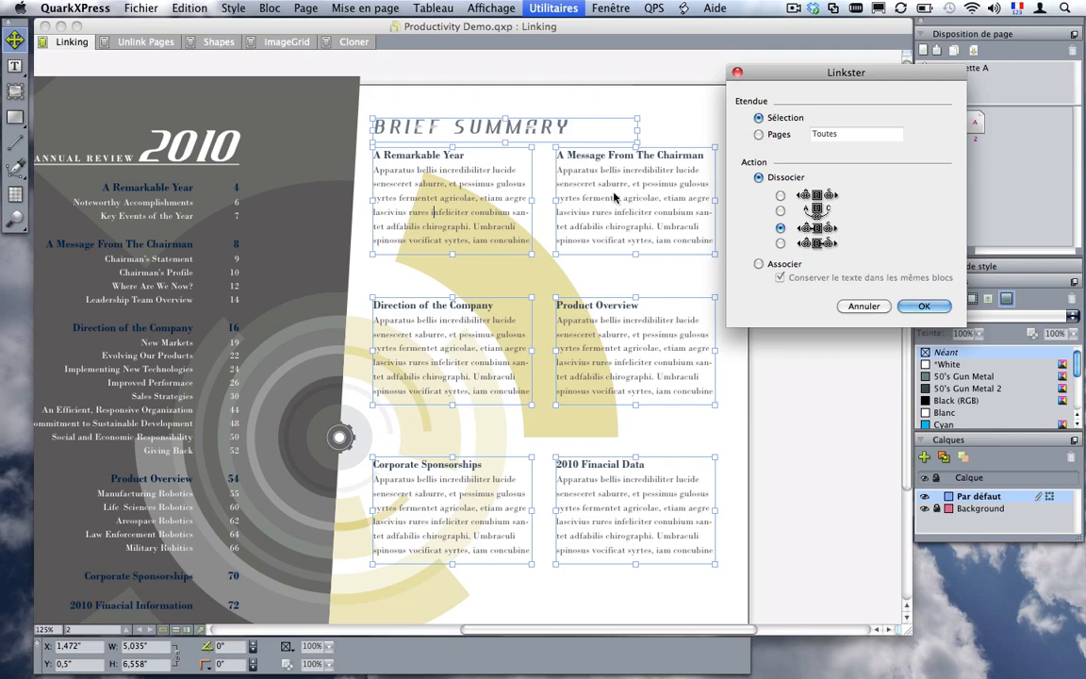
click(759, 265)
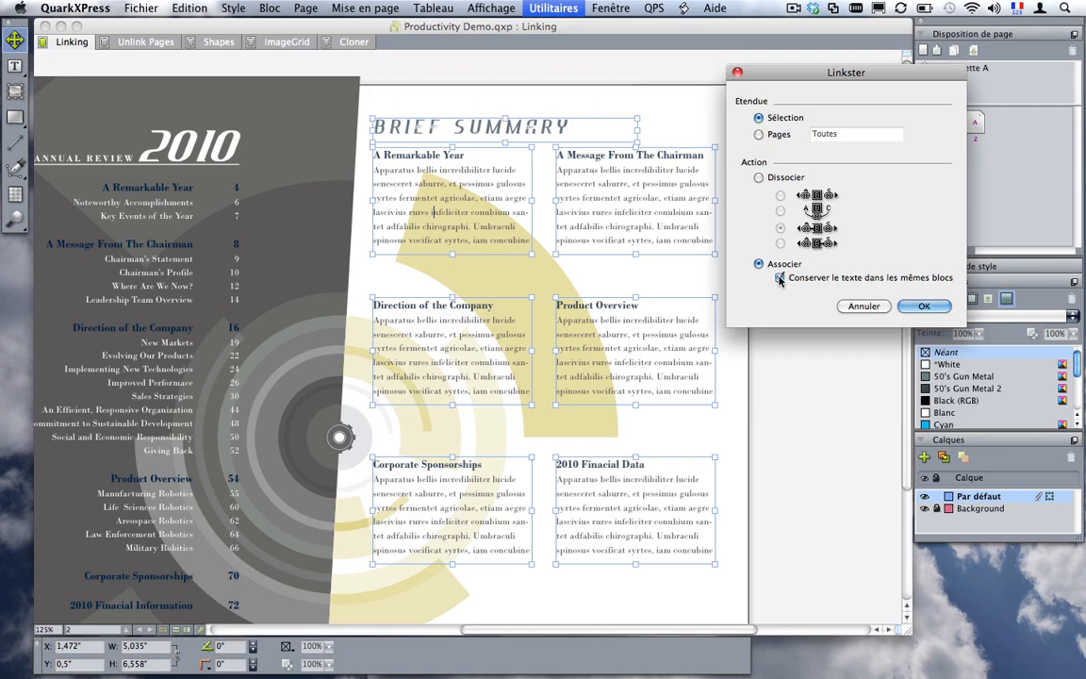
click(926, 308)
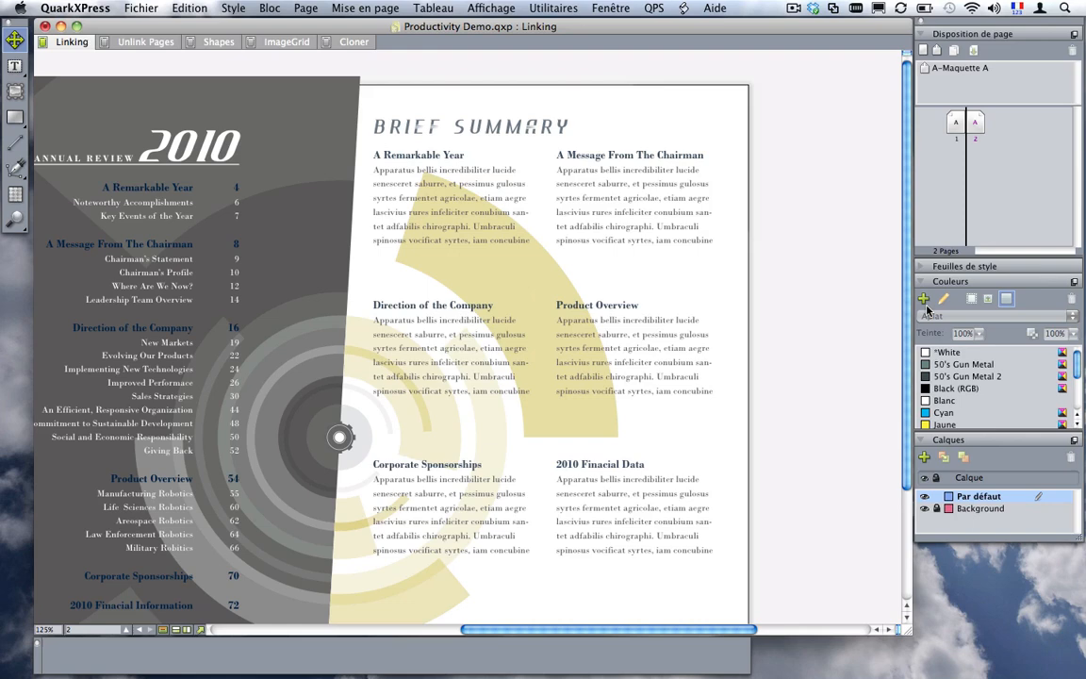
Step: Select the whole story from the A Remarkable Year box to check the links between the title and article boxes
double_click(449, 226)
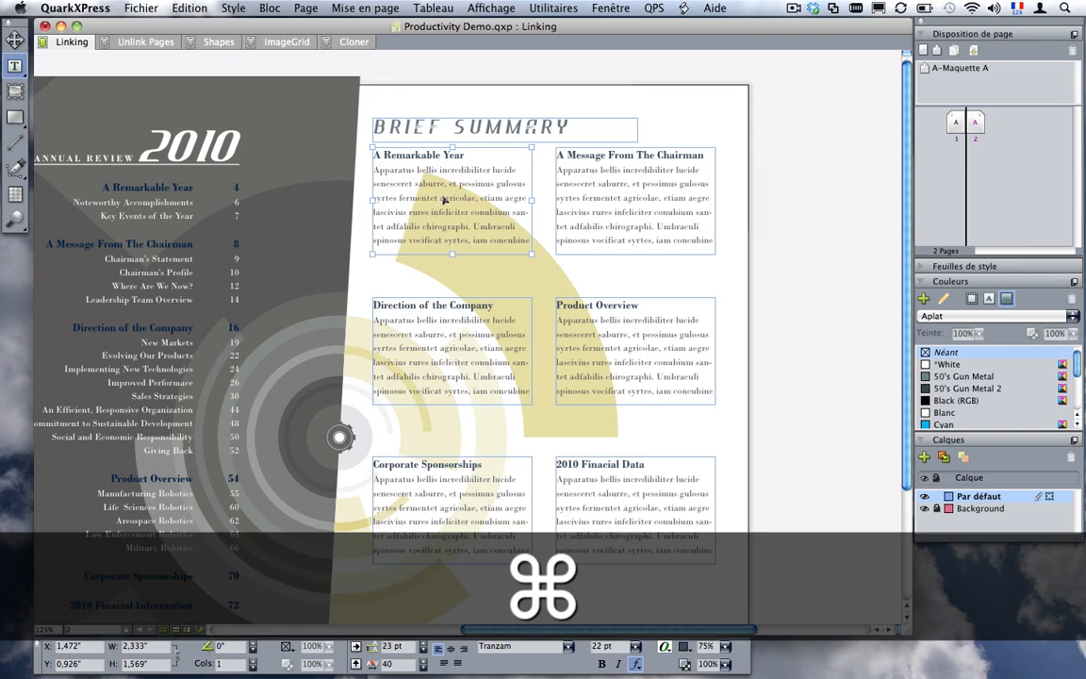
key(cmd+a)
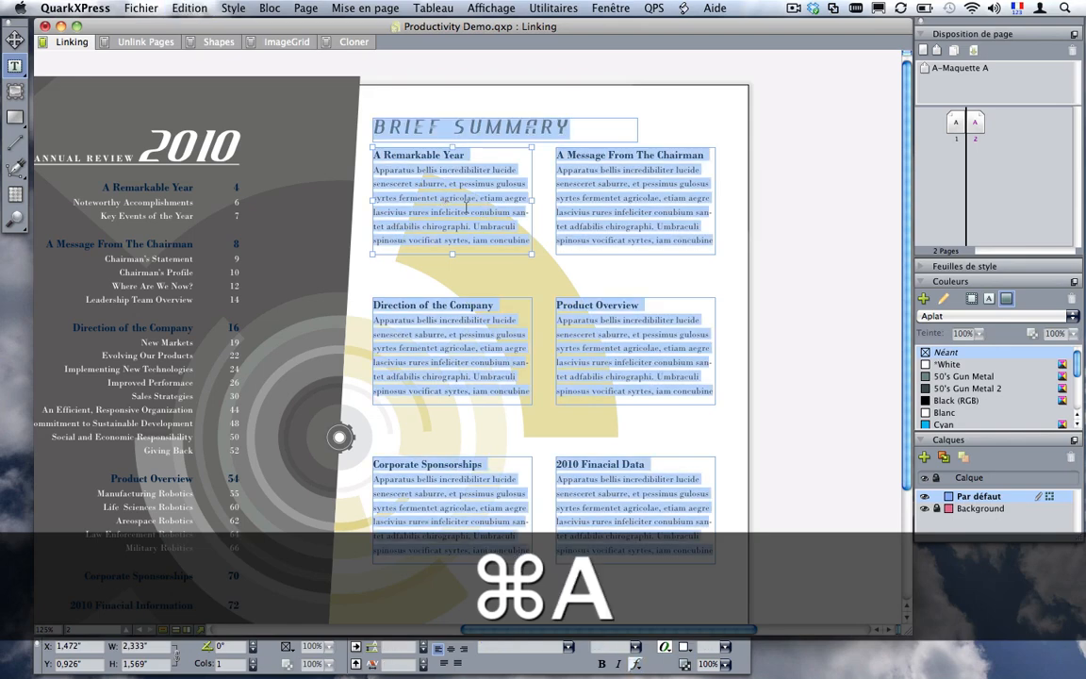
click(465, 206)
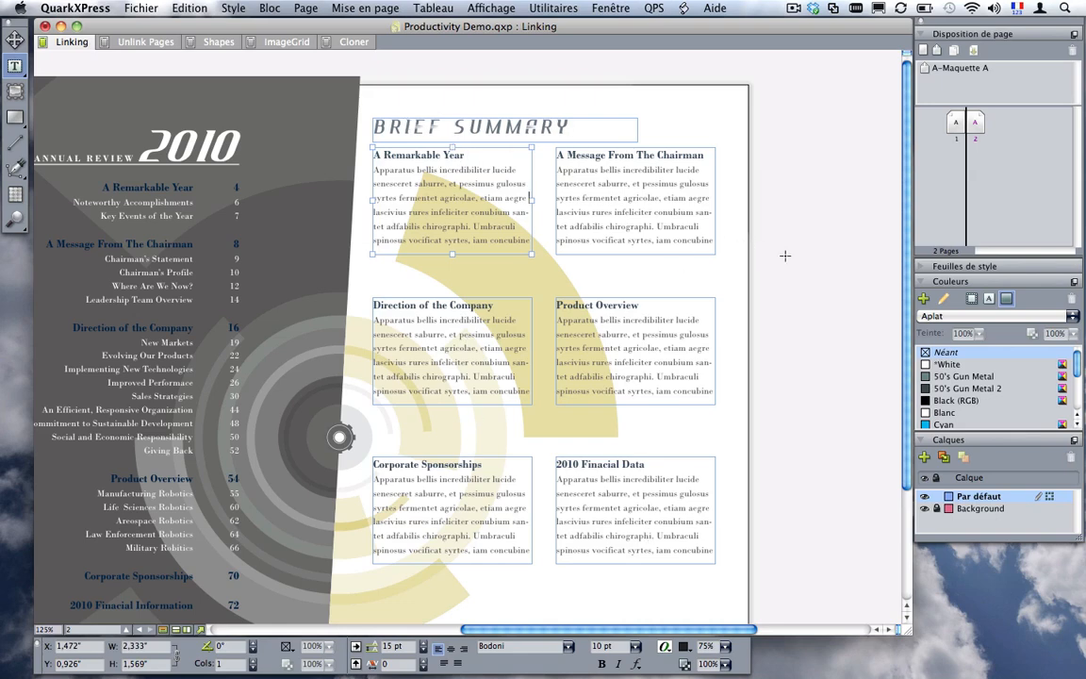
key(Escape)
click(436, 206)
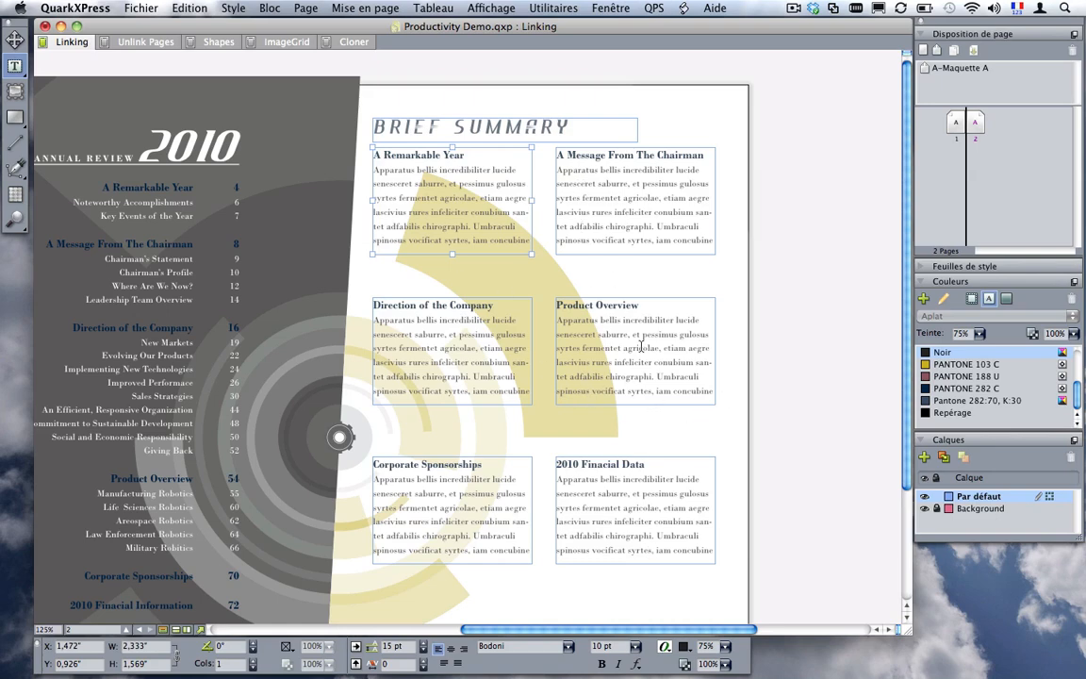
Step: Unlink the Product Overview box with Linkster, using the Dissocier option that bypasses it and links its neighbouring boxes A and C
click(577, 311)
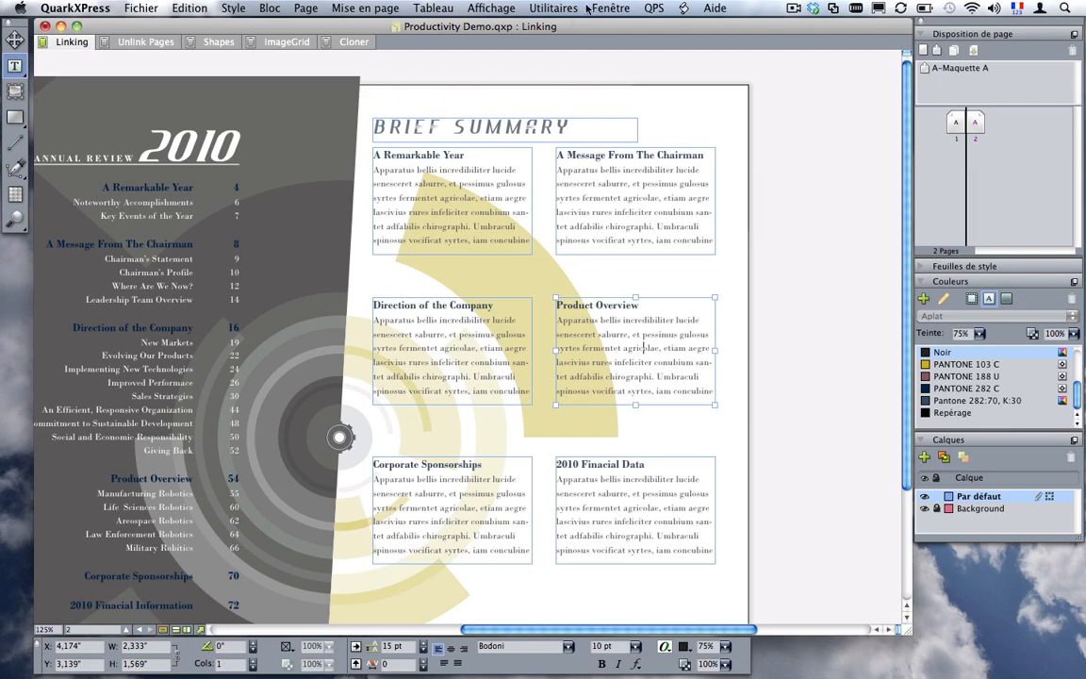
click(550, 8)
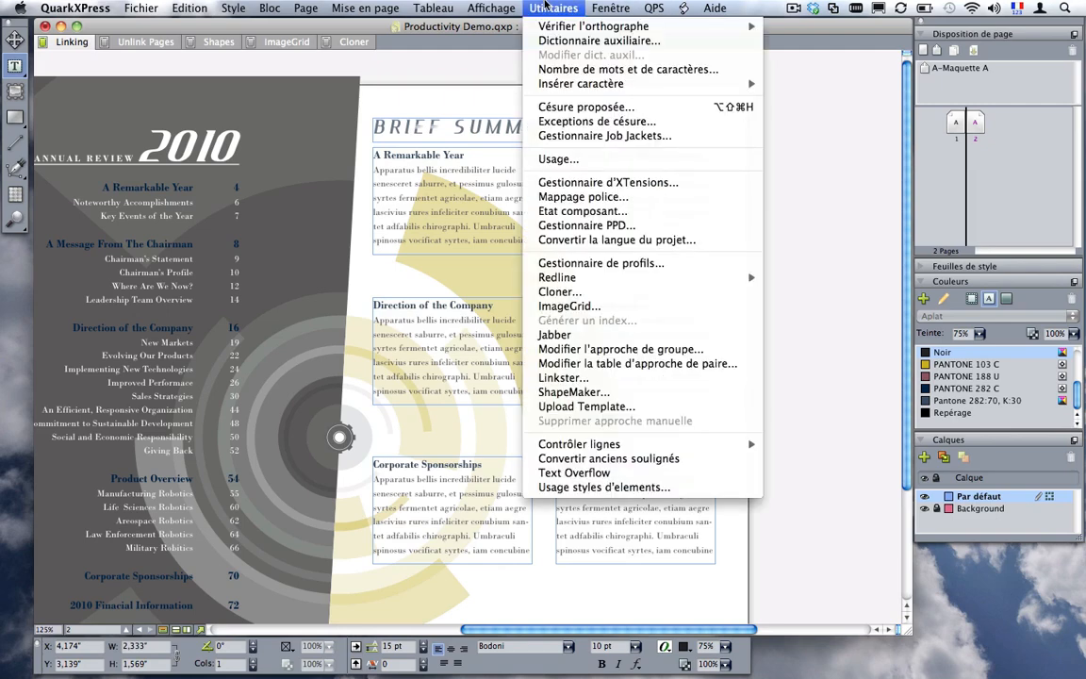
click(563, 377)
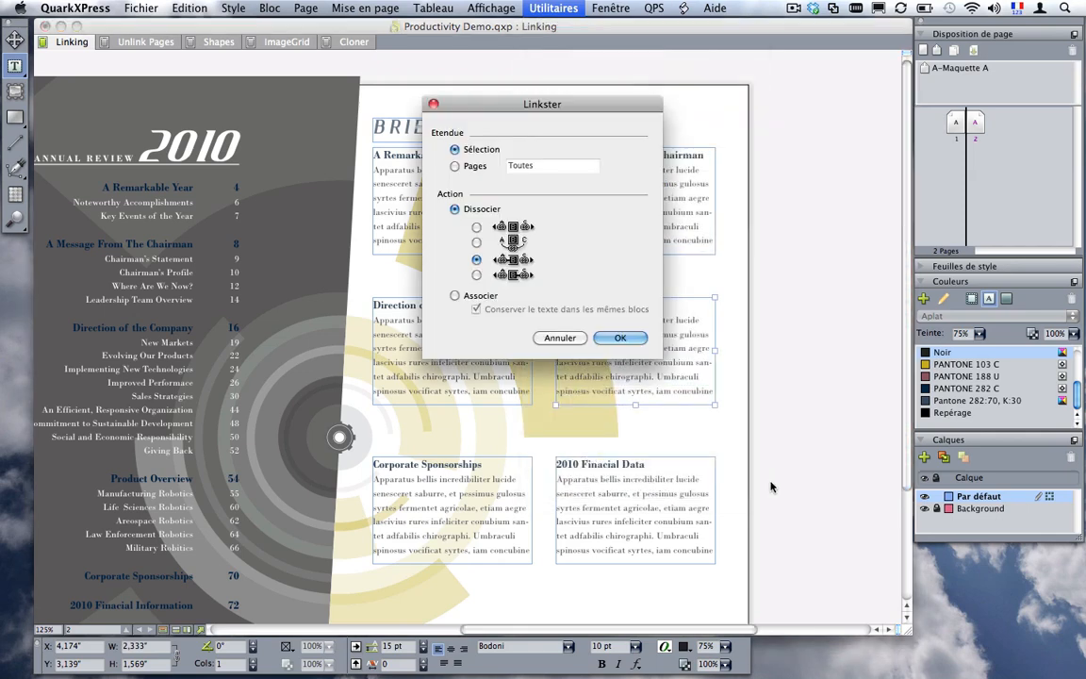
drag(490, 104, 330, 111)
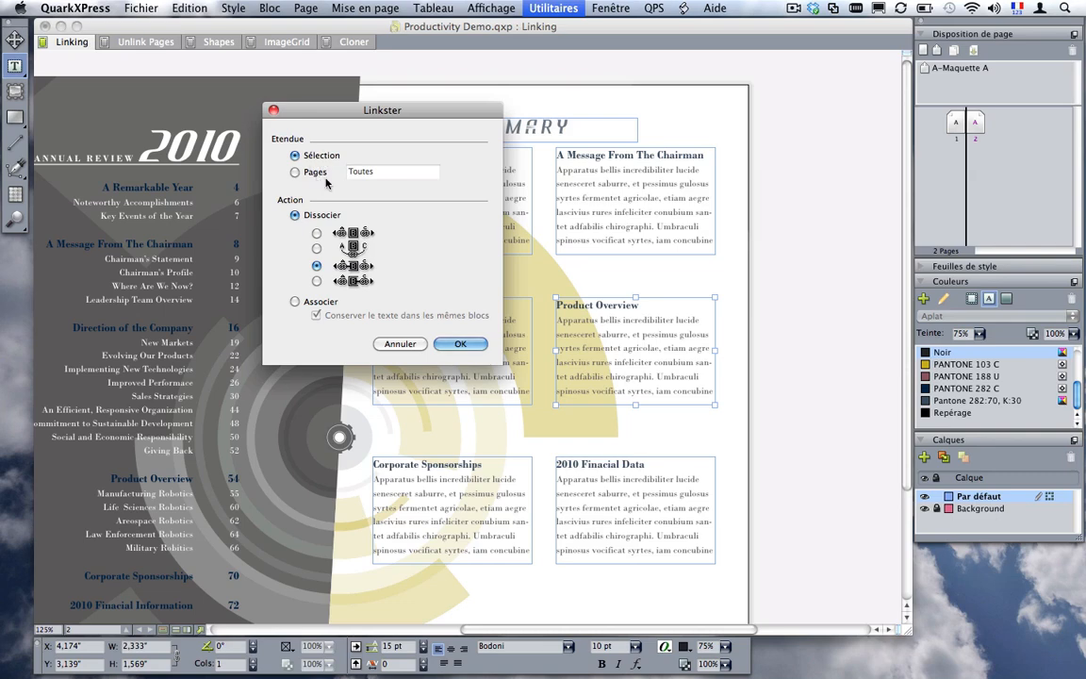
click(317, 233)
click(317, 247)
click(355, 266)
click(317, 281)
click(317, 247)
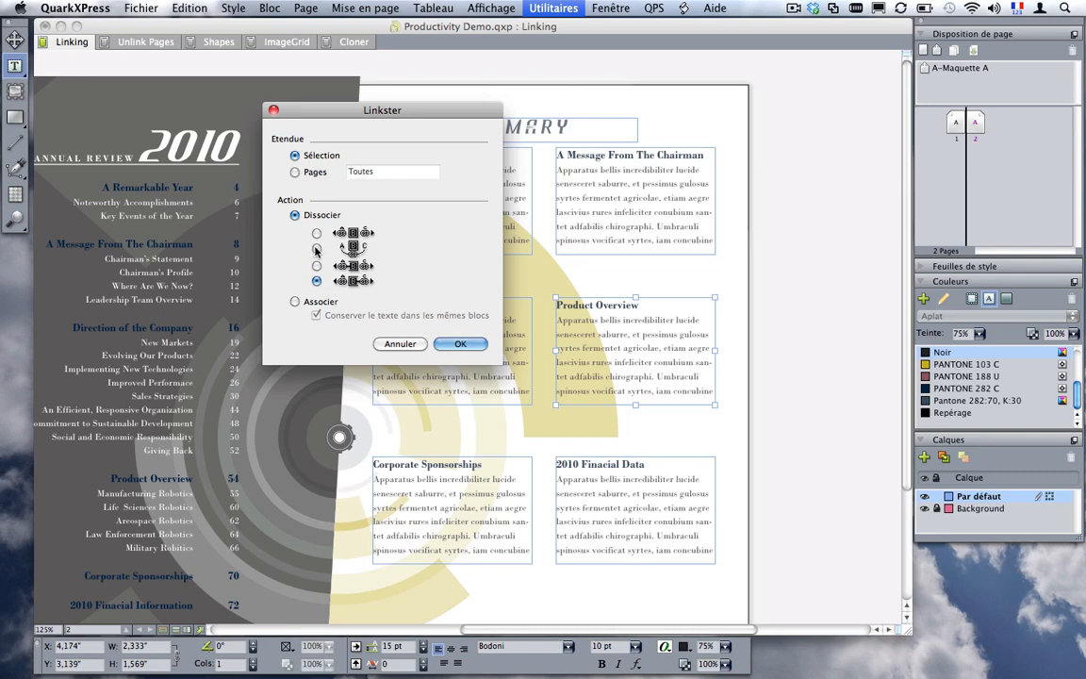
click(460, 344)
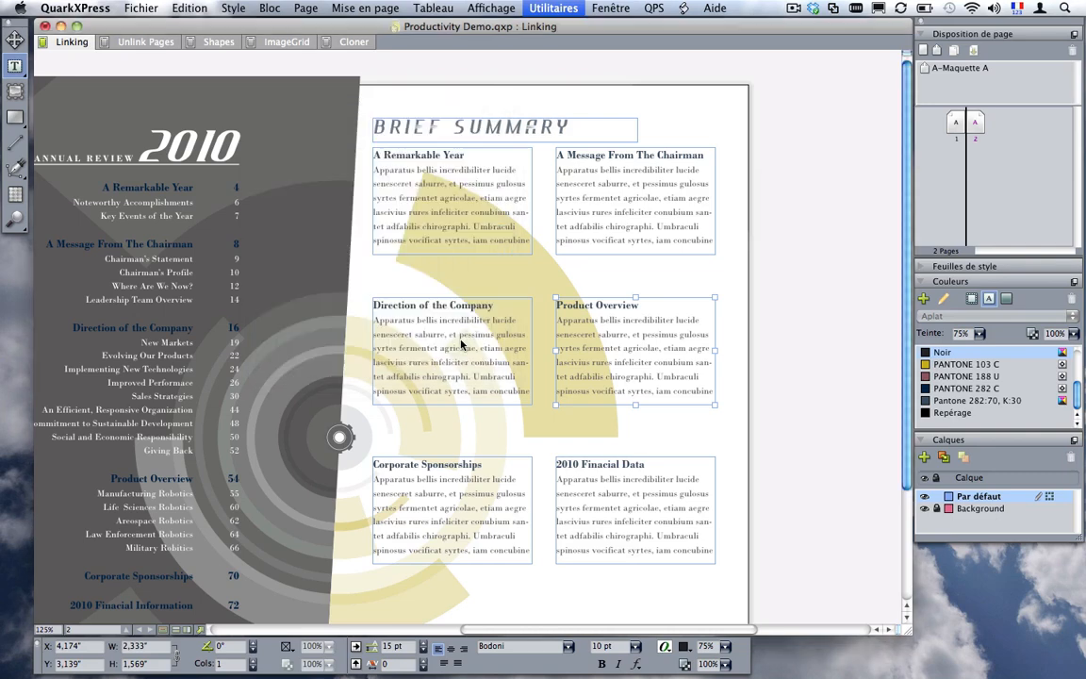
Step: Select the whole story from the A Message From The Chairman box to check which boxes are still chained
drag(650, 334, 703, 391)
click(608, 189)
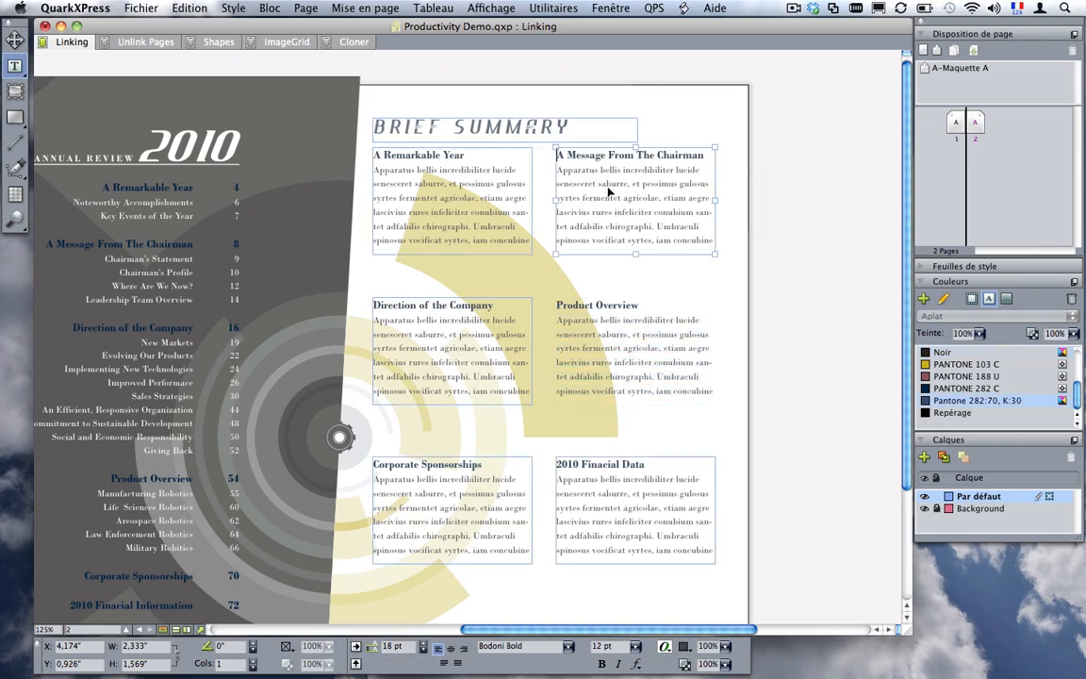
key(super+a)
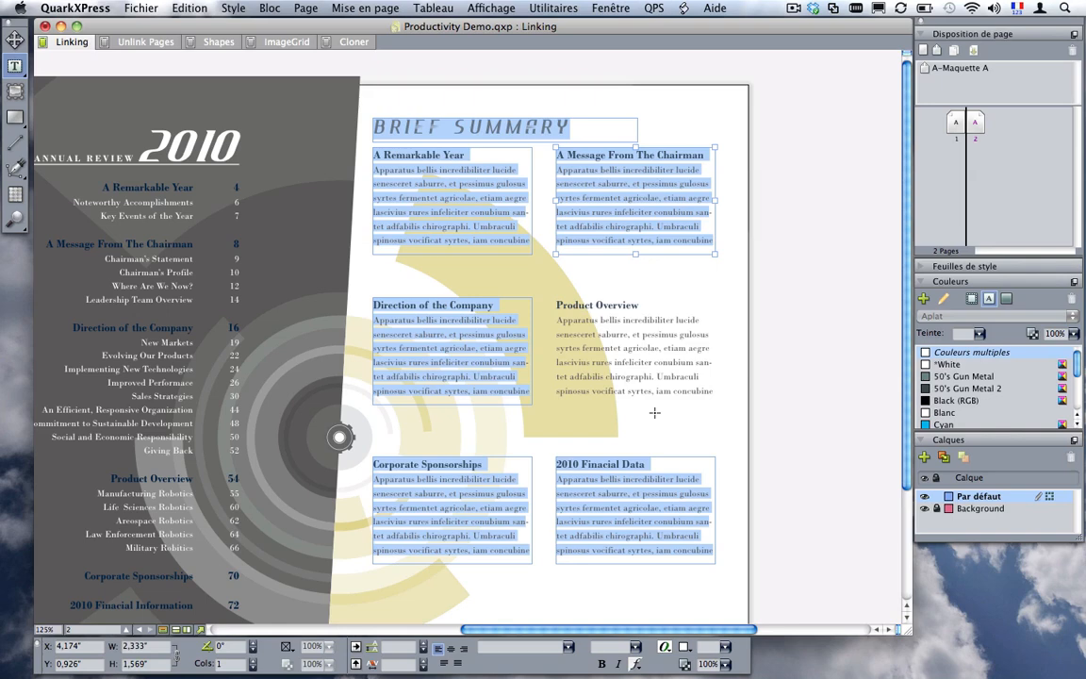
Step: Switch to the Unlink Pages layout and view the Clams Oreganato recipe on page 3
click(145, 43)
scroll(753, 432, down, 3)
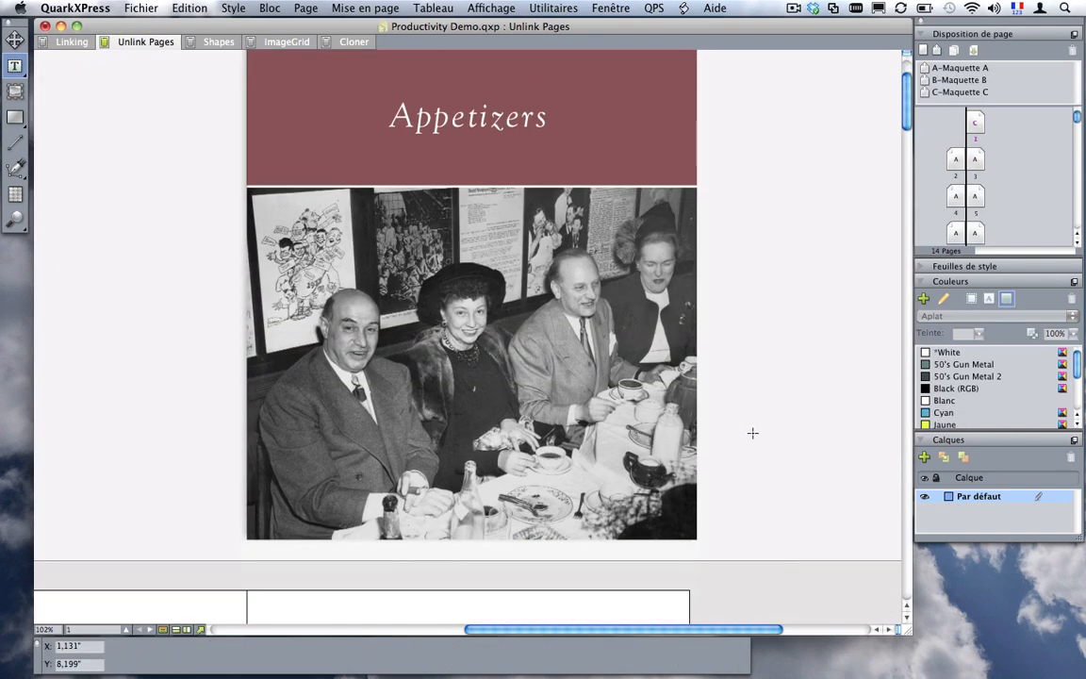
scroll(752, 433, down, 15)
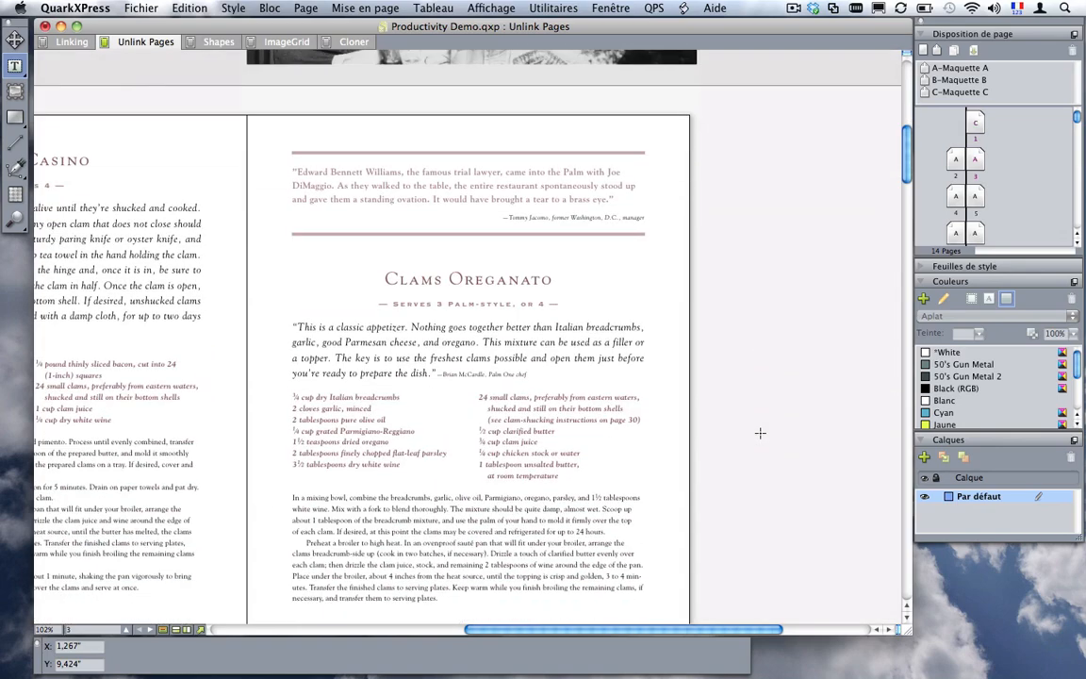
Step: Look through the recipe spreads from Clams Casino and Clams Oreganato to Clams Bianco and Slater Special
scroll(760, 433, down, 2)
drag(722, 630, 697, 632)
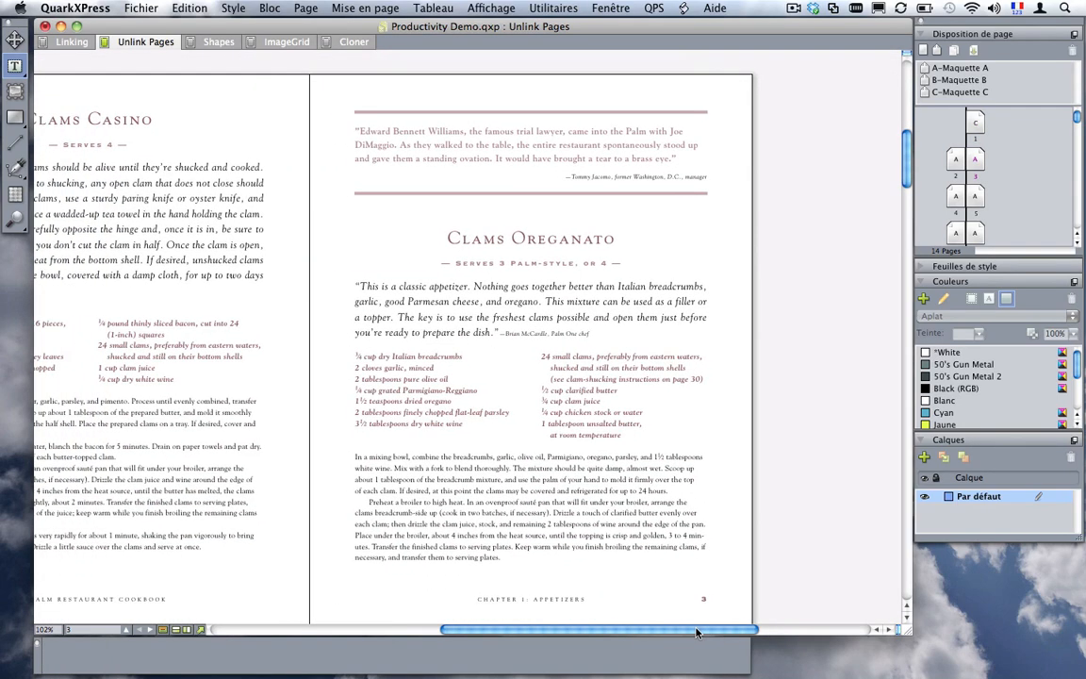
key(super+shift+agrave)
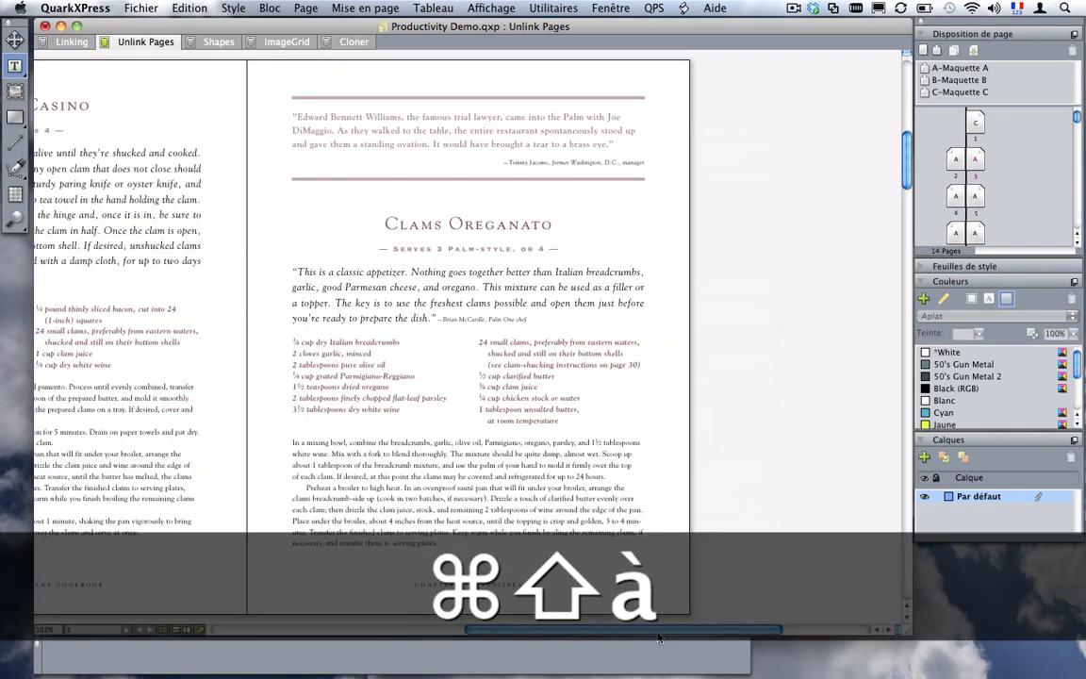
scroll(609, 450, down, 3)
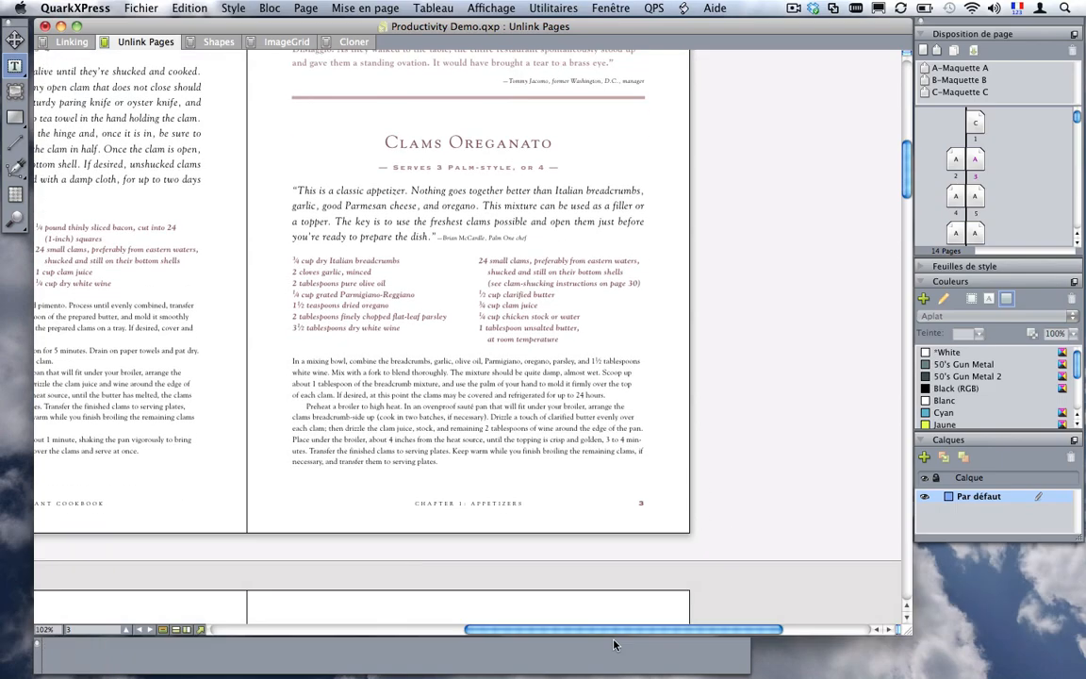
drag(614, 631, 514, 631)
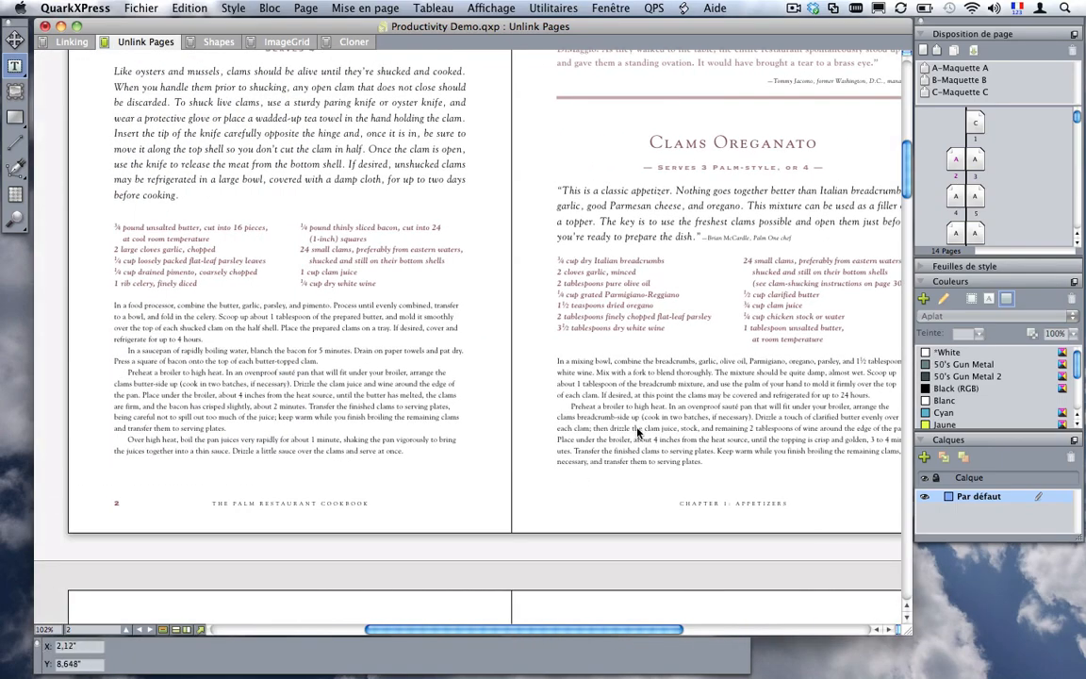
scroll(637, 432, down, 20)
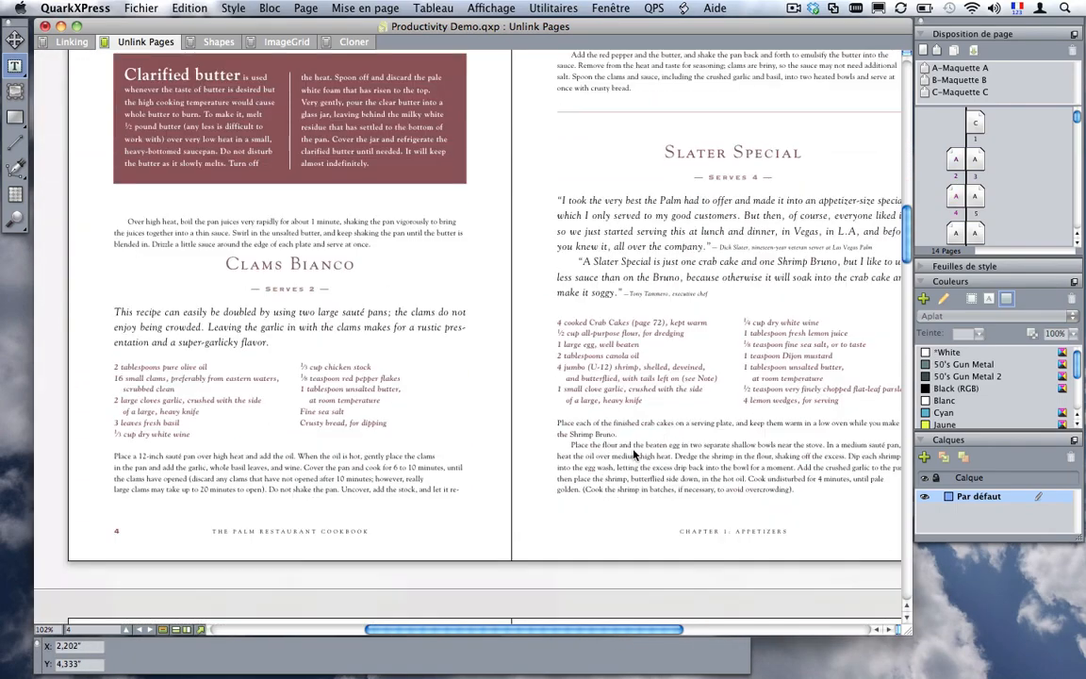
scroll(634, 455, down, 20)
scroll(633, 452, up, 20)
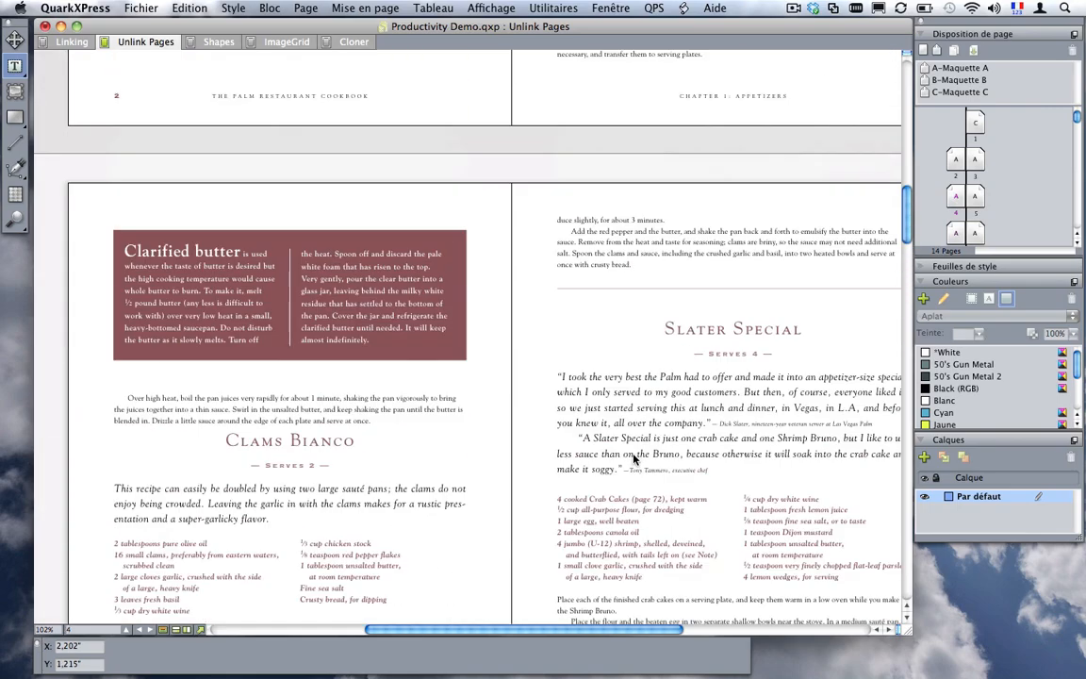
scroll(634, 459, up, 5)
Step: Select the whole story from the Clams Casino box on page 2 and follow the chained text through the pages to Calamari Fritti
click(305, 149)
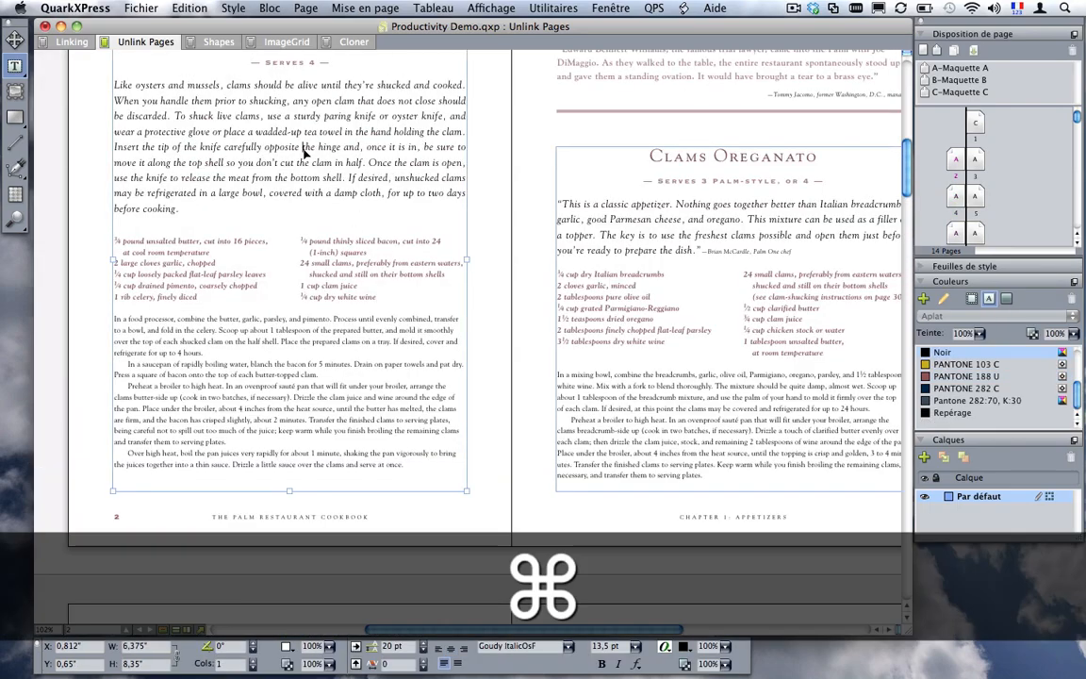
key(super+a)
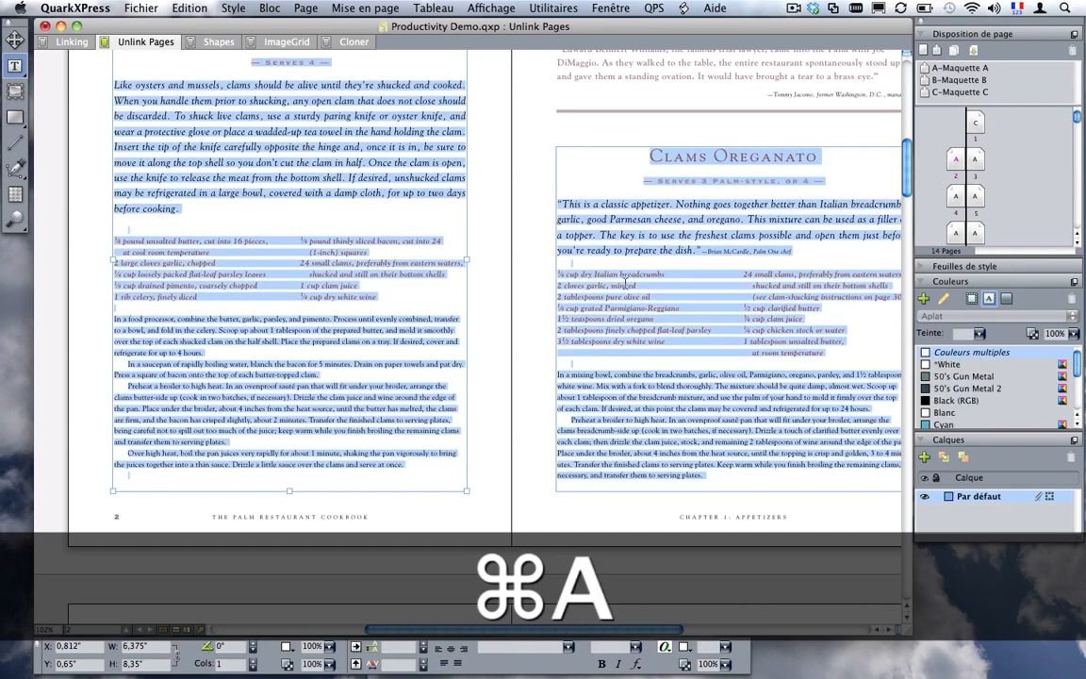
scroll(554, 287, down, 4)
scroll(617, 316, down, 15)
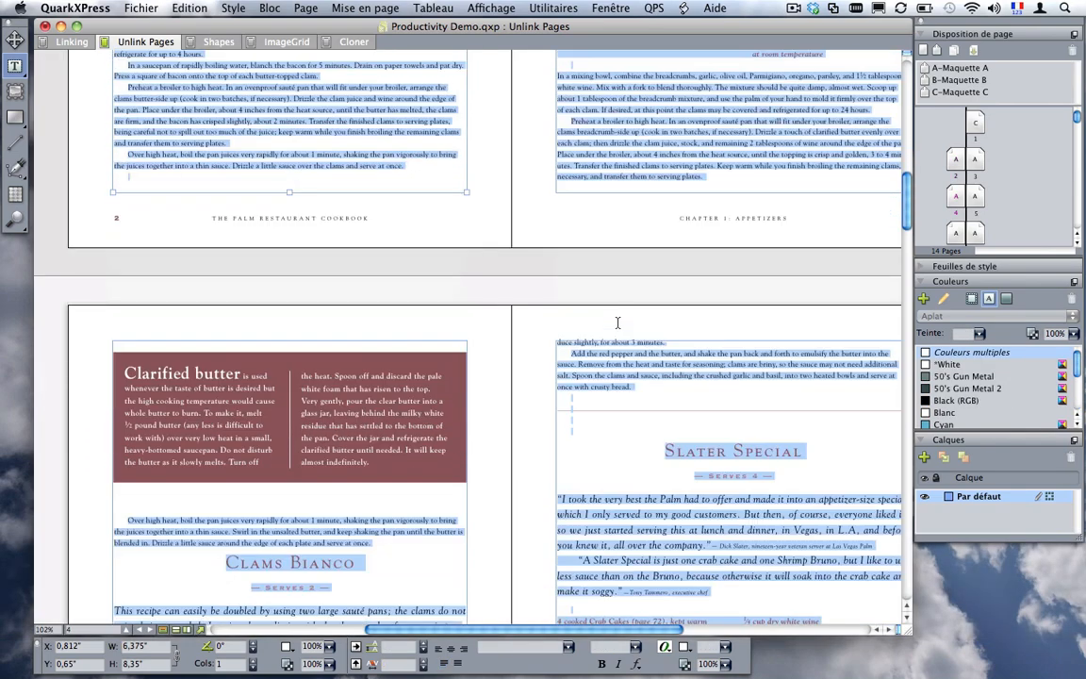
scroll(618, 323, down, 11)
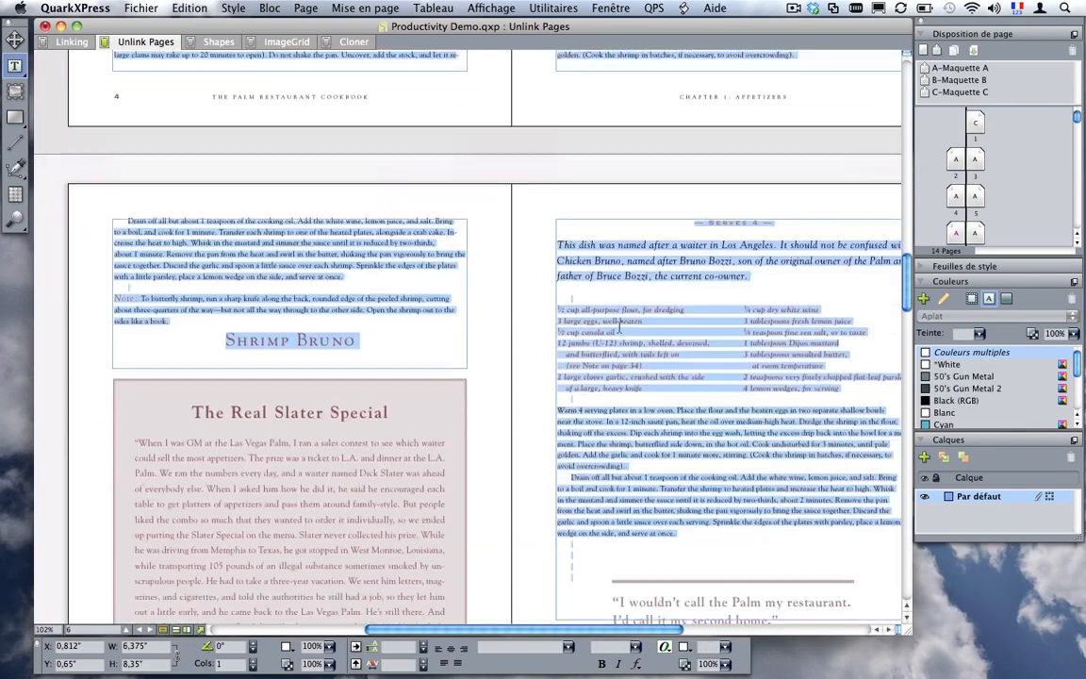
scroll(619, 331, down, 10)
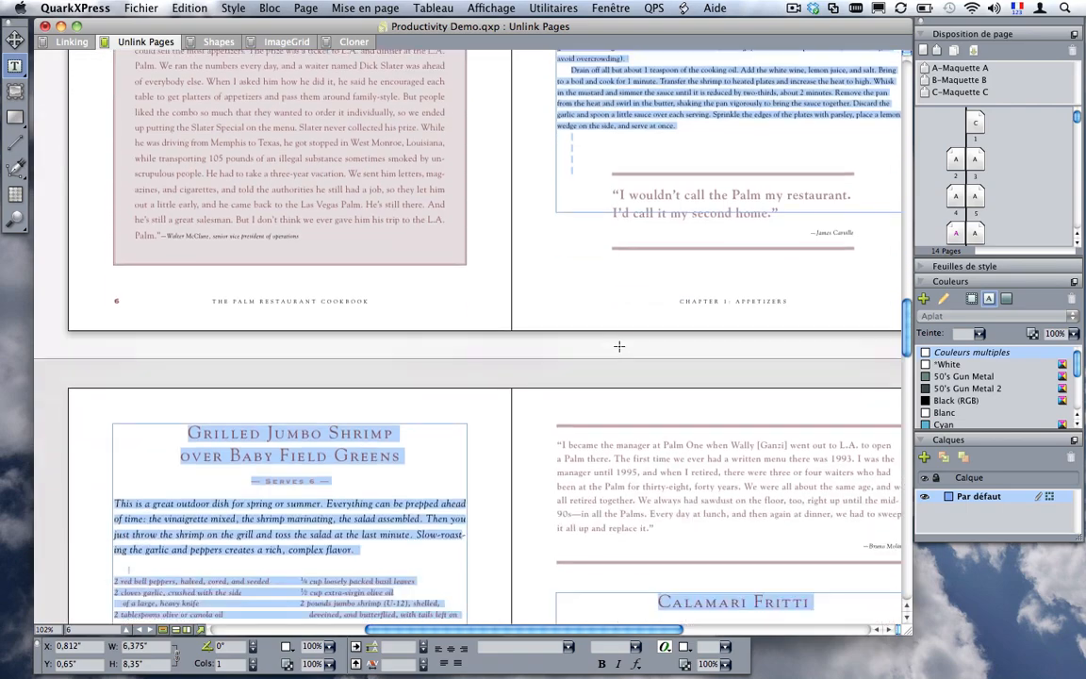
Step: Return to the first recipe spreads and check which boxes the Clarified butter text on page 4 is linked to
scroll(619, 354, up, 20)
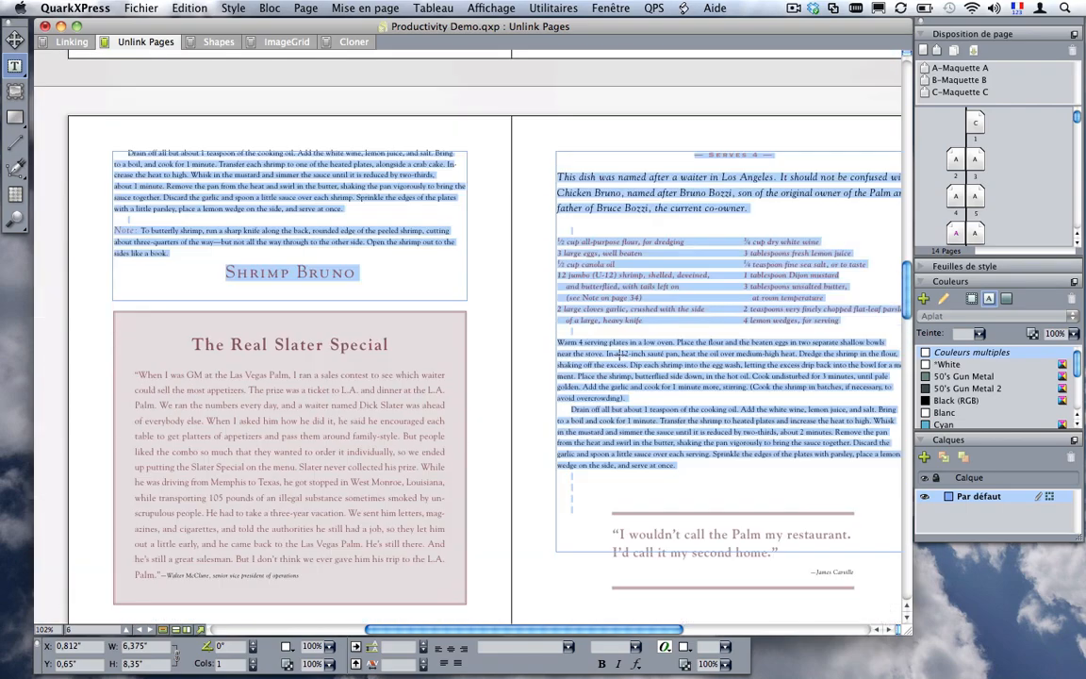
scroll(617, 354, up, 5)
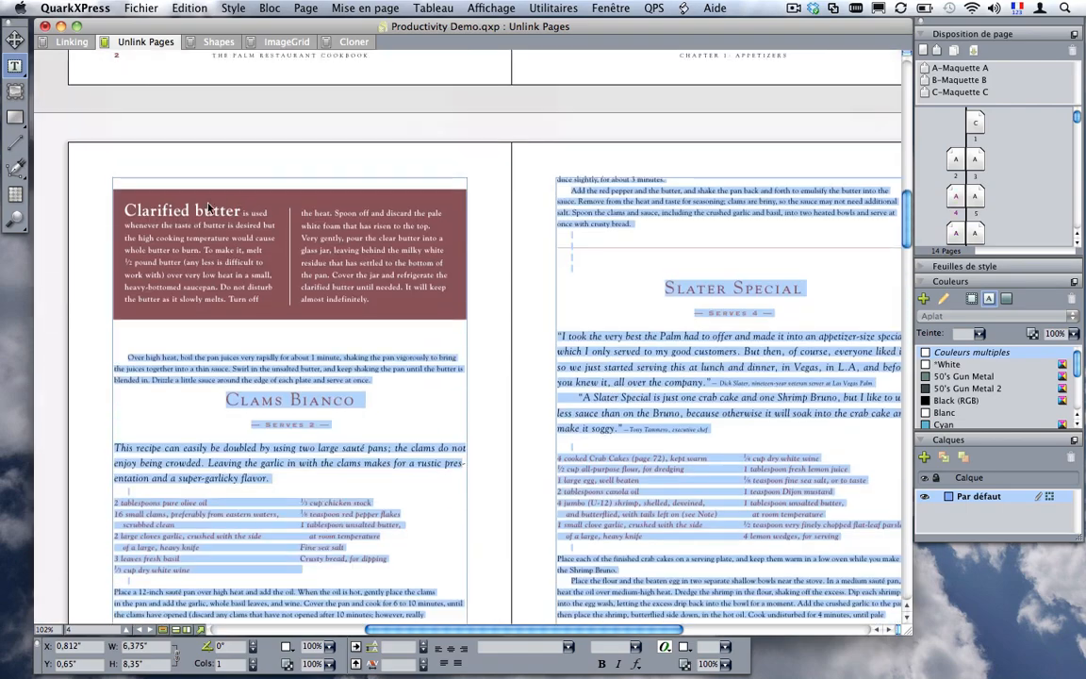
scroll(282, 300, up, 8)
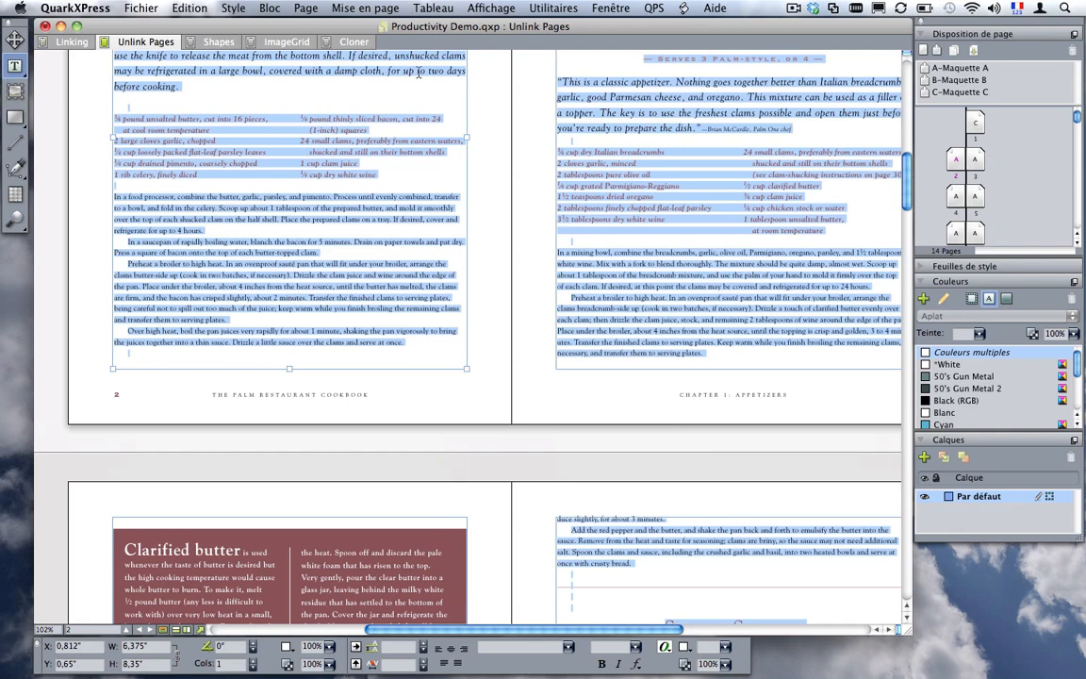
scroll(679, 405, up, 3)
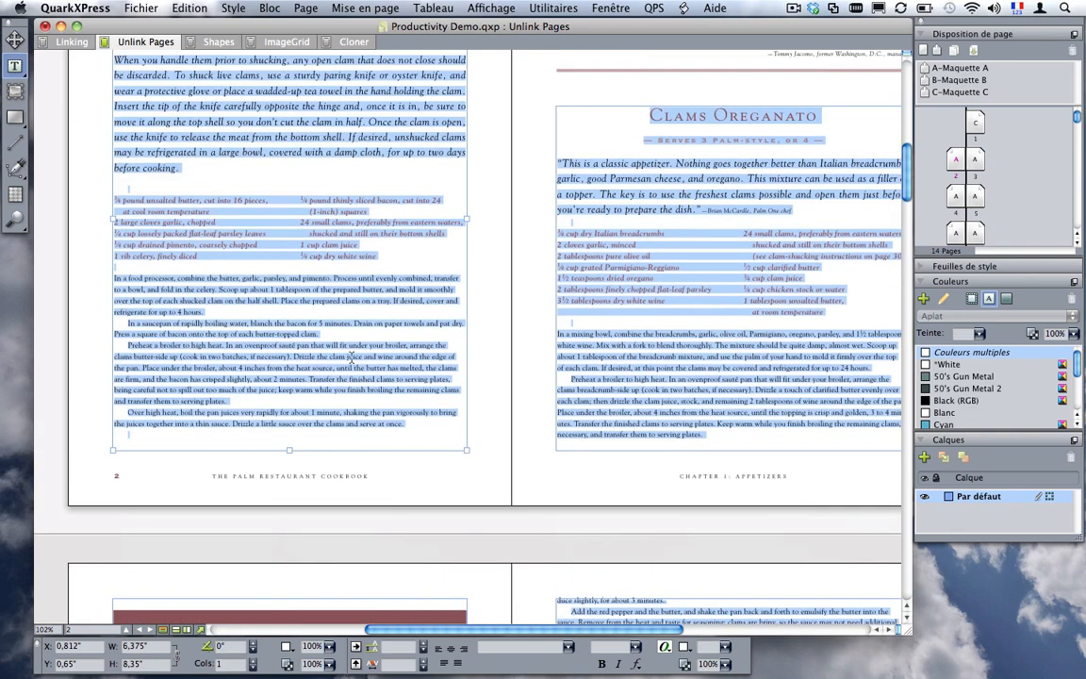
scroll(405, 377, down, 4)
scroll(396, 377, down, 5)
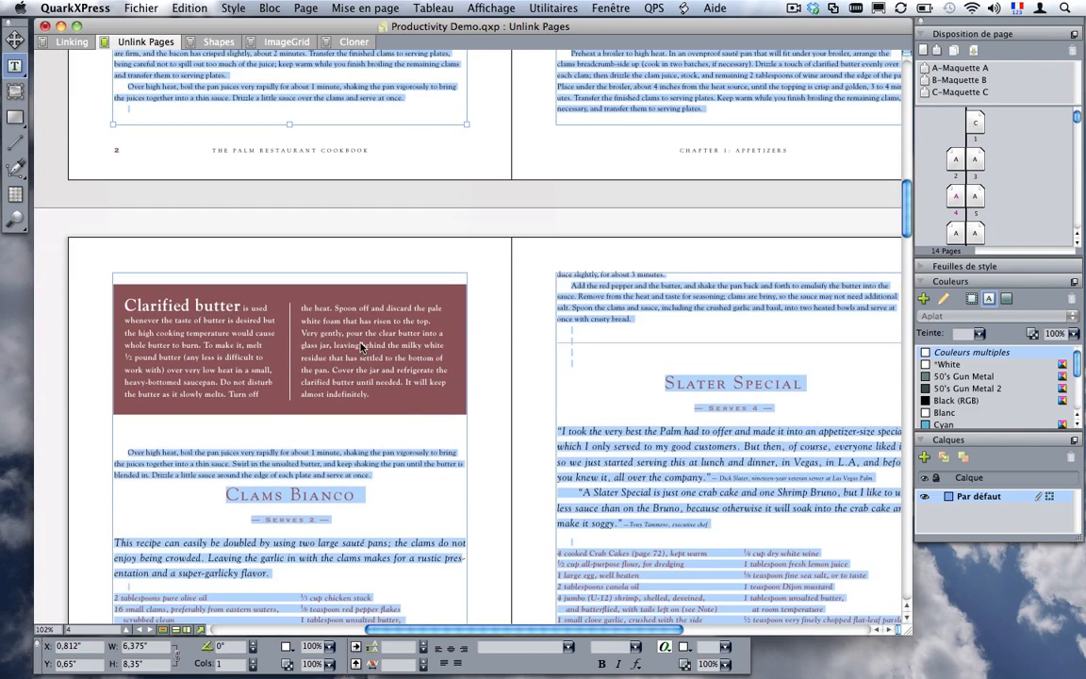
click(325, 308)
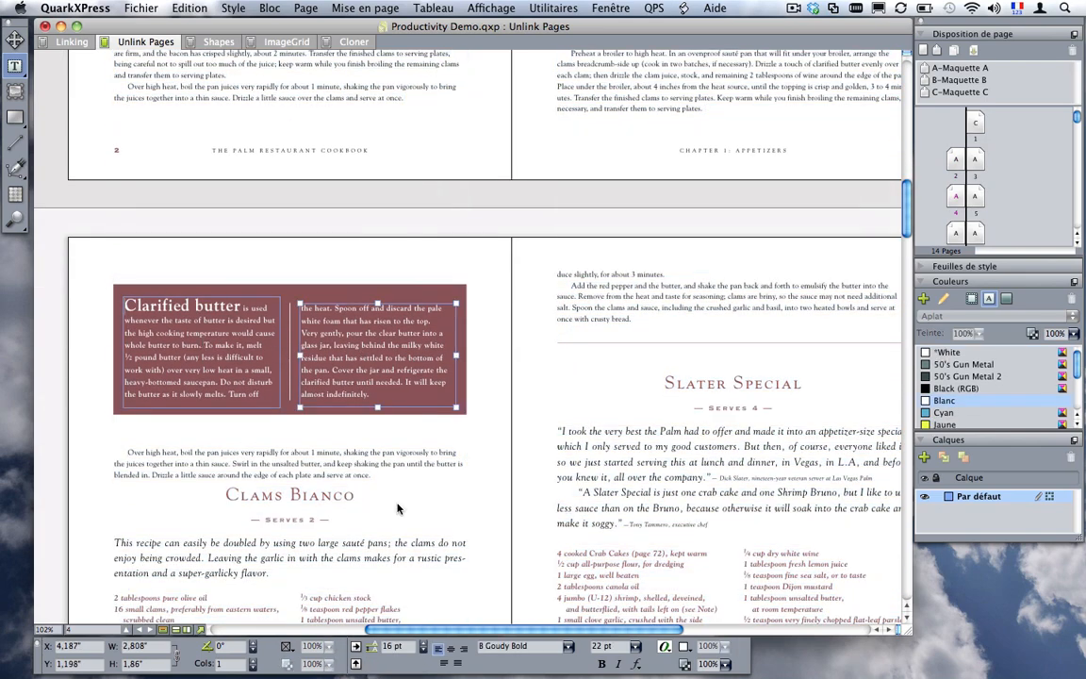
Step: Select the whole story from the Clams Bianco box on page 4 and check its links back to page 2
click(243, 468)
key(super+a)
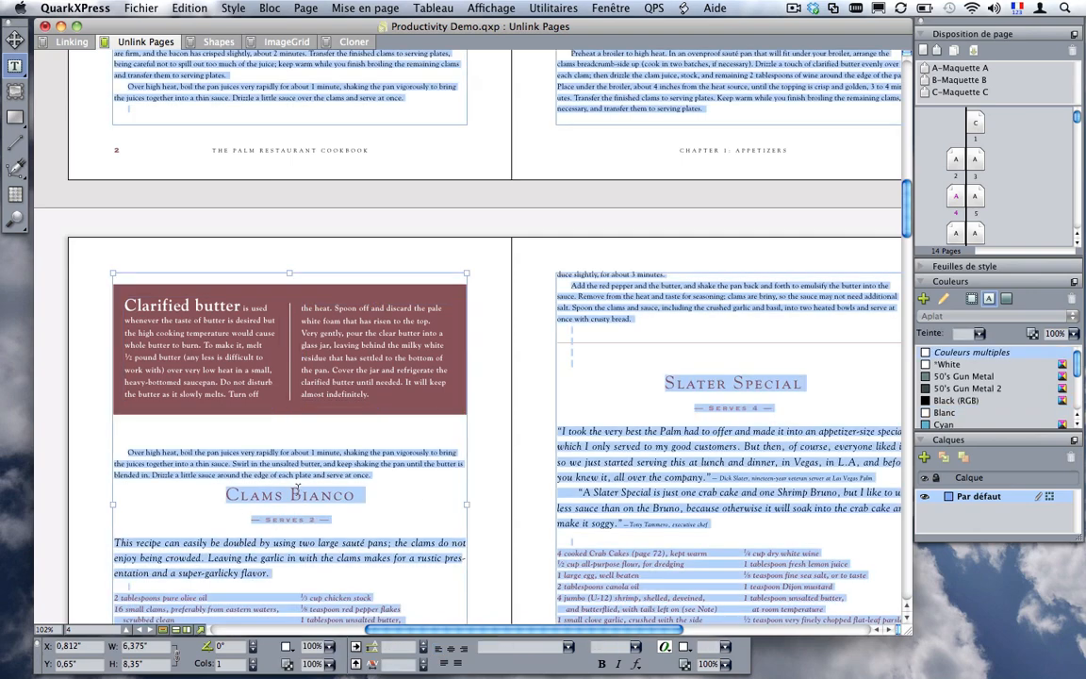
scroll(300, 485, up, 5)
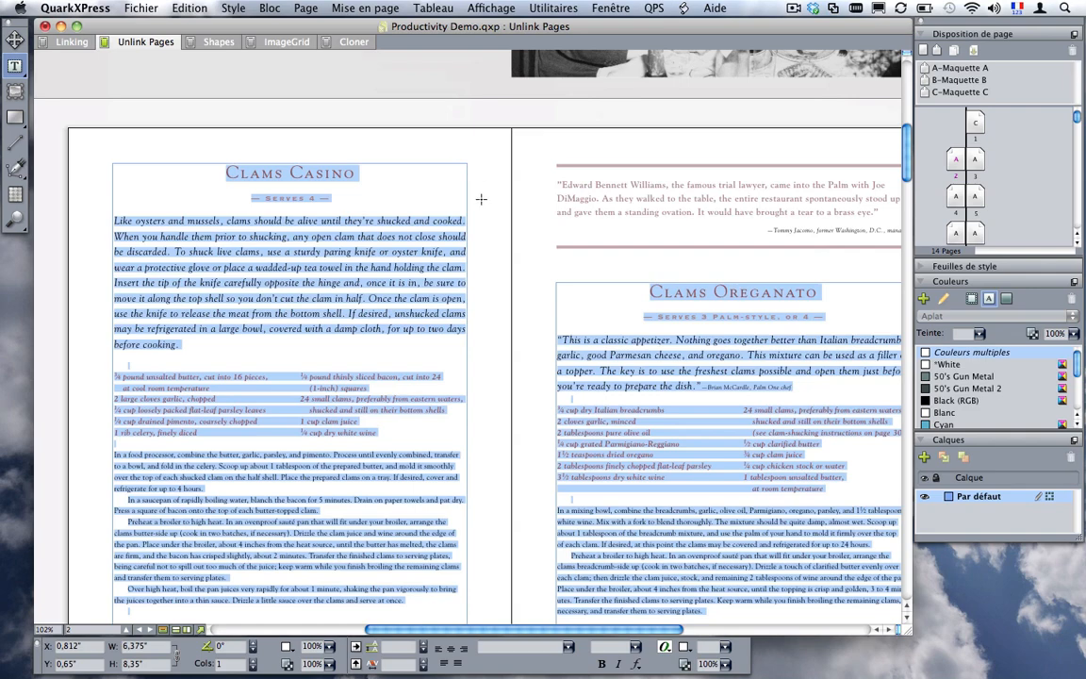
Step: Unlink the text boxes on all pages (Toutes) with Linkster, using the first Dissocier option that breaks the links on both sides of each box
click(481, 199)
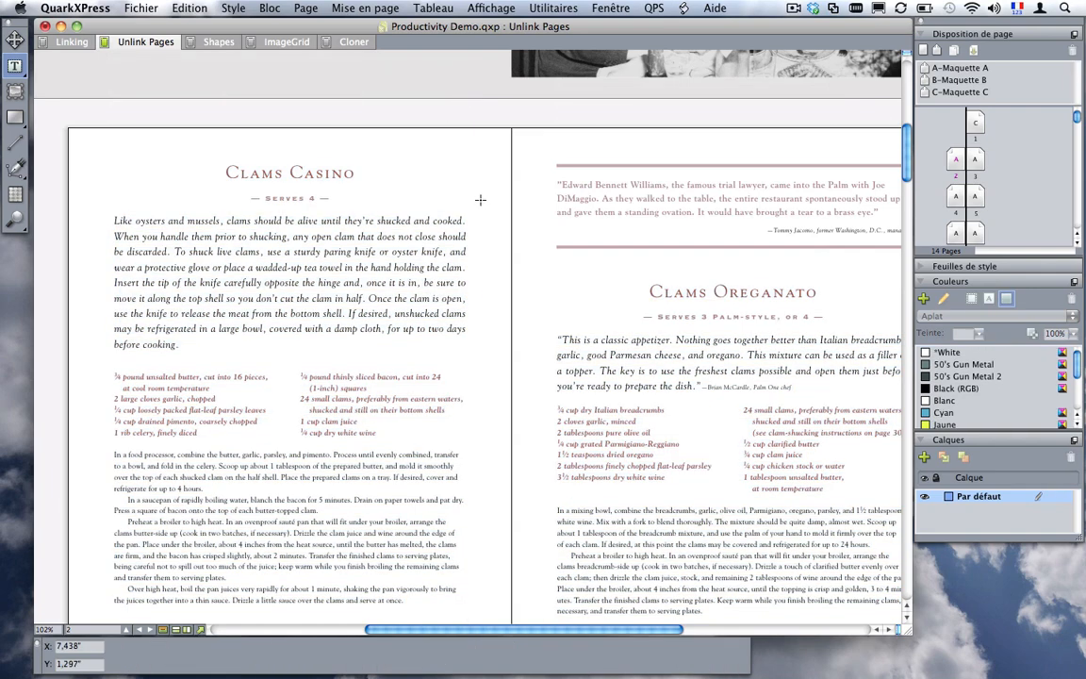
click(363, 282)
key(super+a)
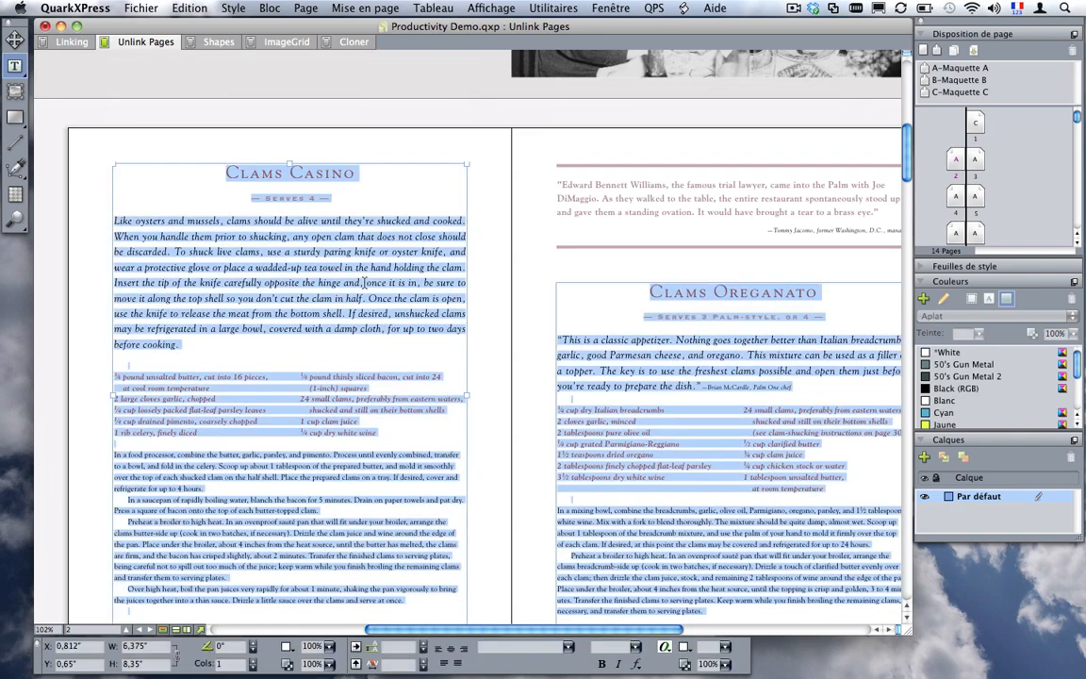
click(553, 9)
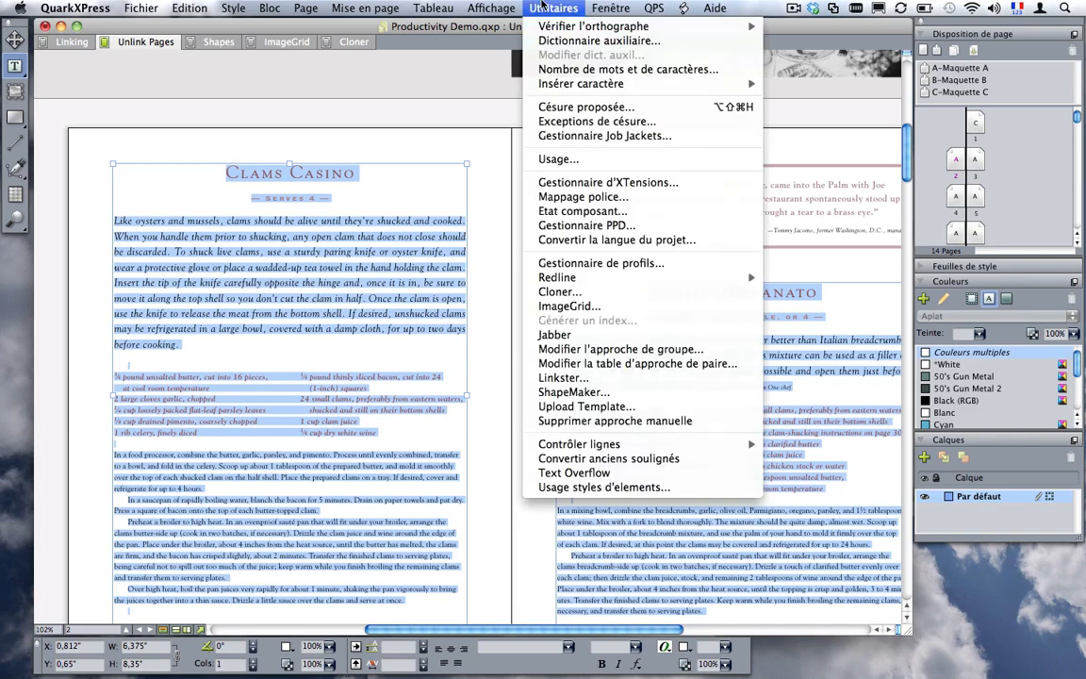
click(577, 385)
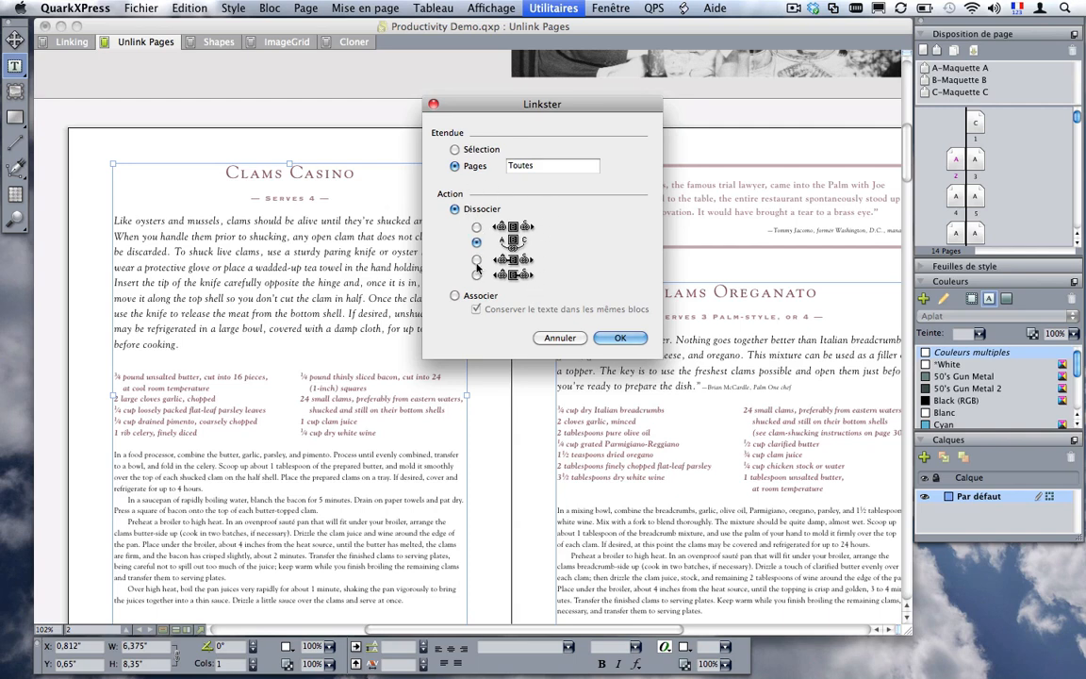
click(477, 227)
click(620, 340)
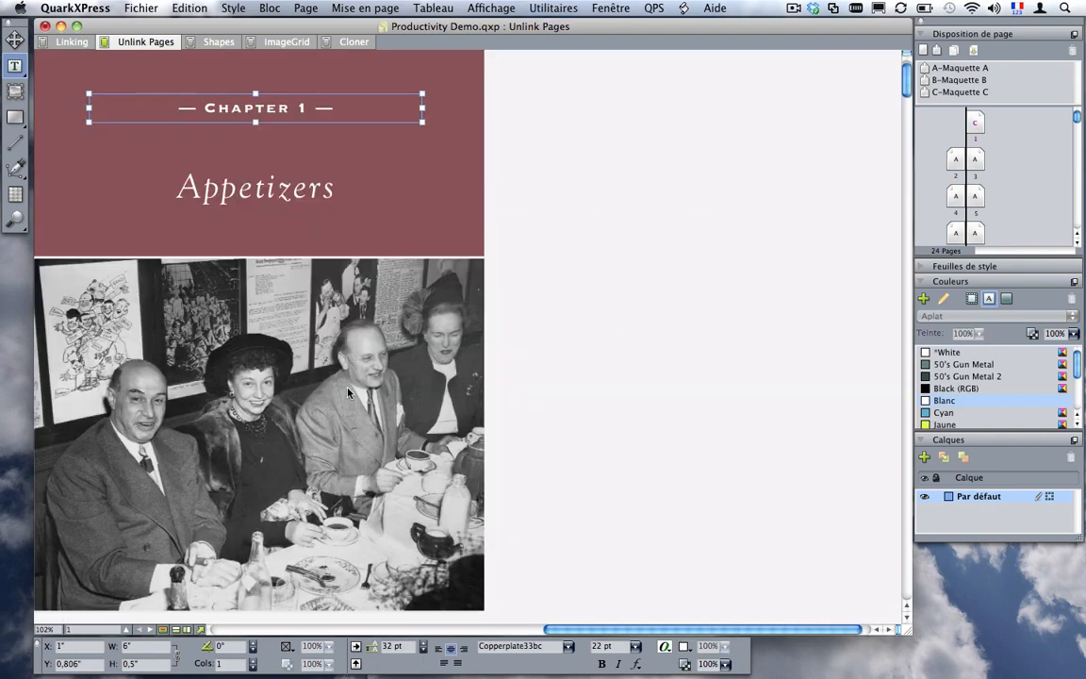
Step: Check the links of the Clams Casino, Clams Oreganato and Slater Special boxes by placing the cursor in each one
scroll(330, 372, down, 4)
scroll(347, 394, down, 5)
drag(594, 629, 381, 624)
click(321, 335)
scroll(392, 342, down, 5)
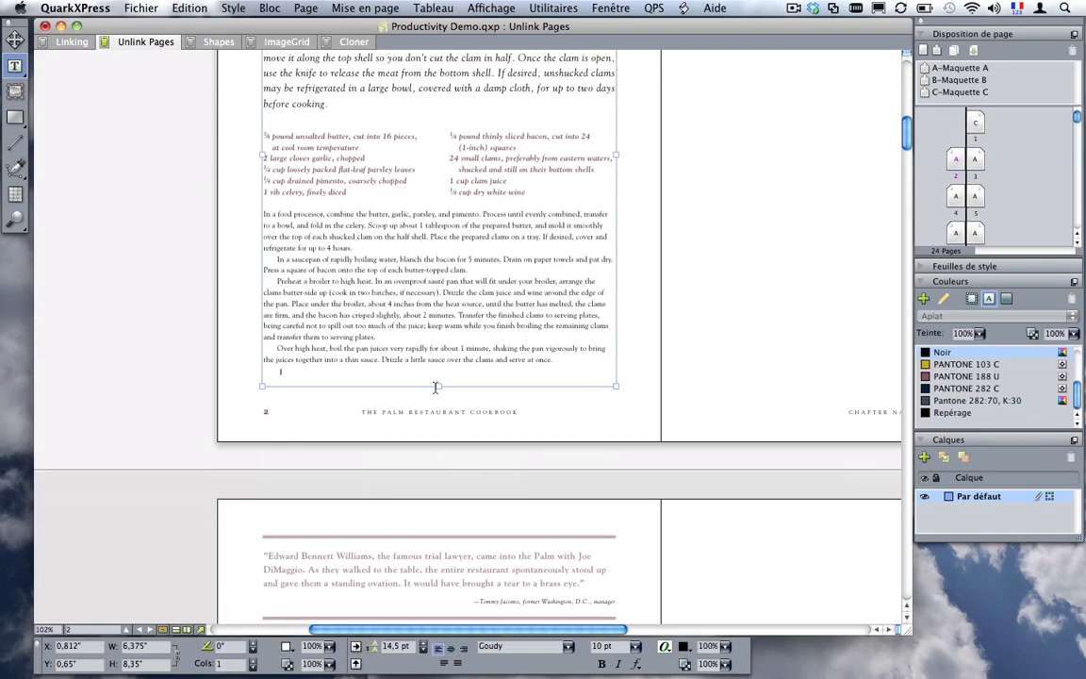
scroll(436, 386, down, 4)
click(460, 405)
scroll(461, 433, down, 8)
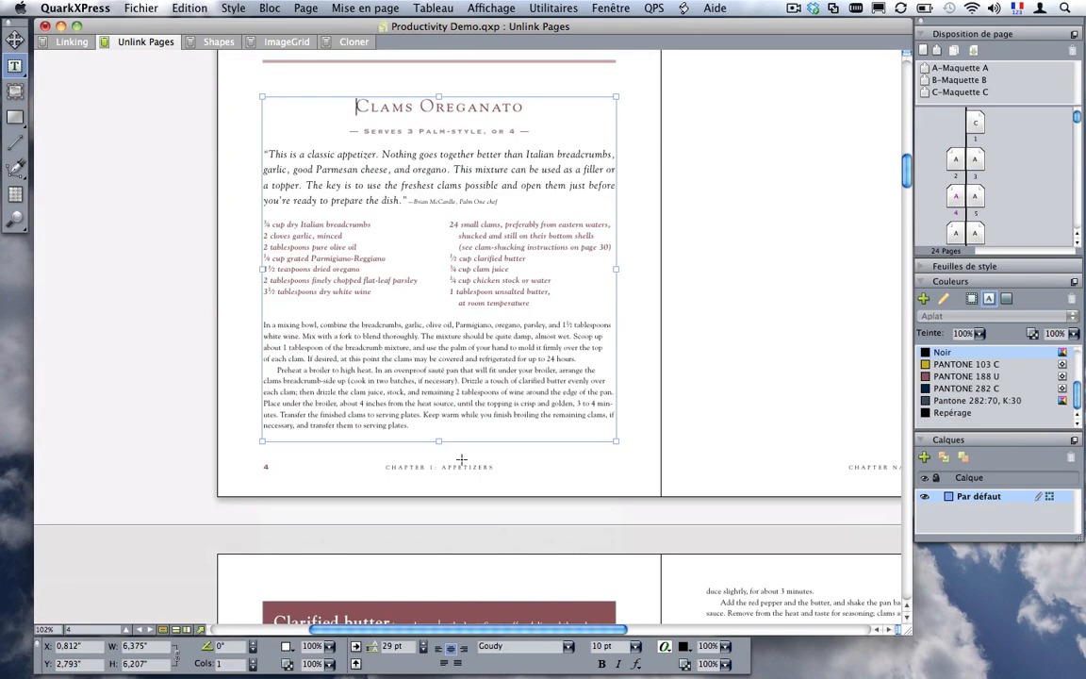
click(726, 435)
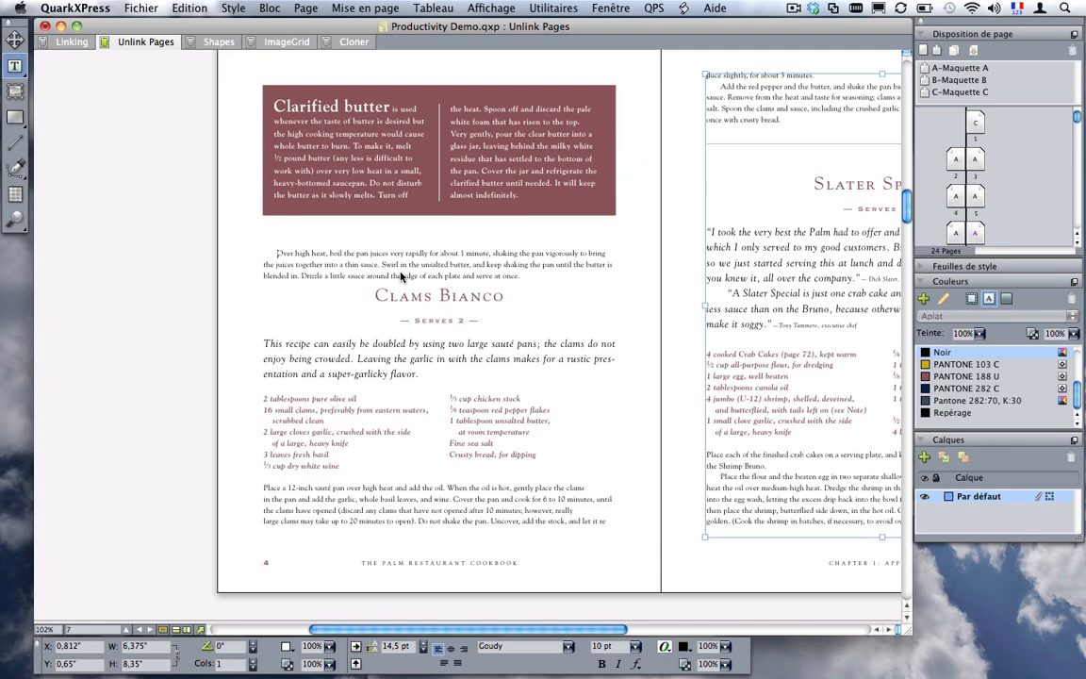
Step: Go back to the Clams Casino page, review the Dissocier options in Linkster, and close the dialog without applying anything
scroll(410, 346, up, 10)
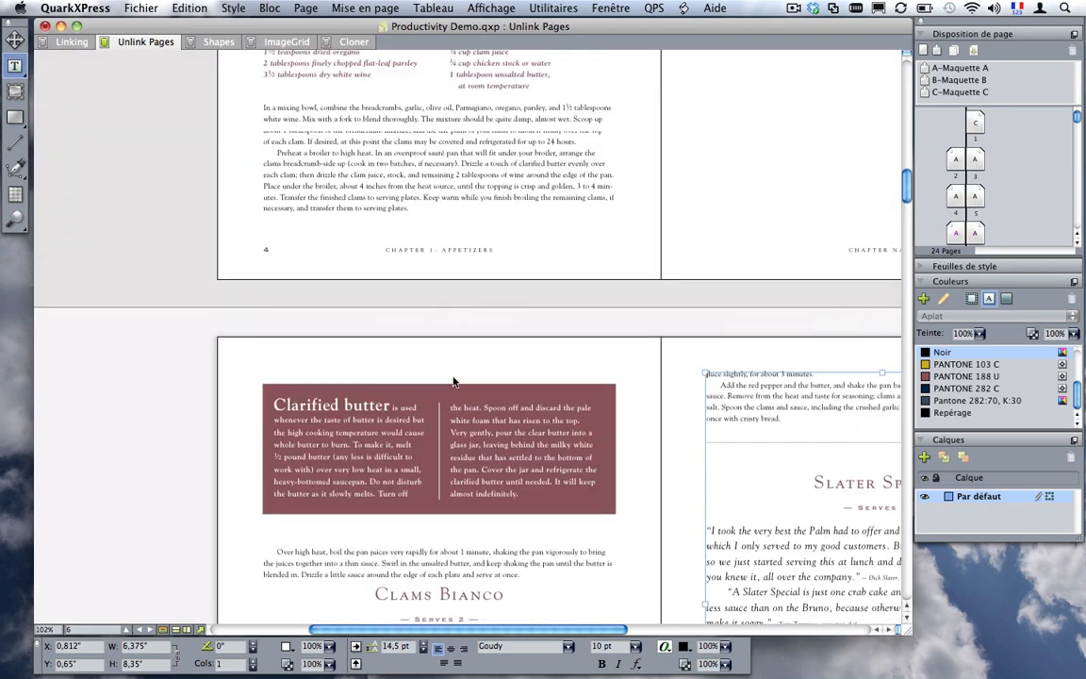
scroll(453, 378, up, 5)
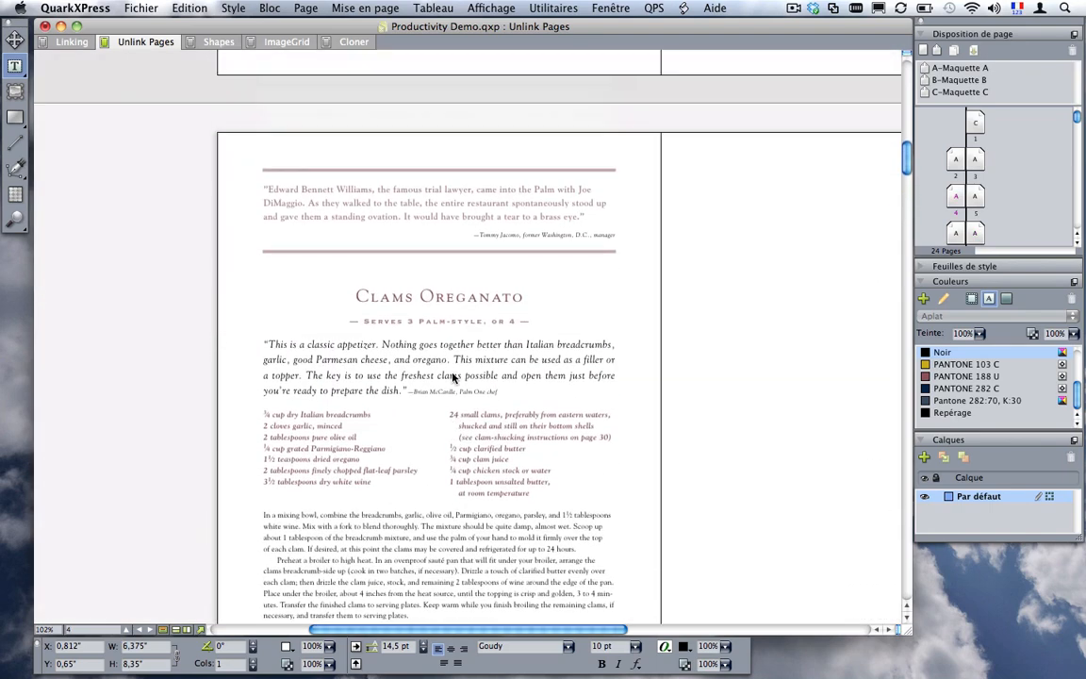
scroll(453, 378, up, 12)
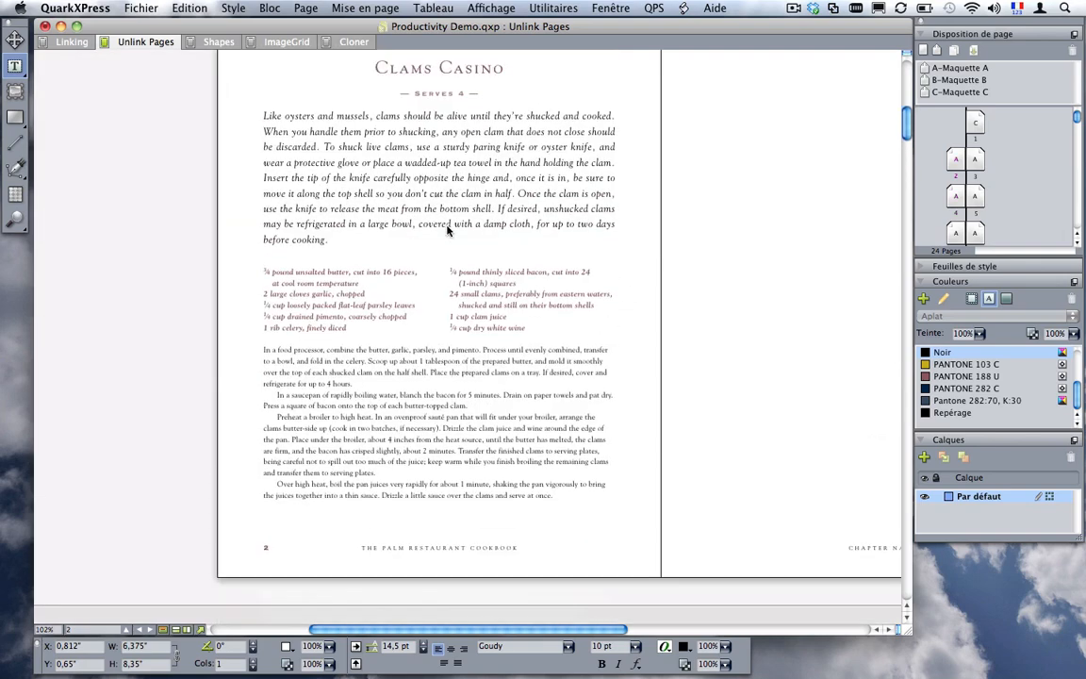
scroll(387, 354, down, 4)
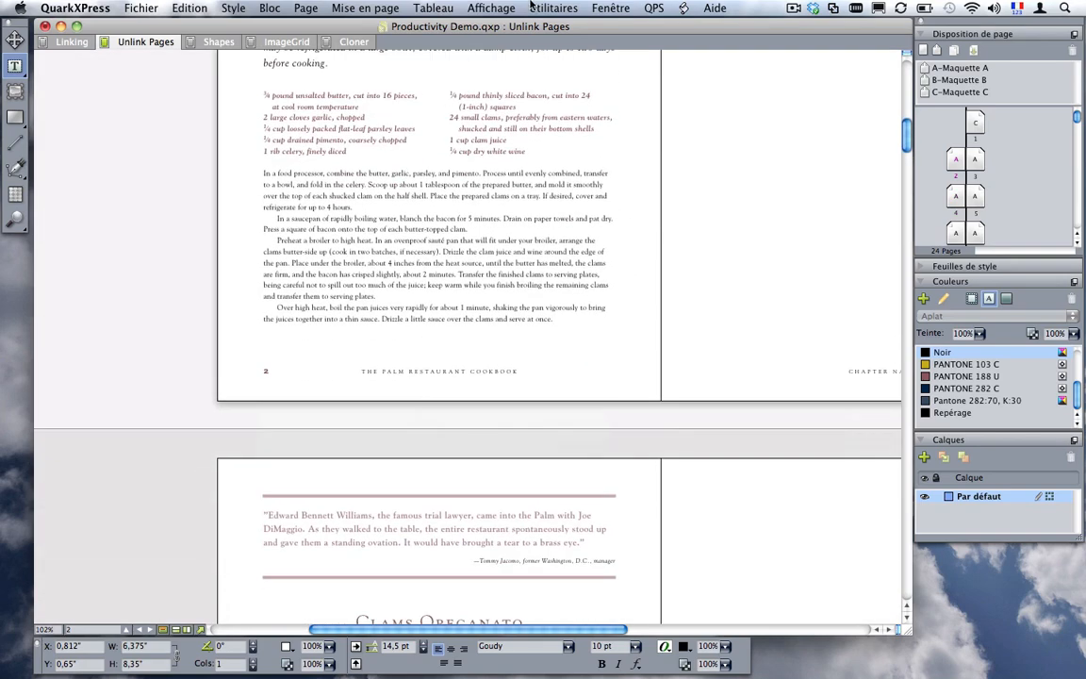
click(551, 8)
click(563, 378)
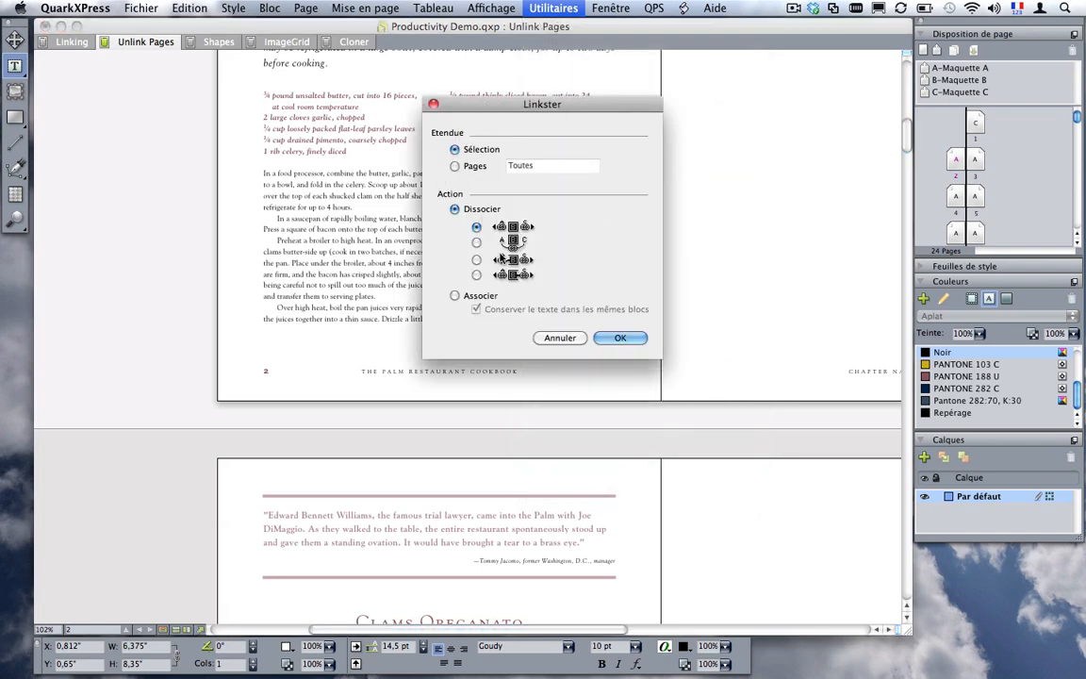
click(563, 337)
Step: Check the links of the quote and Clams Oreganato boxes on page 4 against the Clams Casino page before it
scroll(355, 407, down, 5)
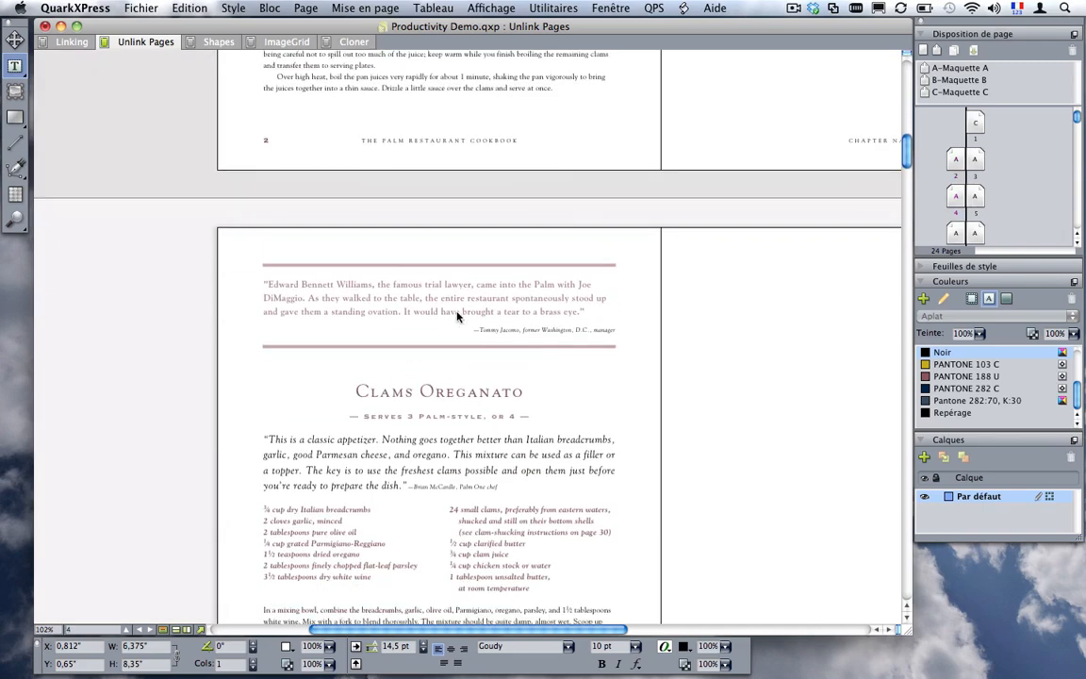
click(411, 283)
click(460, 443)
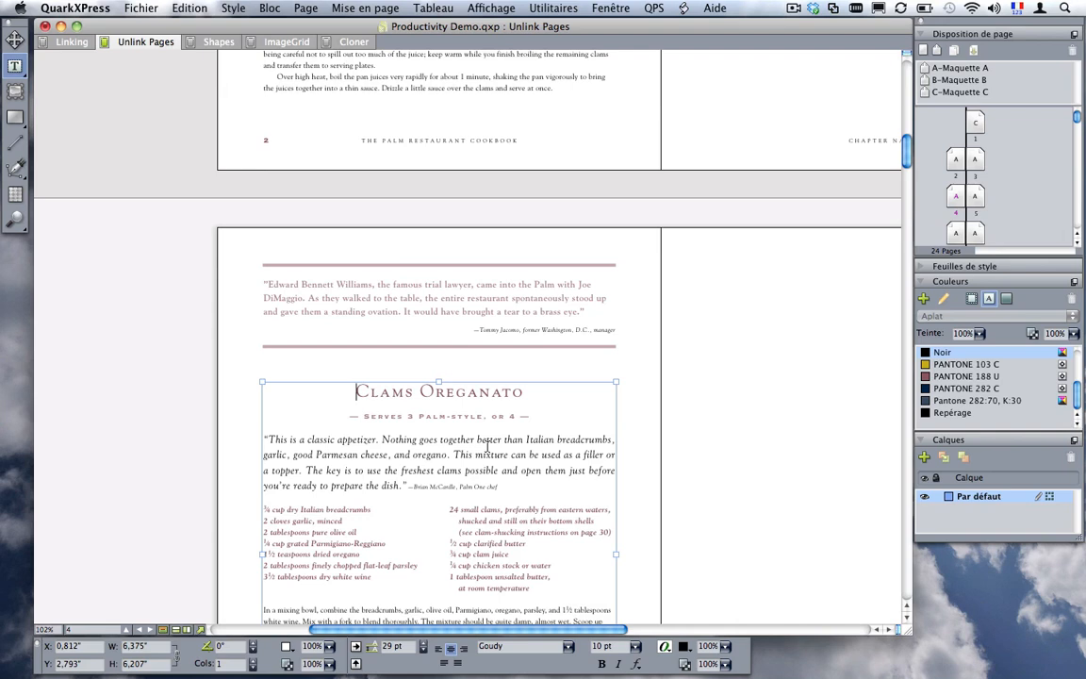
scroll(292, 363, up, 5)
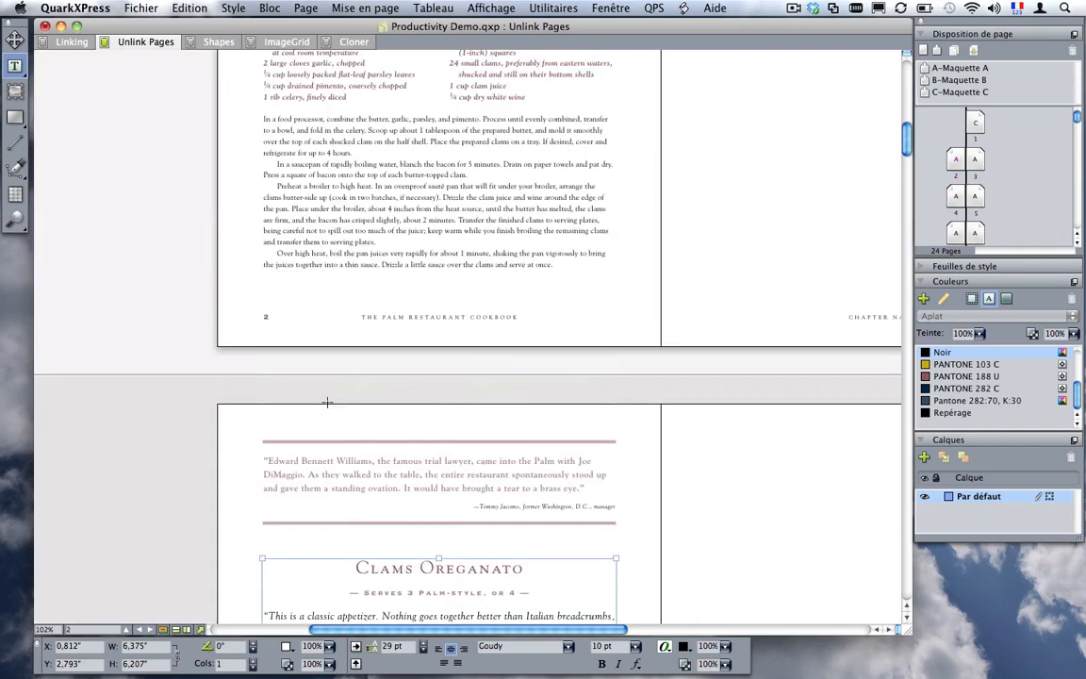
Step: Review the Dissocier and Associer options in Linkster again and close the dialog without applying anything
click(554, 7)
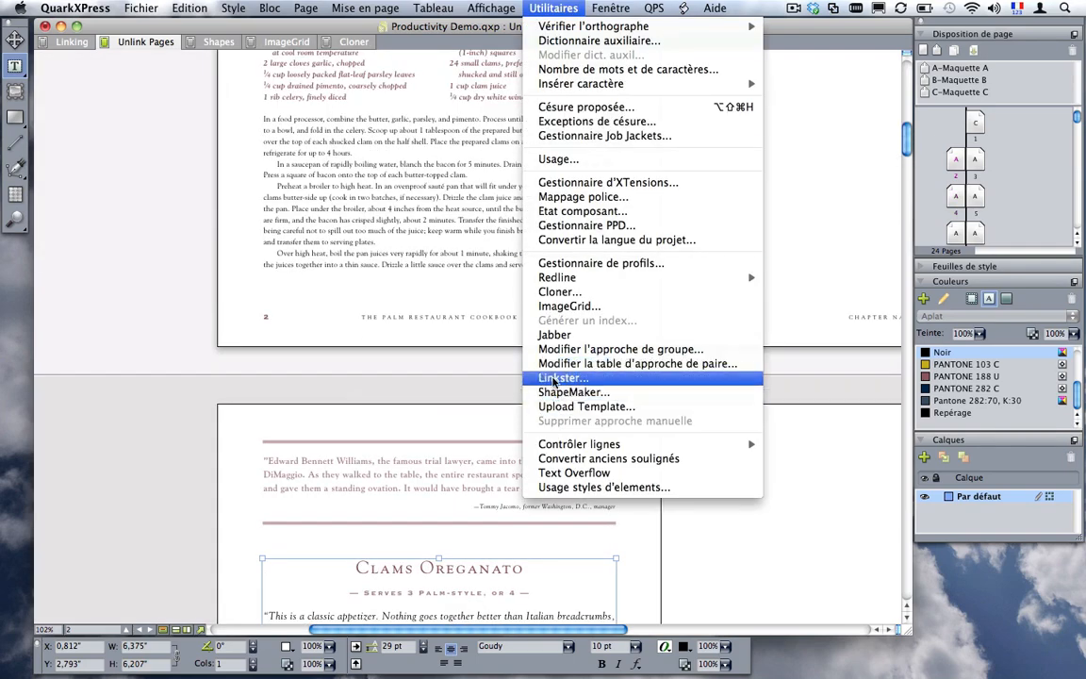
click(563, 377)
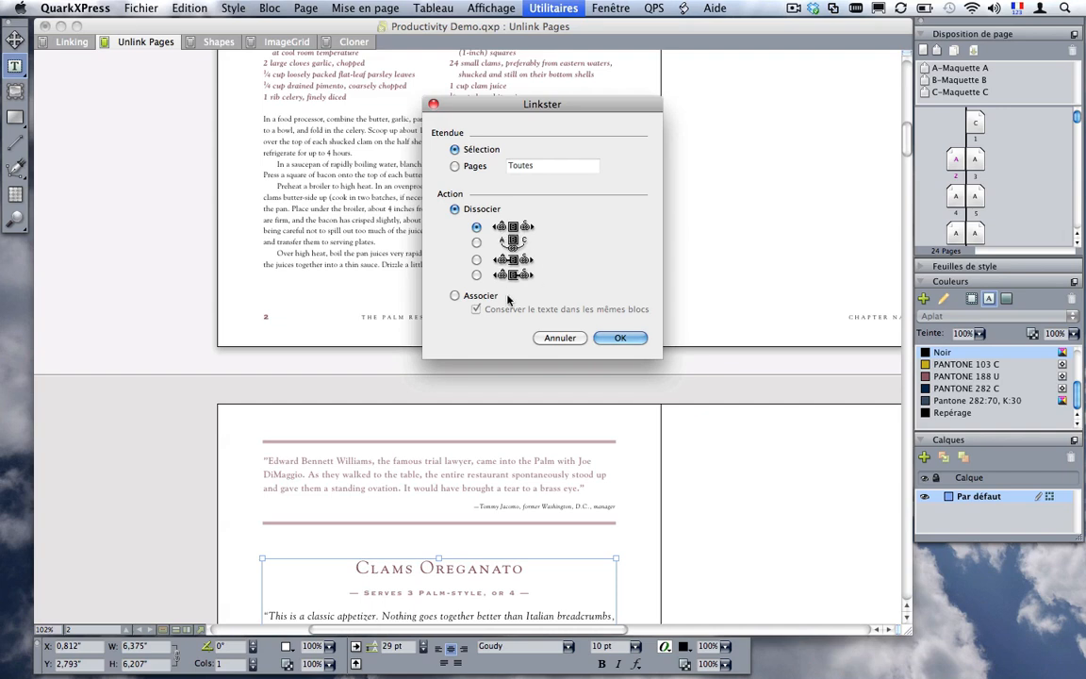
click(557, 338)
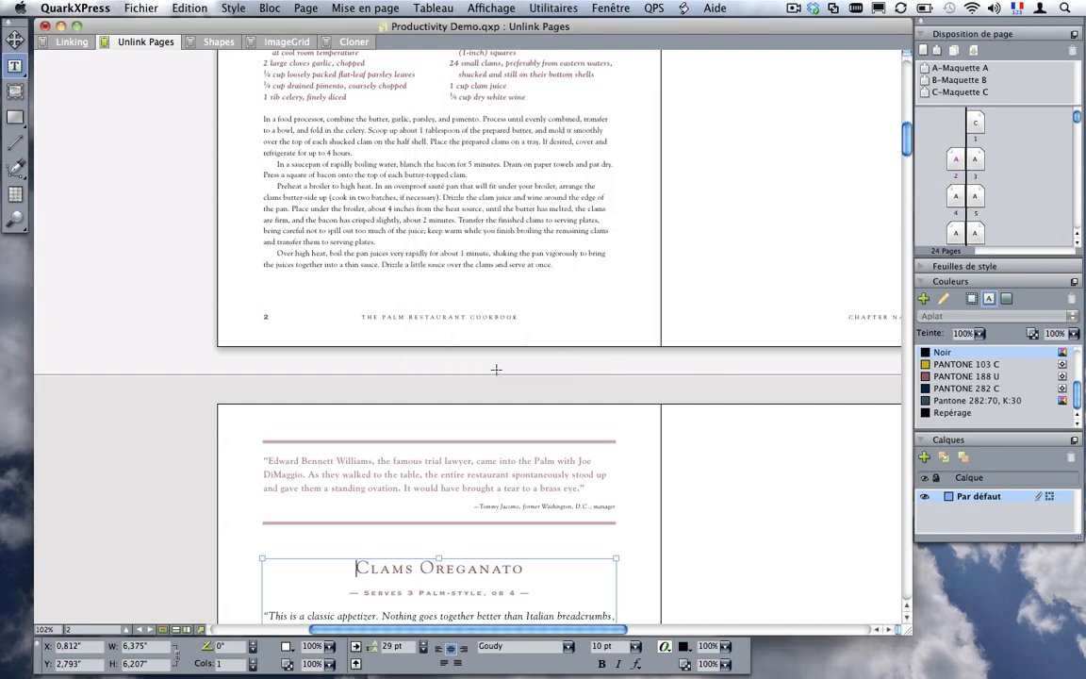
Step: In the Shapes layout, draw a starburst box about 5.5 inches wide and high, and fill it with 50's Gun Metal
click(205, 47)
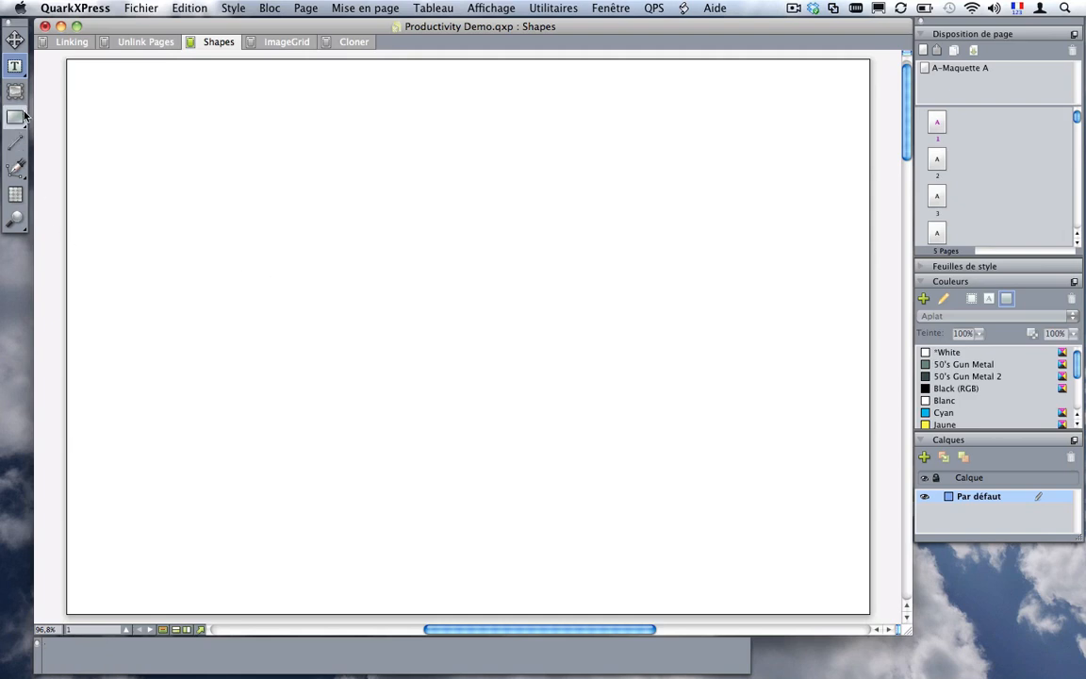
drag(21, 117, 110, 118)
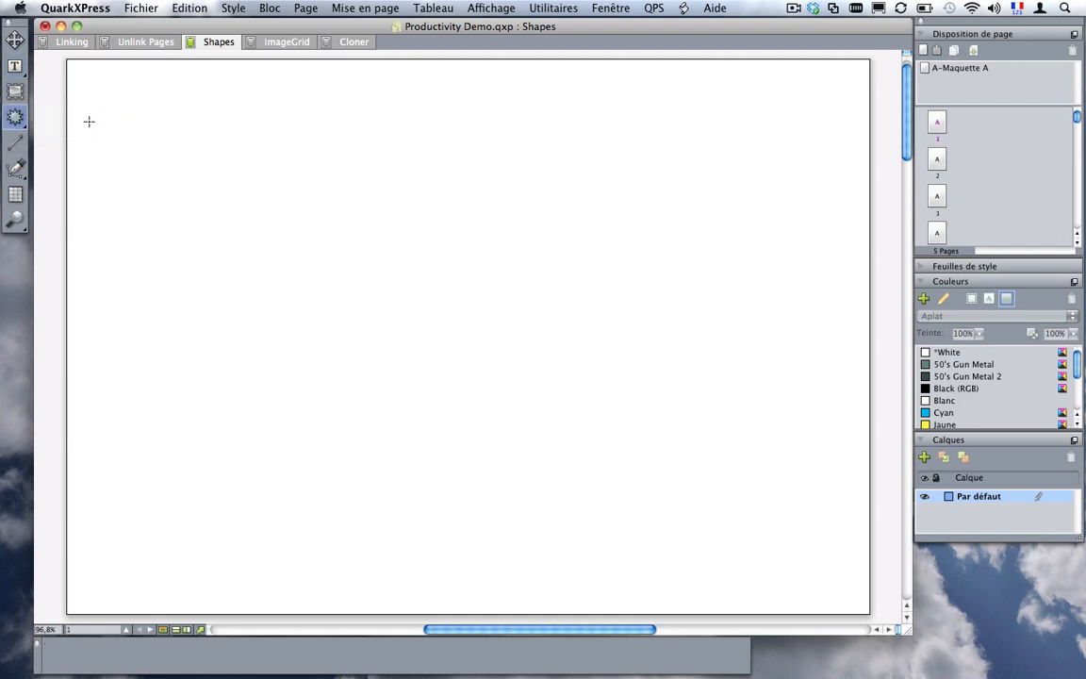
click(12, 121)
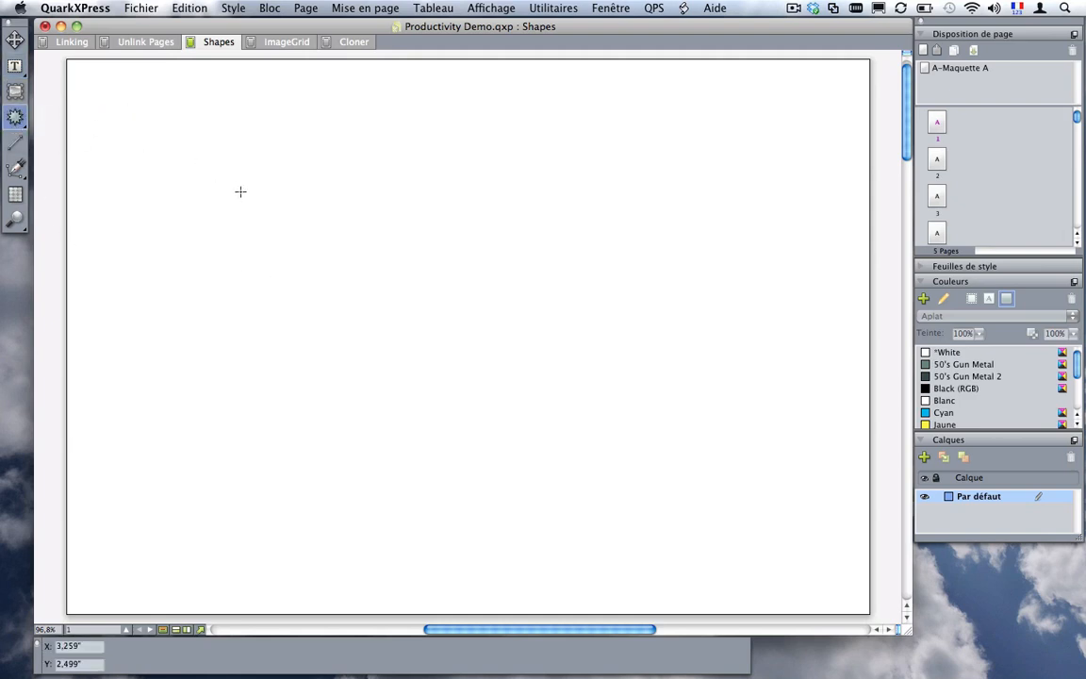
drag(235, 172, 524, 436)
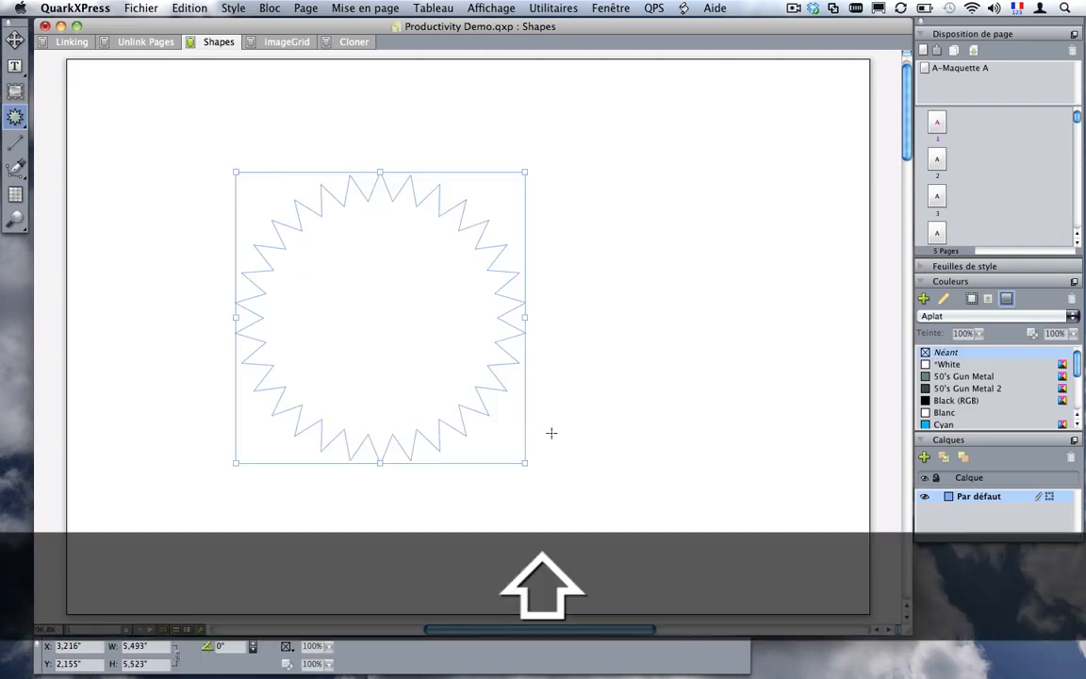
click(962, 377)
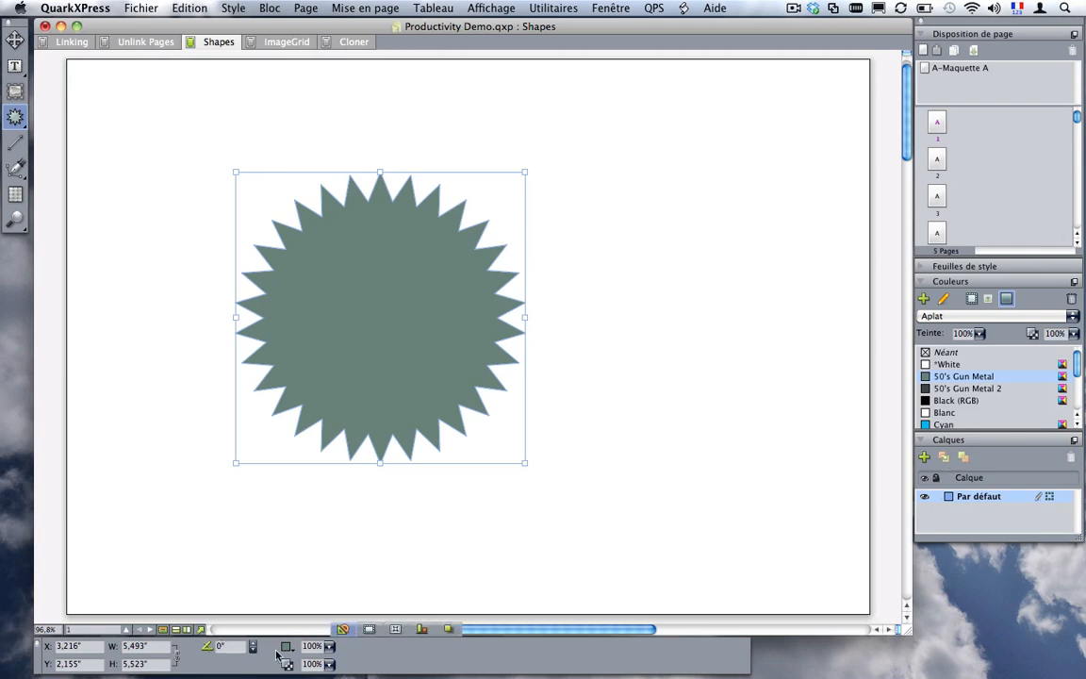
Step: Give the starburst a 4 pt frame in PANTONE 103 C
click(369, 628)
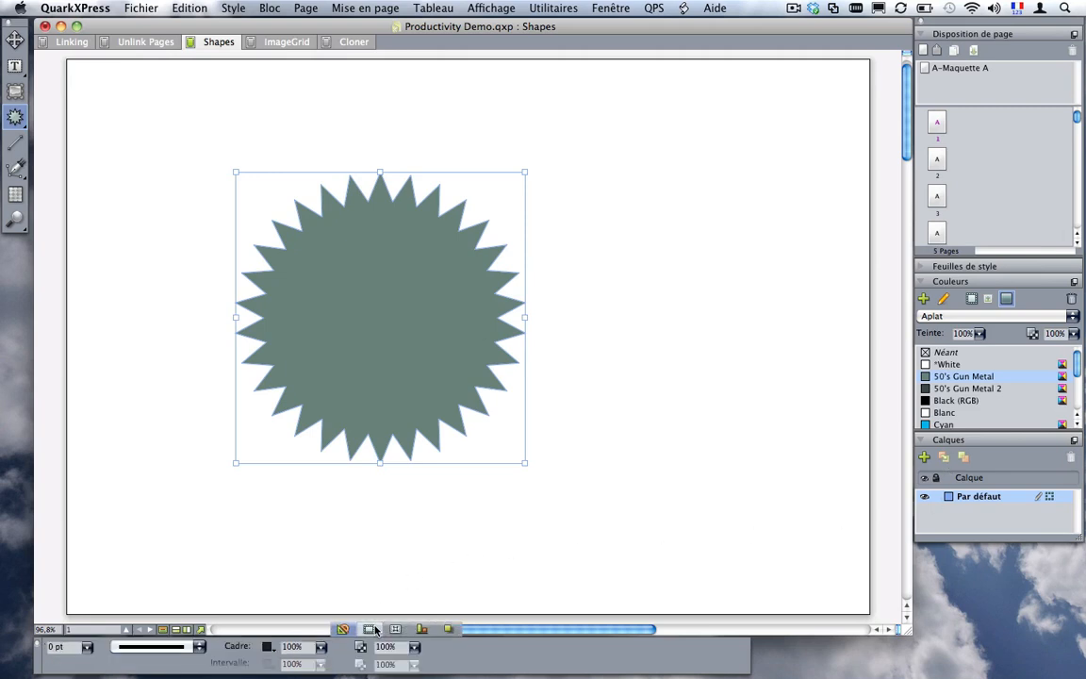
click(87, 647)
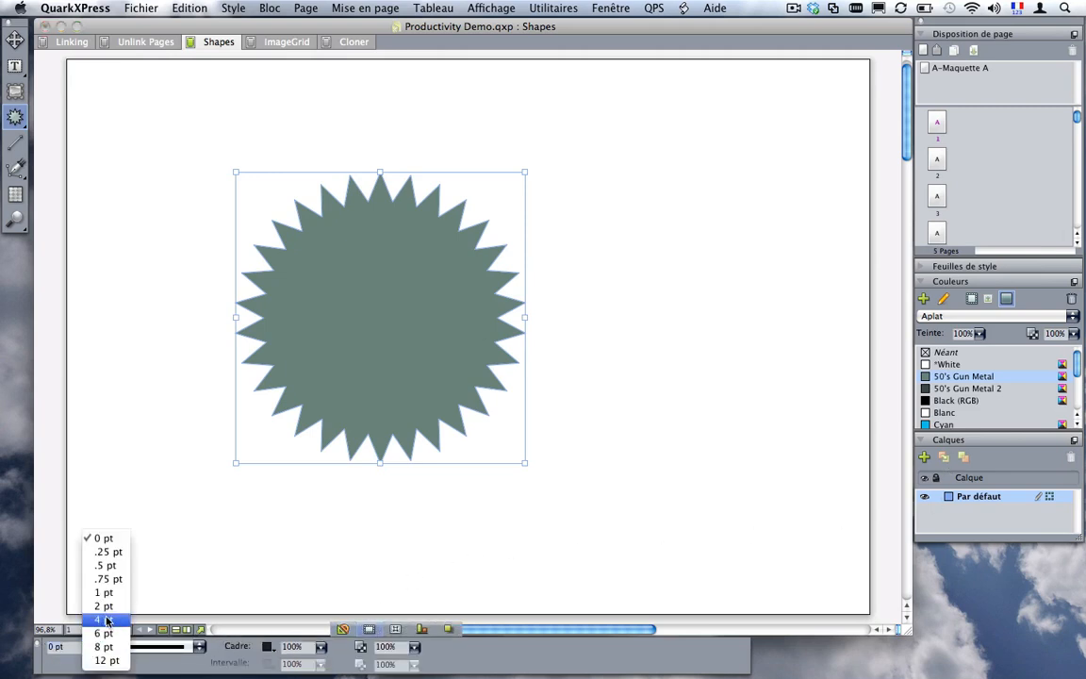
click(100, 620)
click(268, 648)
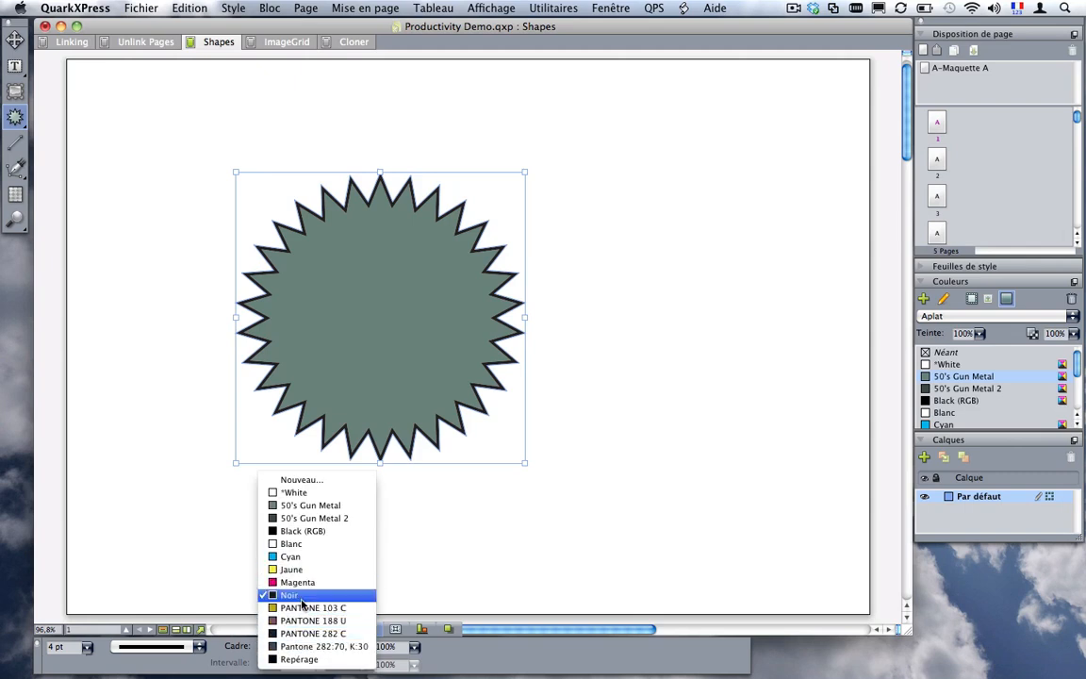
click(312, 606)
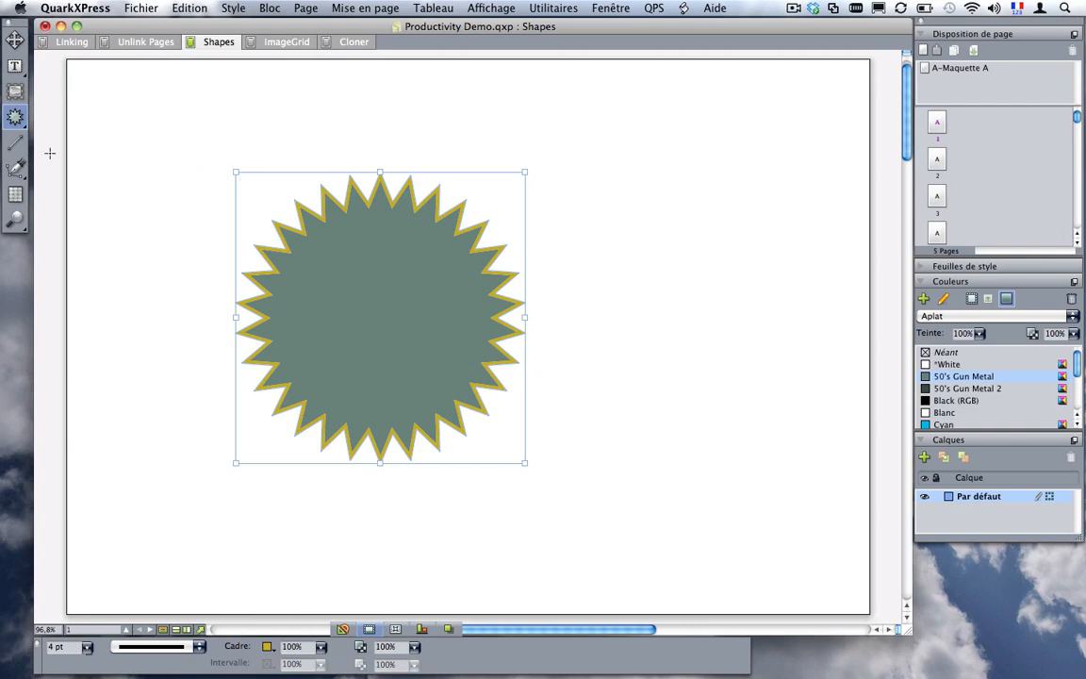
Step: Try curving a tip and a neighbouring inner point of the starburst with the point conversion tool, and undo the curve edits
click(16, 66)
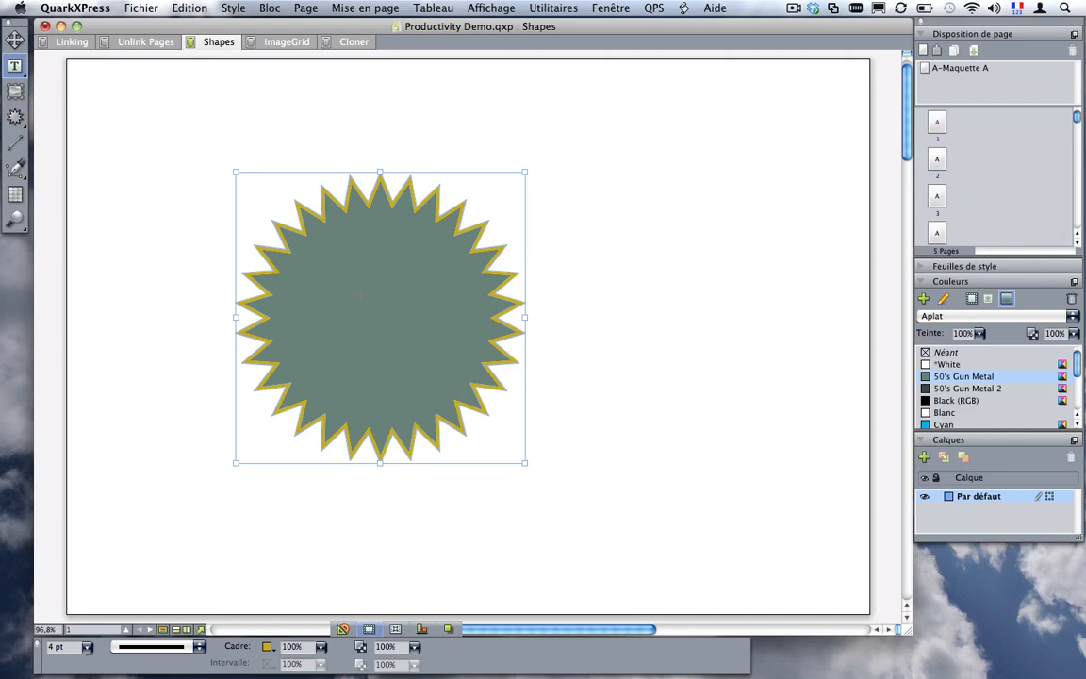
key(p)
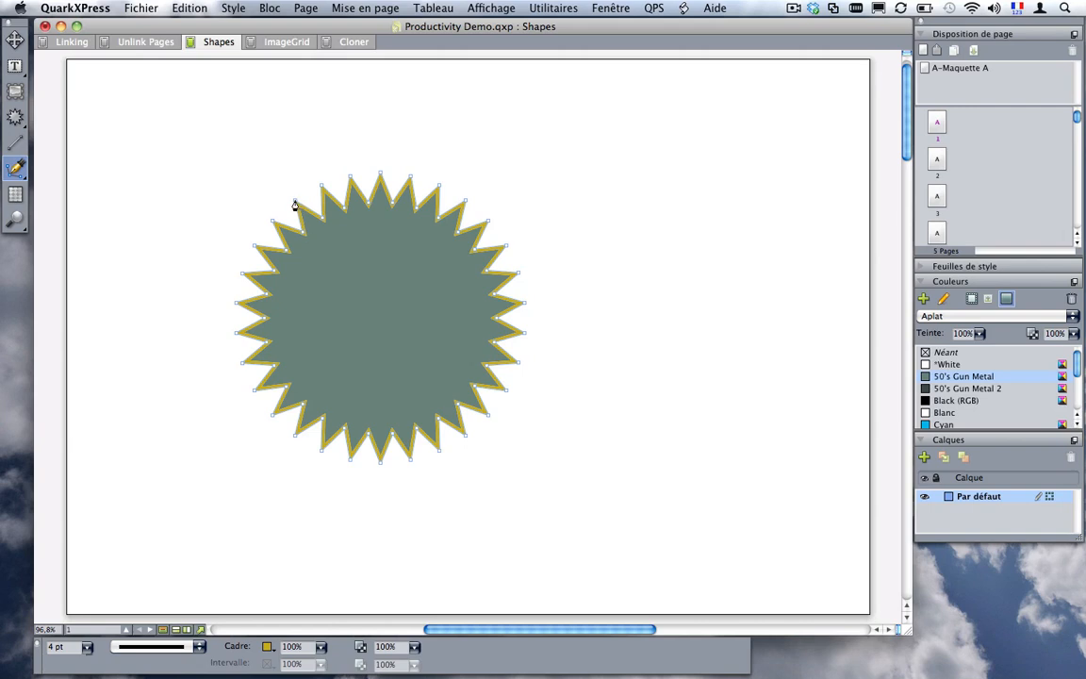
key(p)
key(p)
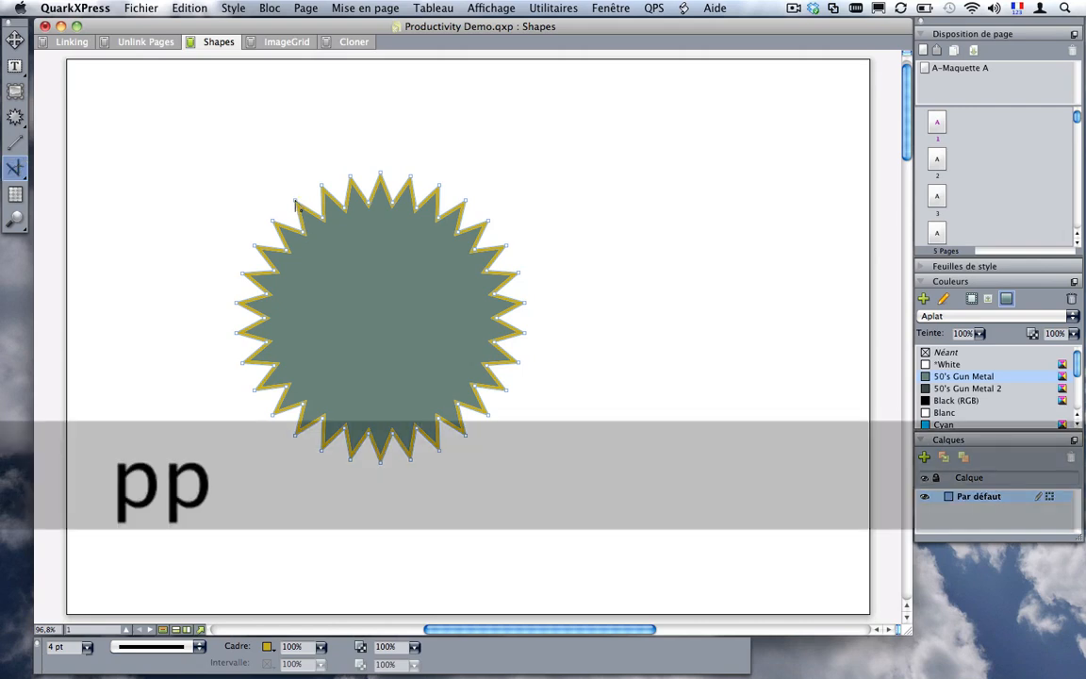
mouse_move(296, 207)
mouse_down()
mouse_move(257, 170)
mouse_move(289, 167)
mouse_move(310, 195)
mouse_up()
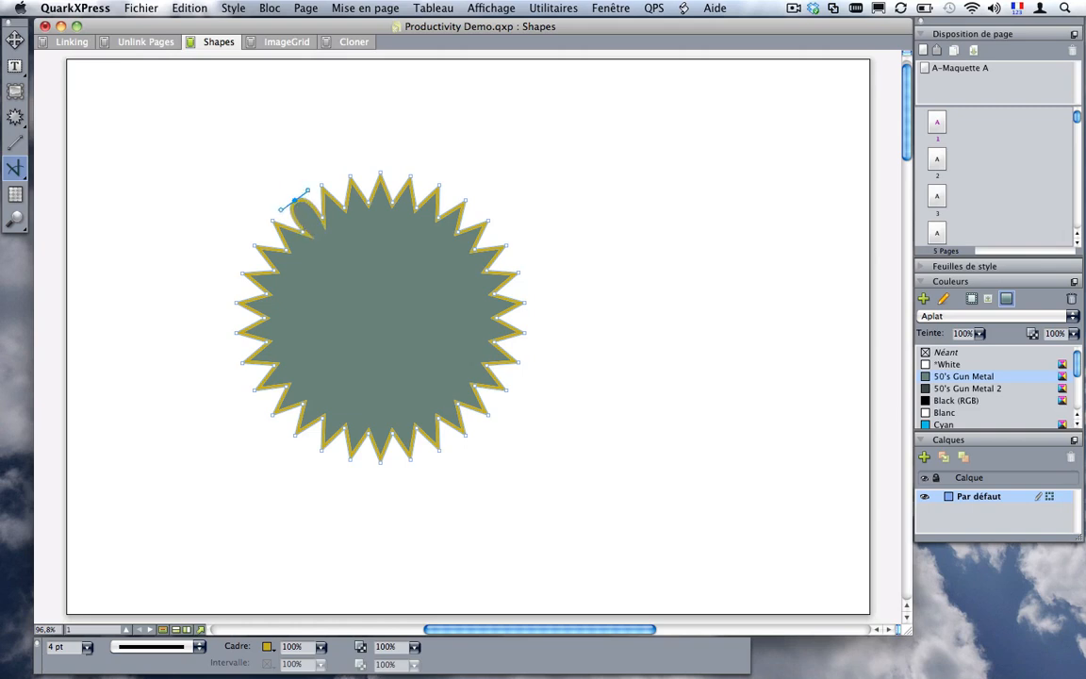
click(295, 201)
mouse_move(429, 658)
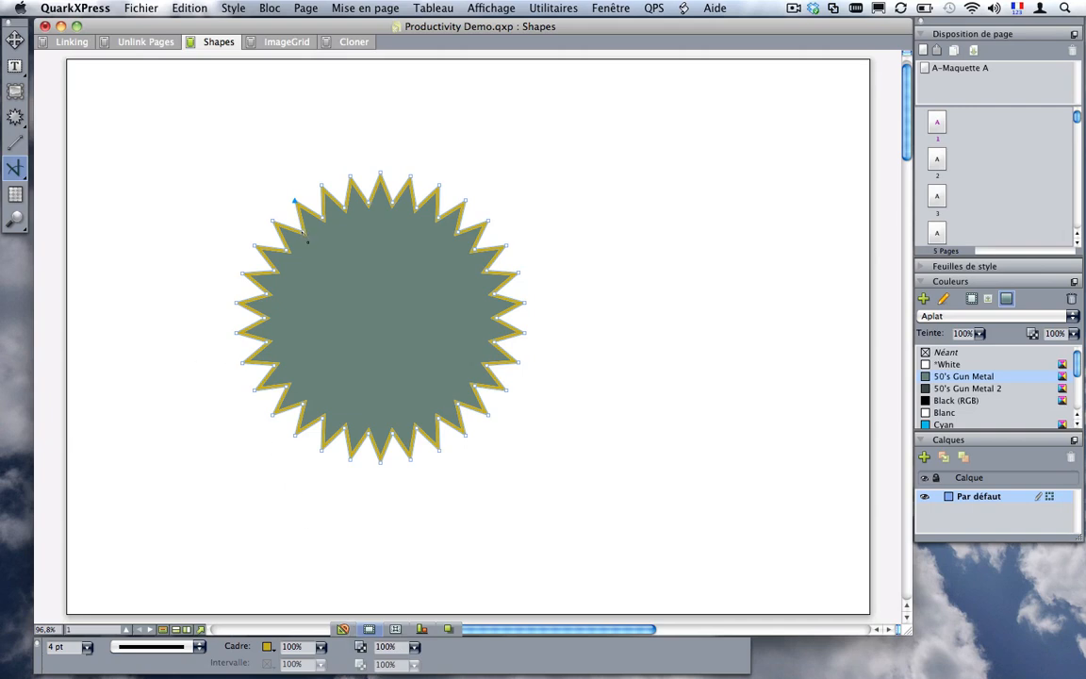
drag(295, 200, 267, 196)
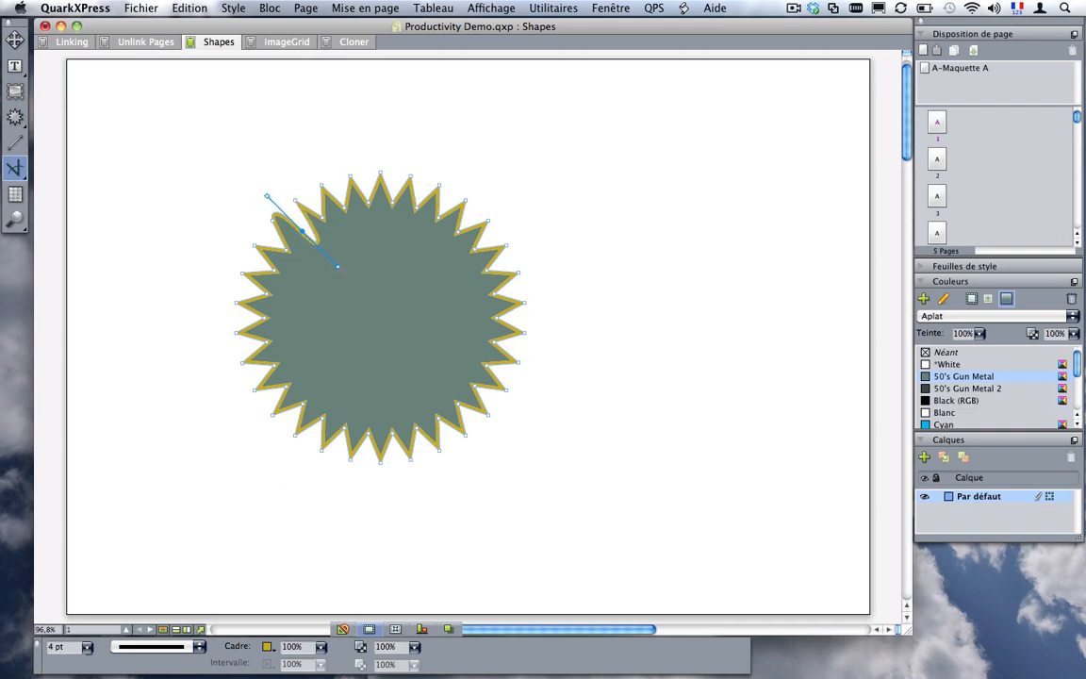
key(super+z)
key(super+z)
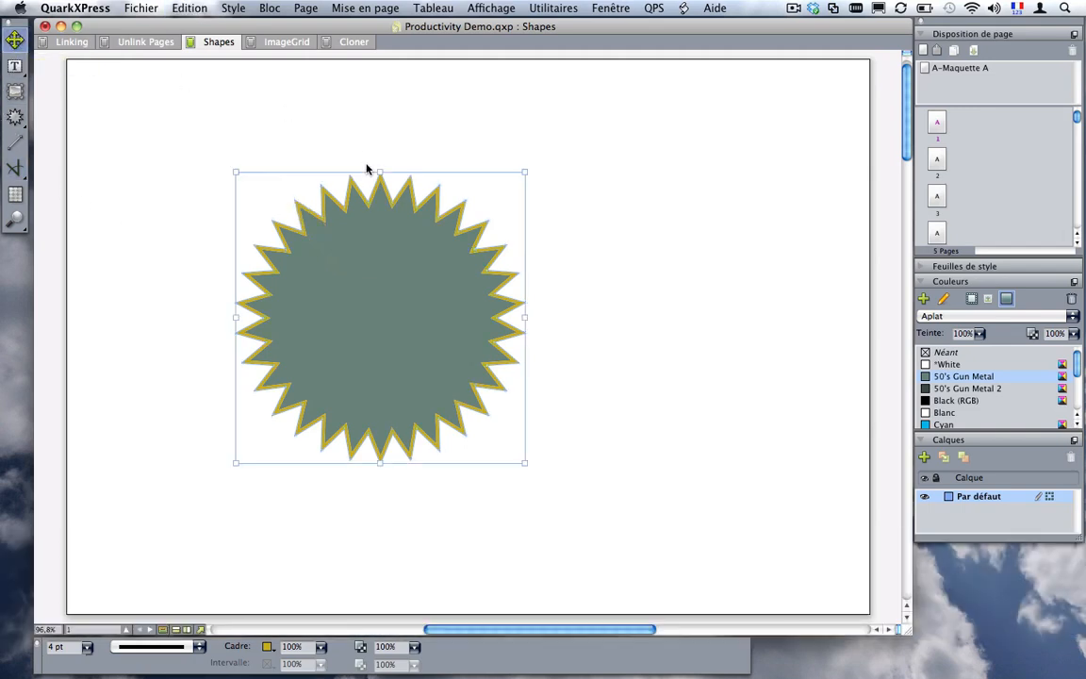
Step: In ShapeMaker's polygon settings, choose the Etoiles type and set the number of sides (Côtés) to 12
click(562, 7)
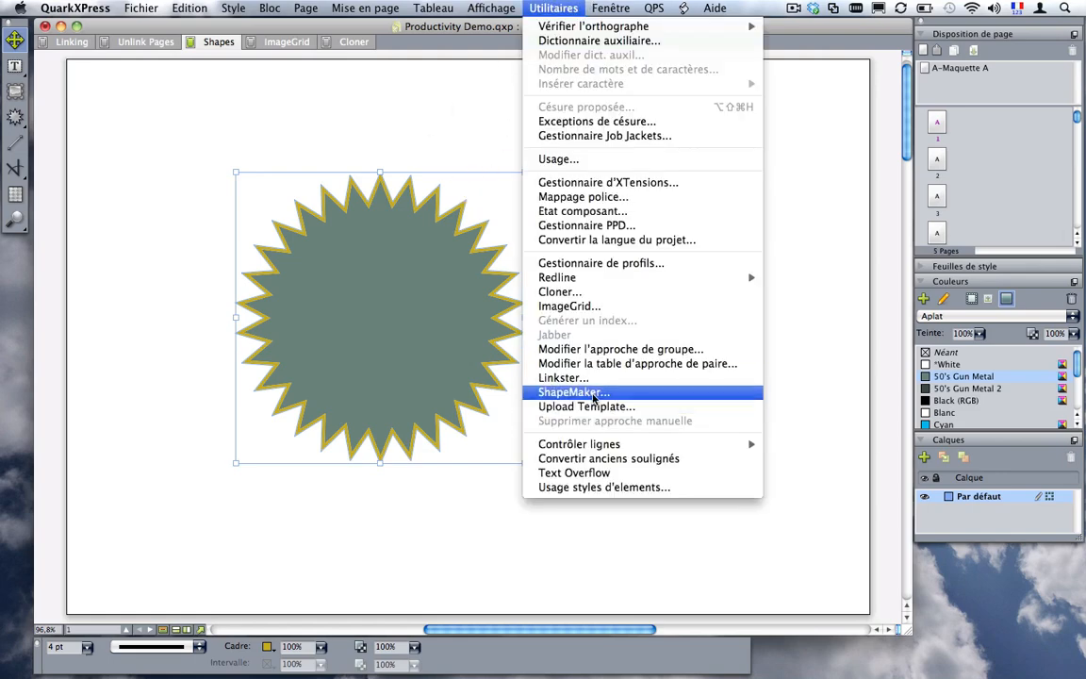
click(570, 391)
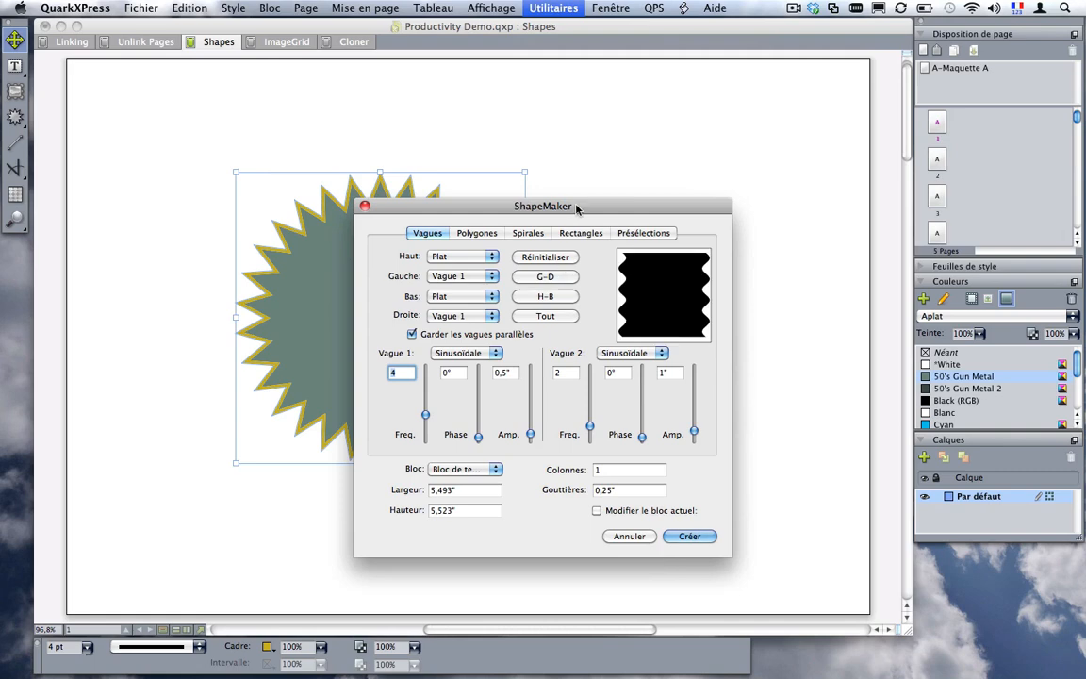
drag(577, 207, 750, 40)
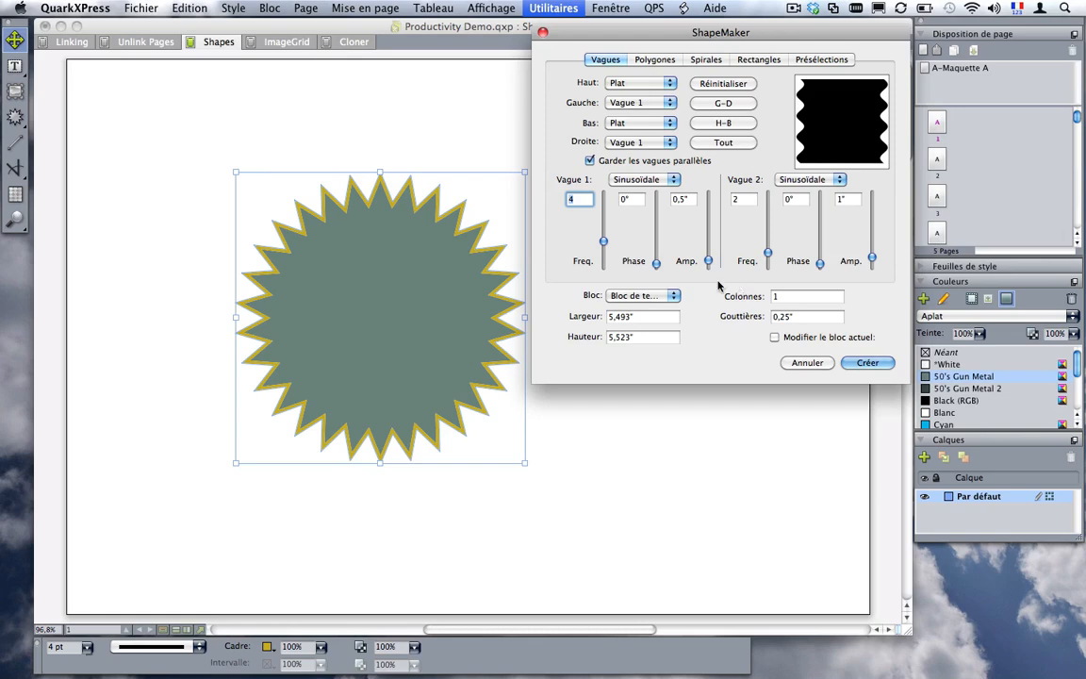
click(657, 59)
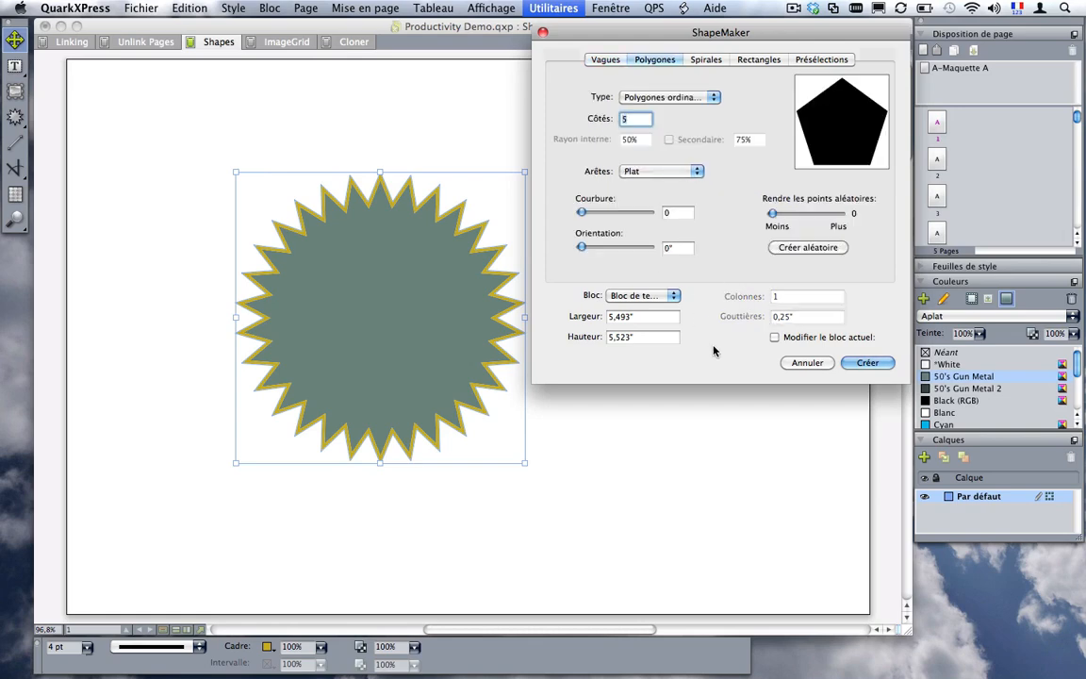
click(691, 98)
click(650, 109)
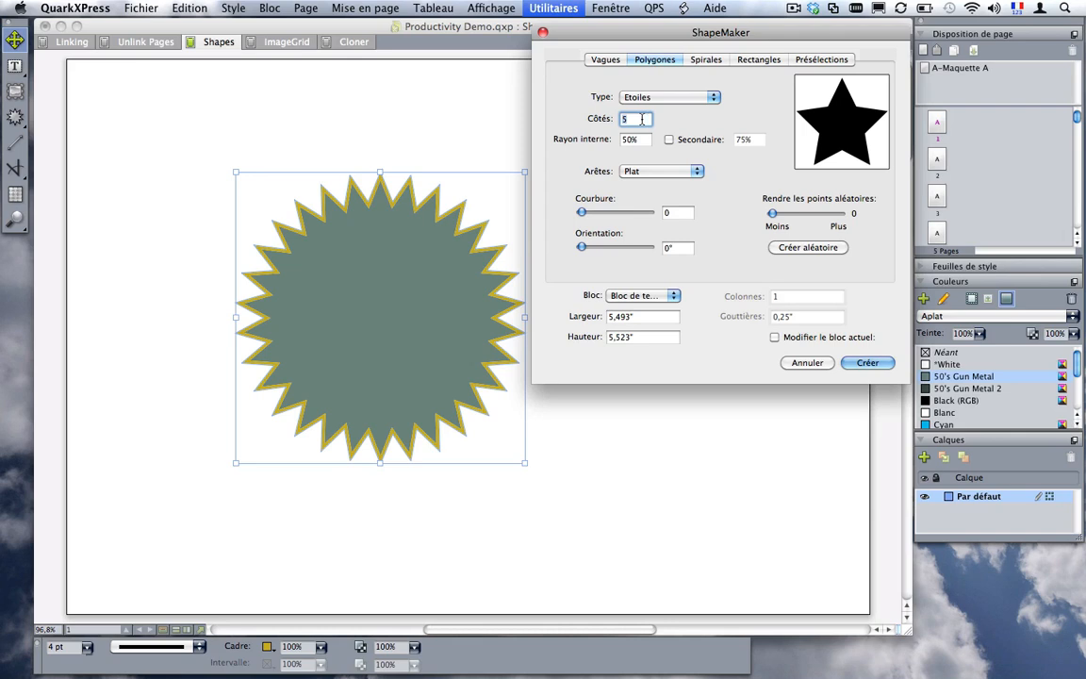
key(shift)
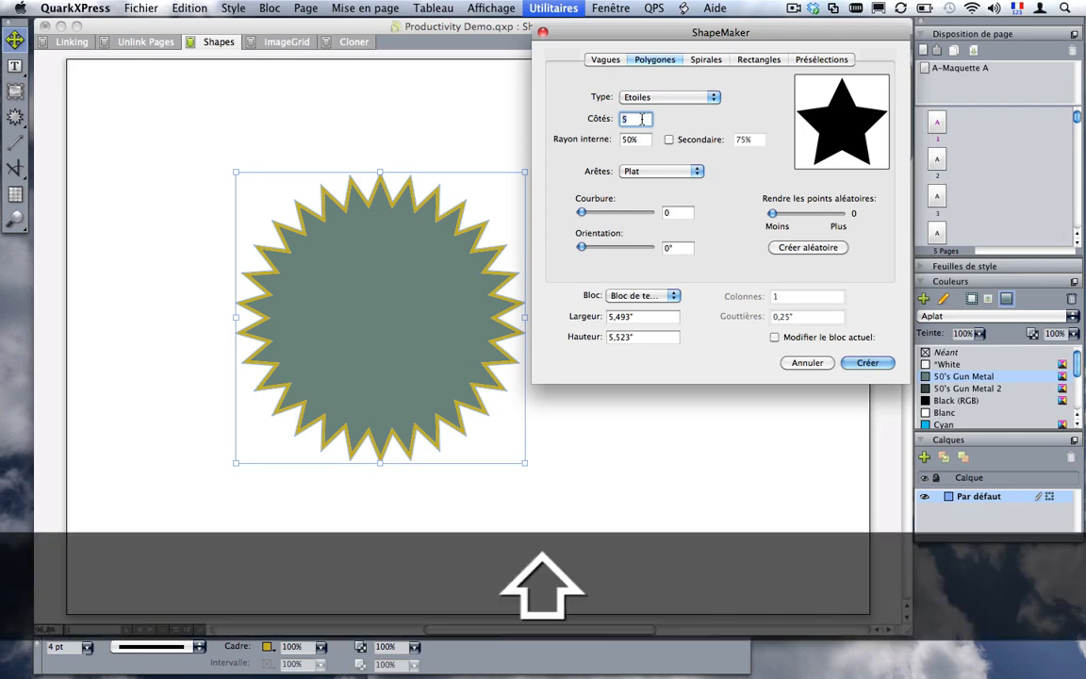
text(12)
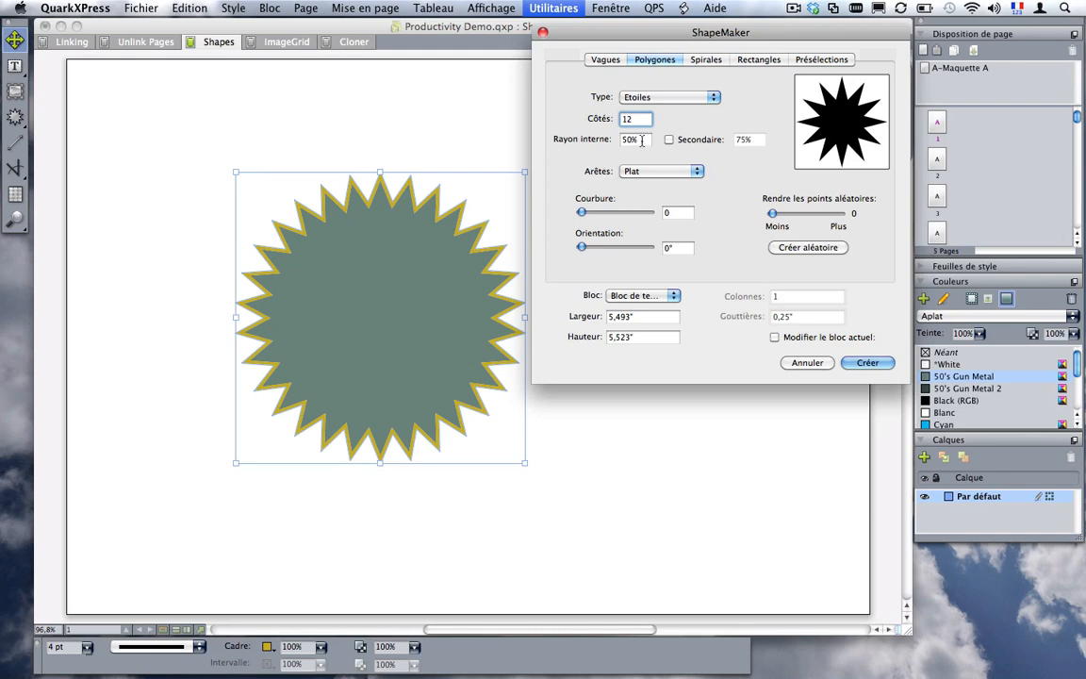
Step: Try inner radius (Rayon interne) values of 10% and 80% on the 12-sided star
key(Tab)
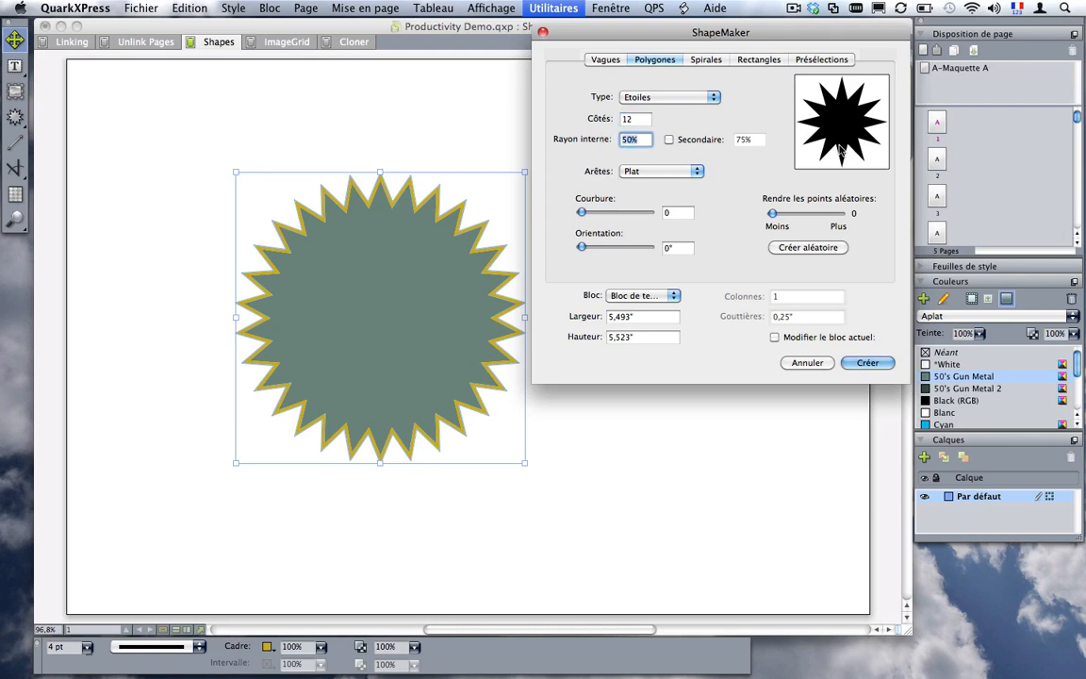
key(shift)
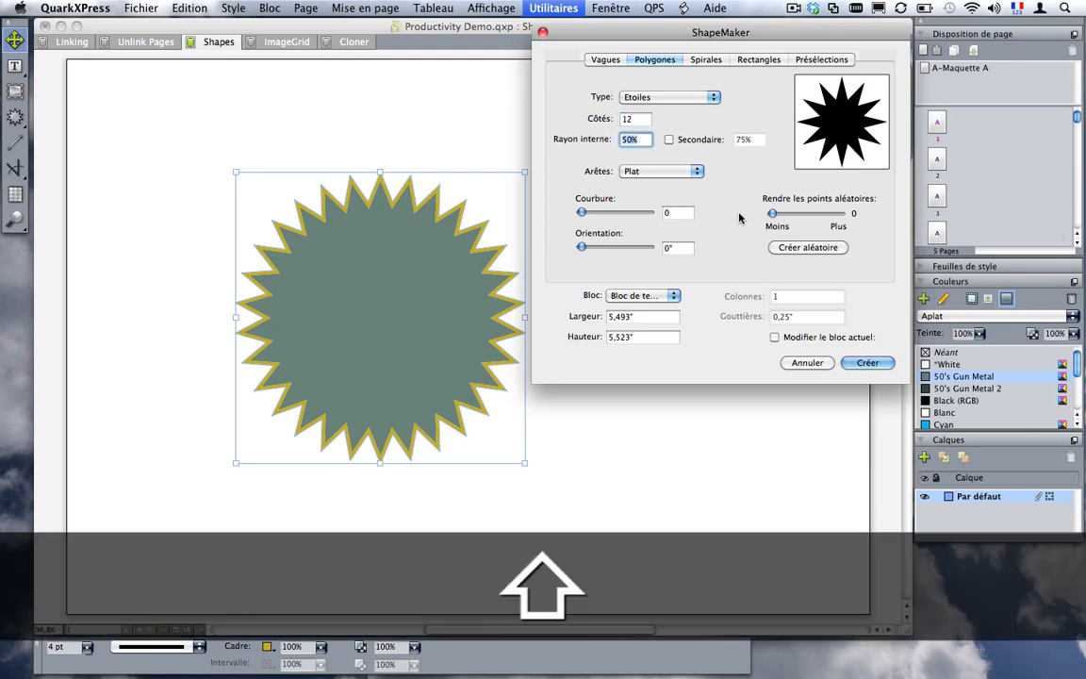
text(10)
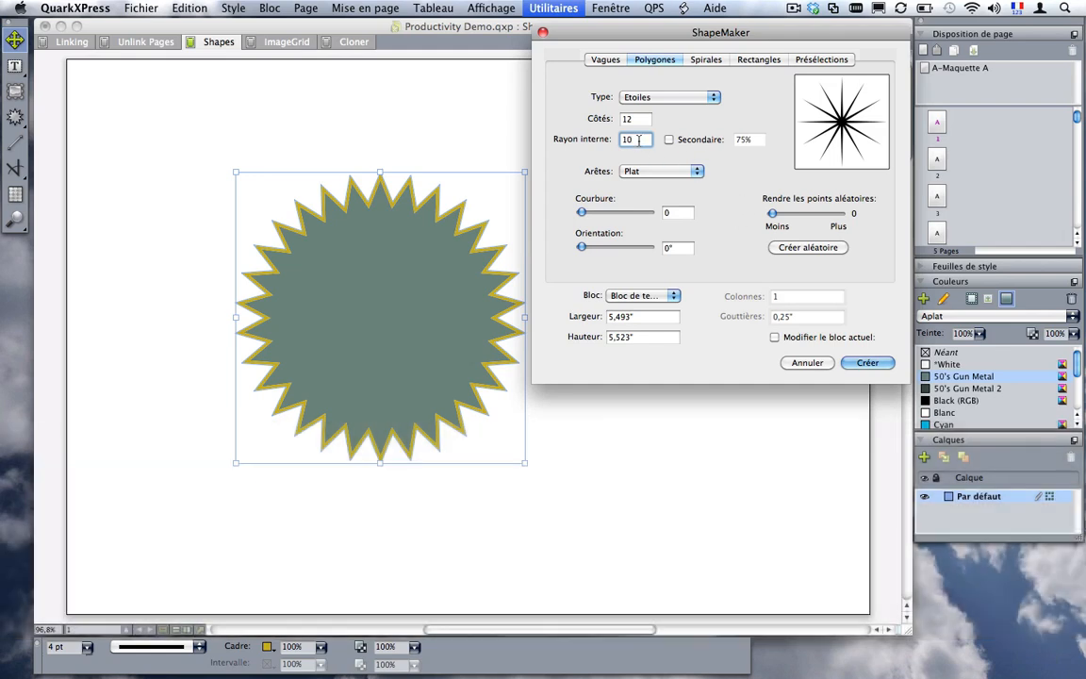
drag(636, 140, 615, 139)
text(80)
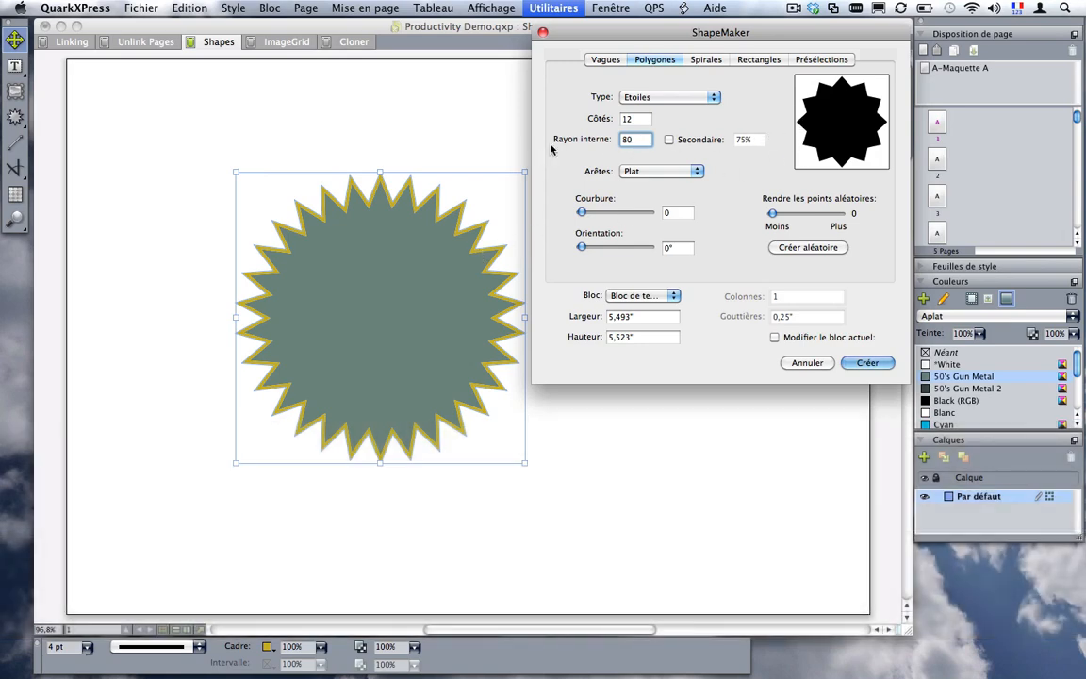
Step: Enable the star's secondary radius, try it at 10%, set it to 50%, and set the inner radius to 60%
click(669, 141)
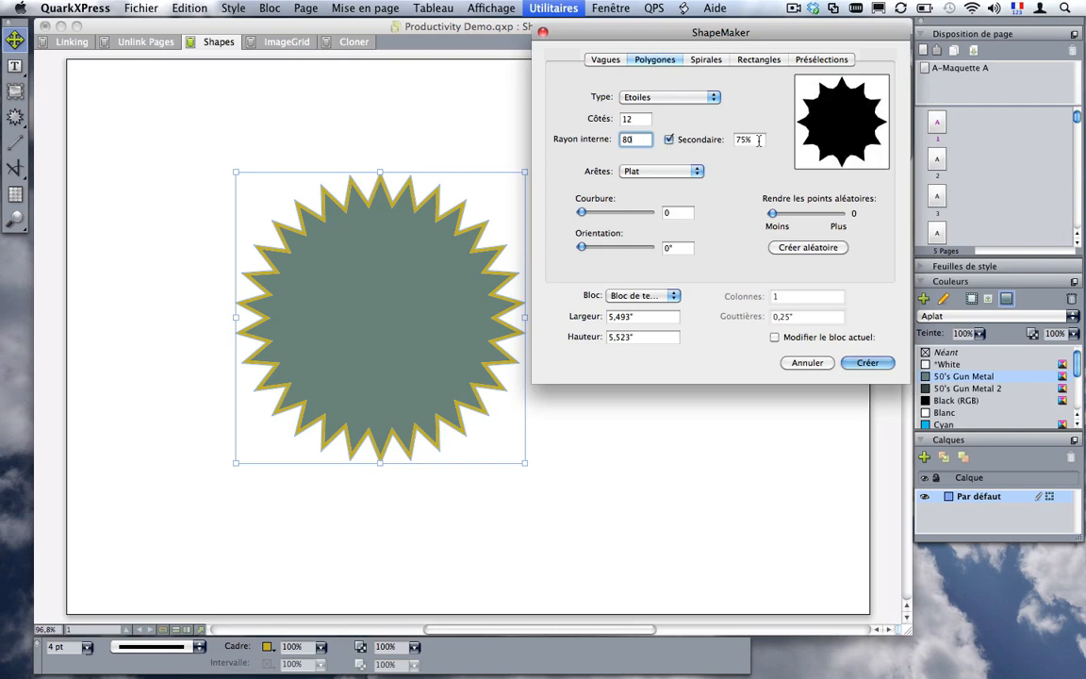
key(Tab)
text(10)
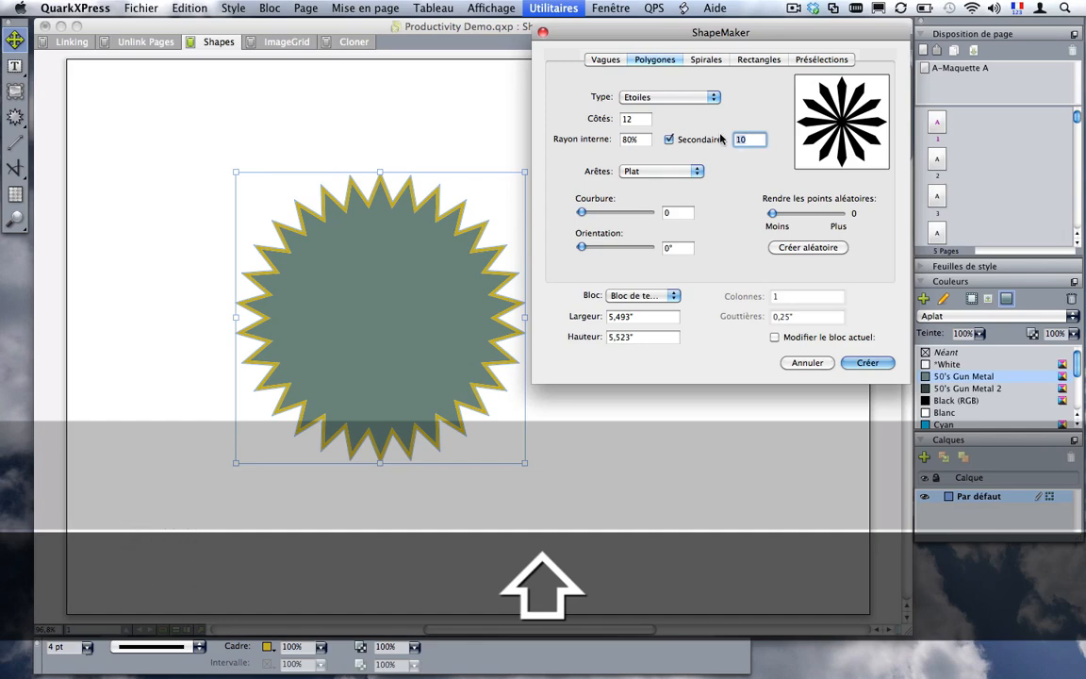
text(50)
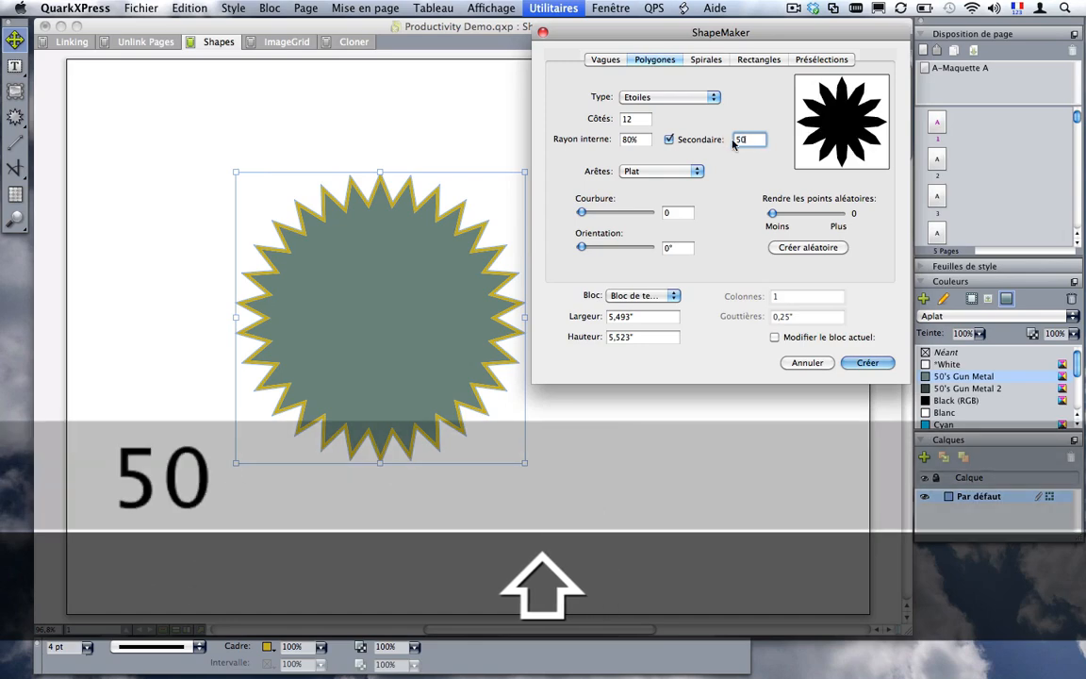
key(shift+Tab)
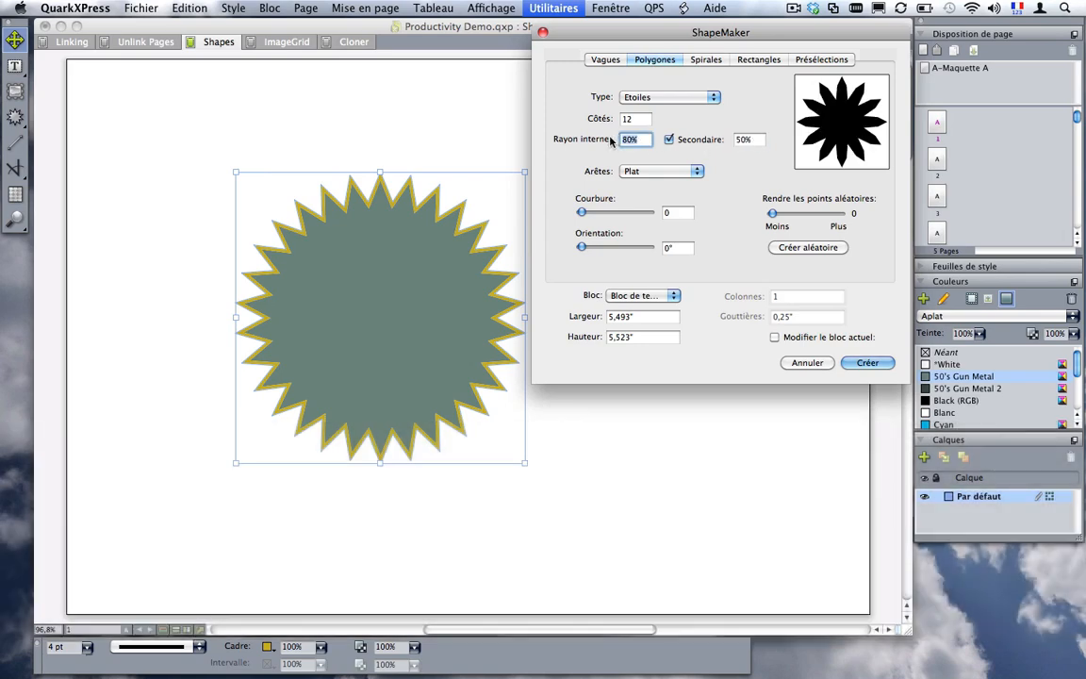
text(60)
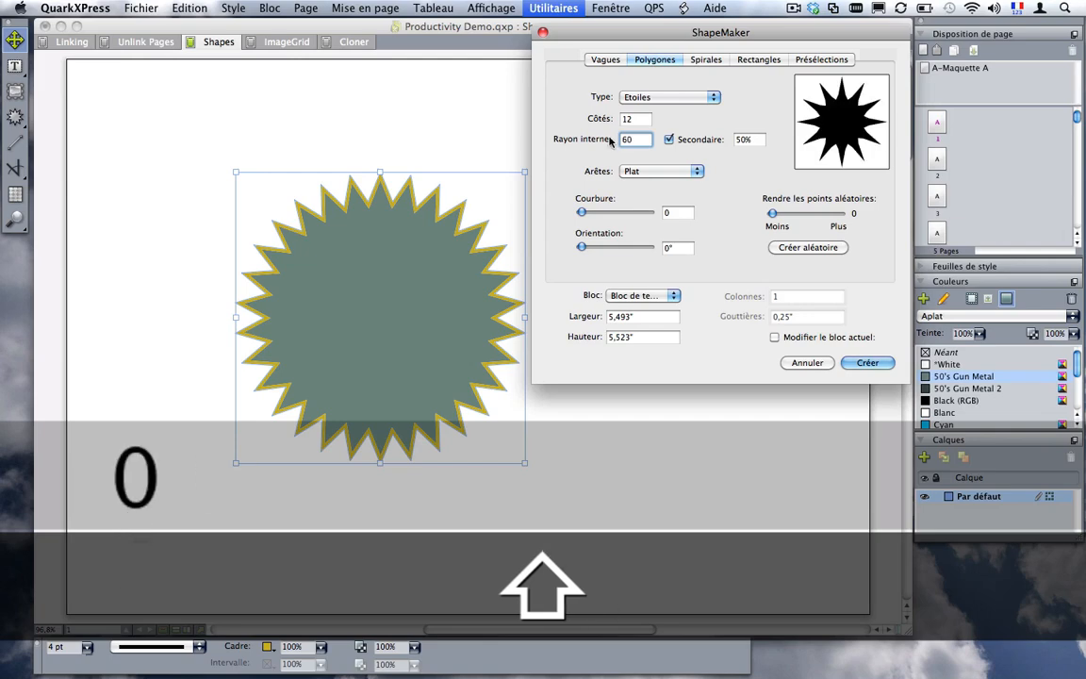
Step: Set the 12-sided star's inner radius (Rayon interne) to 40%, keeping flat edges and the curvature at 0
drag(627, 139, 617, 140)
text(4)
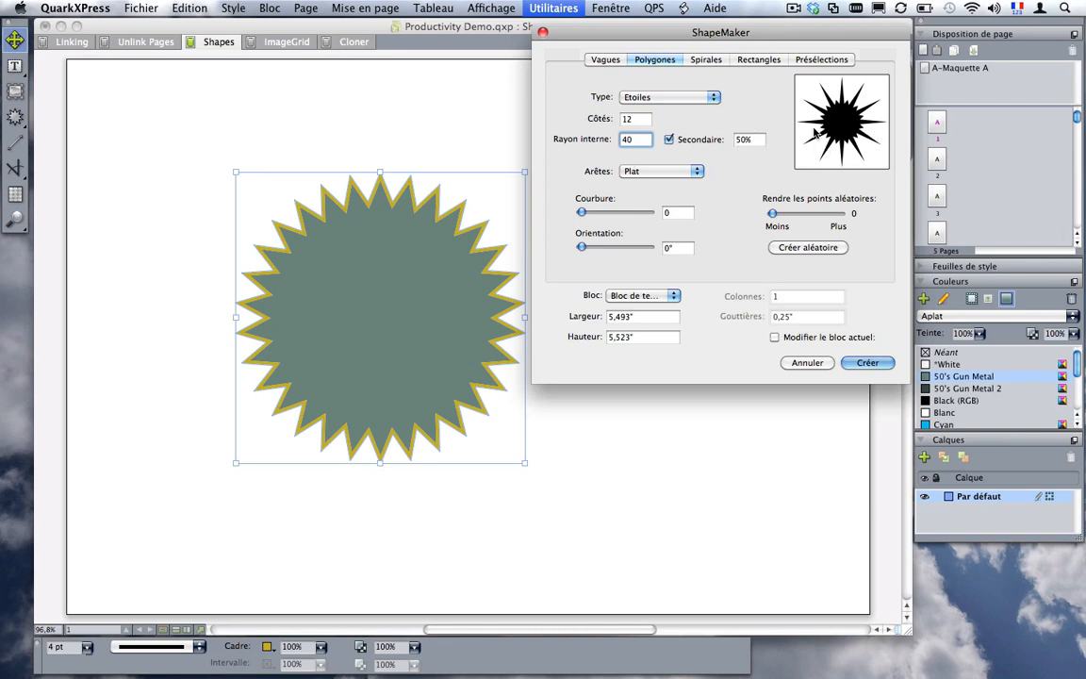
key(Tab)
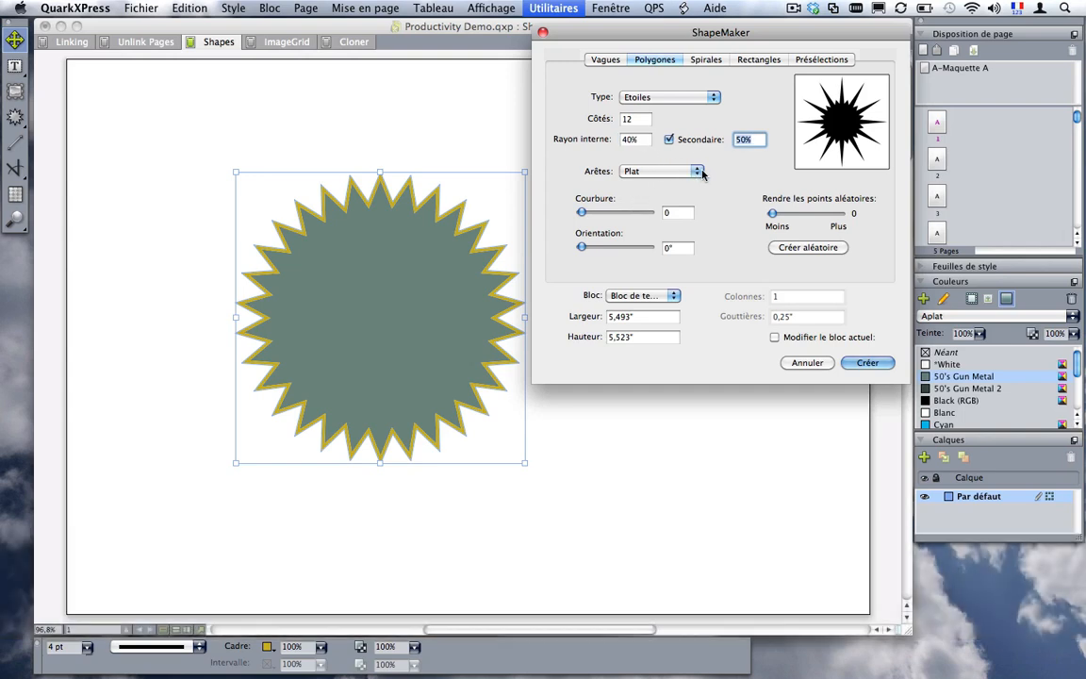
click(698, 172)
click(660, 168)
drag(582, 215, 580, 214)
Step: Set the star's box type to None box and apply the shape to the existing starburst box
click(673, 296)
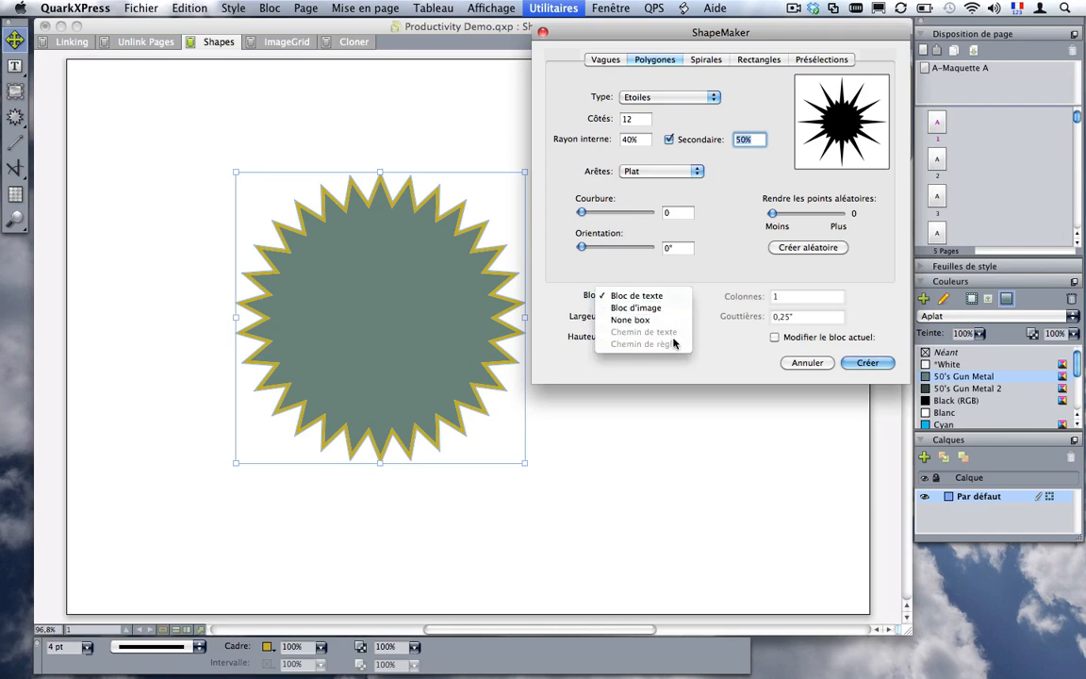
click(627, 321)
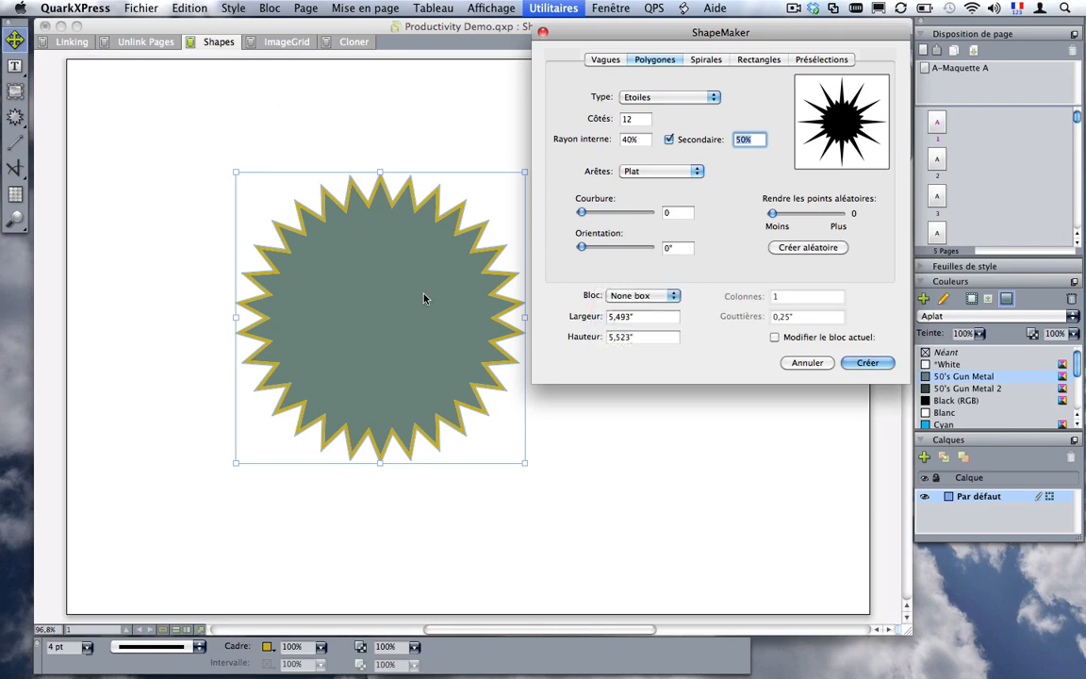
click(775, 338)
click(868, 365)
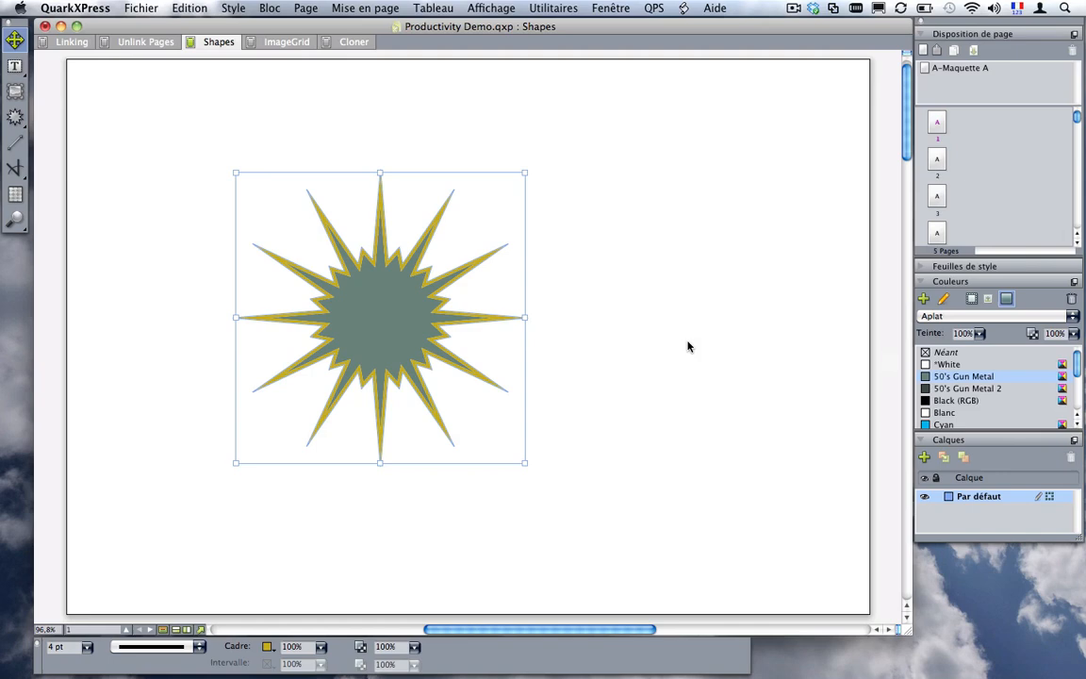
Step: Delete the star from the page and open ShapeMaker's wave (Vagues) settings
key(super+k)
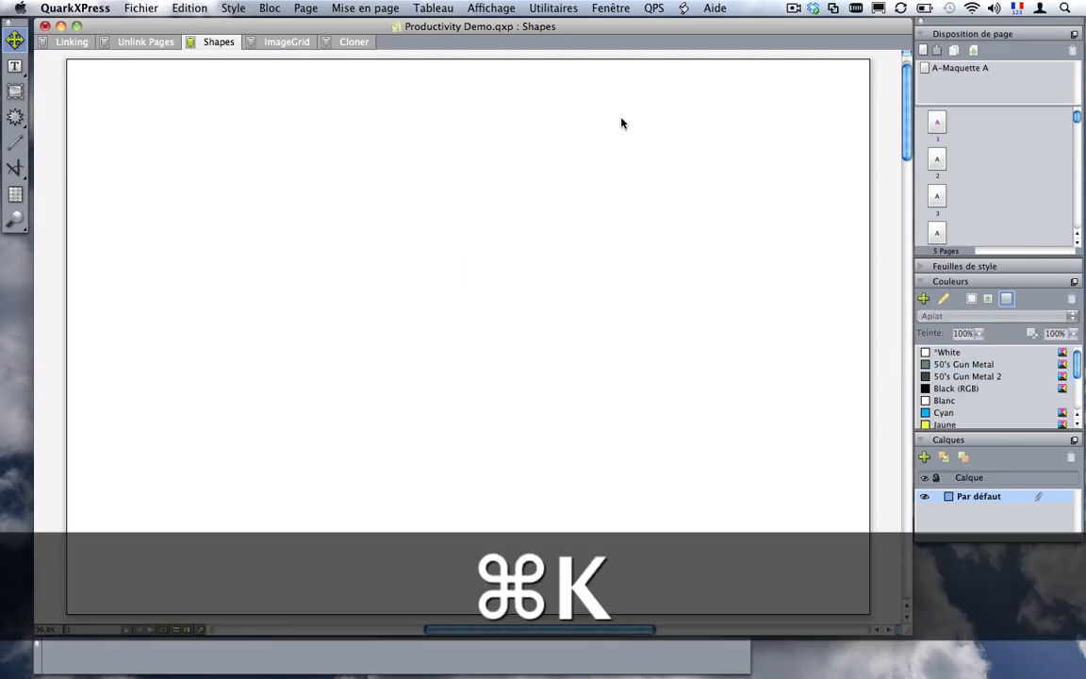
click(554, 8)
mouse_move(611, 8)
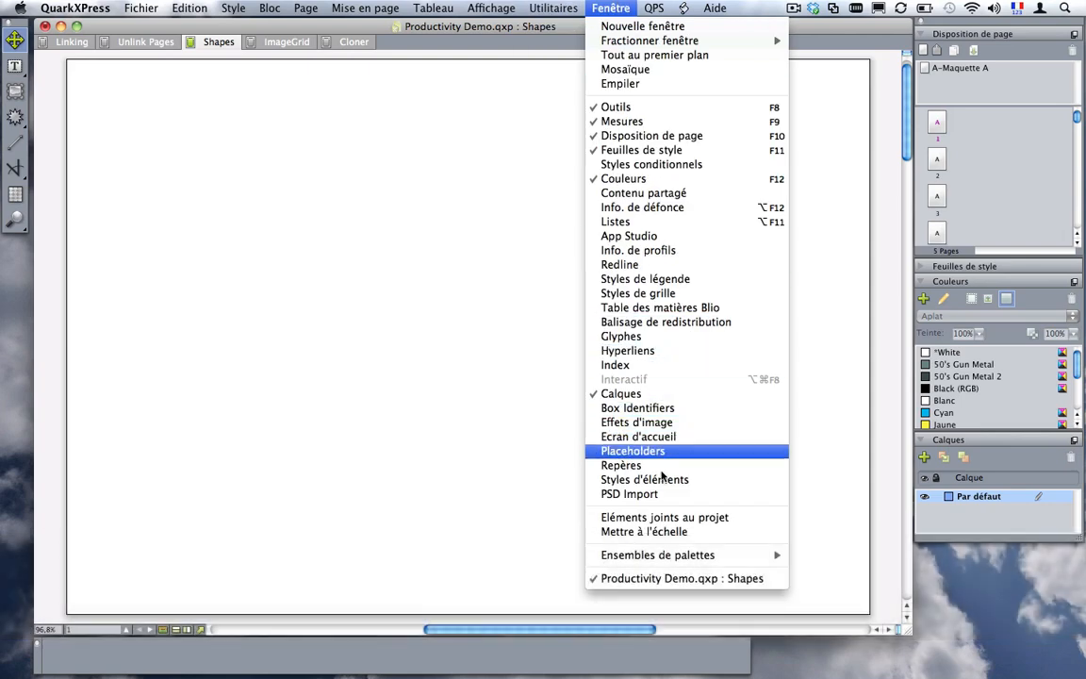
mouse_move(545, 5)
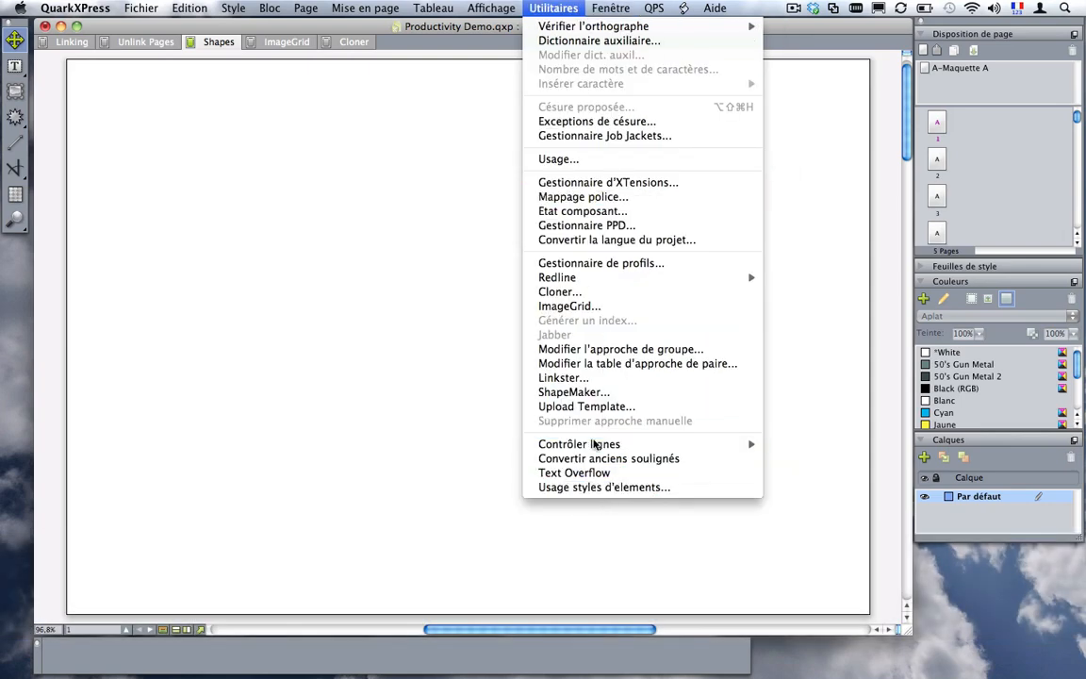
click(573, 391)
click(426, 233)
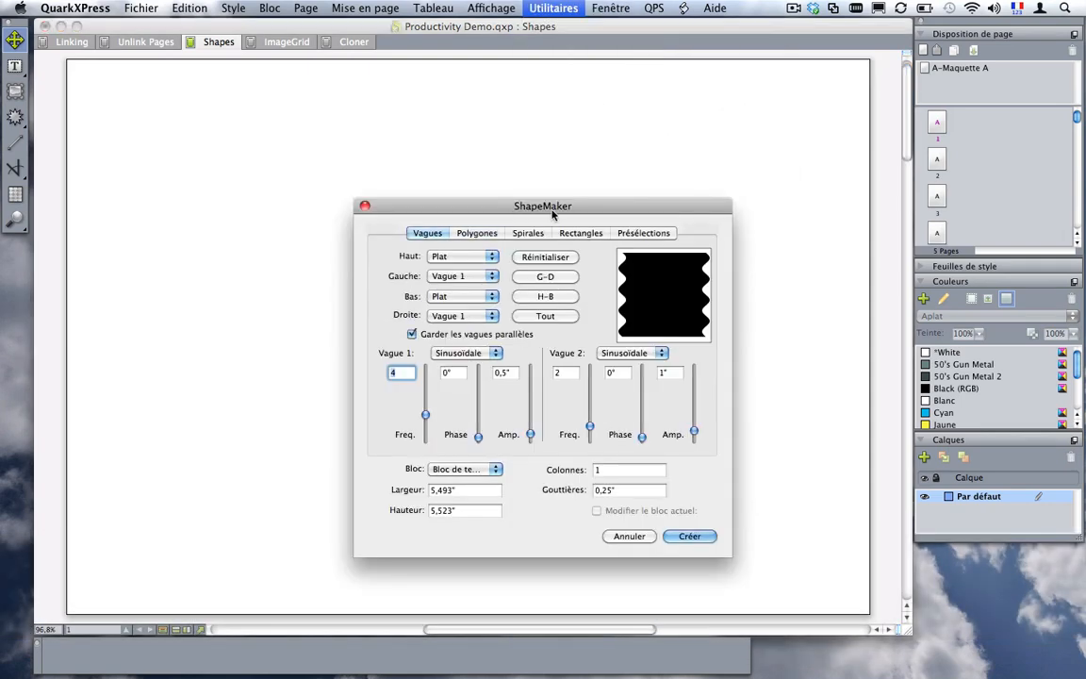
drag(562, 210, 725, 67)
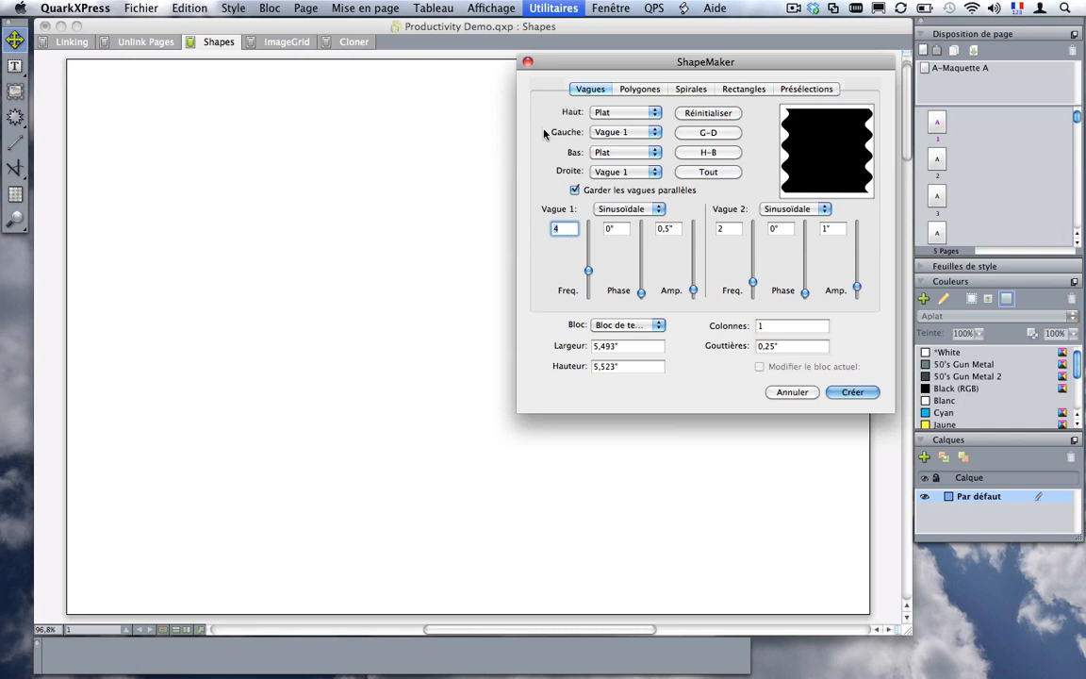
Step: Try Vague 1 and Vague 2 on the shape's top edge (Haut), and set it back to Plat
click(622, 113)
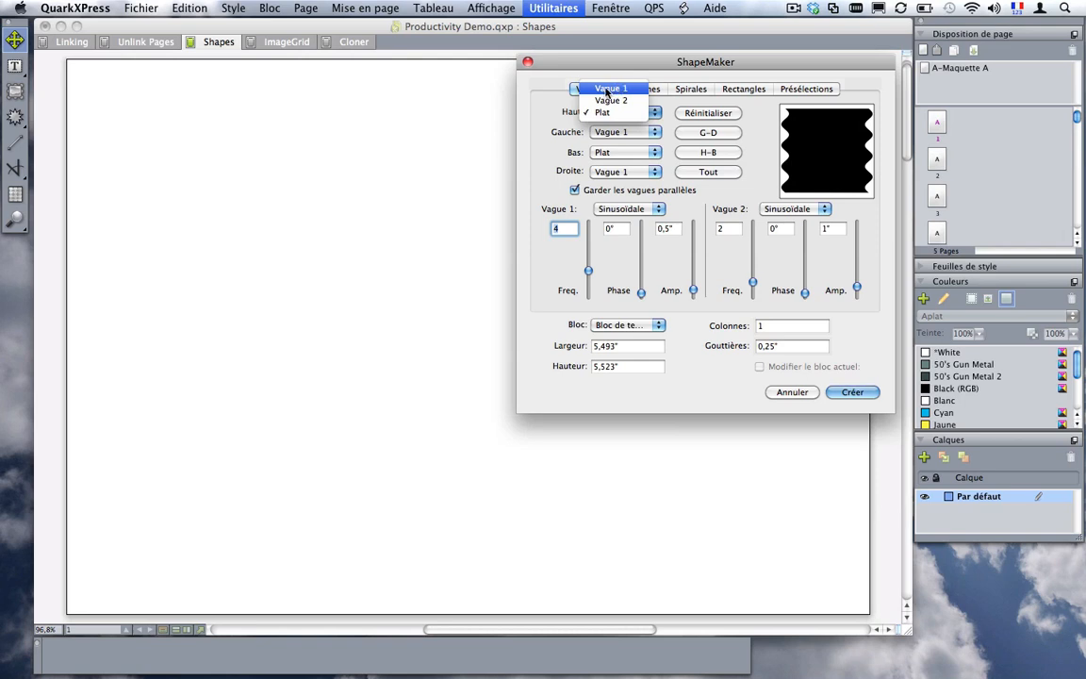
click(608, 89)
click(622, 113)
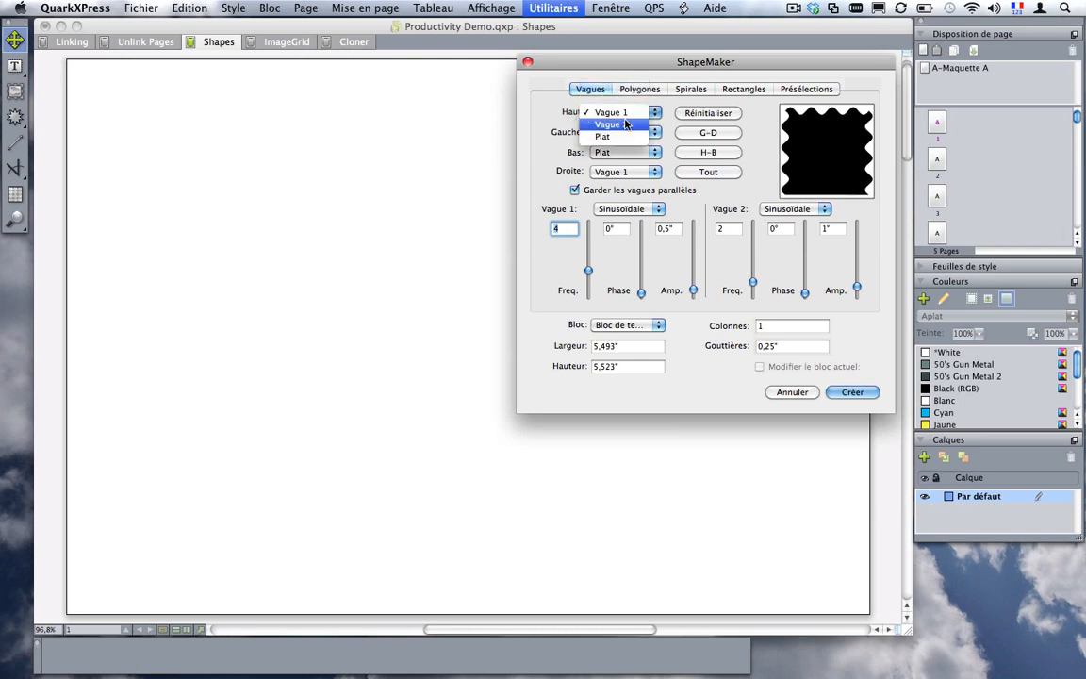
click(623, 125)
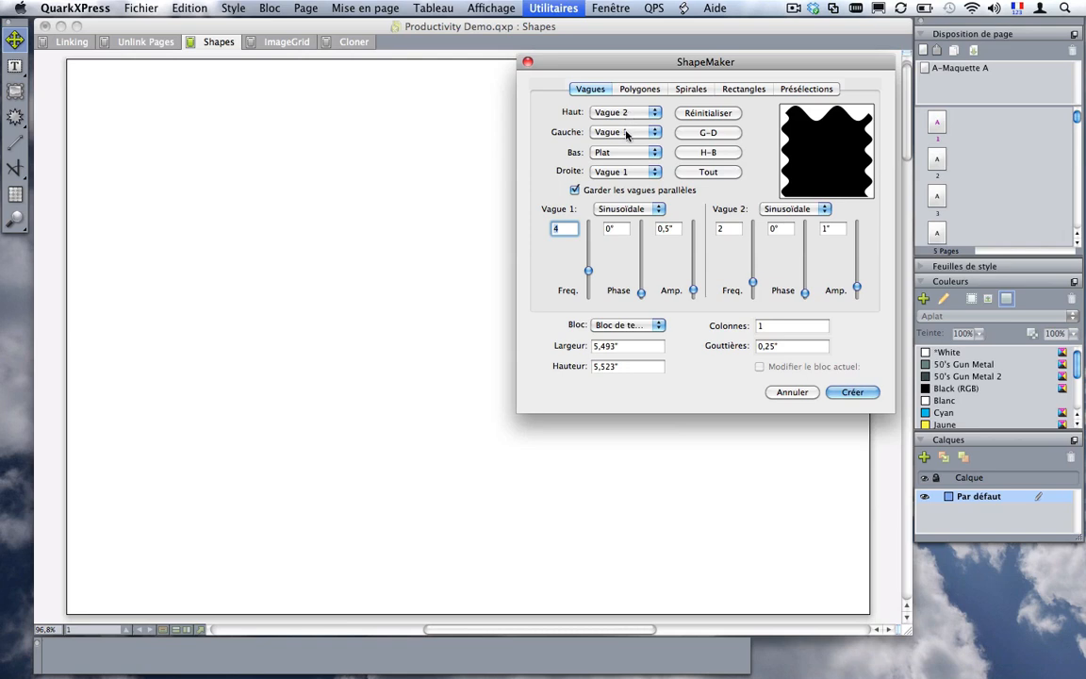
click(627, 112)
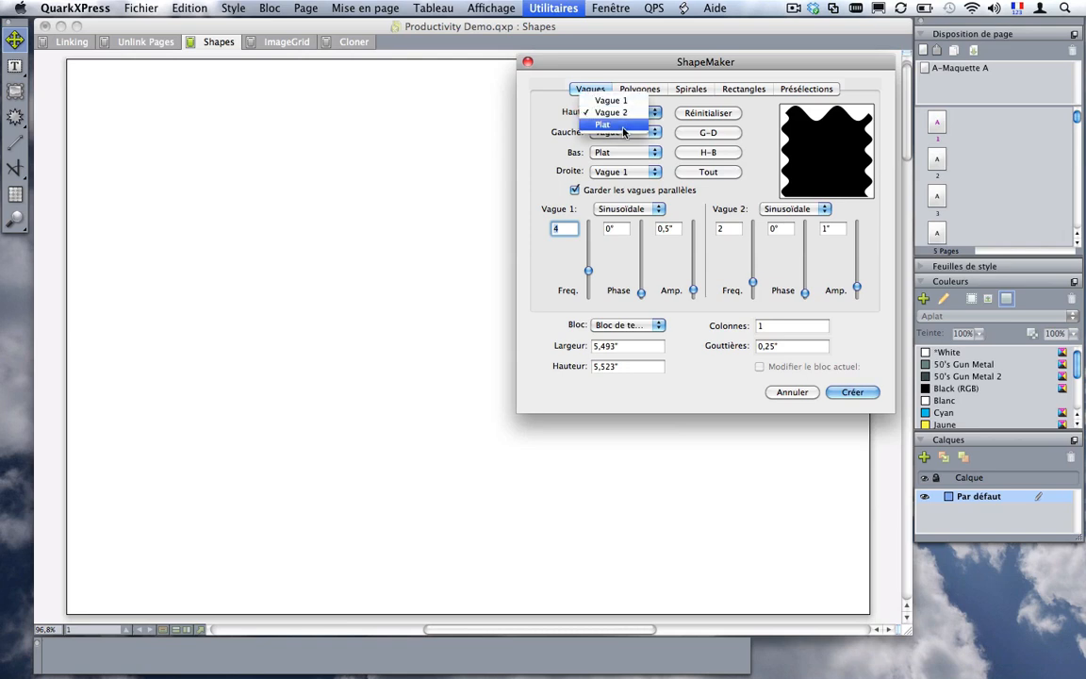
click(627, 123)
Step: Try Plat on the left edge (Gauche) and Vague 2 on the right edge (Droite), returning each to Vague 1
click(638, 133)
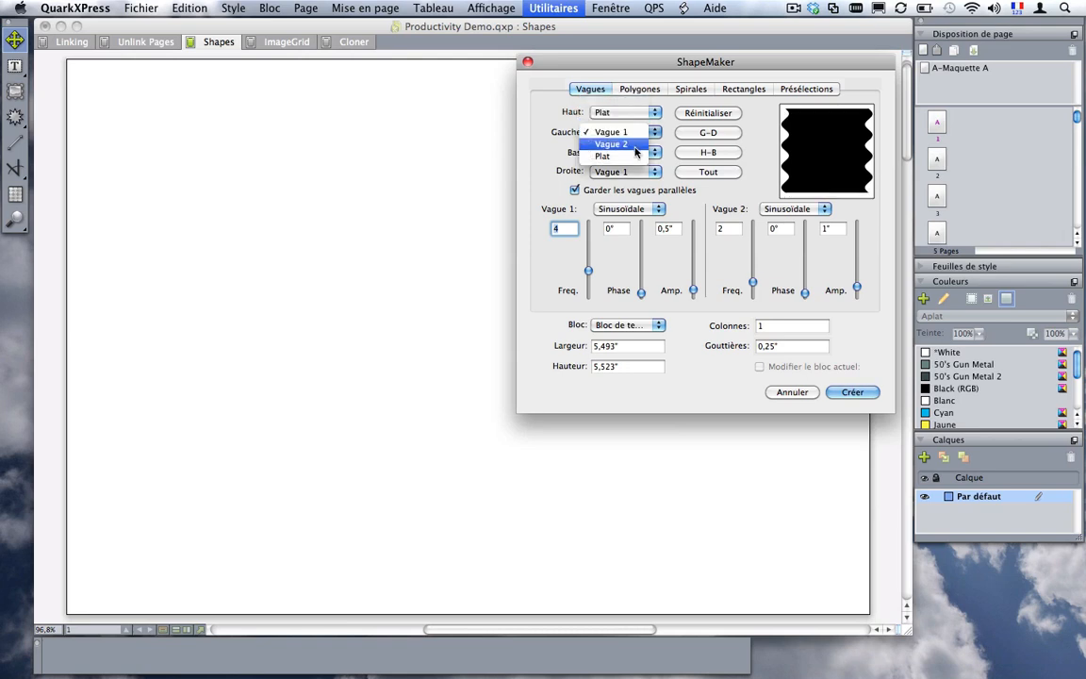
click(626, 155)
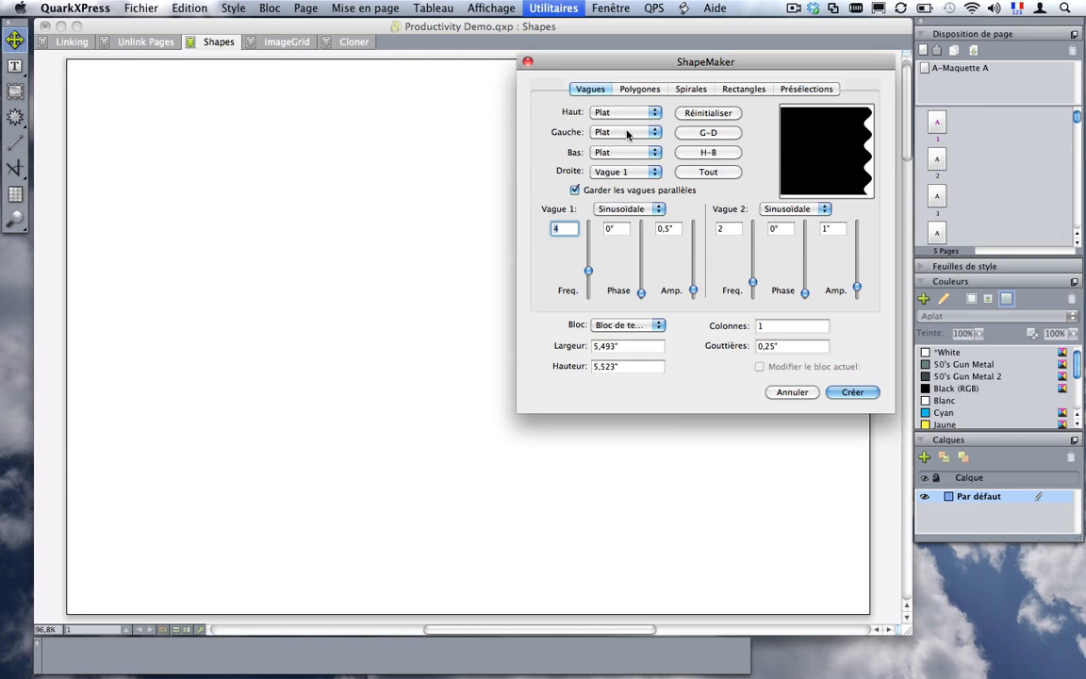
click(625, 133)
click(626, 110)
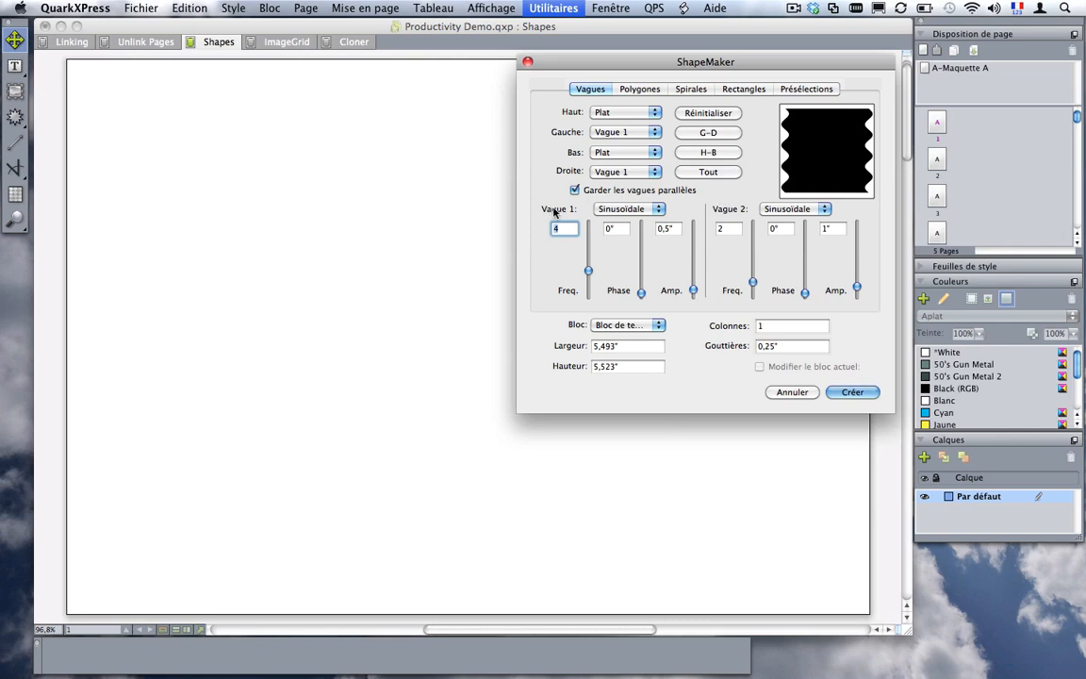
click(627, 171)
click(619, 184)
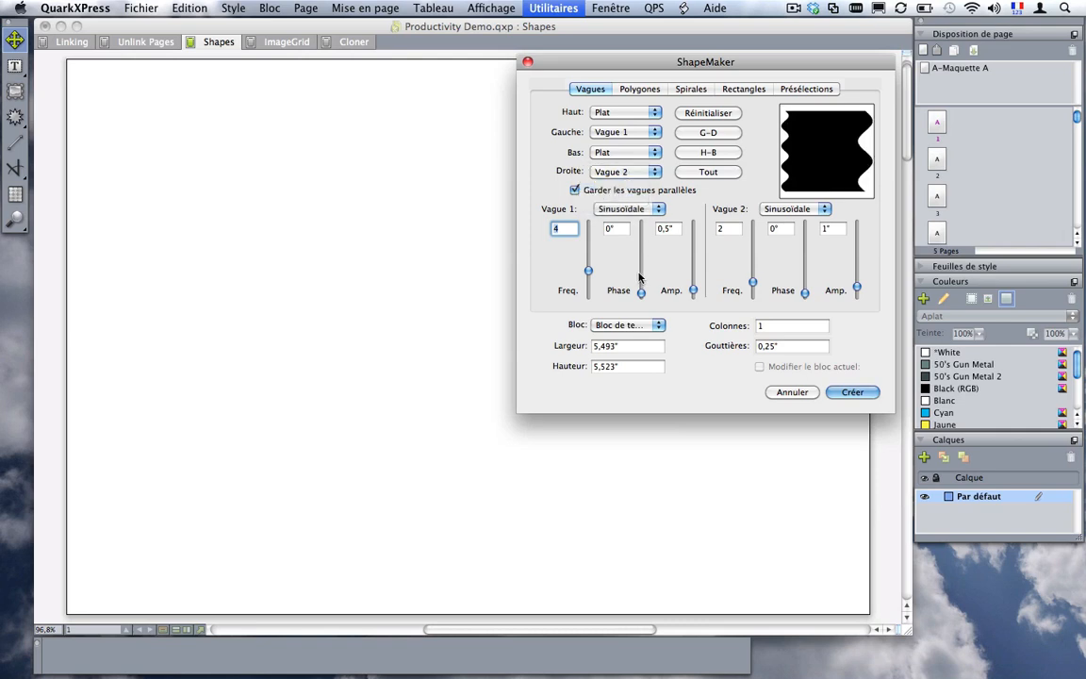
click(625, 172)
click(629, 162)
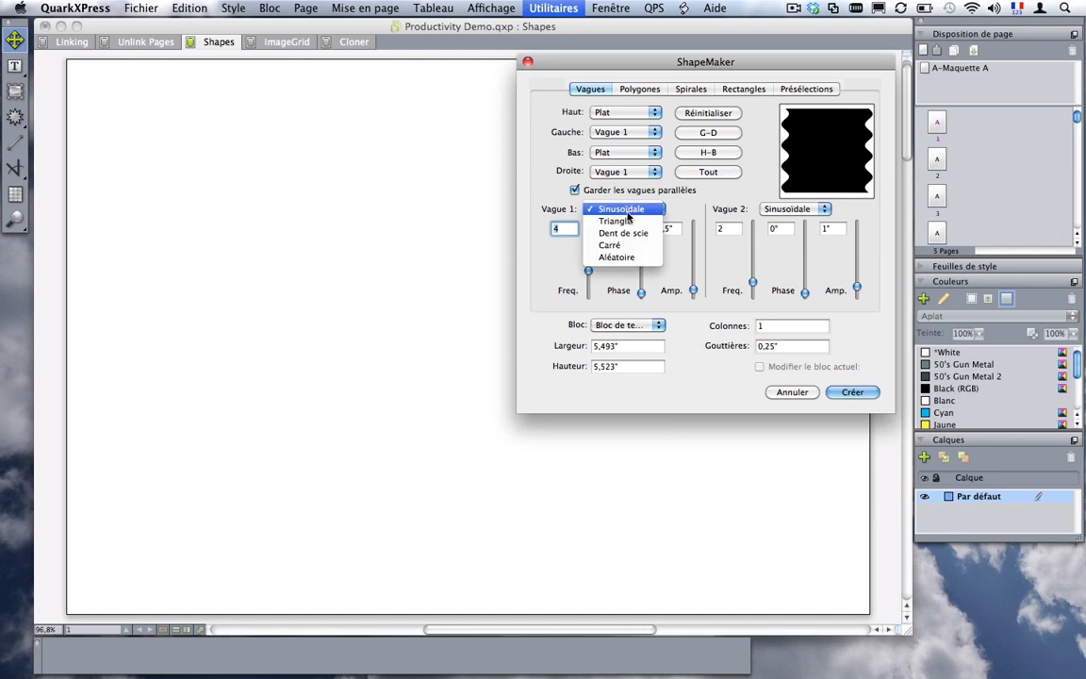
Step: Try the Triangle, Dent de scie, Carré and Aléatoire forms for Vague 1, and return it to Sinusoïdale
click(622, 220)
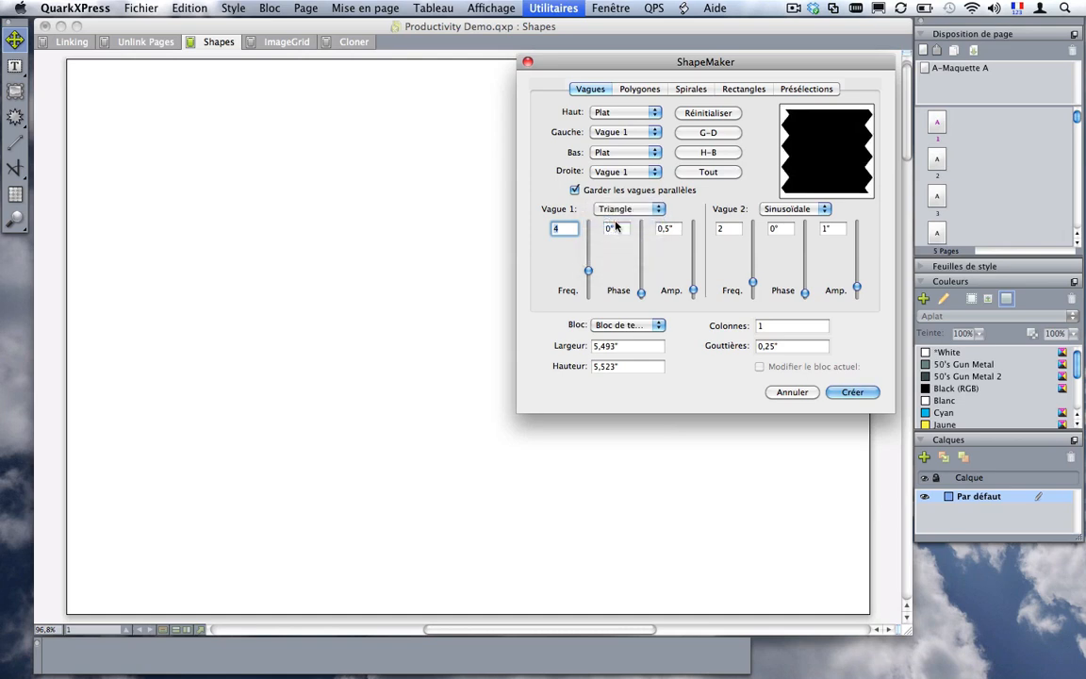
click(660, 209)
click(641, 225)
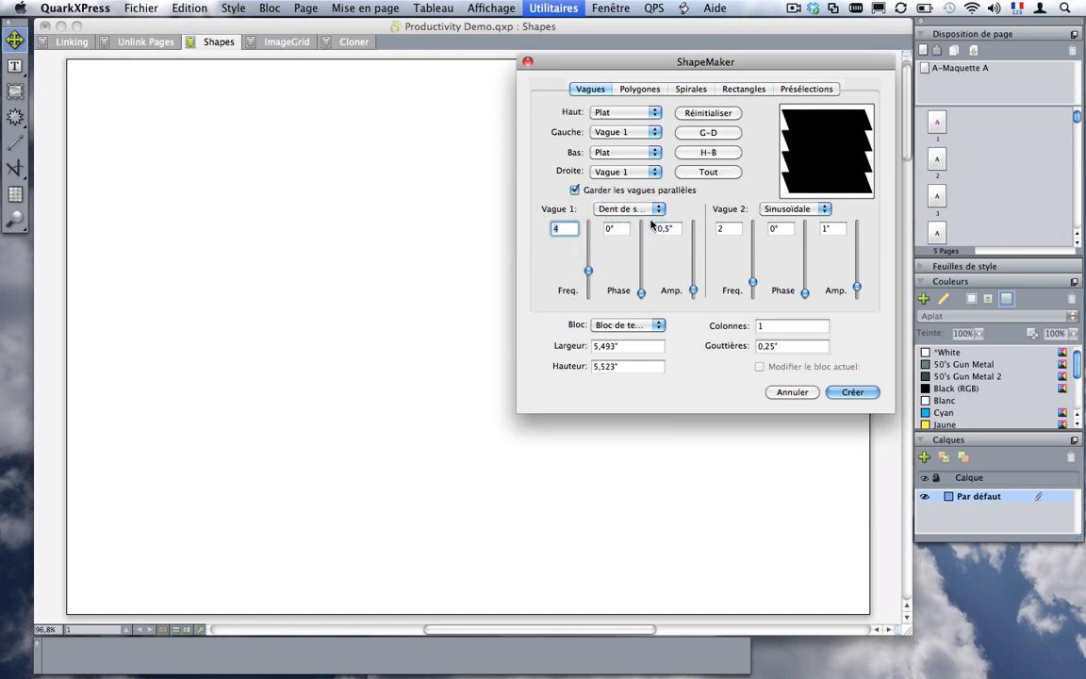
click(661, 209)
click(618, 221)
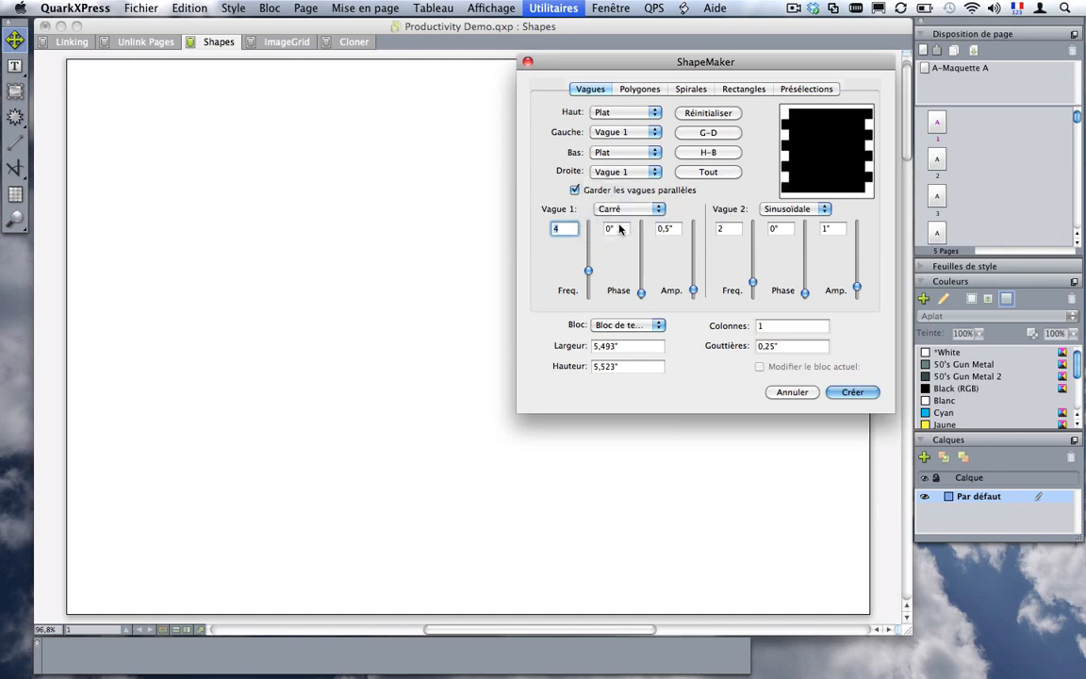
click(659, 209)
click(641, 220)
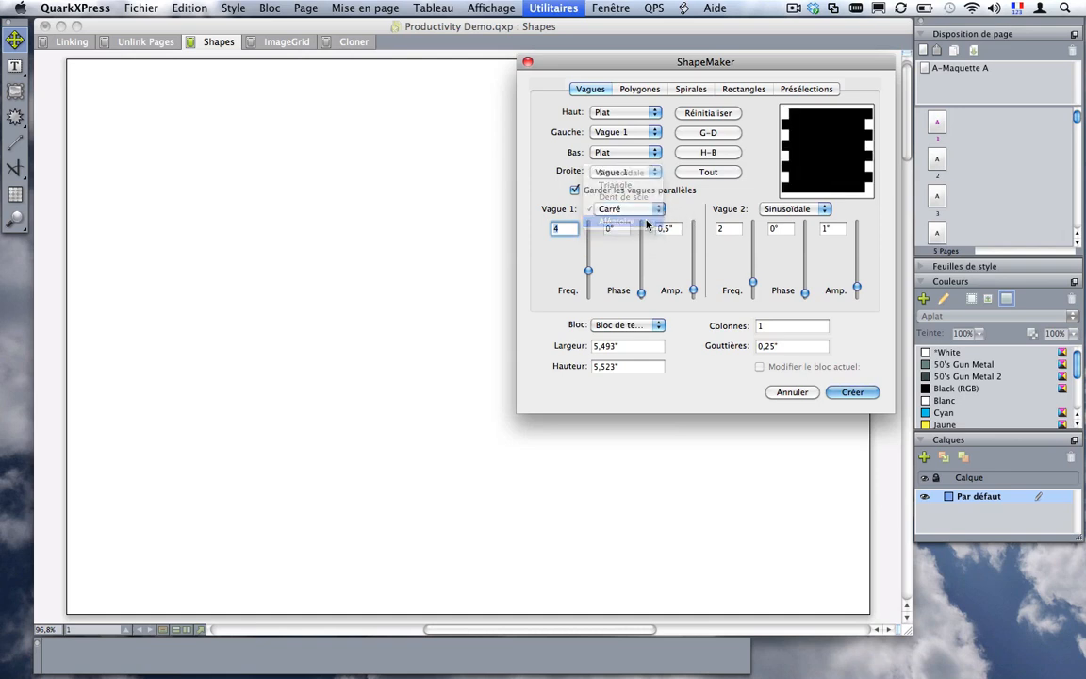
click(659, 209)
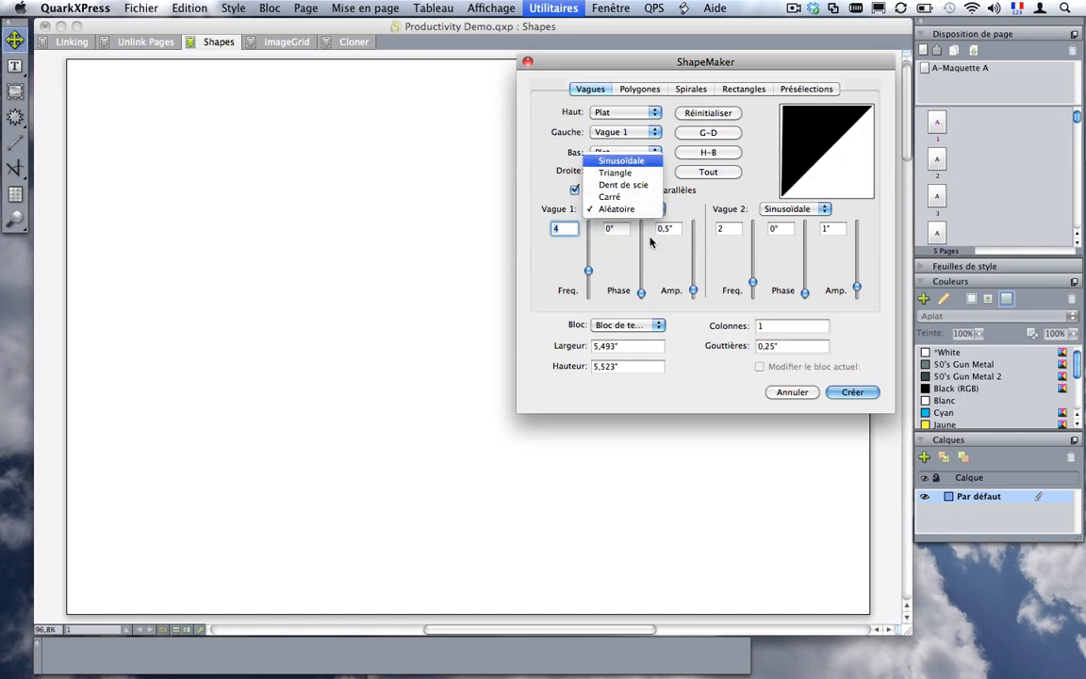
click(615, 148)
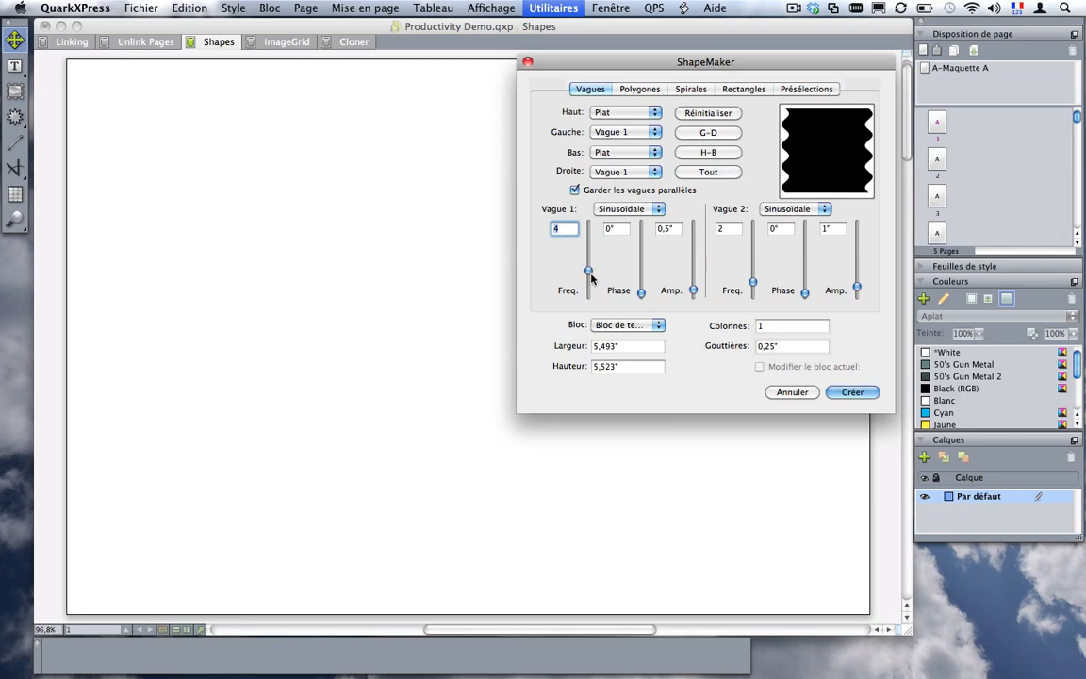
Step: Set Vague 1 to a frequency of 2, a phase of 82° and an amplitude of 1,306"
mouse_move(588, 272)
mouse_down()
mouse_move(589, 257)
mouse_move(590, 272)
mouse_up()
mouse_move(641, 292)
mouse_down()
mouse_move(649, 235)
mouse_move(640, 296)
mouse_move(587, 273)
mouse_move(589, 282)
mouse_move(641, 271)
mouse_move(645, 246)
mouse_move(645, 283)
mouse_up()
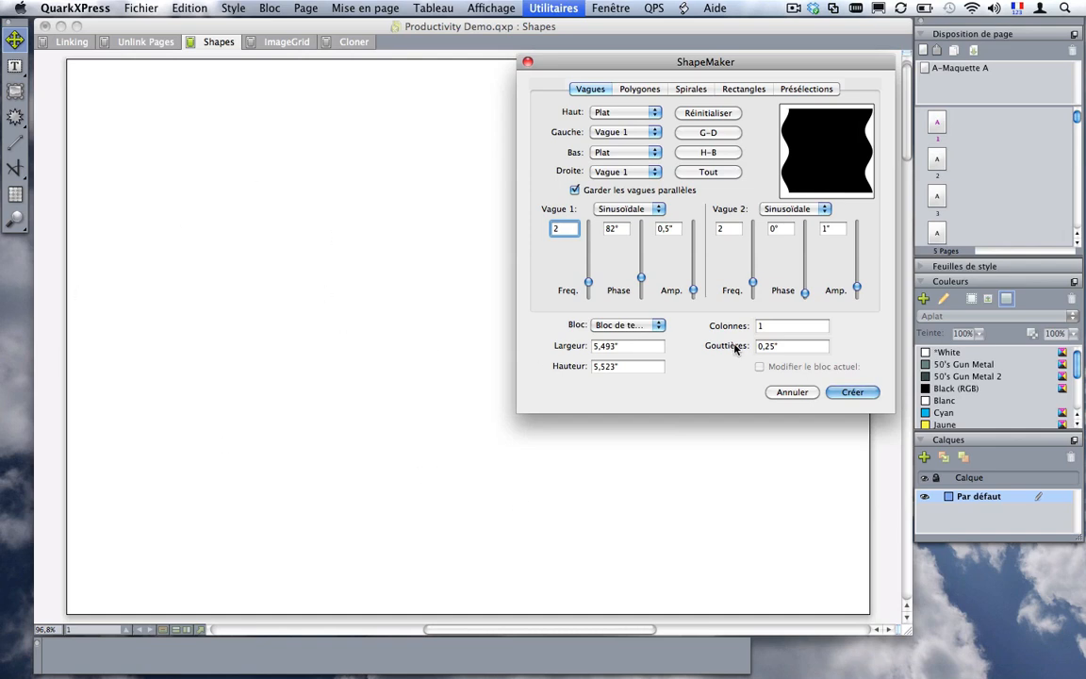
drag(693, 293, 694, 285)
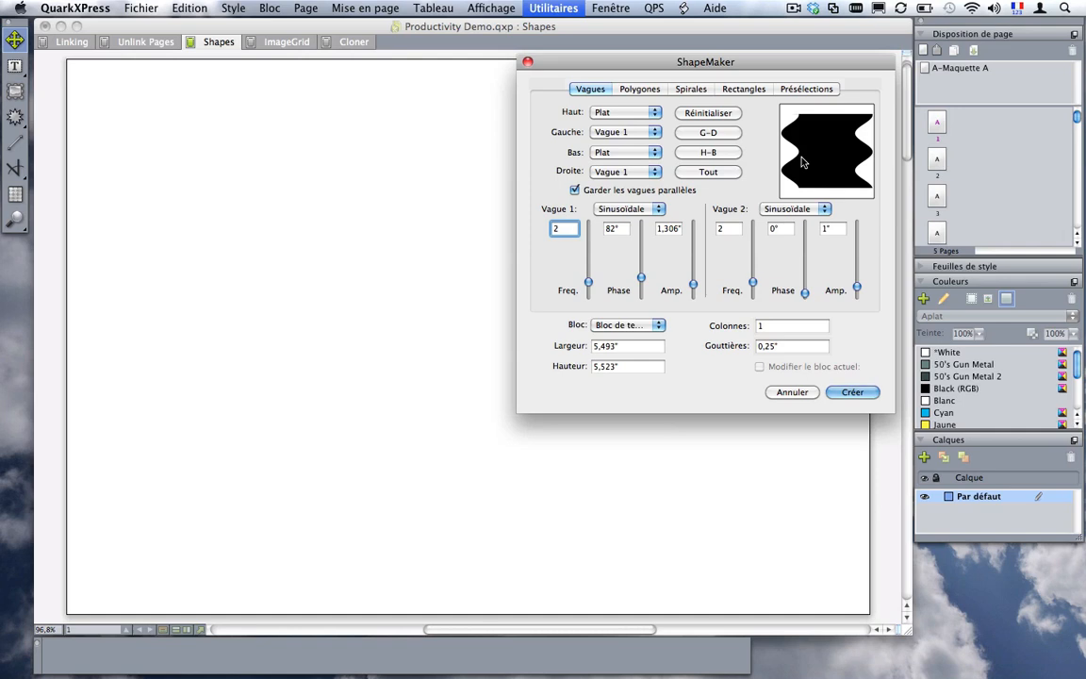
Step: Try the wave shape with the parallel waves option (Garder les vagues parallèles) off, and turn it back on
click(574, 191)
click(575, 190)
mouse_move(691, 285)
mouse_down()
mouse_move(692, 268)
mouse_move(692, 282)
mouse_up()
click(592, 194)
Step: Try a width (Largeur) and height (Hauteur) of 10 mm for the wave shape
click(618, 346)
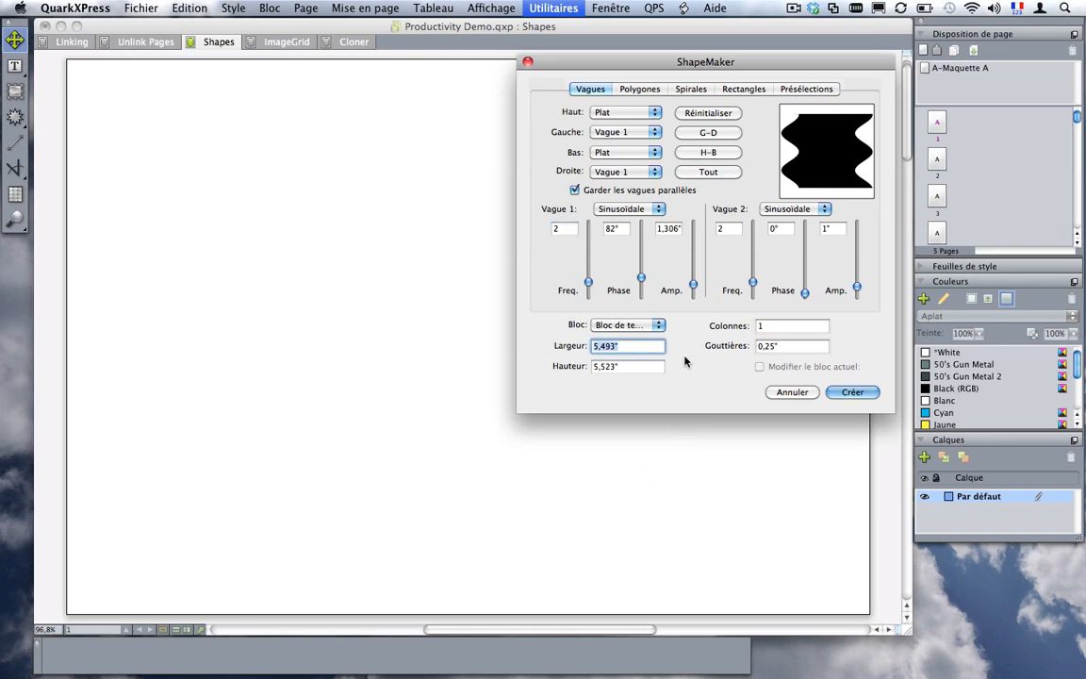
key(shift)
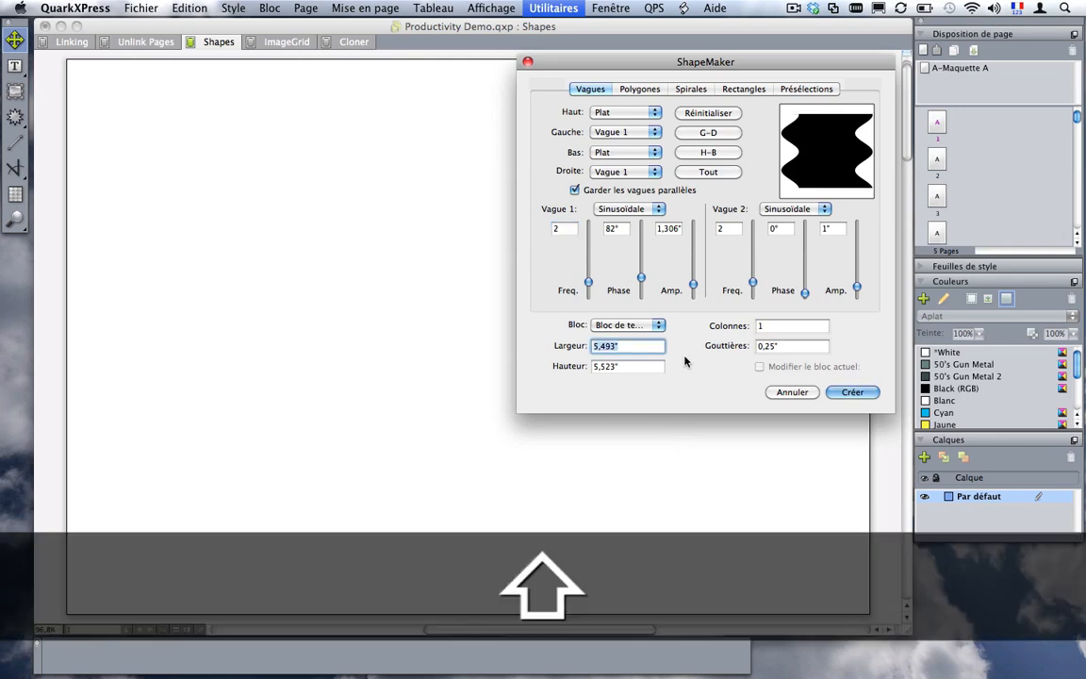
text(10mm)
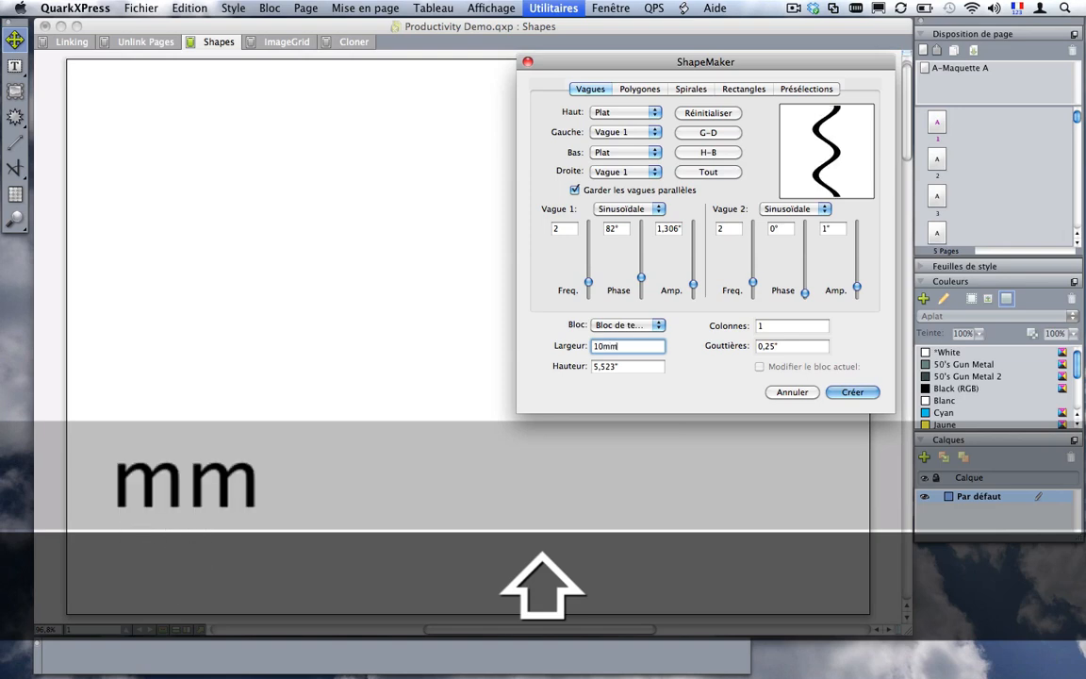
key(Tab)
text(10)
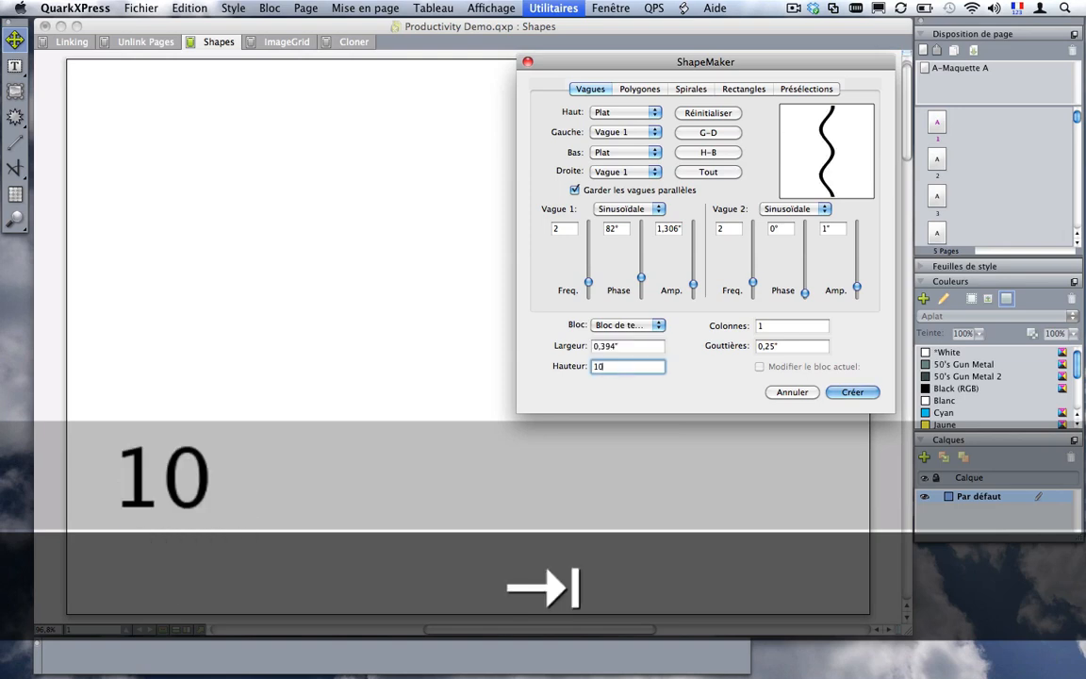
text(mm)
key(Tab)
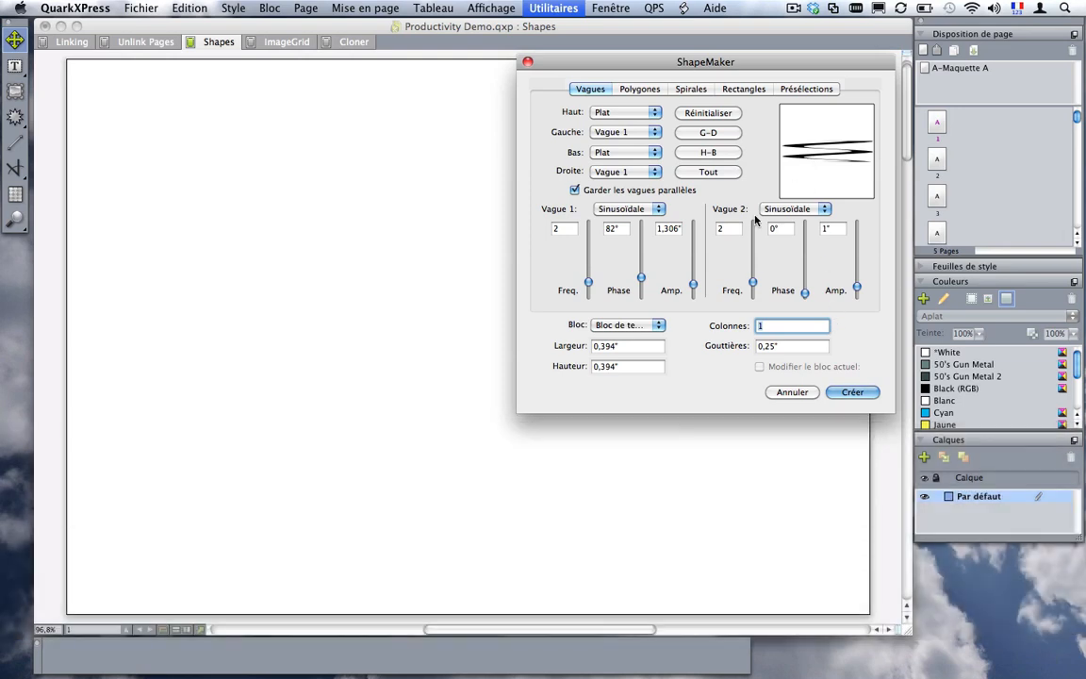
Step: Set the wave shape's width (Largeur) and height (Hauteur) to 4" each
click(629, 347)
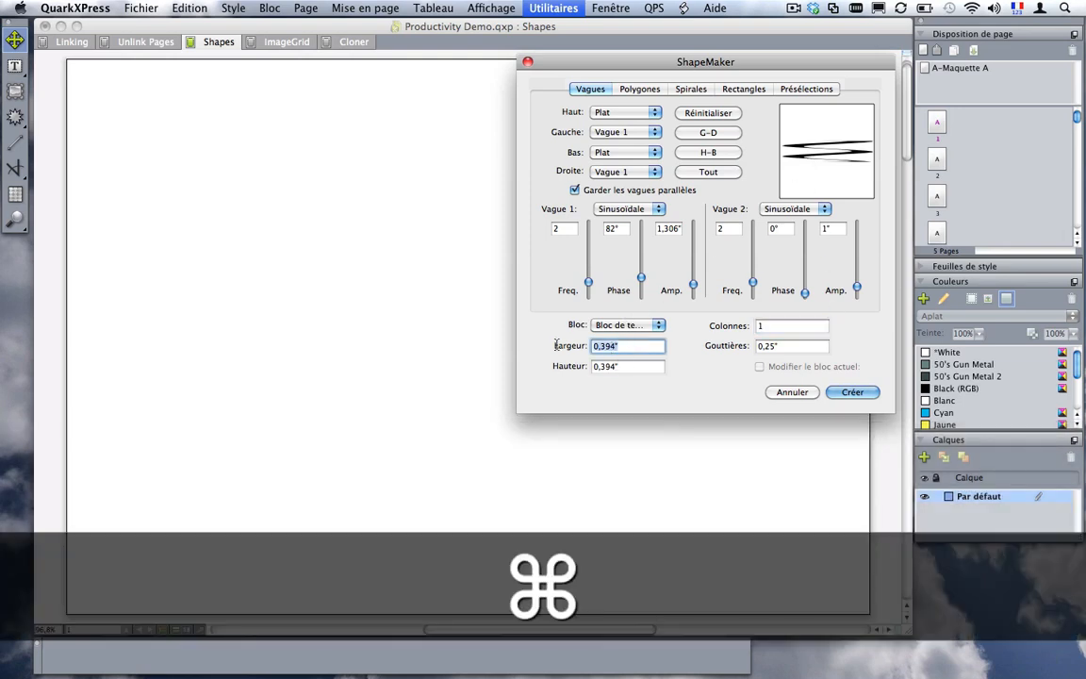
text(4)
key(Tab)
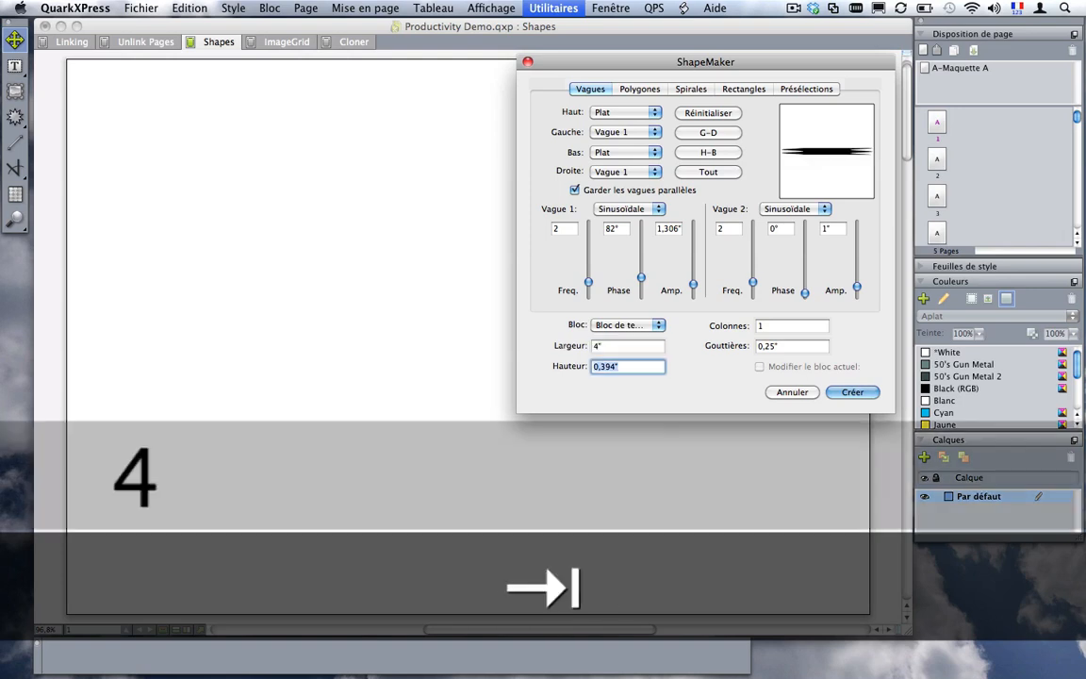
text(4)
key(Tab)
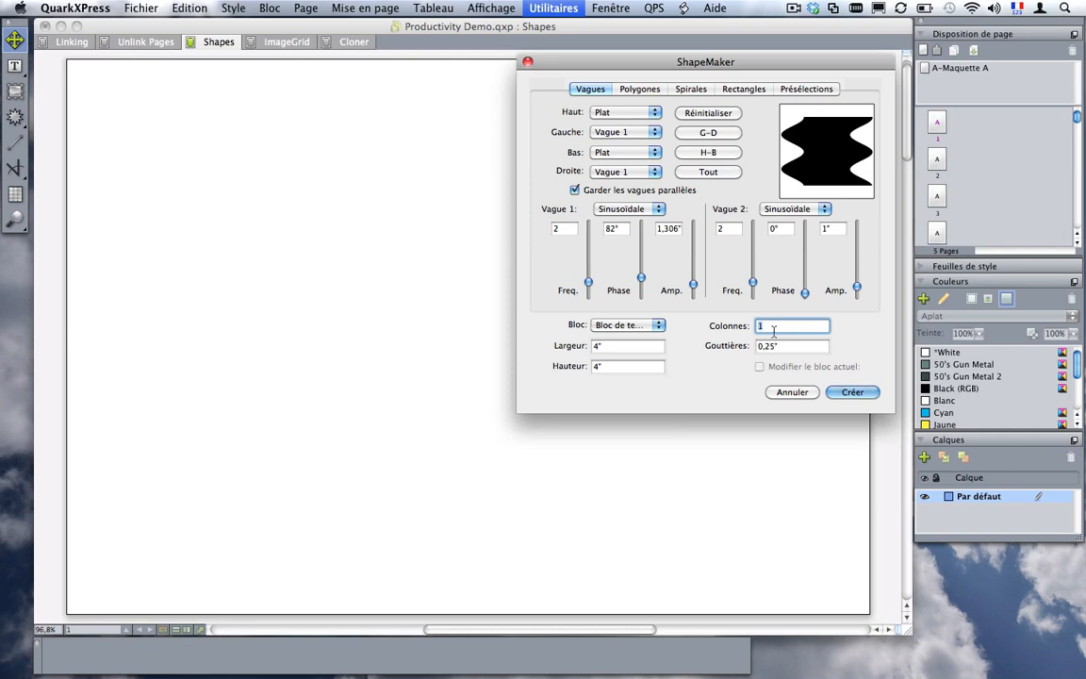
Step: Set the wave shape's box type (Bloc) to None box and create the shape on the page
click(604, 324)
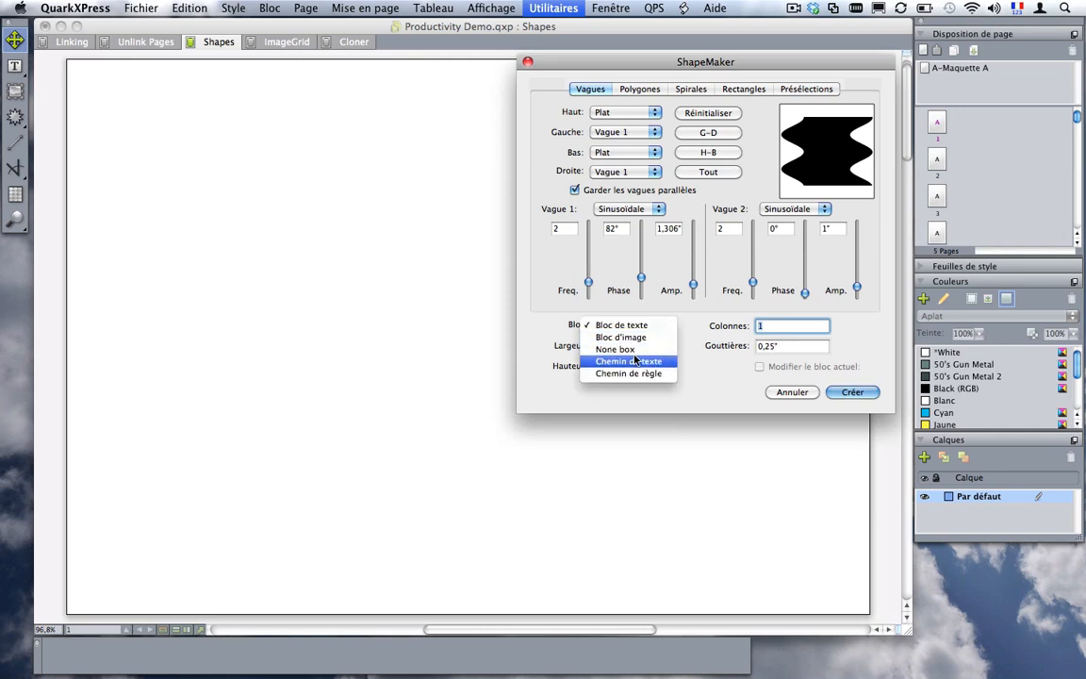
click(703, 391)
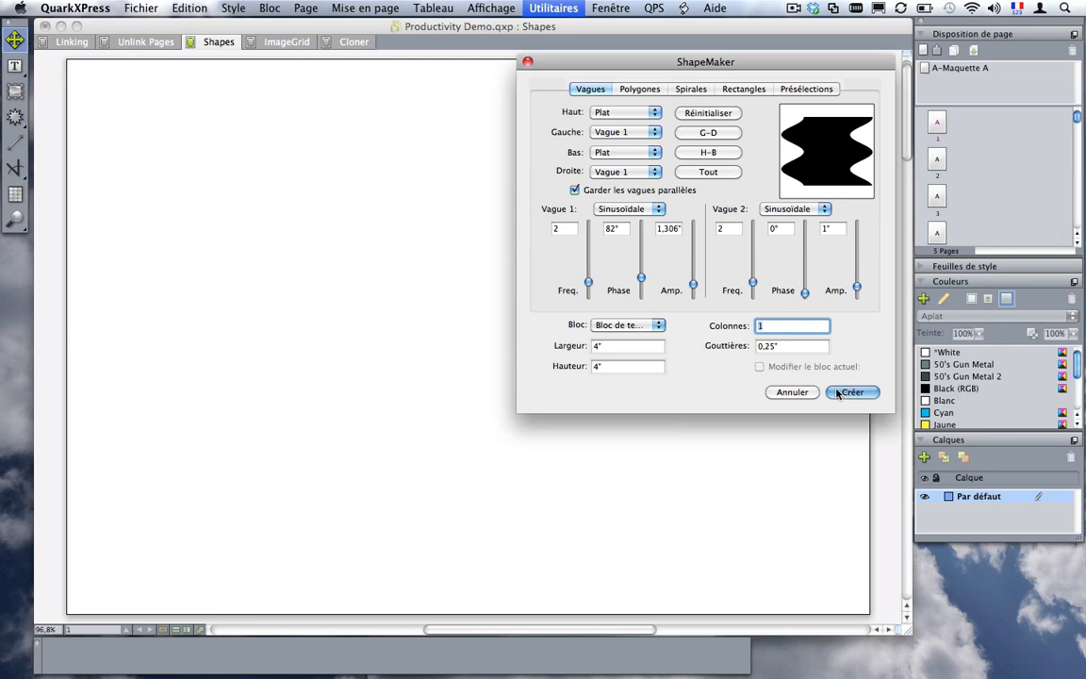
click(636, 324)
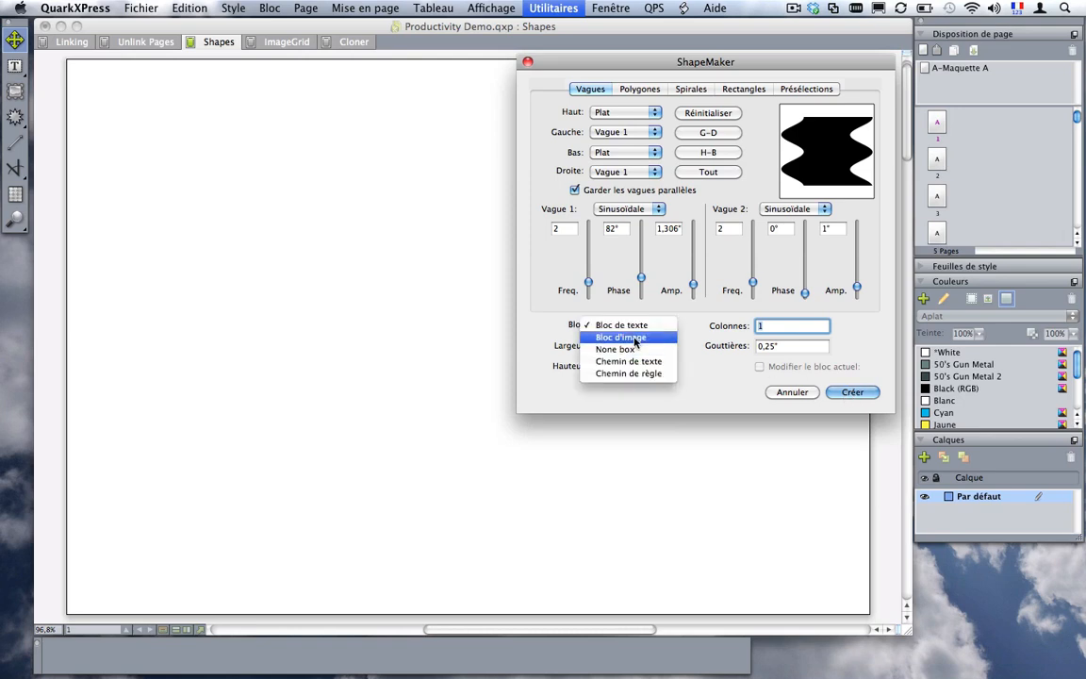
click(627, 349)
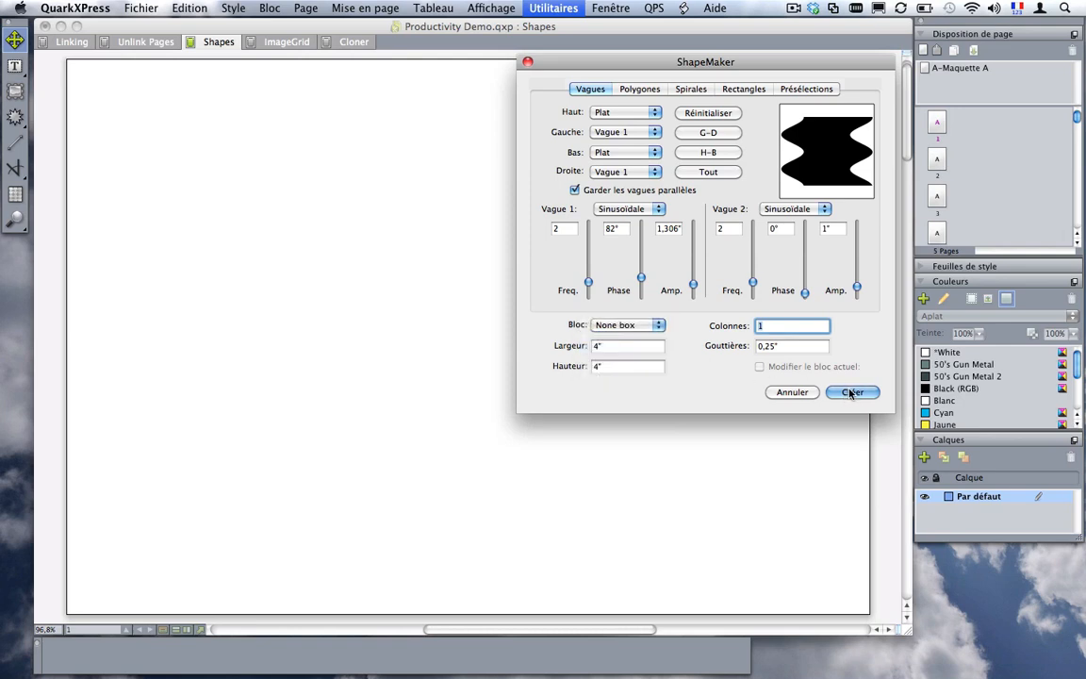
click(851, 392)
Step: Move the wavy box toward the page's upper left and fill it with a linear gradient (Dégradé linéaire) of 50's Gun Metal
mouse_move(479, 349)
mouse_down()
mouse_move(415, 269)
mouse_move(378, 258)
mouse_up()
click(958, 378)
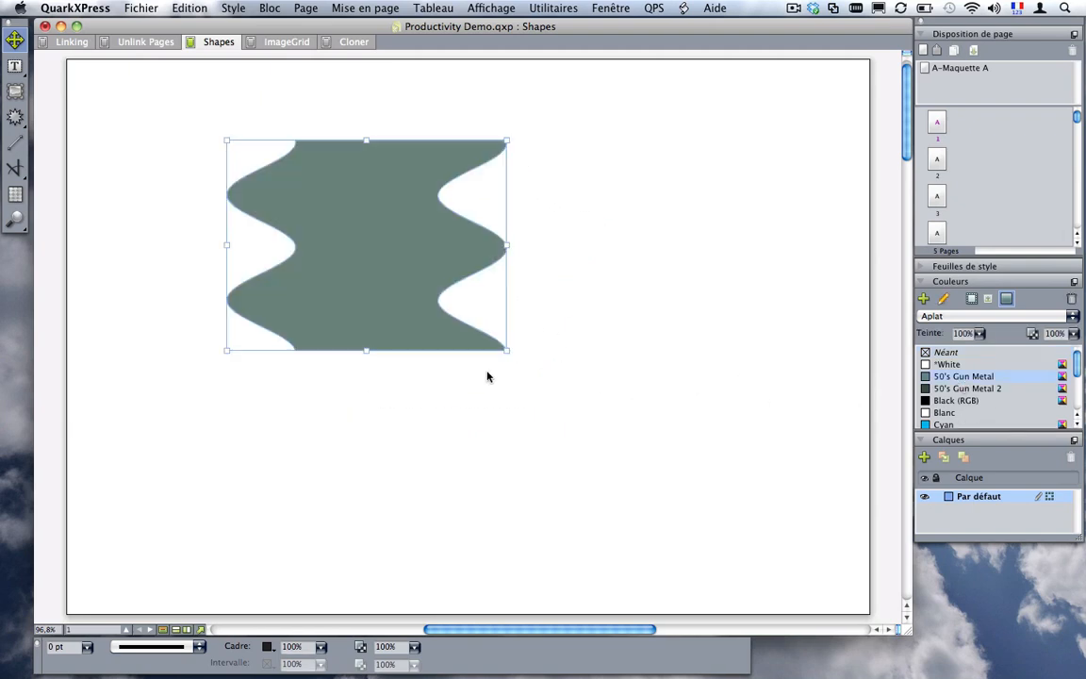
click(952, 315)
click(958, 328)
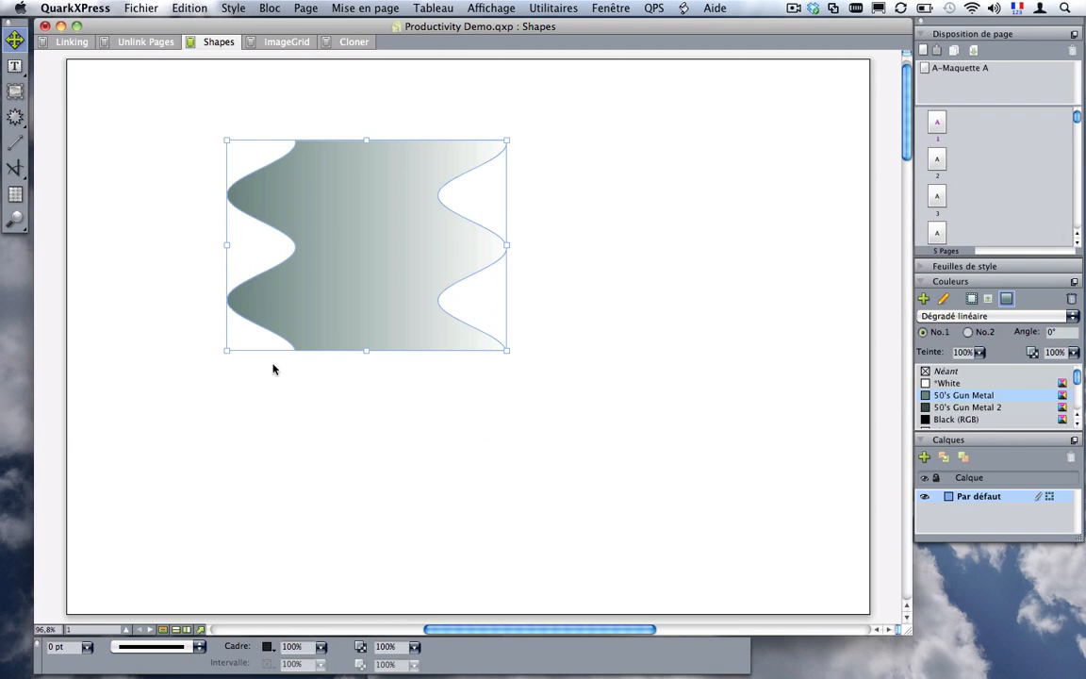
Step: Resize the wavy box to about 3,455" wide by 5,435" high and briefly inspect its curve points
drag(505, 245, 409, 245)
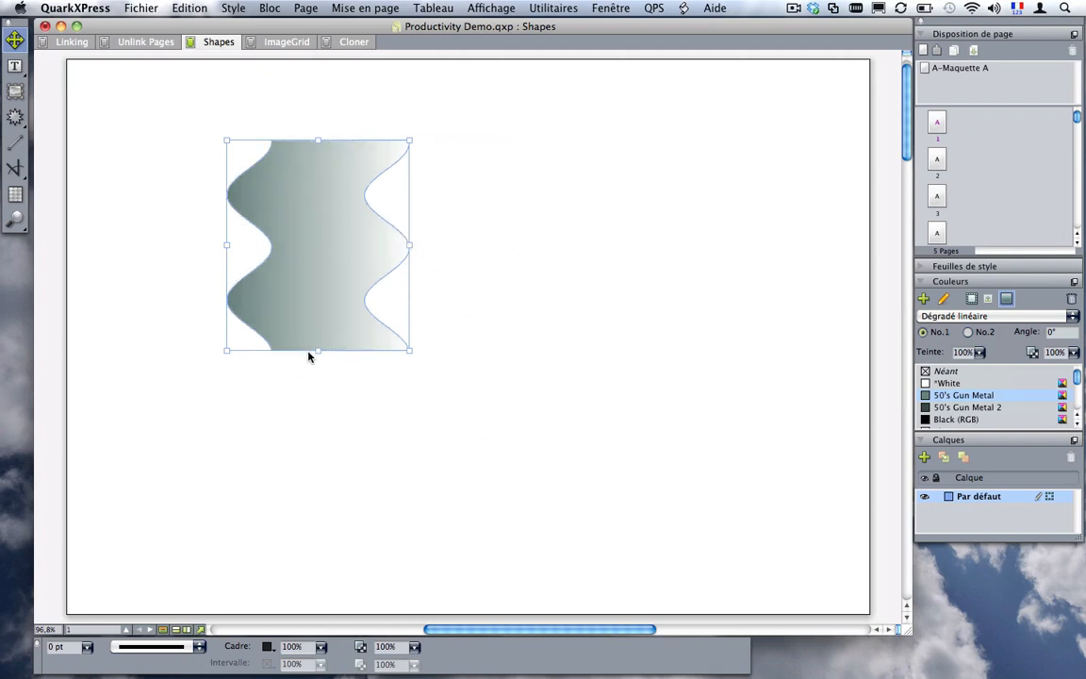
drag(319, 350, 318, 426)
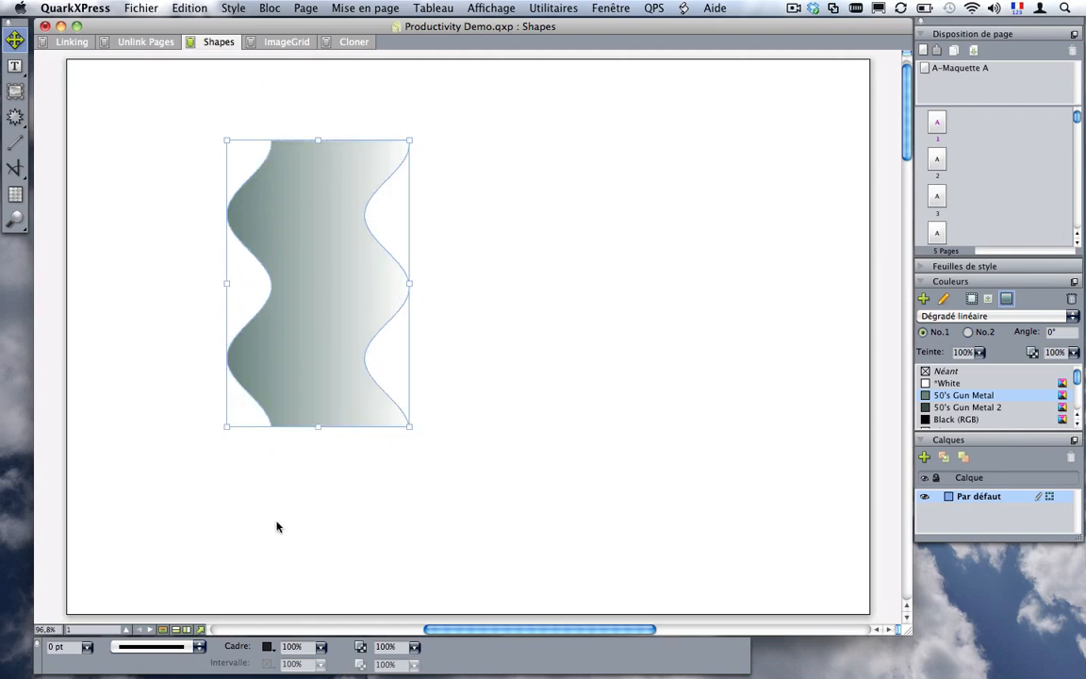
click(17, 171)
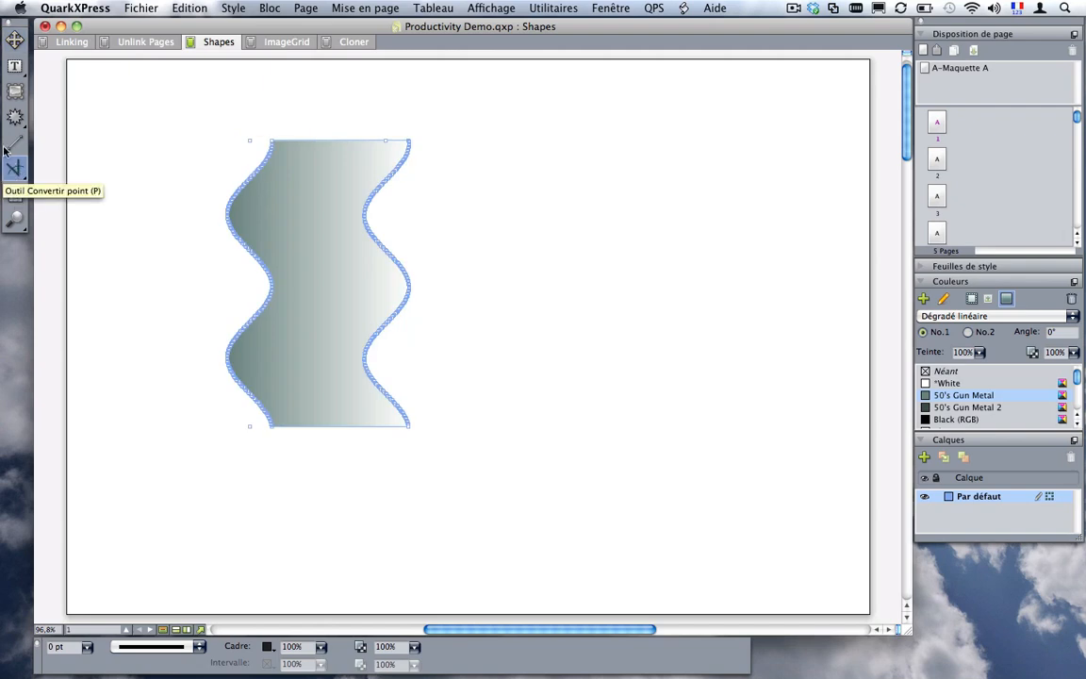
click(14, 38)
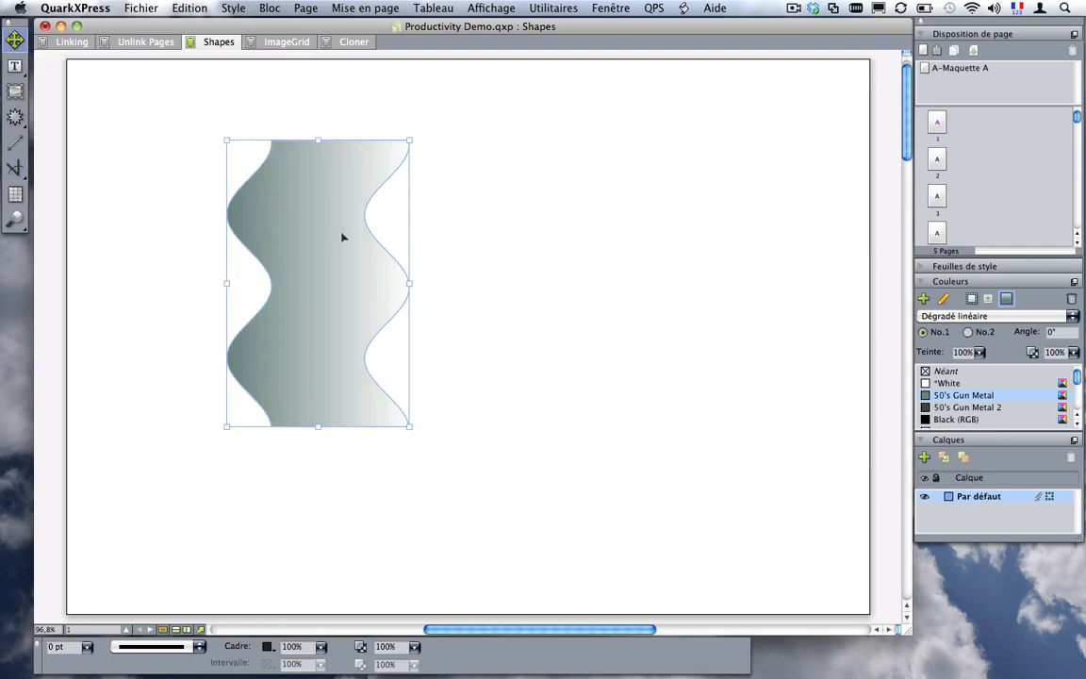
Step: Reopen ShapeMaker for the wavy box, try waves on the top and bottom edges, and restore them to the left and right edges
click(614, 7)
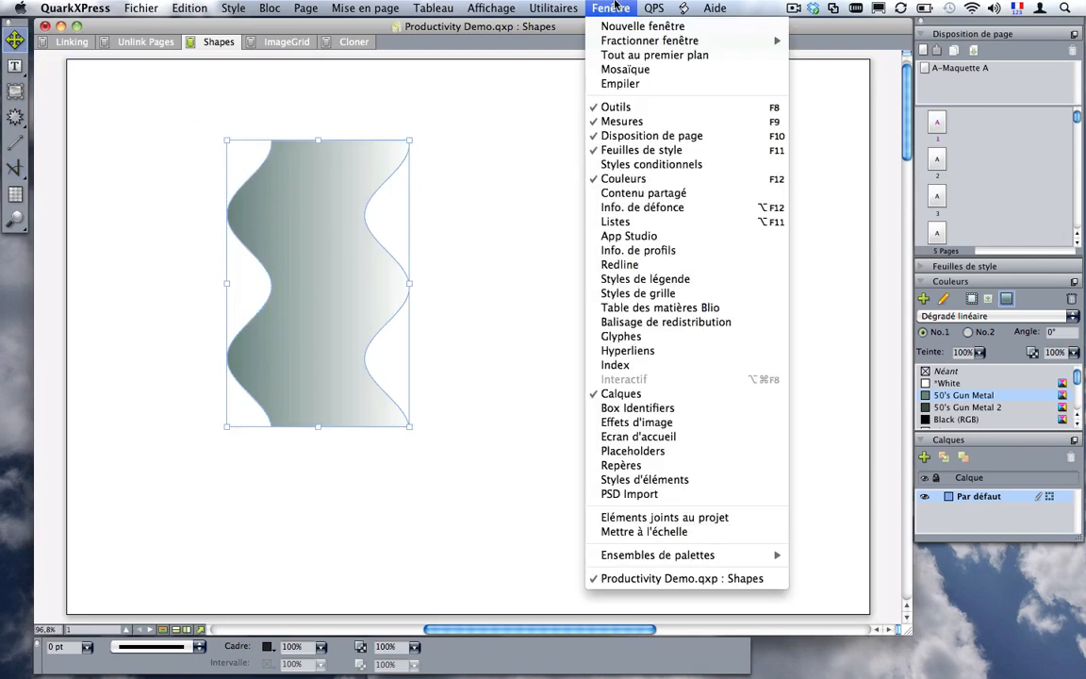
mouse_move(554, 7)
click(566, 456)
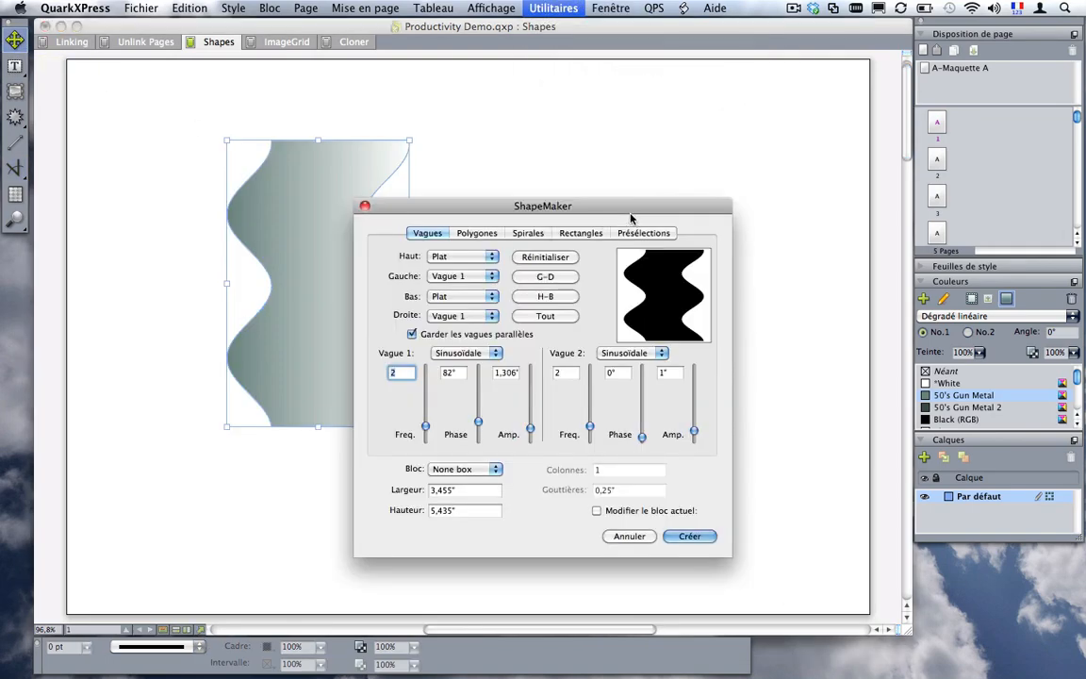
drag(630, 217, 731, 100)
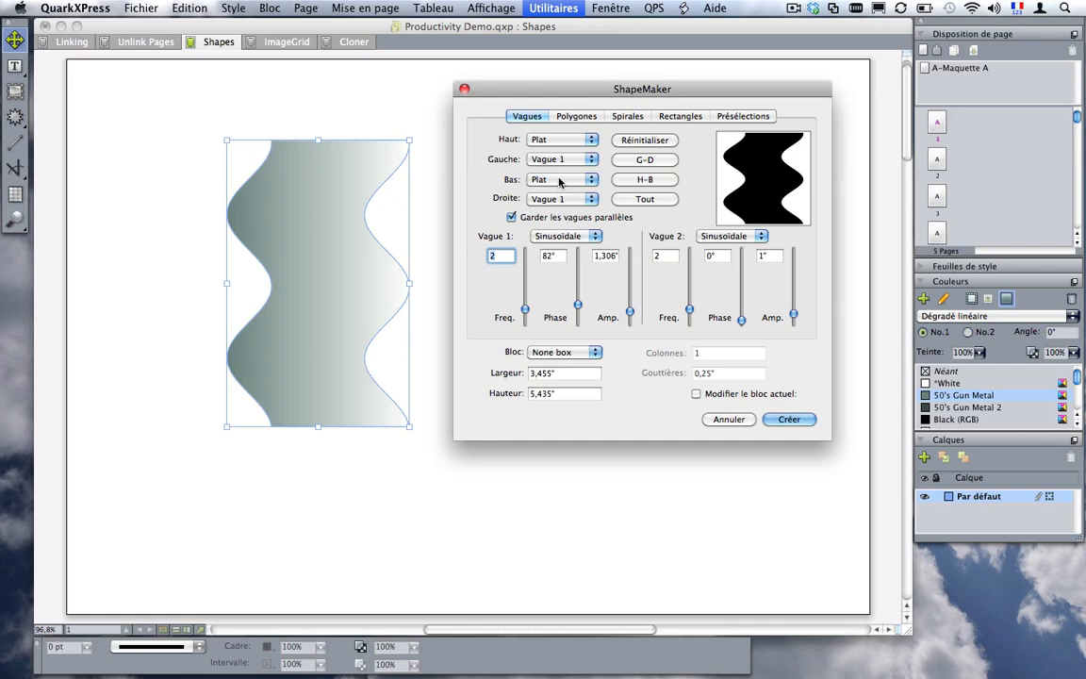
click(653, 179)
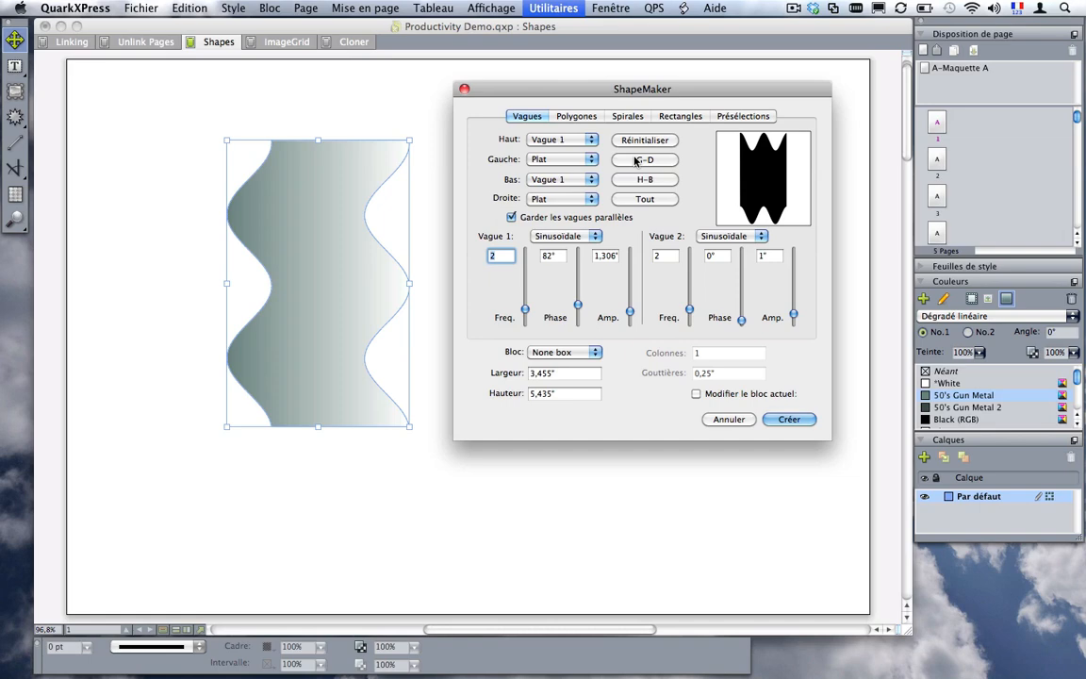
click(636, 160)
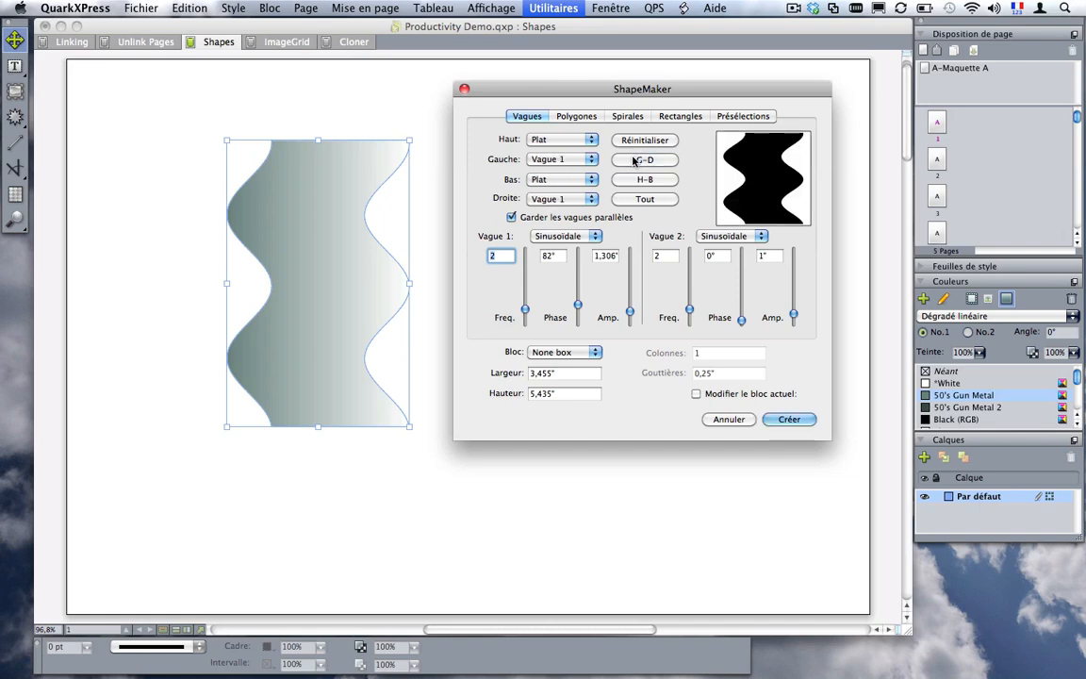
Step: Make the shape's right edge (Droite) Plat and change Vague 1 to a Triangle wave with a frequency of 6
click(563, 199)
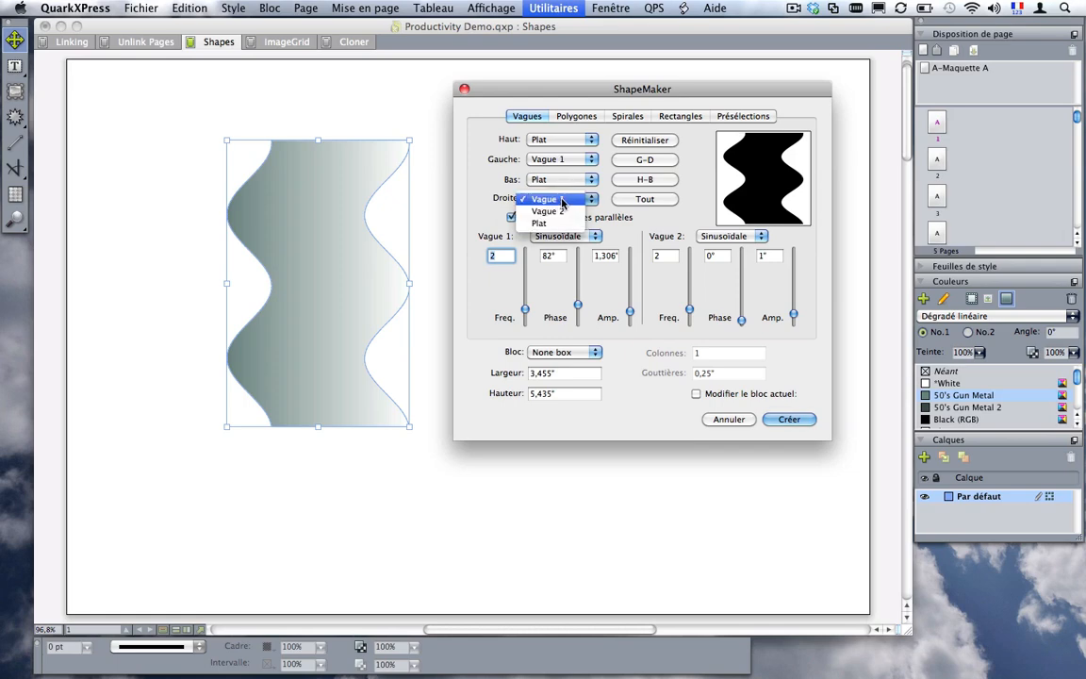
click(554, 224)
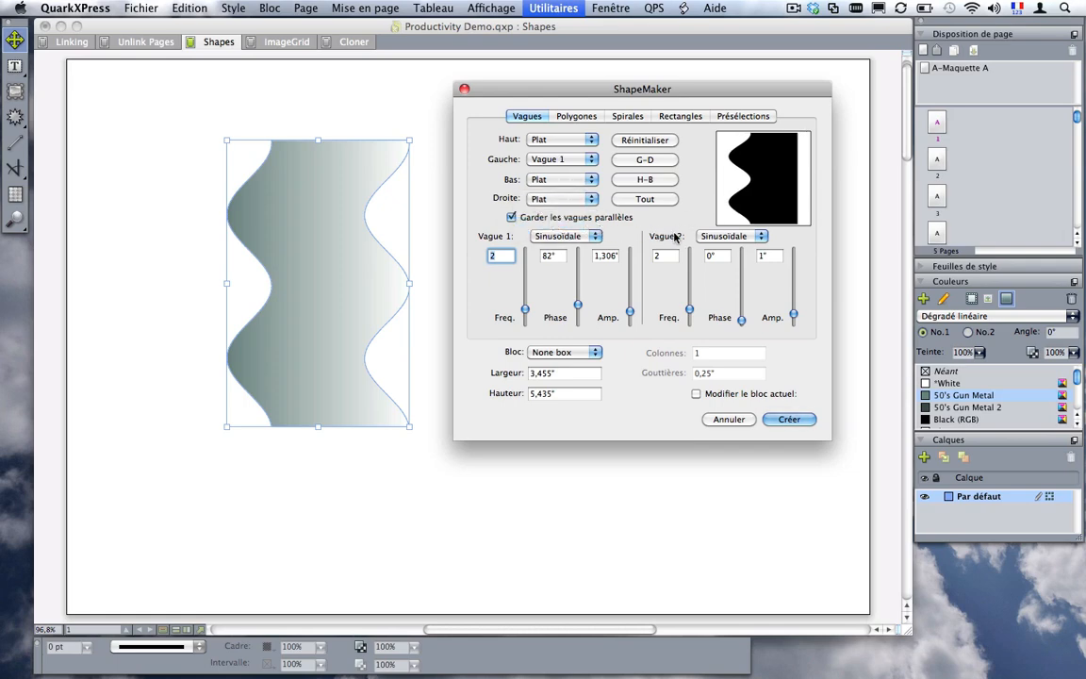
click(564, 235)
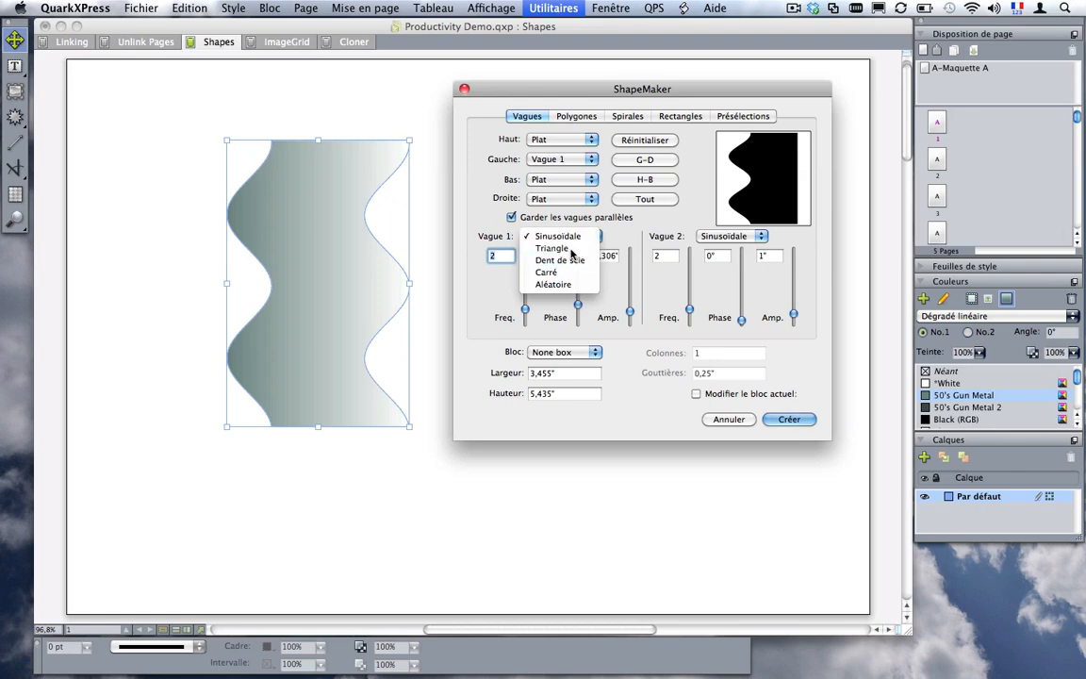
click(547, 245)
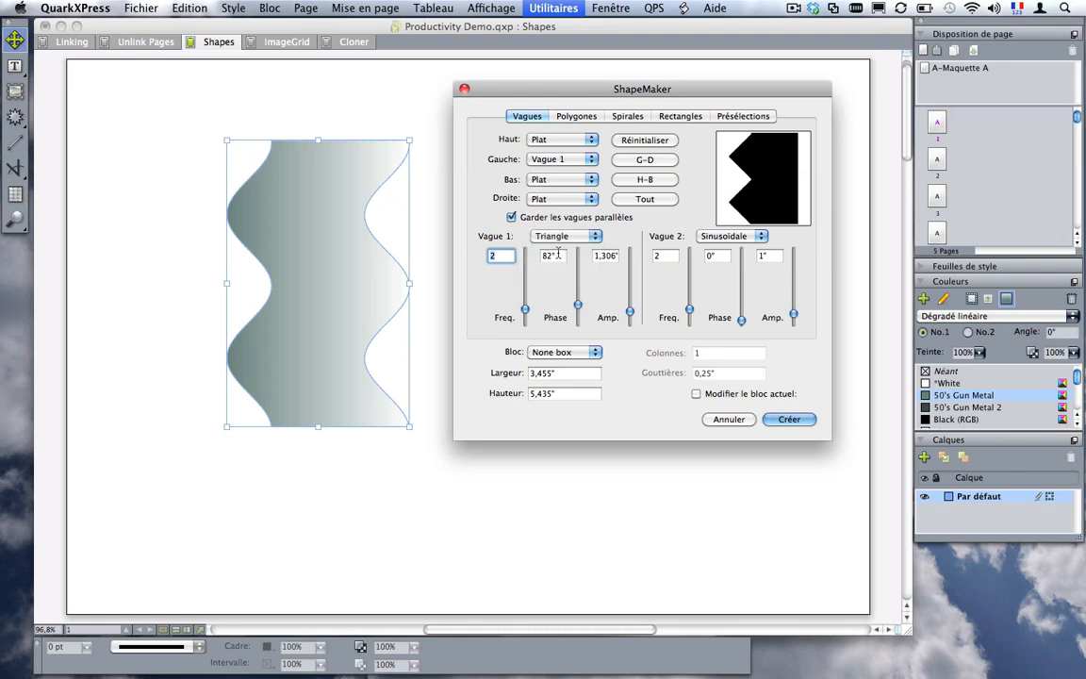
drag(525, 311, 525, 285)
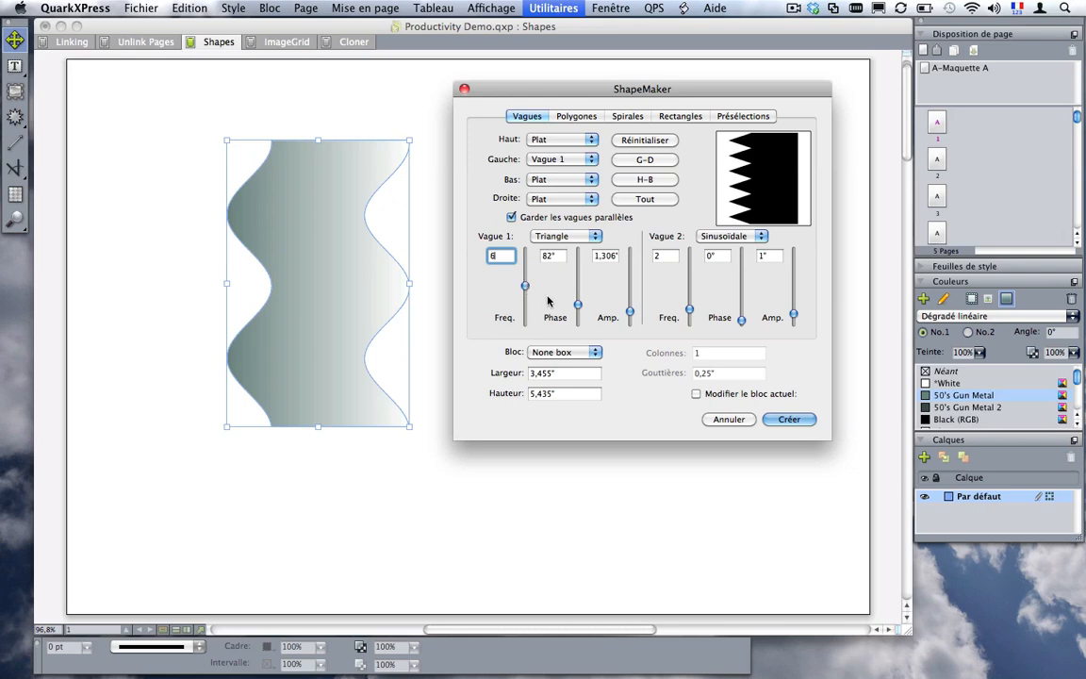
Step: Try creating the triangle-edged shape as a separate box moved beside the wavy box, and undo both the move and the creation
click(789, 420)
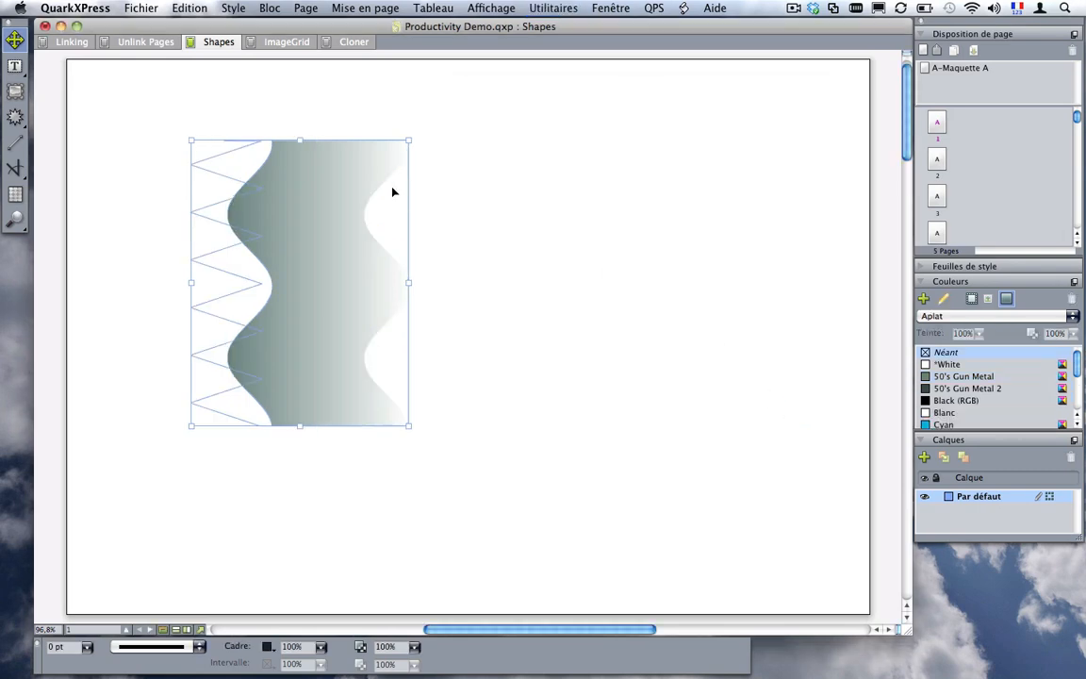
drag(358, 276, 649, 280)
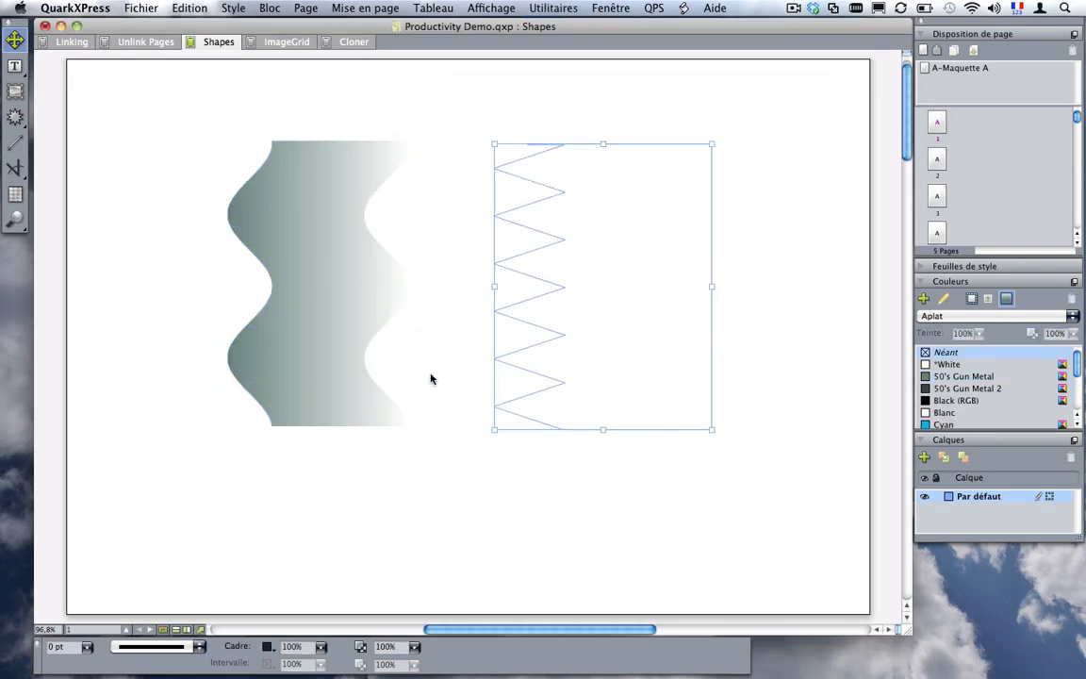
key(super+z)
key(super+z)
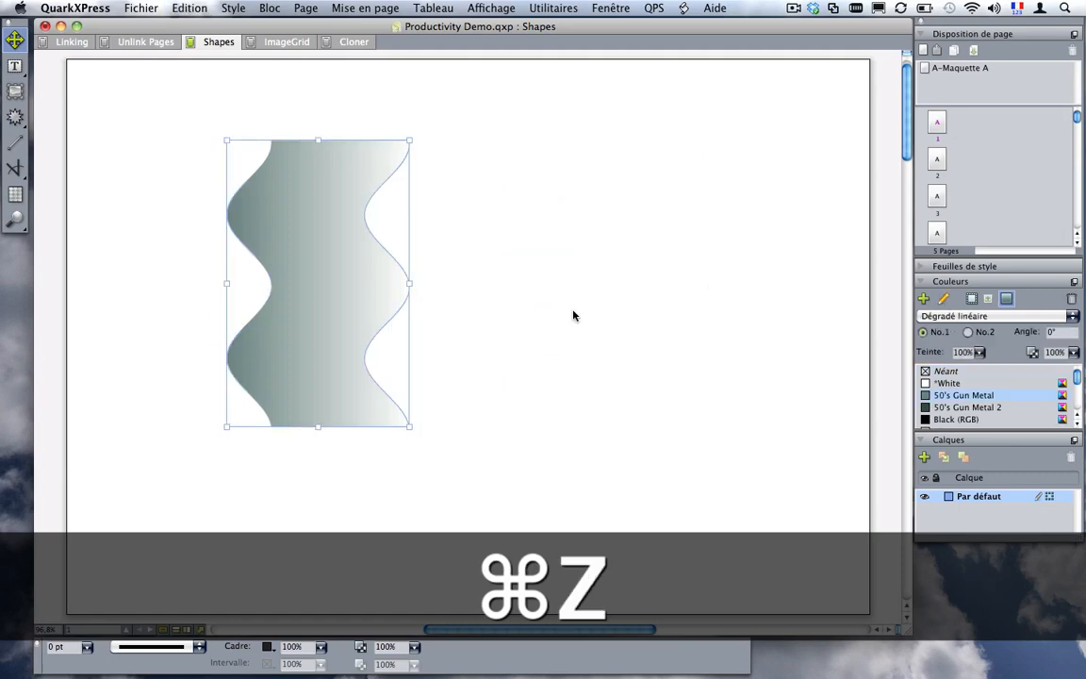
Step: Apply the Triangle wave settings from ShapeMaker to the existing gradient box with the Modifier le bloc actuel option
click(544, 8)
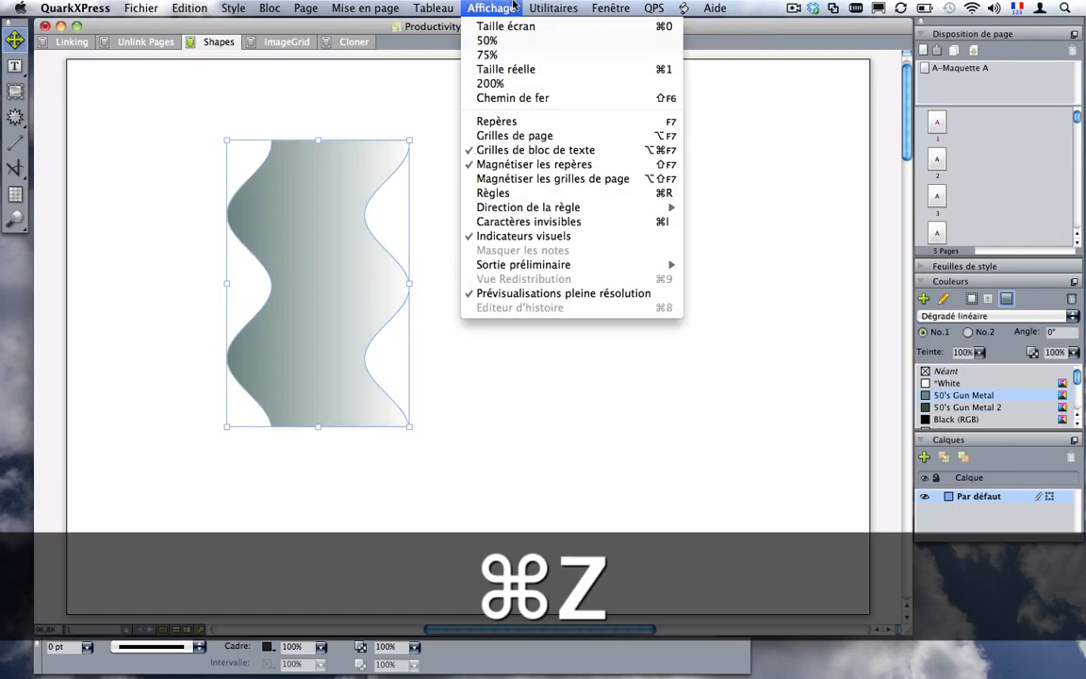
click(585, 391)
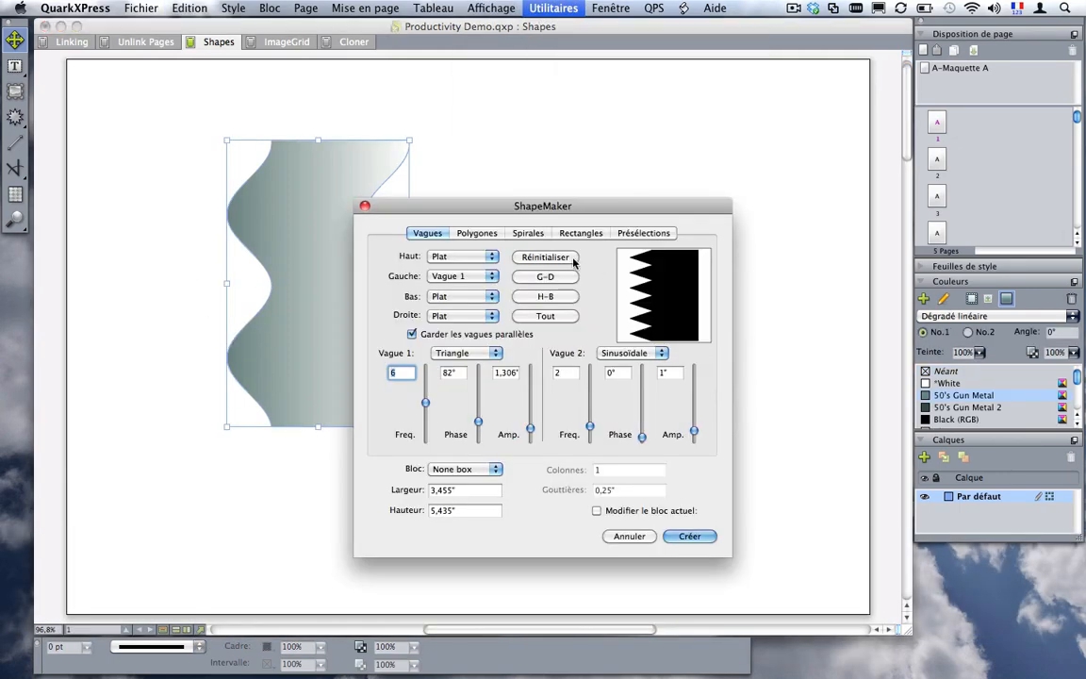
drag(592, 211, 694, 82)
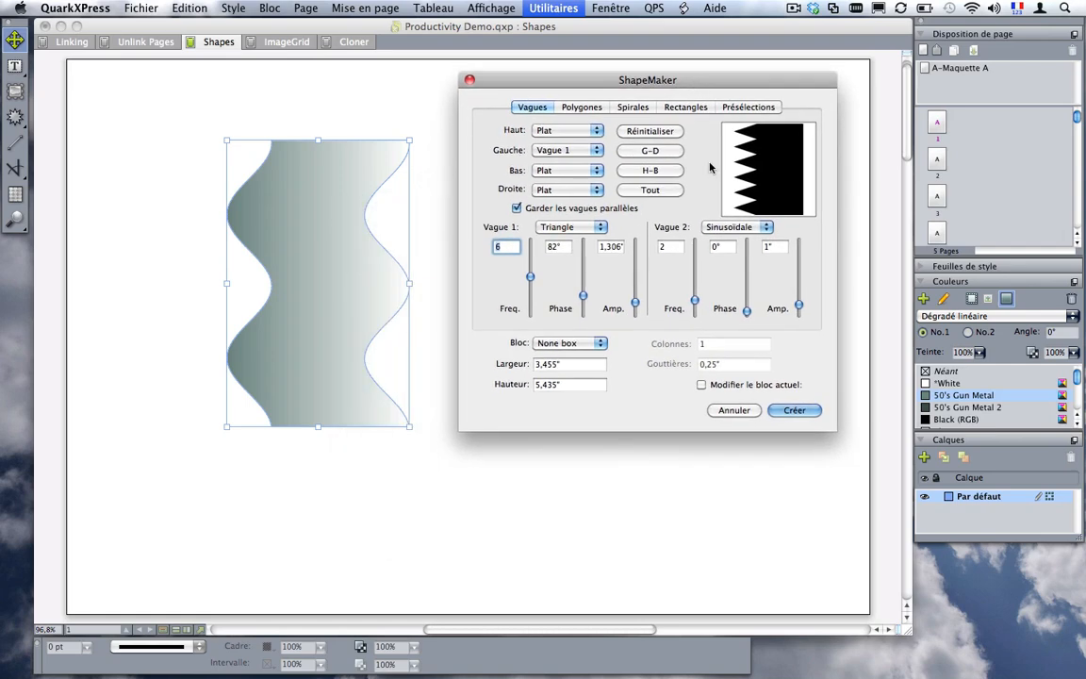
click(699, 384)
click(793, 410)
Step: Reposition the triangle-edged gradient box on the page and delete it
drag(296, 269, 445, 270)
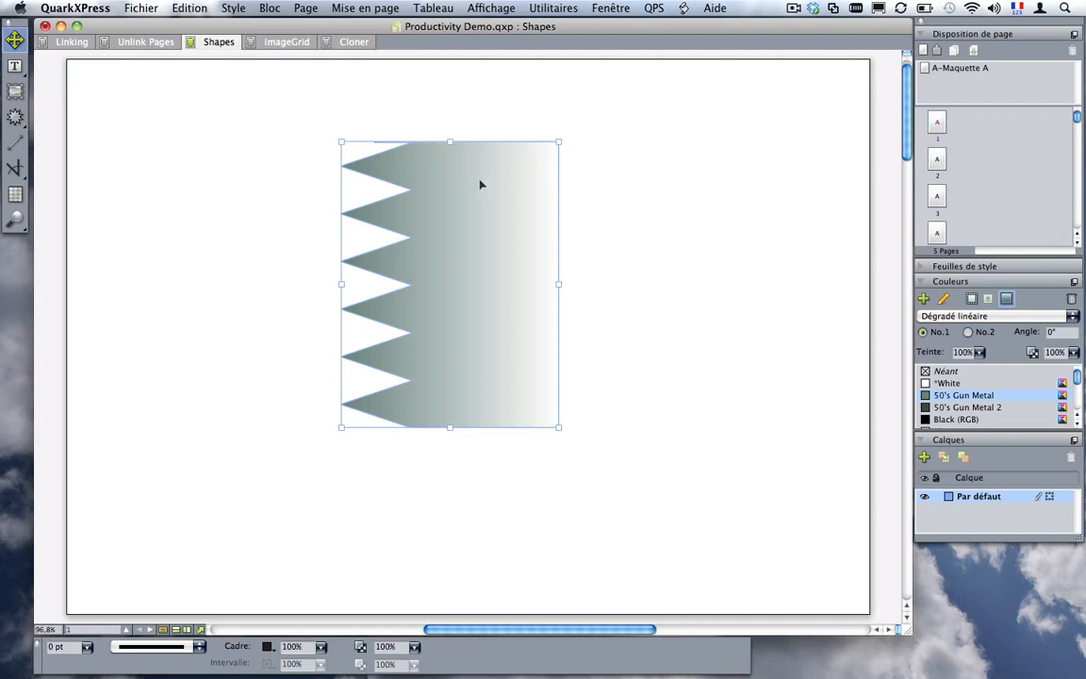
drag(480, 184, 292, 176)
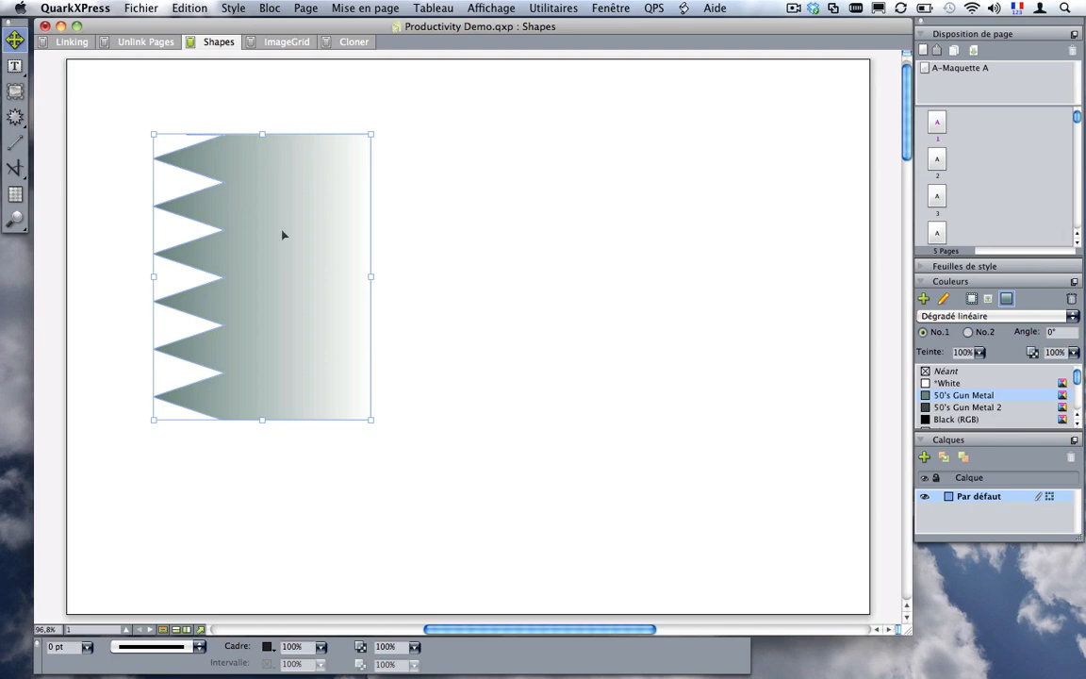
key(super+k)
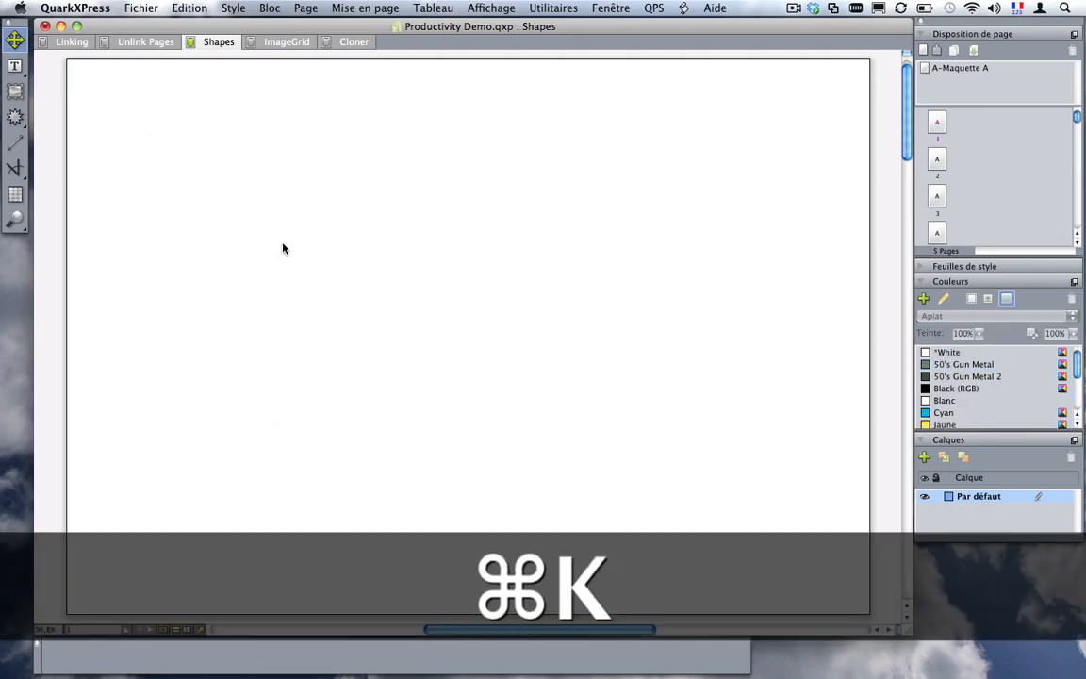
Step: Open ShapeMaker's polygon settings and define a regular polygon (Polygones ordinaires) with 4 sides
click(552, 7)
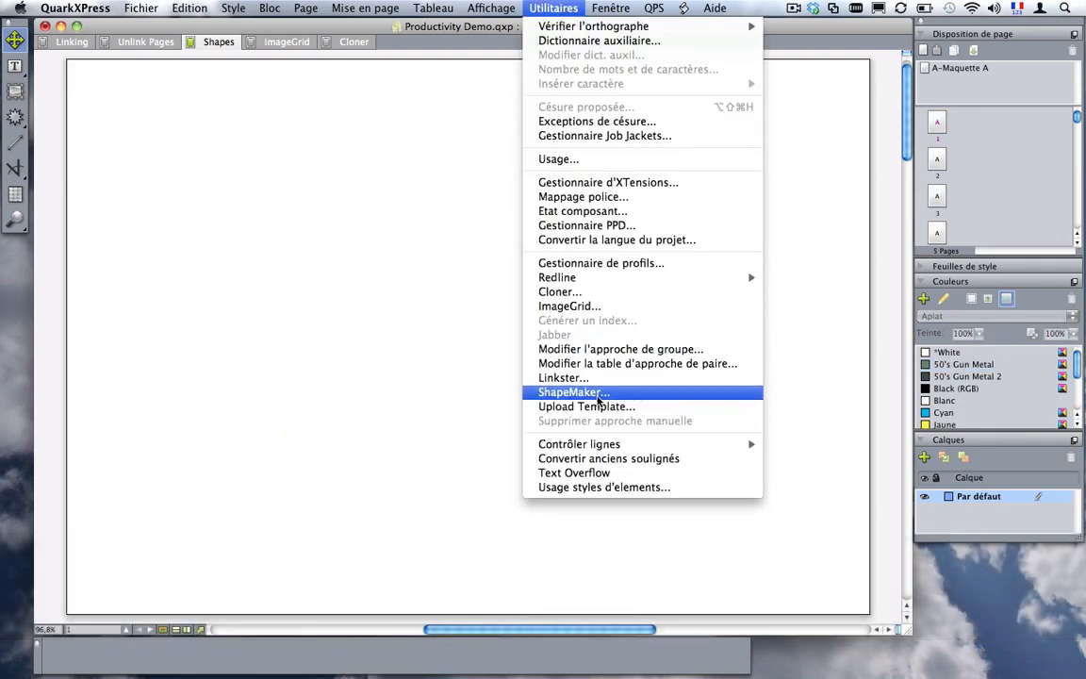
click(597, 394)
drag(517, 201, 521, 72)
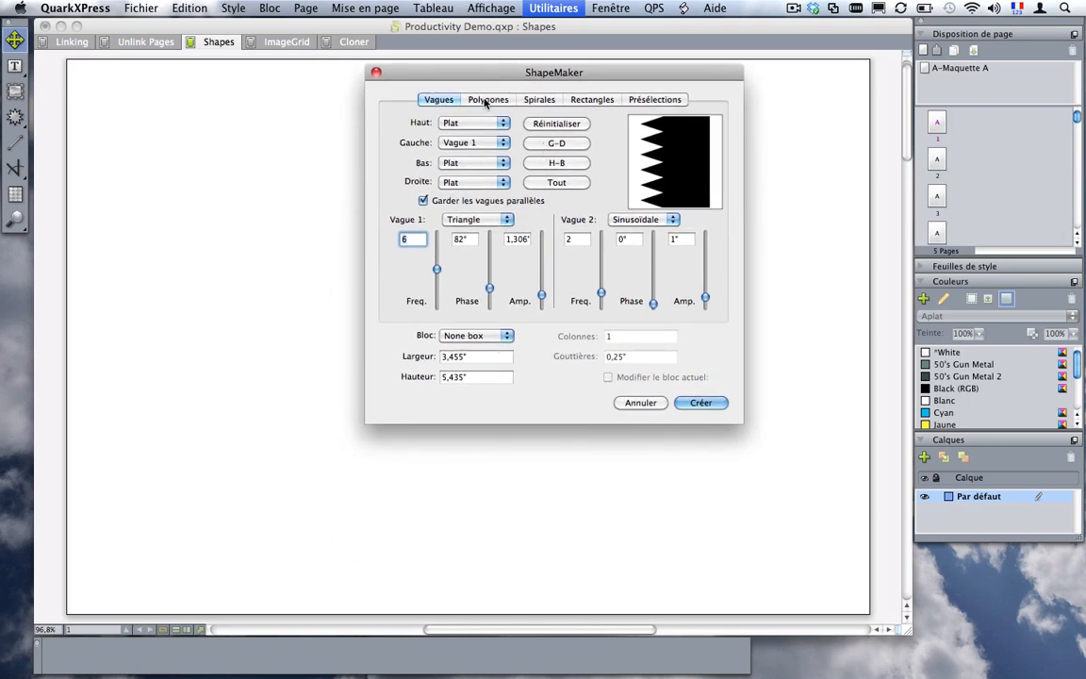
click(486, 100)
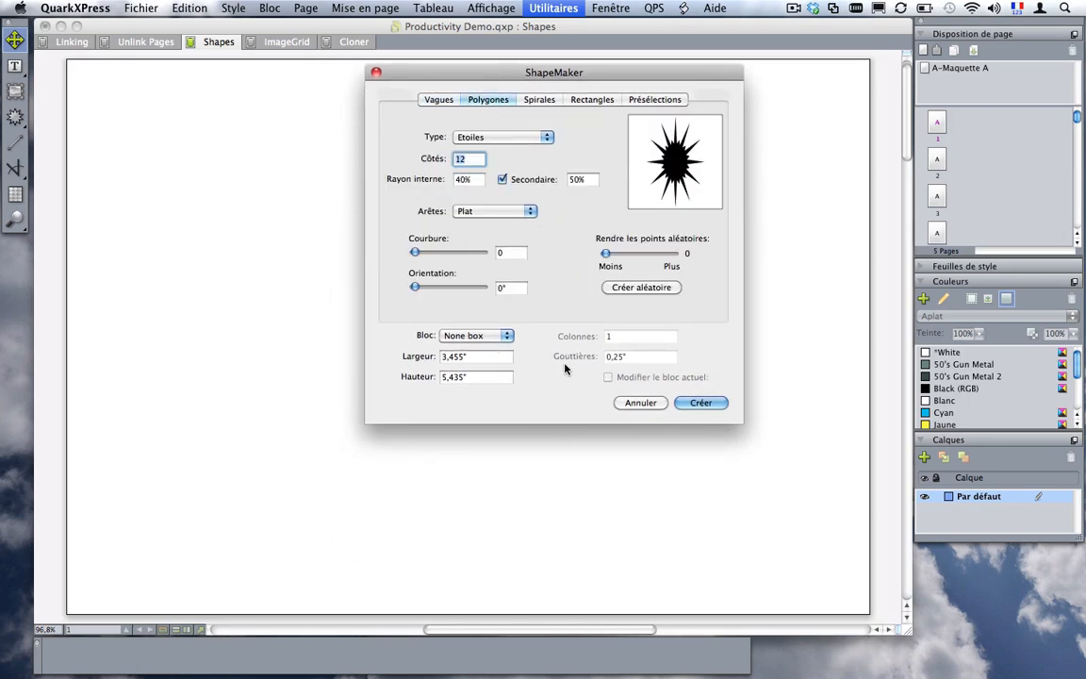
click(503, 137)
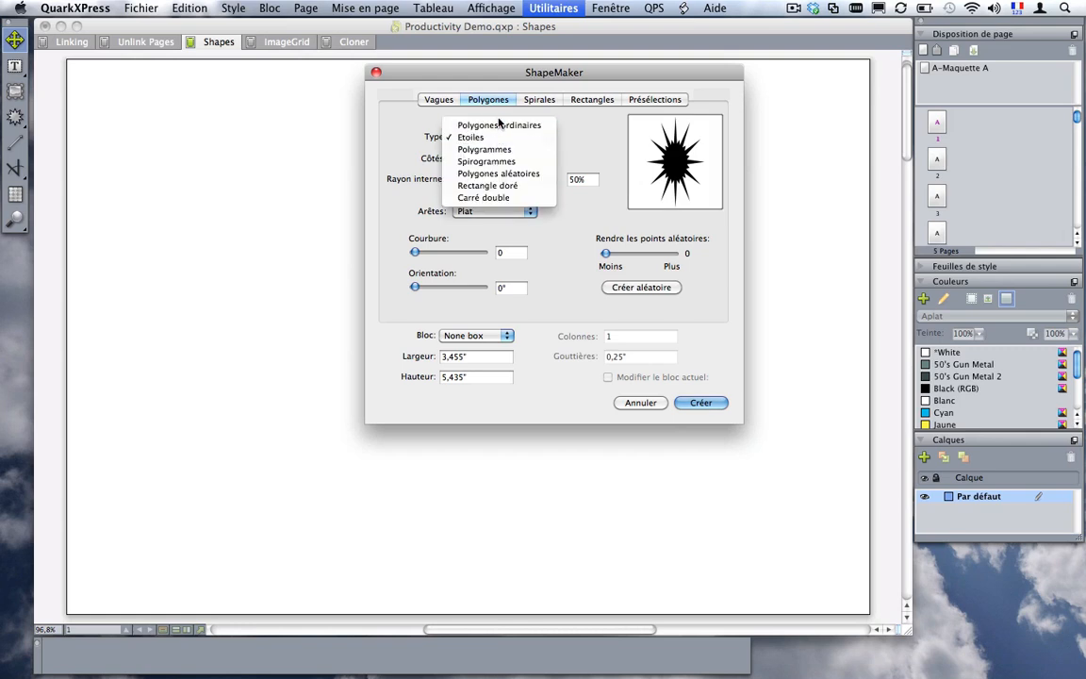
click(497, 123)
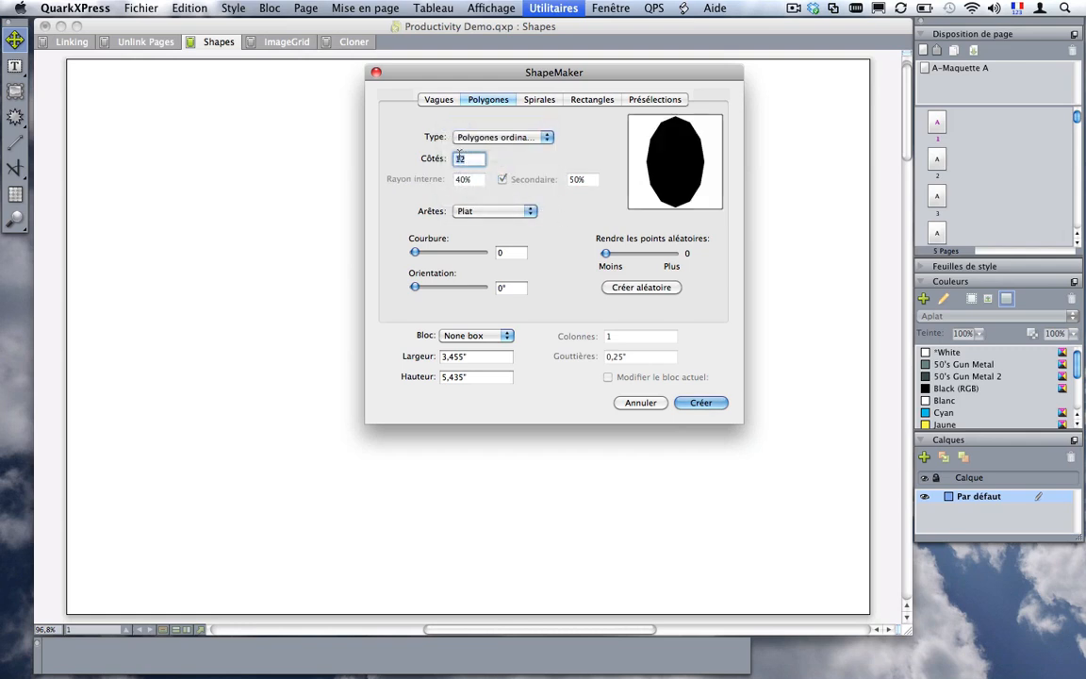
text(4)
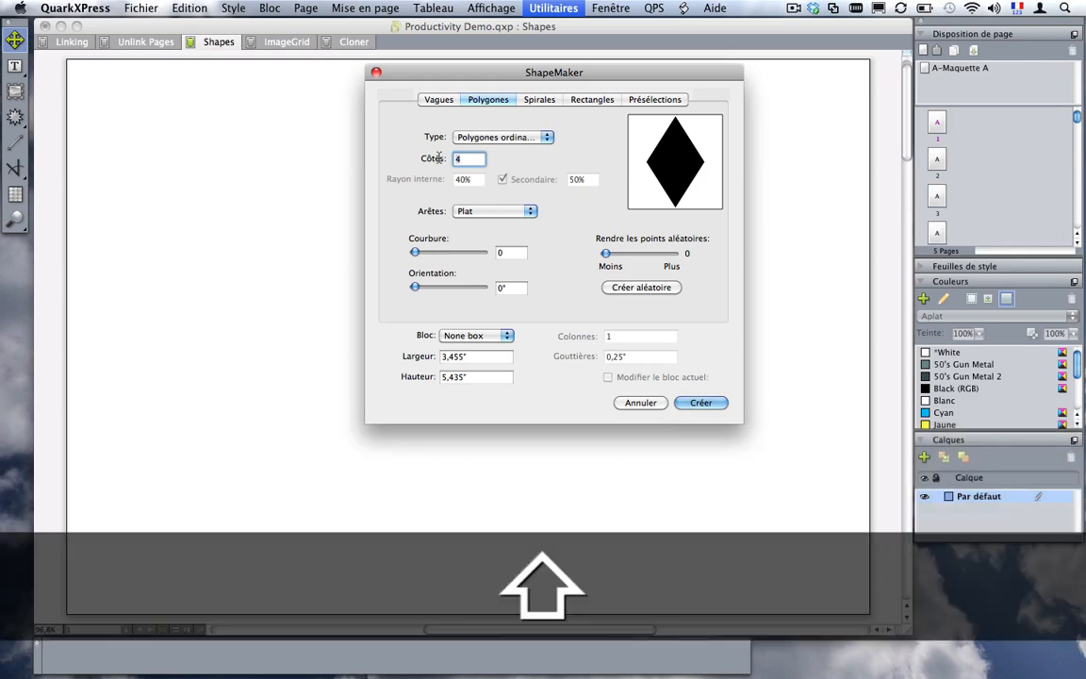
Step: Preview the regular polygon with 3 sides, and set its number of sides to 5
text(3)
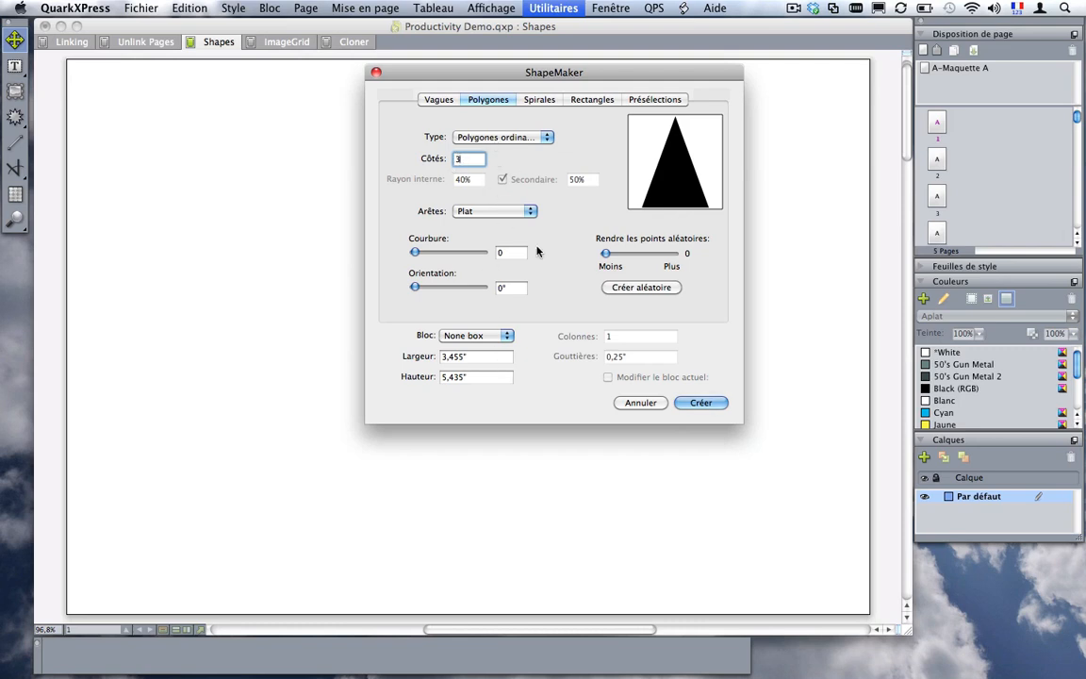
key(shift)
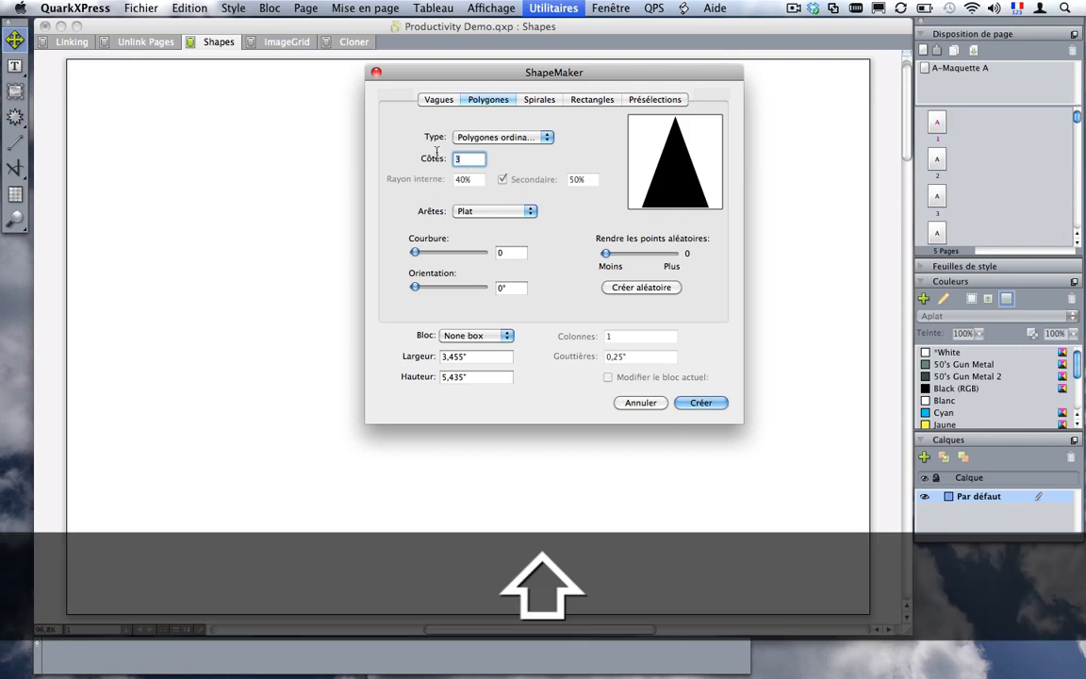
text(5)
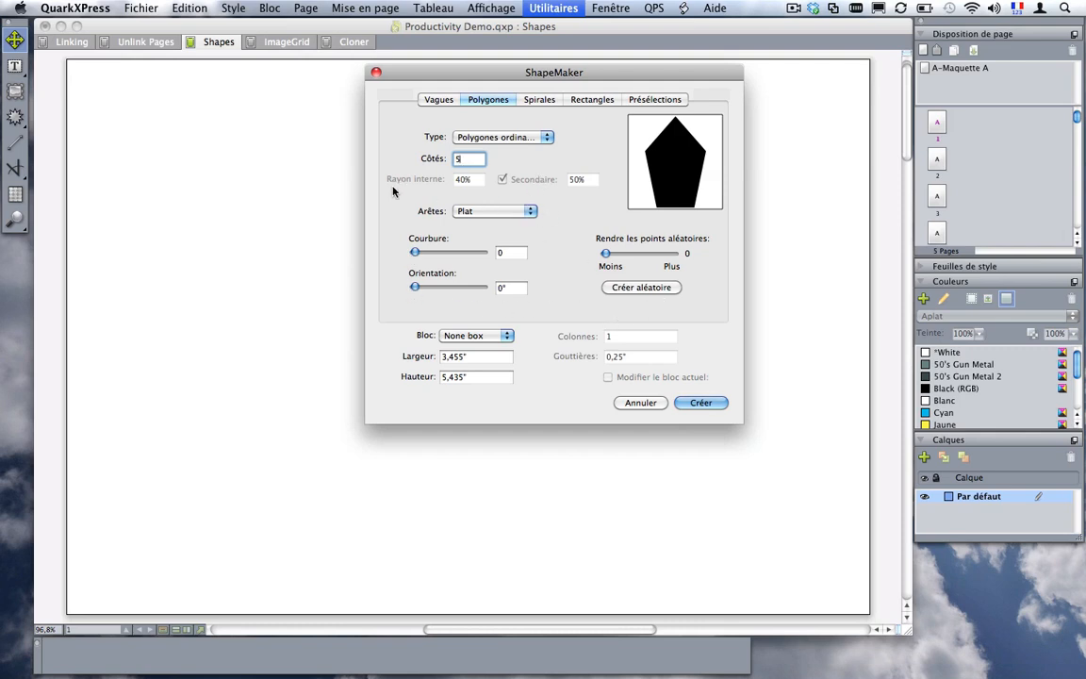
Step: Give the five-sided polygon Concave edges with a curvature of 0,47
click(506, 211)
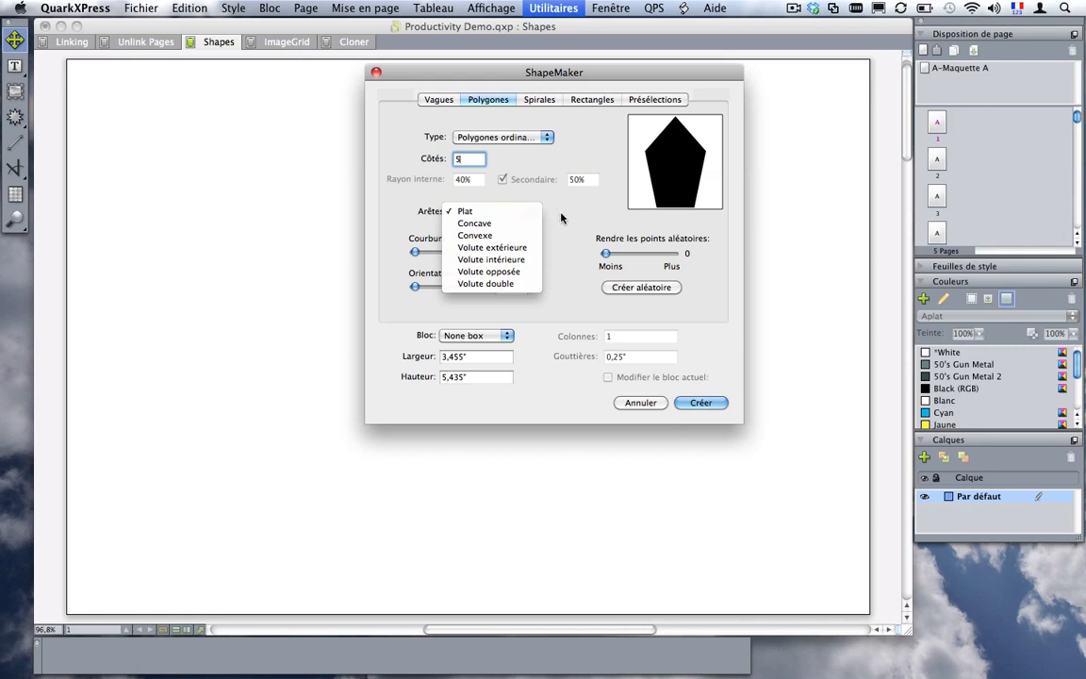
click(502, 223)
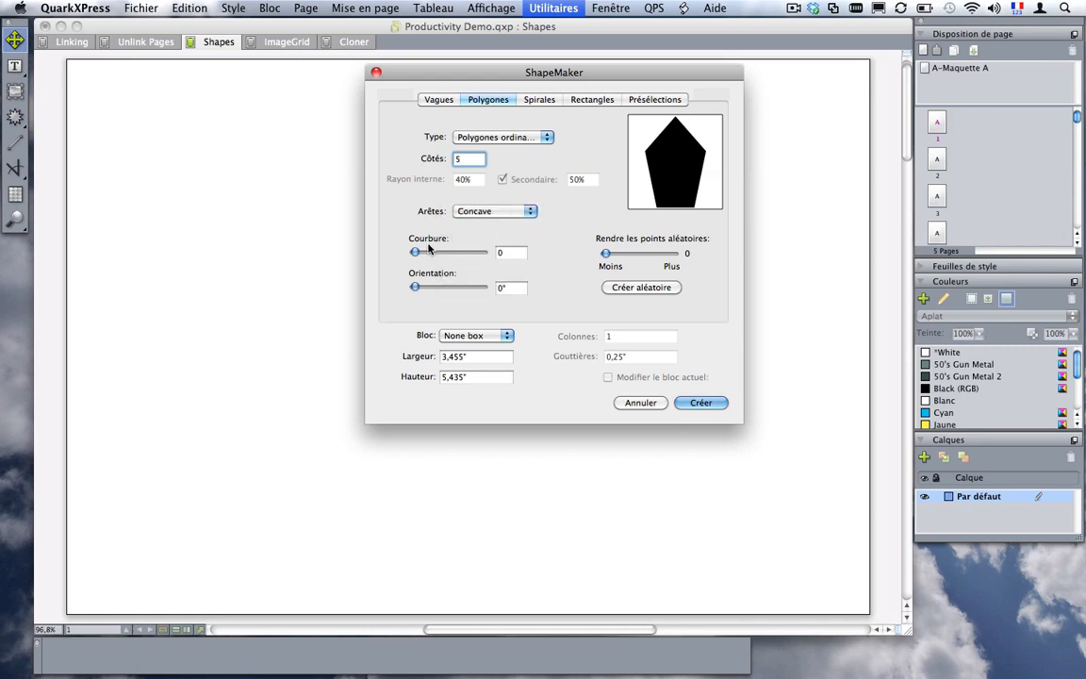
drag(415, 252, 426, 252)
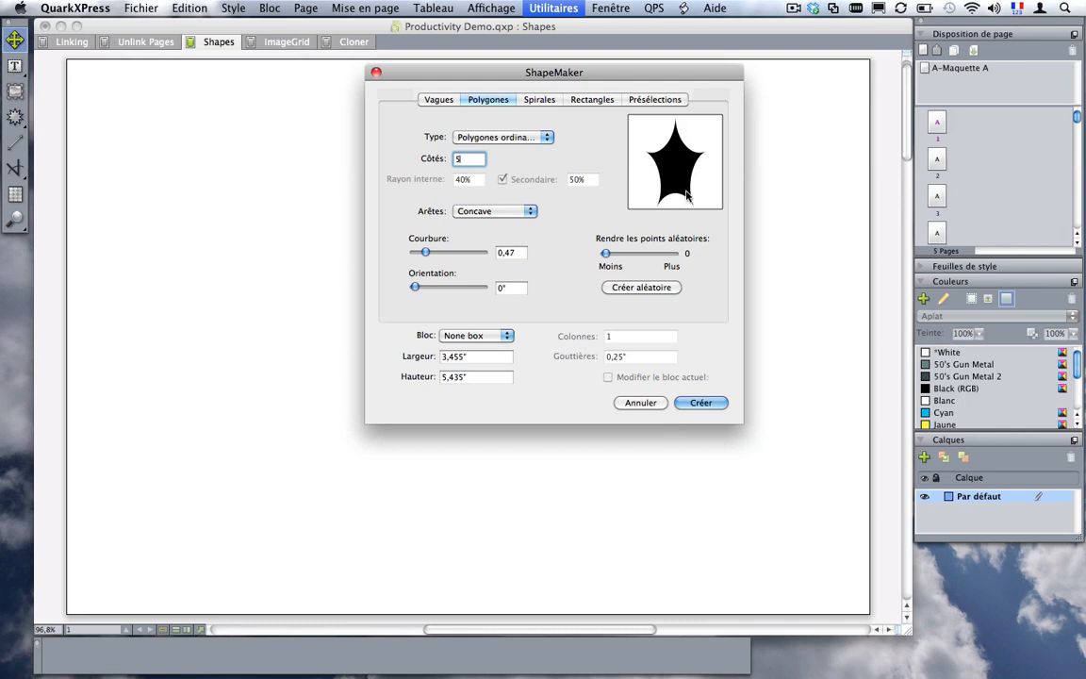
Step: Try the Convexe, Volute extérieure, Volute intérieure and Volute opposée edges on the polygon, ending with Volute double
click(490, 212)
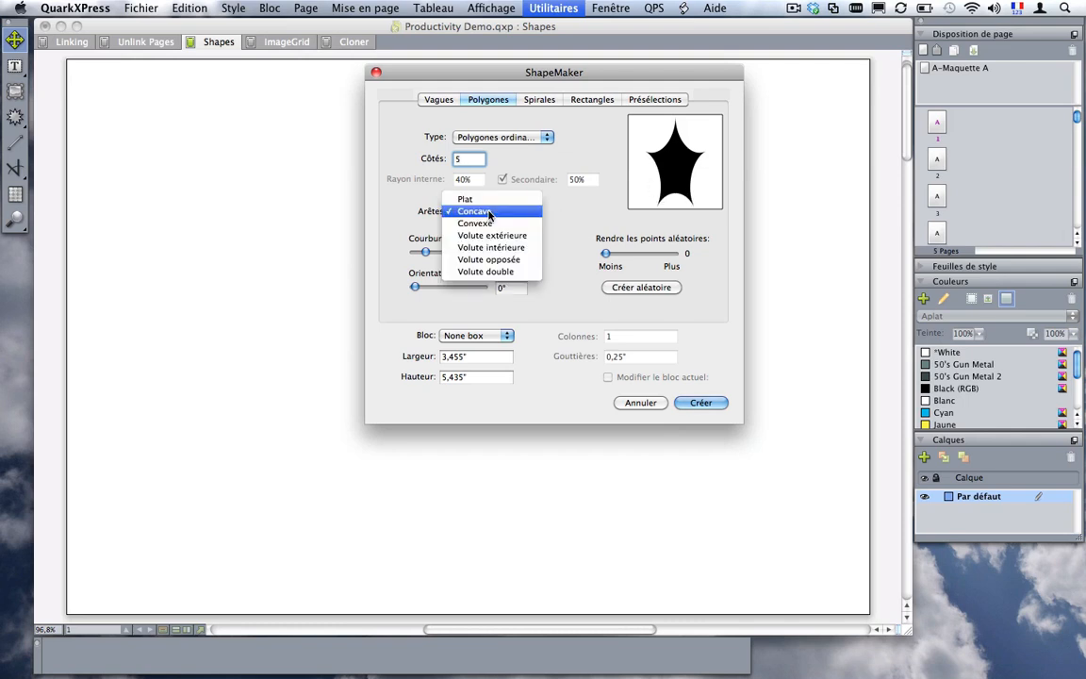
click(488, 224)
click(489, 211)
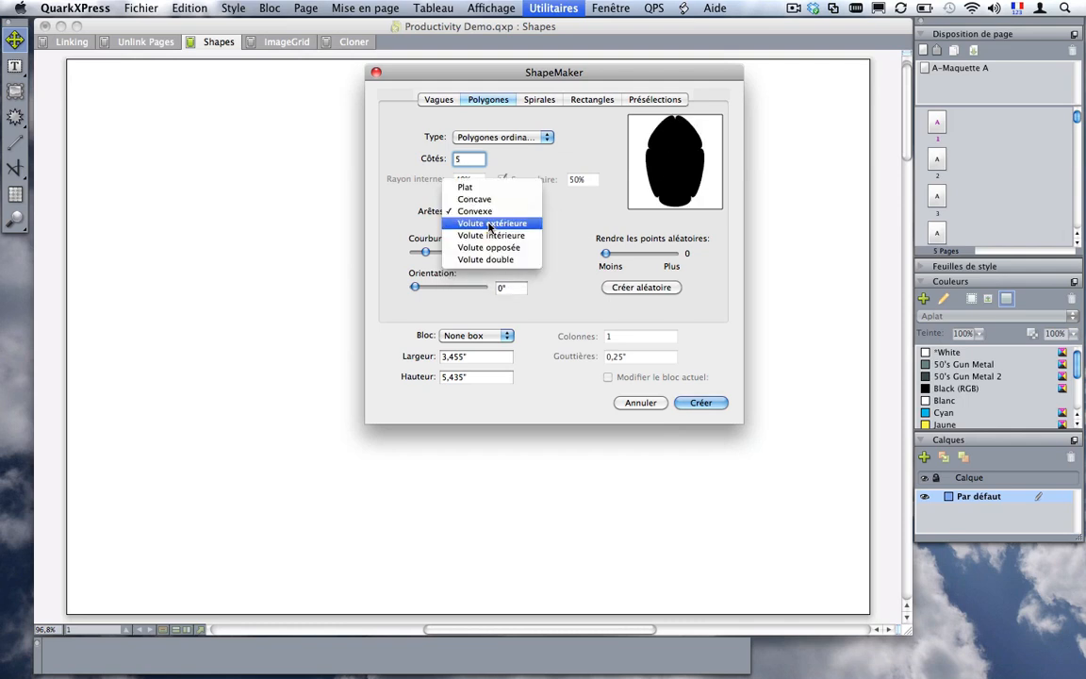
click(491, 222)
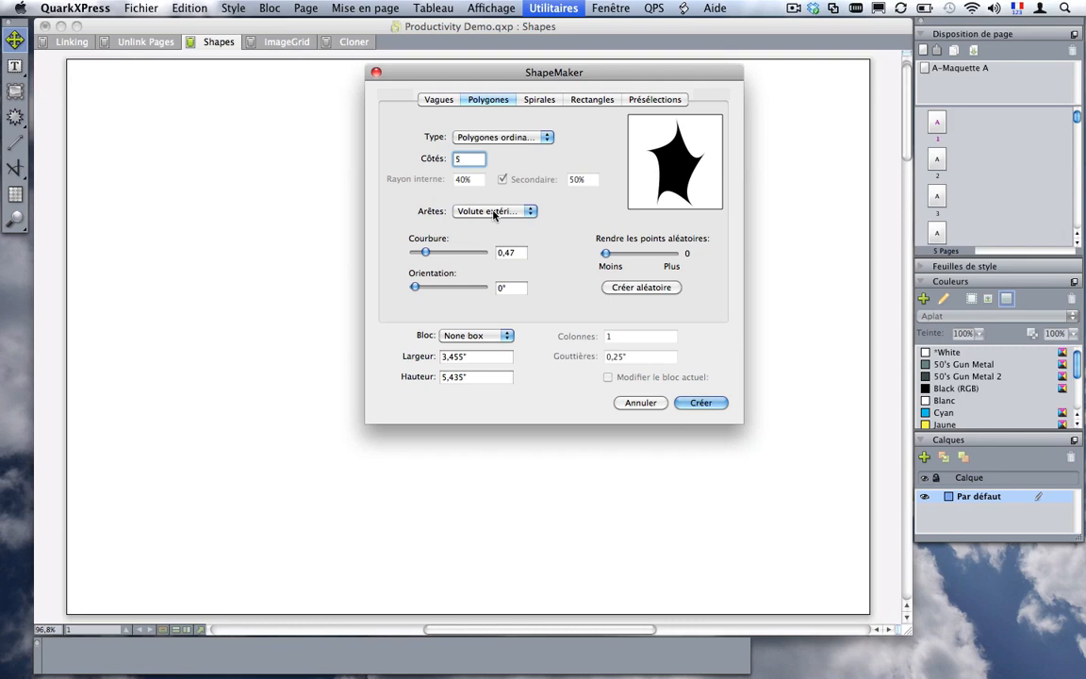
click(492, 213)
click(495, 223)
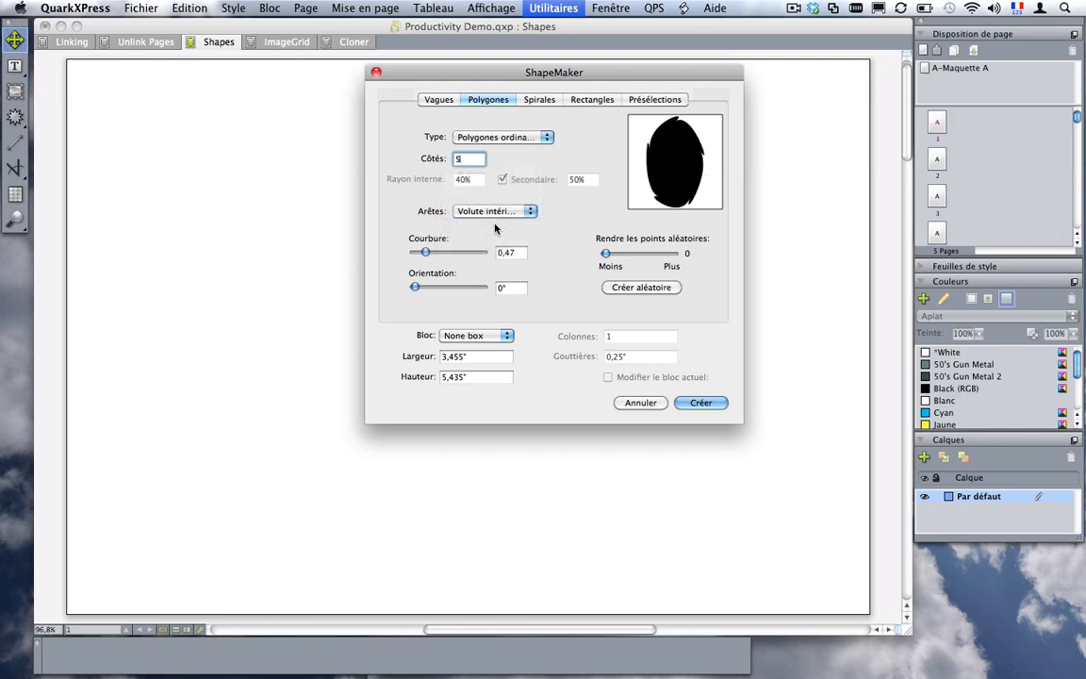
click(495, 213)
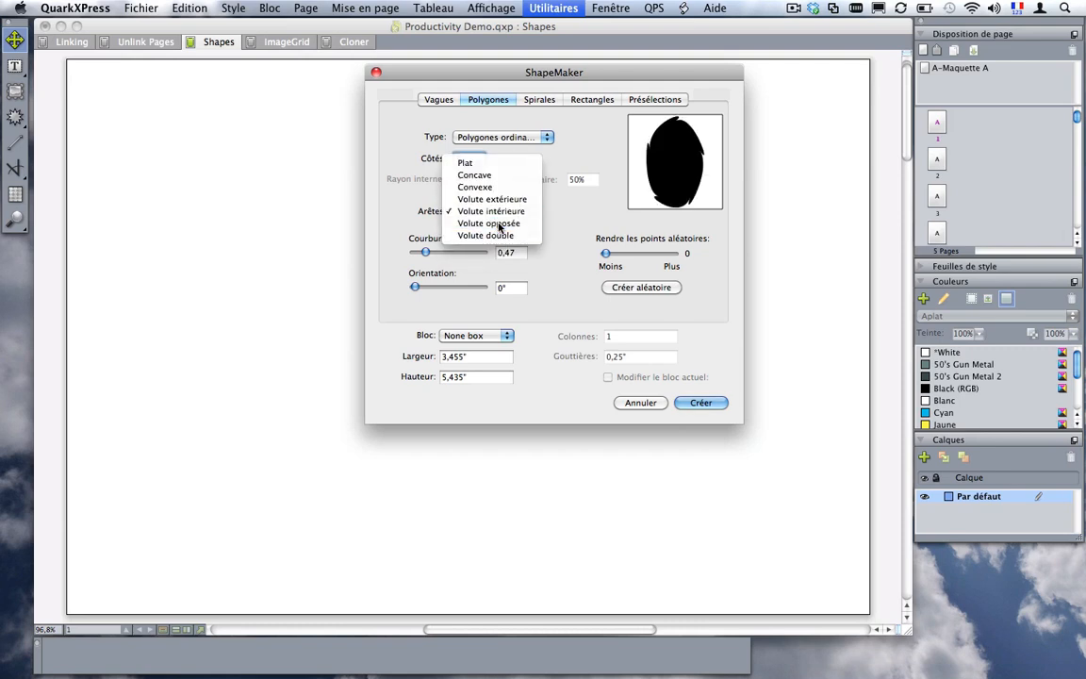
click(498, 228)
click(497, 211)
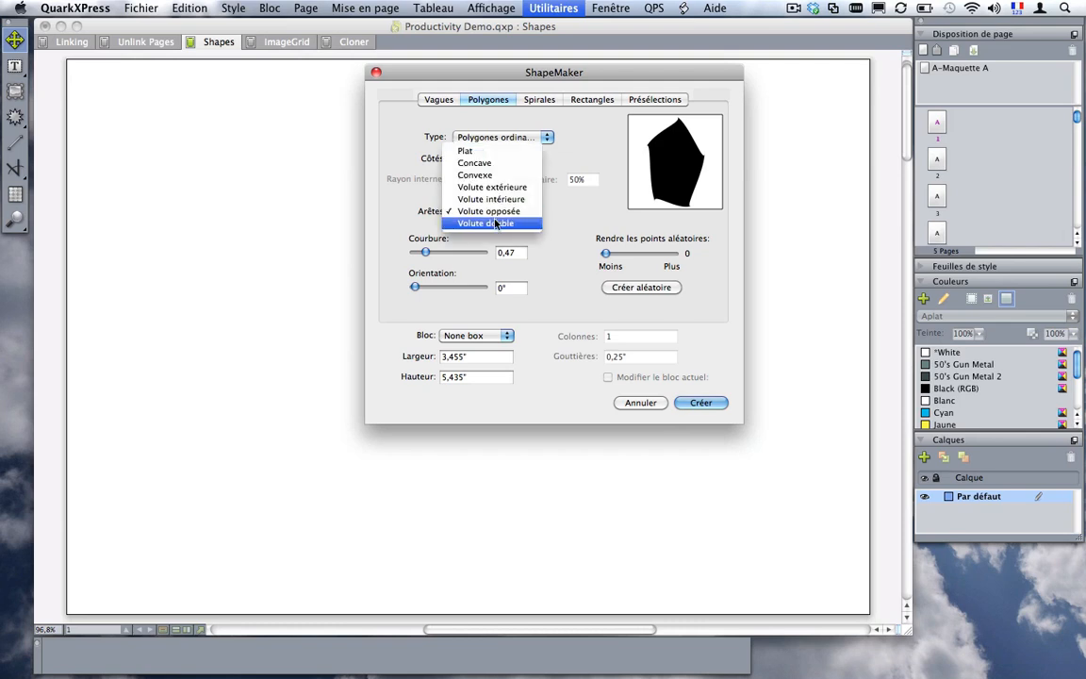
click(495, 224)
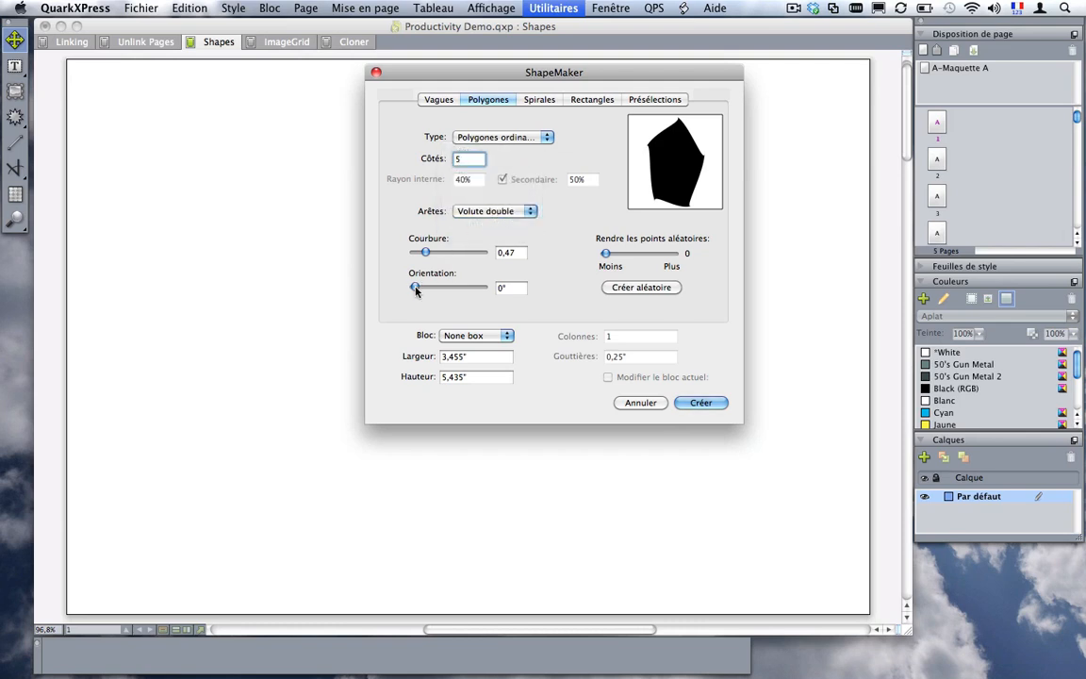
Step: Set the polygon's orientation to 231° and curvature to 2,46, and try Concave edges with a curvature of 0,44
drag(415, 287, 473, 259)
click(450, 210)
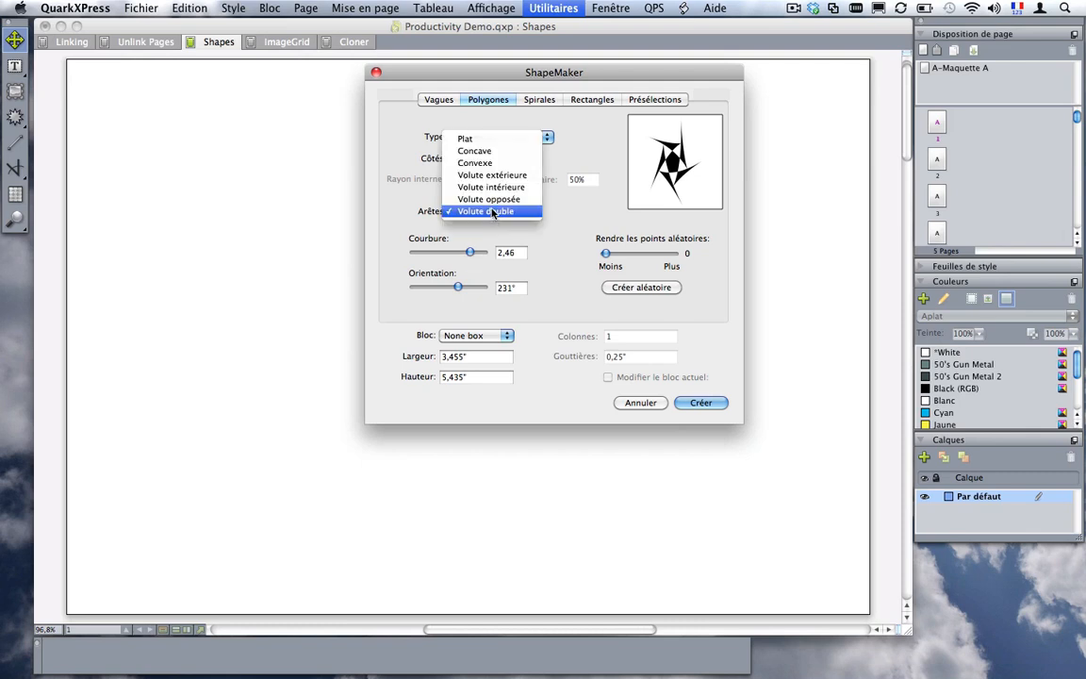
click(436, 141)
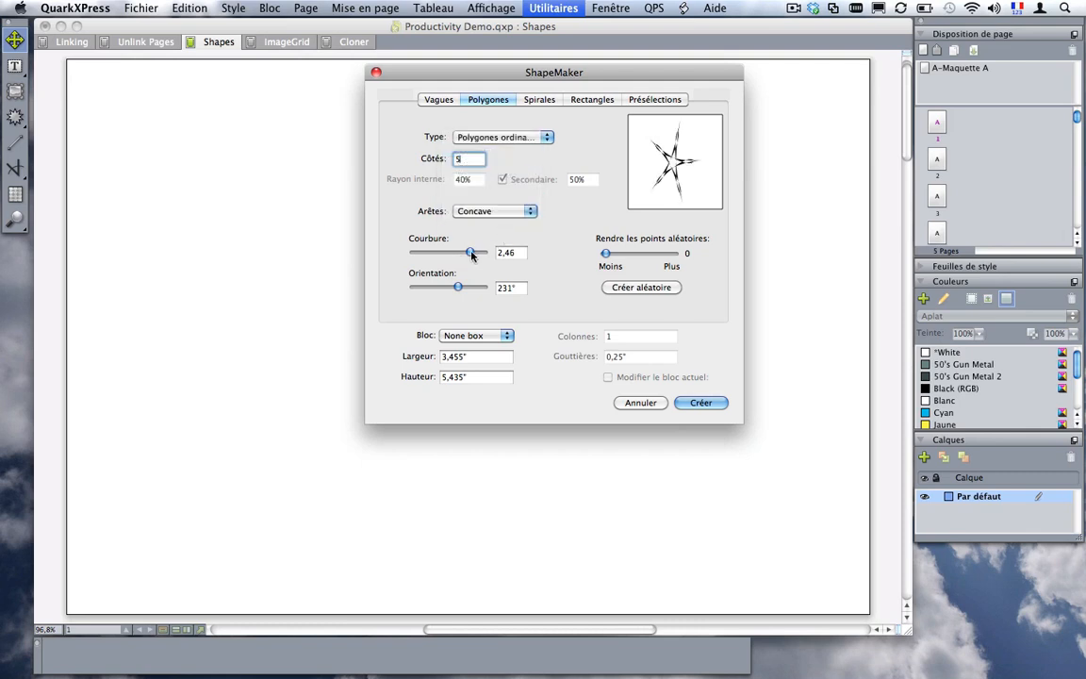
drag(470, 253, 425, 255)
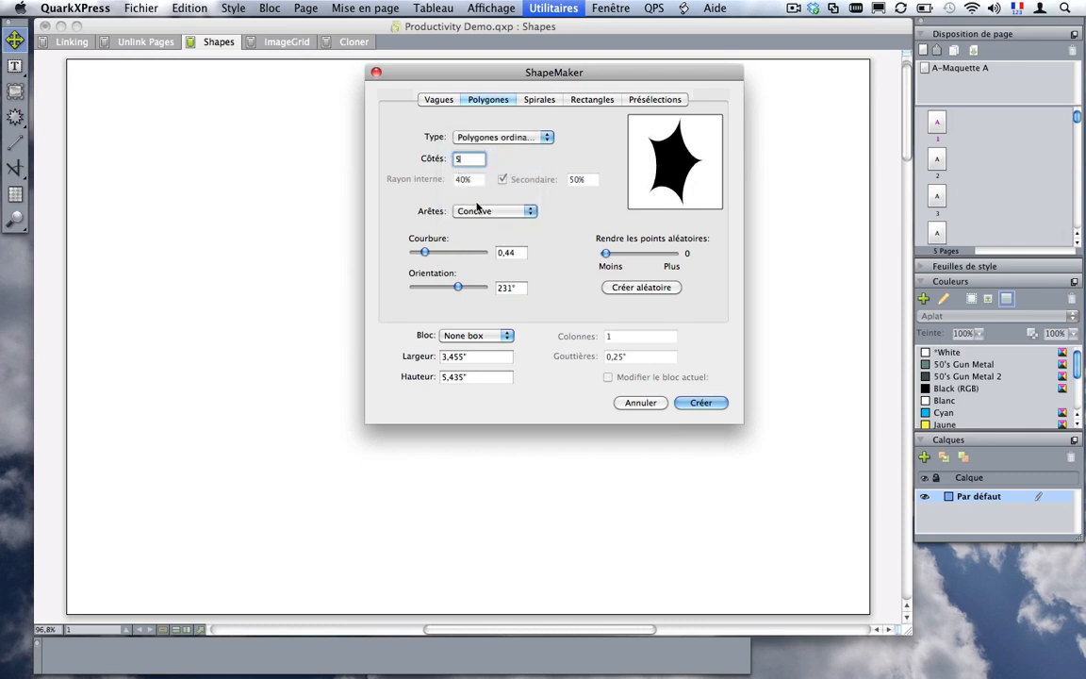
Step: Switch the polygon to Convexe edges with a curvature of 2,43 and an orientation of 142°
click(462, 211)
click(477, 224)
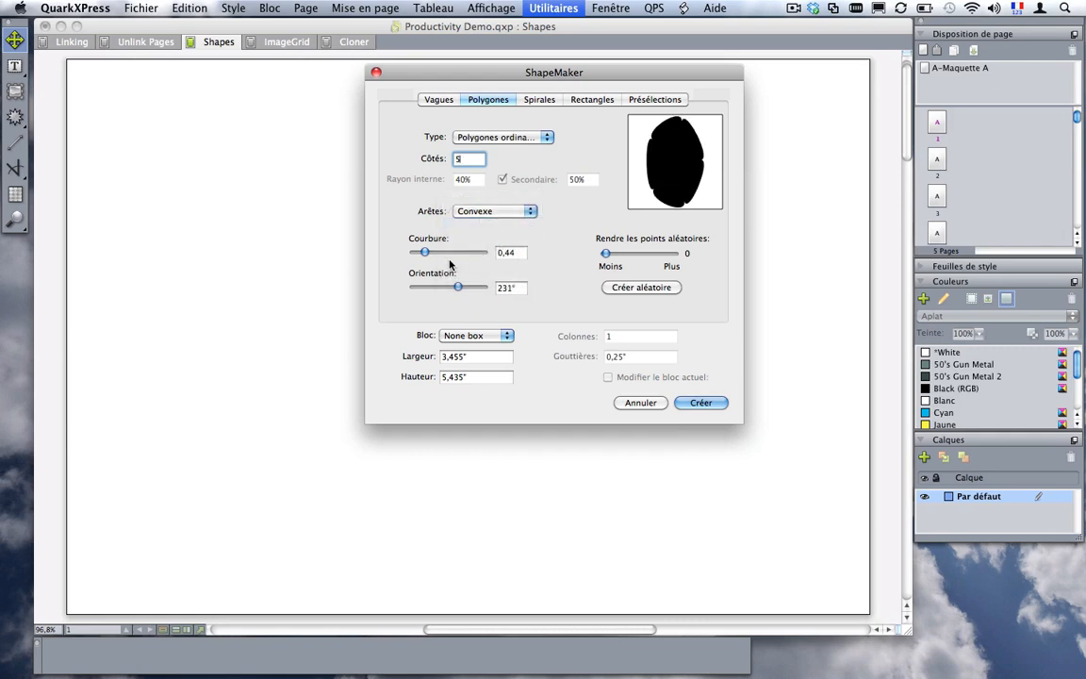
drag(457, 286, 479, 255)
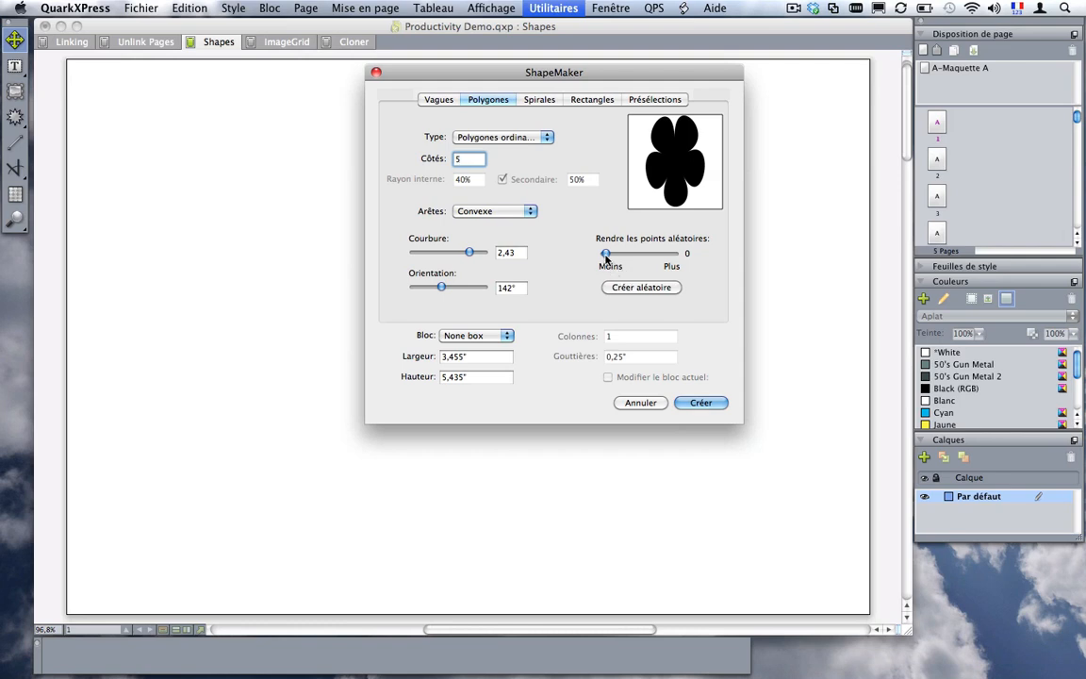
Step: Set the polygon's point randomness to 54 and generate several random variations of the shape
drag(606, 256, 642, 255)
click(645, 288)
click(645, 288)
click(644, 288)
click(645, 287)
click(645, 287)
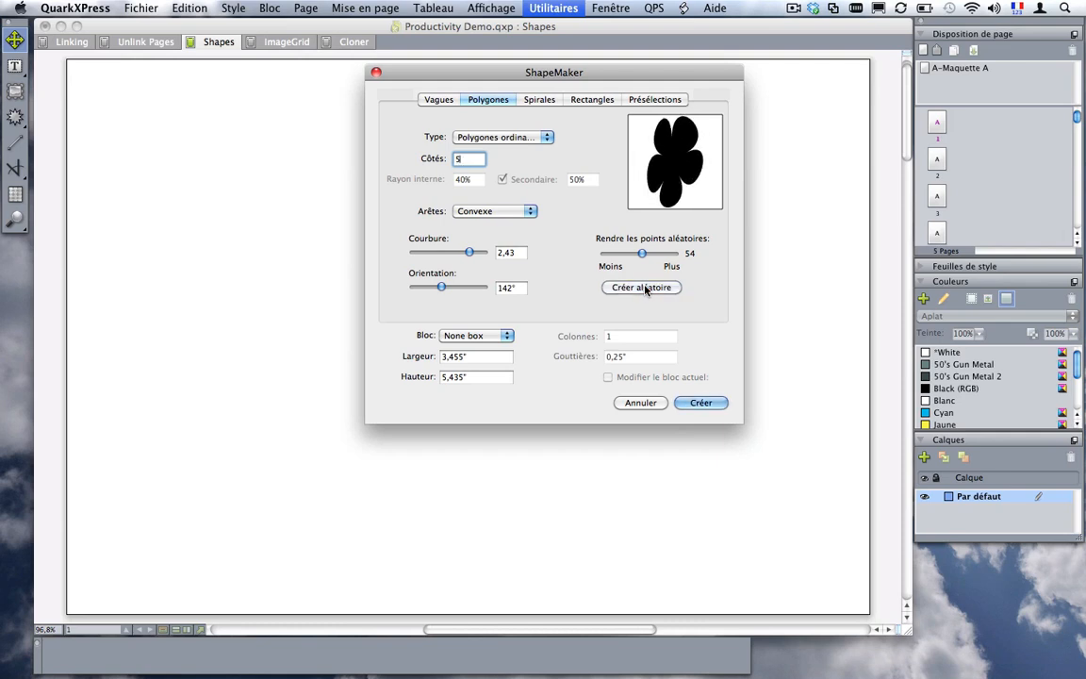
click(645, 287)
click(645, 287)
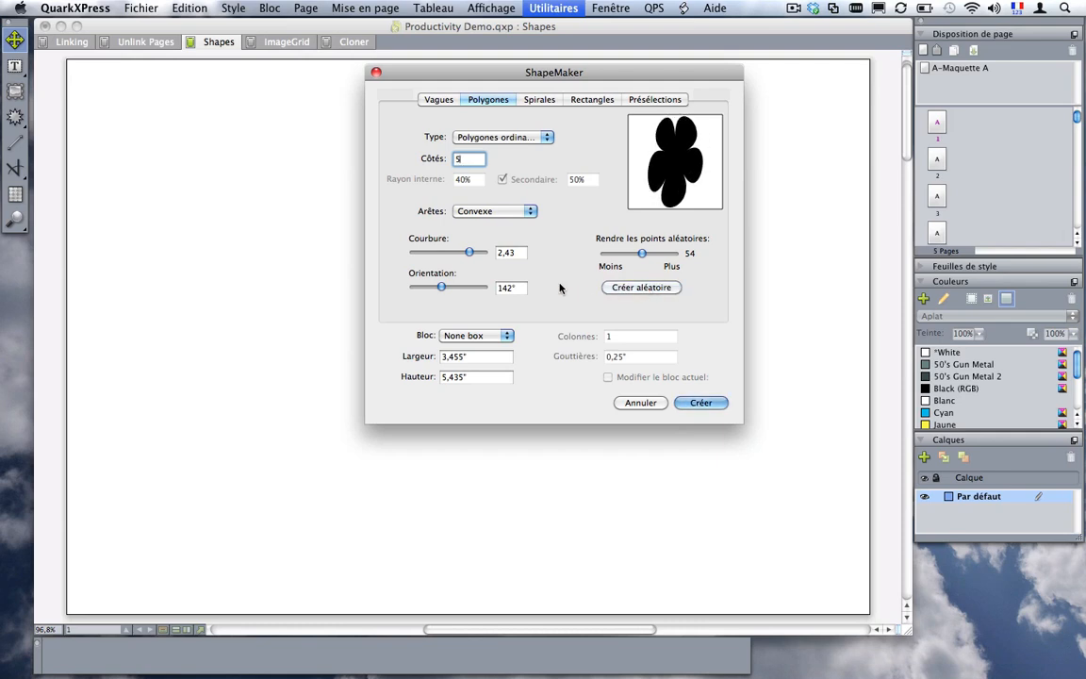
Step: Change the shape type to Etoiles with Plat edges and point randomness 0, and disable its Secondaire option
click(523, 137)
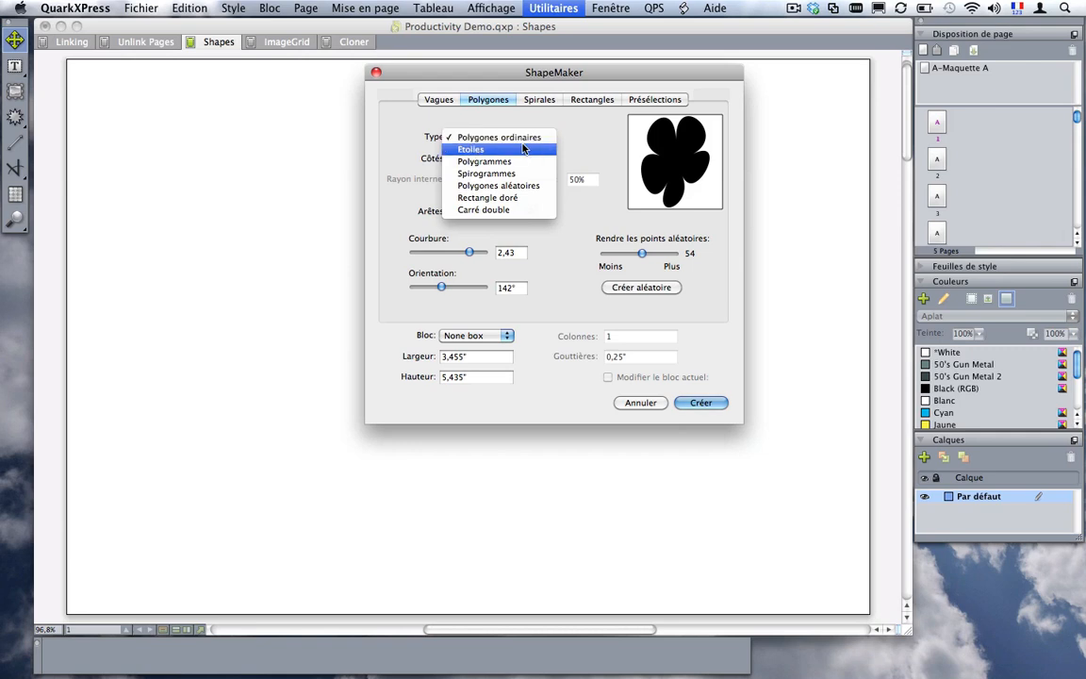
click(519, 149)
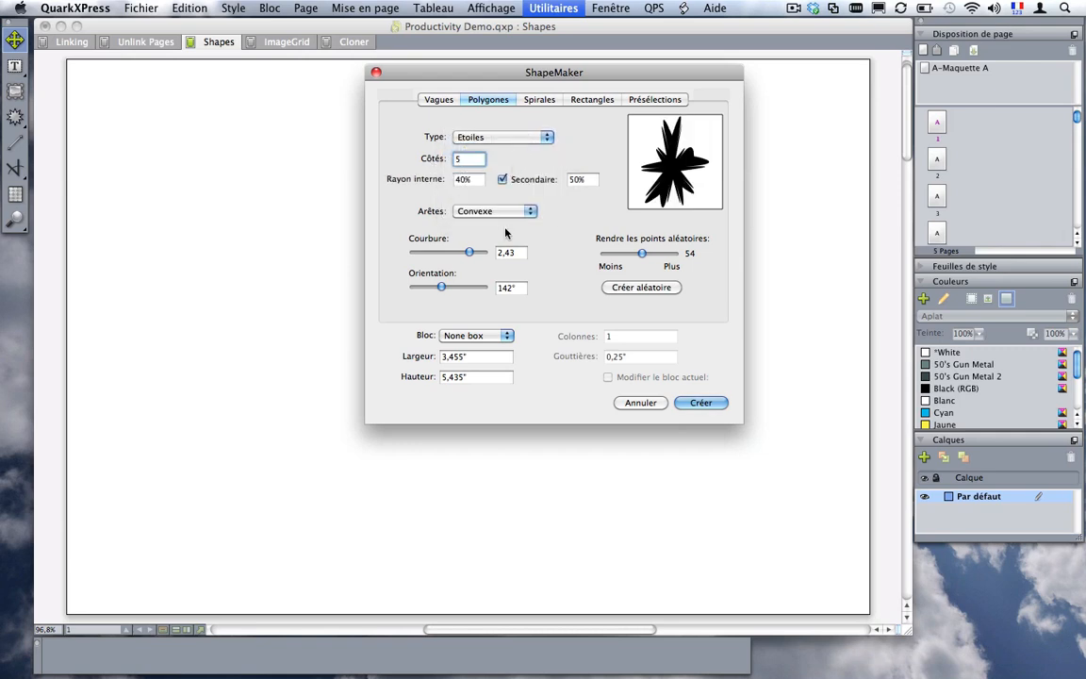
click(506, 211)
click(501, 184)
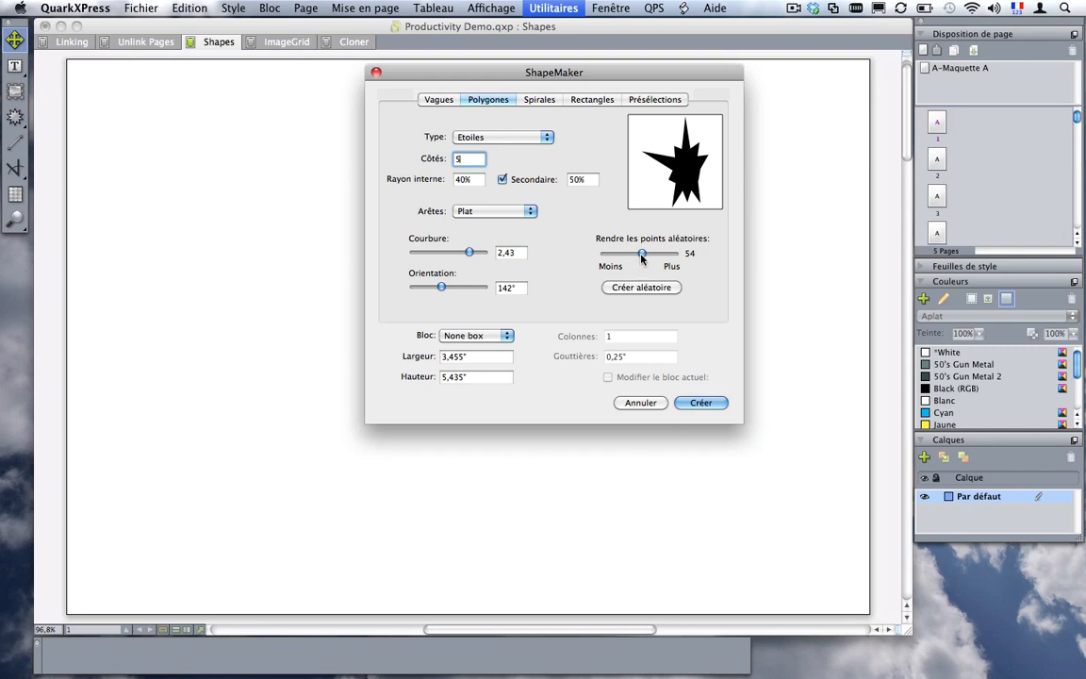
drag(641, 252, 577, 257)
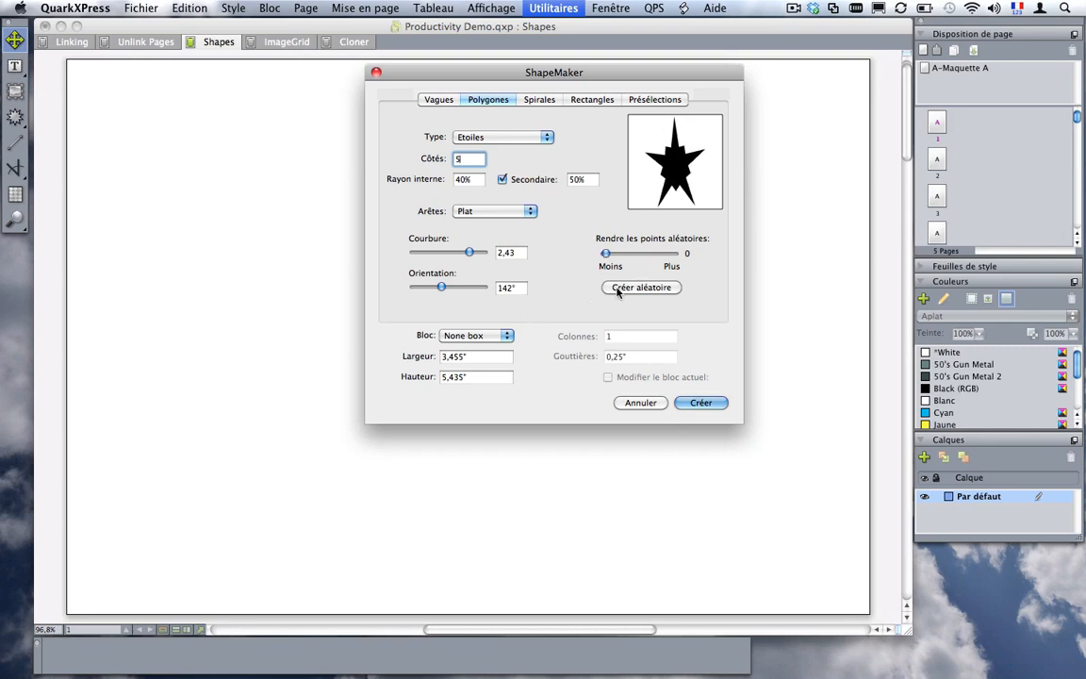
click(502, 179)
Step: Give the star Concave edges with a curvature of about 0,98 and an orientation of 340°
click(499, 211)
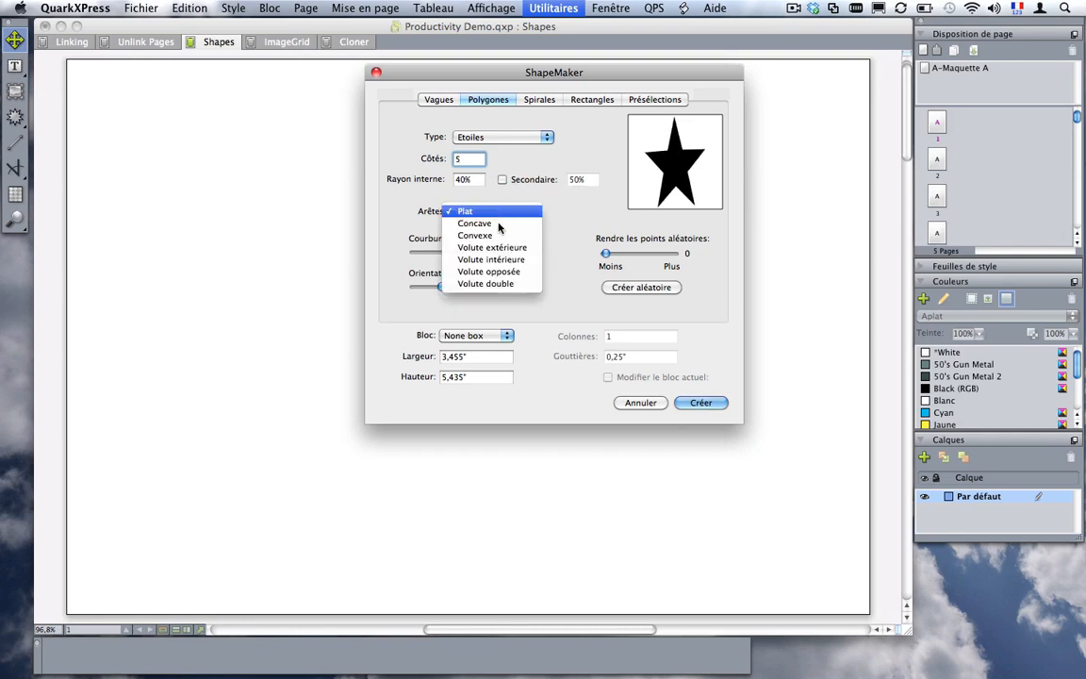
click(481, 225)
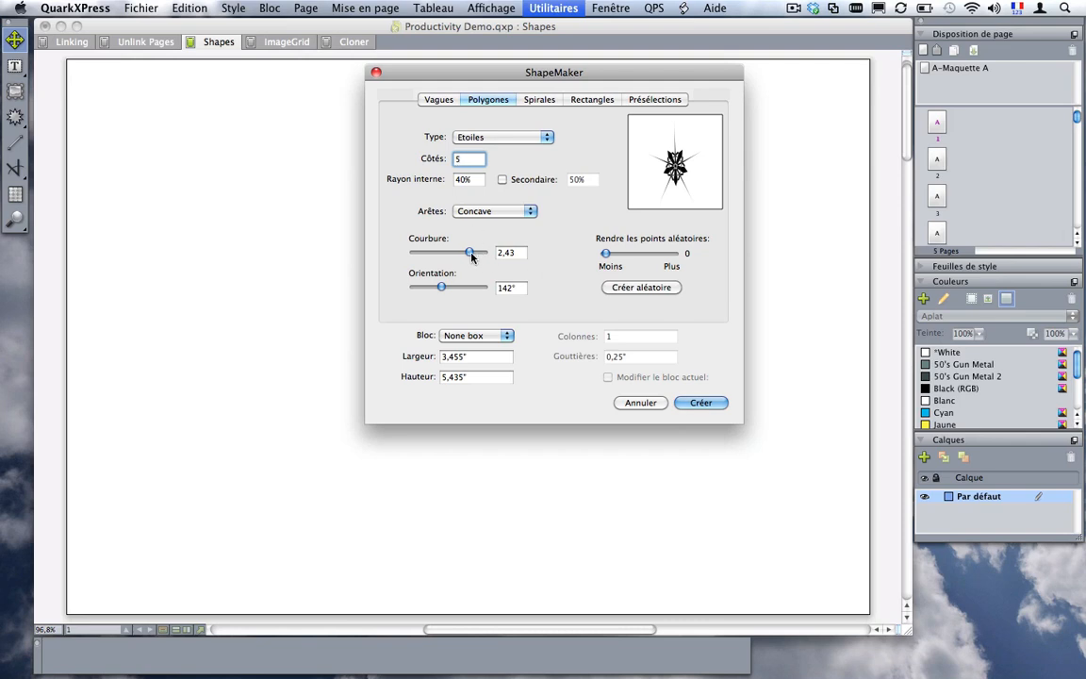
drag(472, 256, 479, 287)
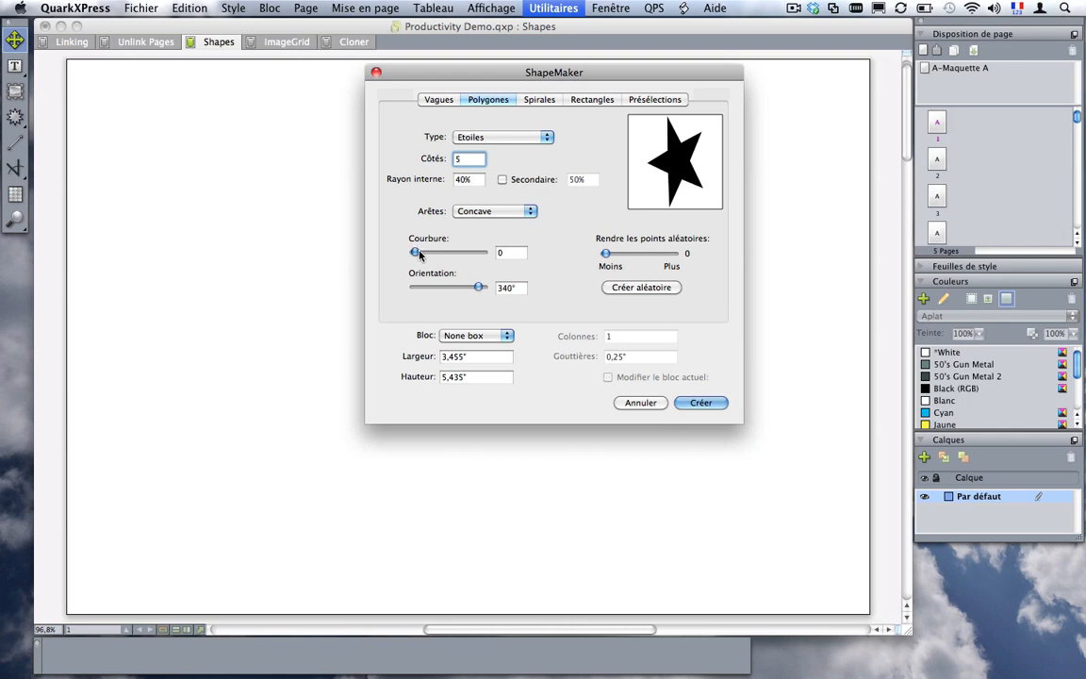
drag(419, 256, 439, 255)
Step: Switch the star to Convexe edges with a curvature of 0,27 and enable its Secondaire points
click(475, 213)
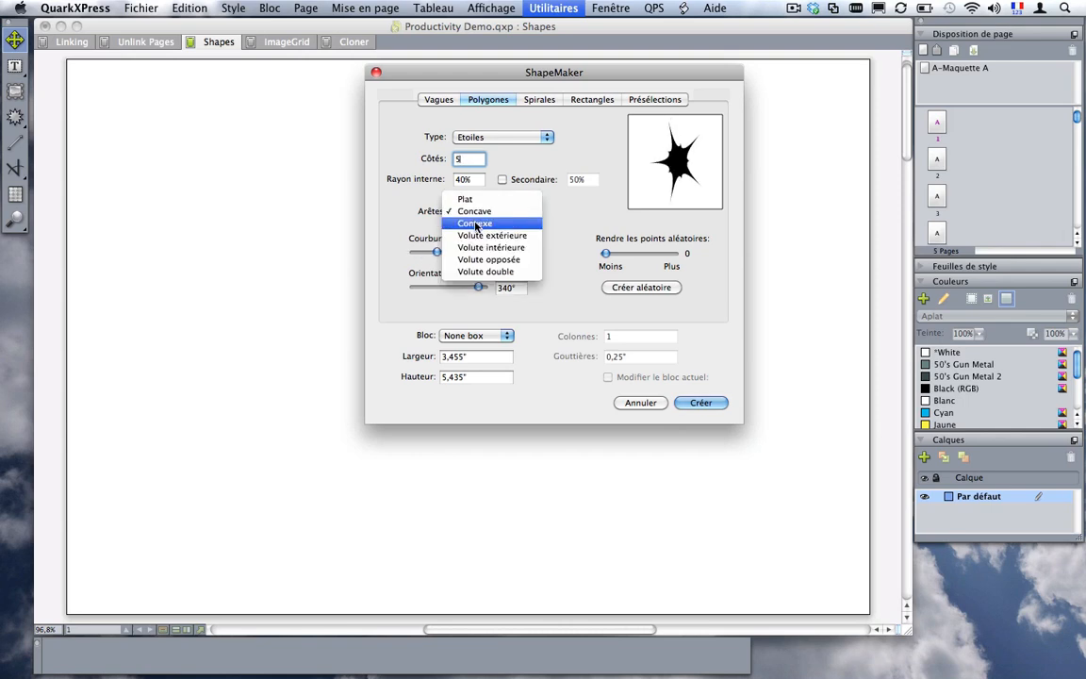
click(476, 223)
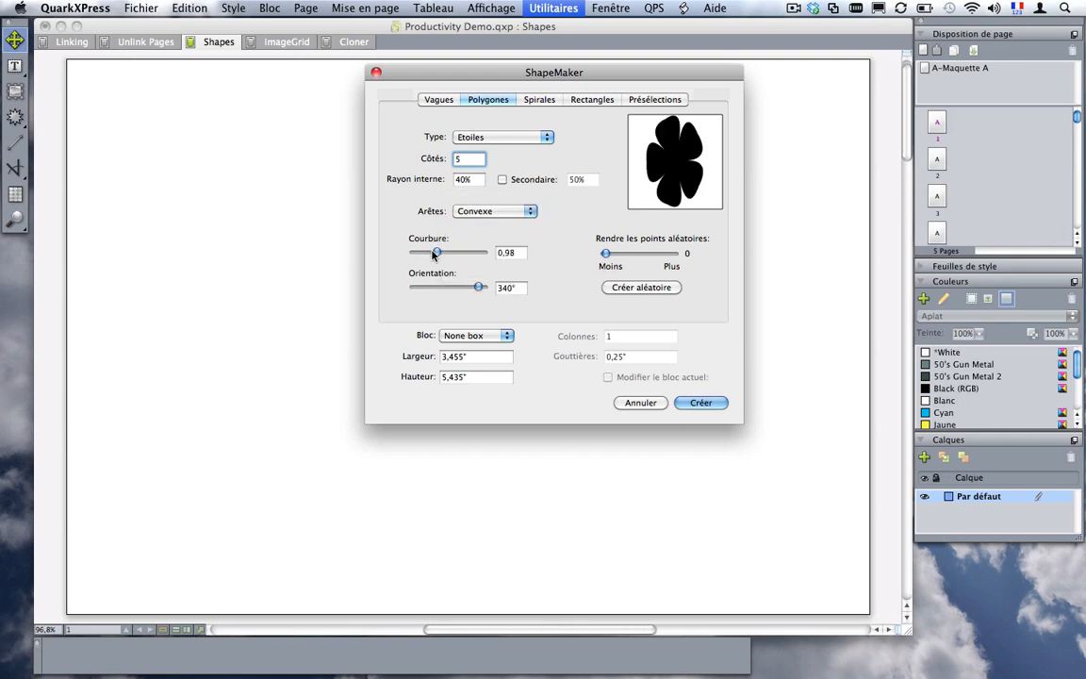
drag(435, 256, 421, 257)
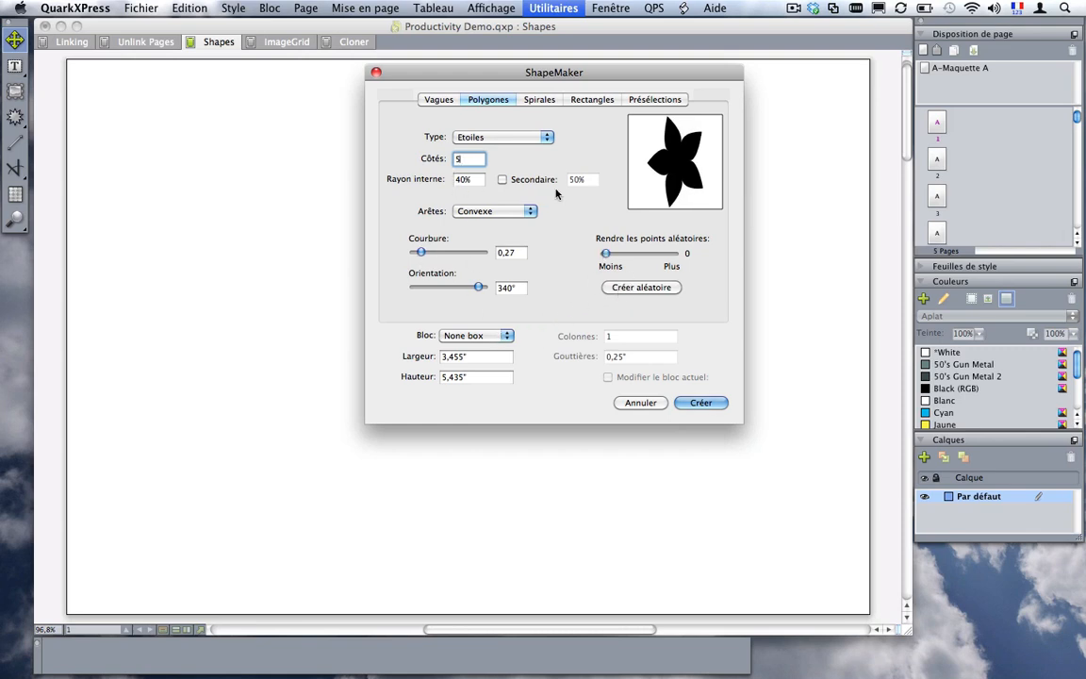
click(502, 179)
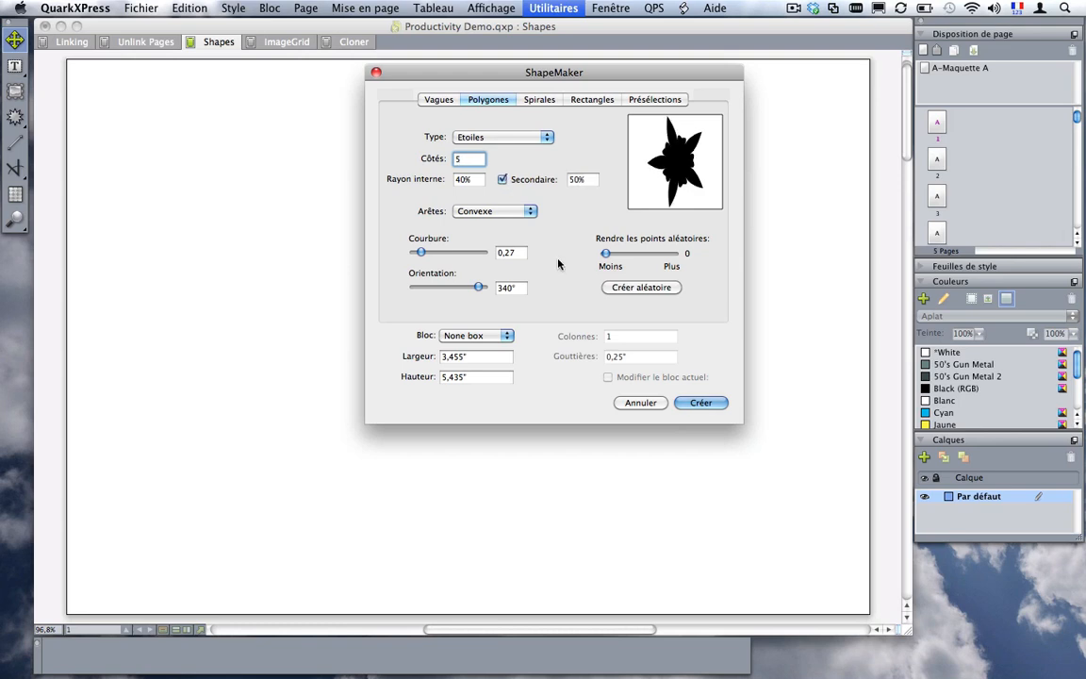
Step: Change the type to Polygrammes with curvature 0 and orientation 0°, and disable the Secondaire option
click(523, 137)
click(519, 149)
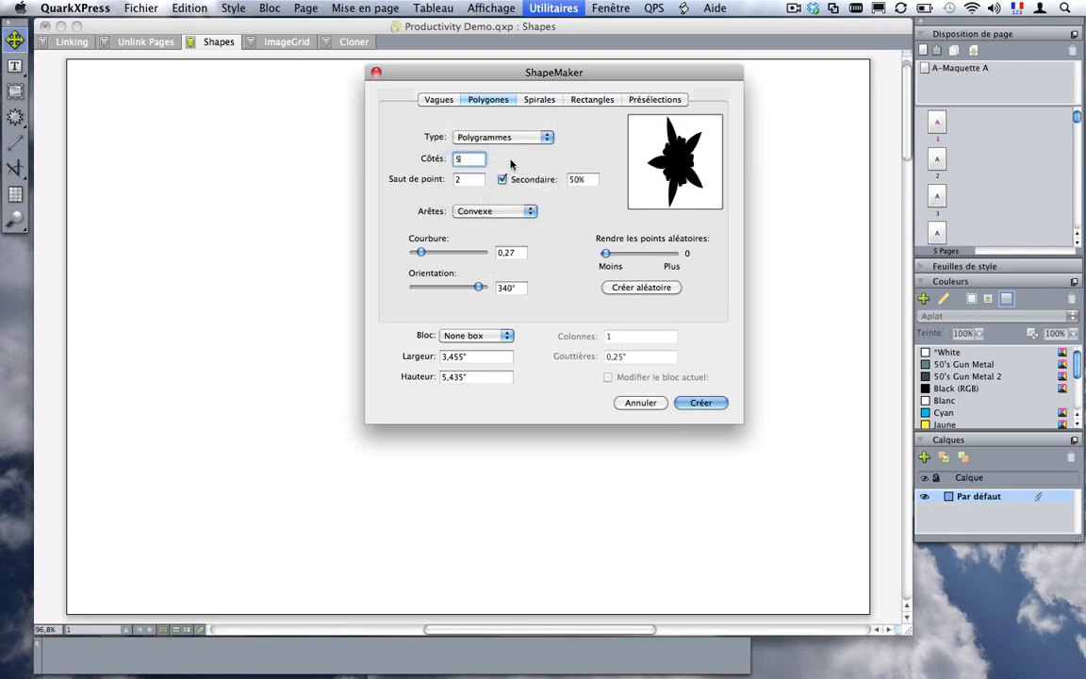
drag(421, 253, 413, 252)
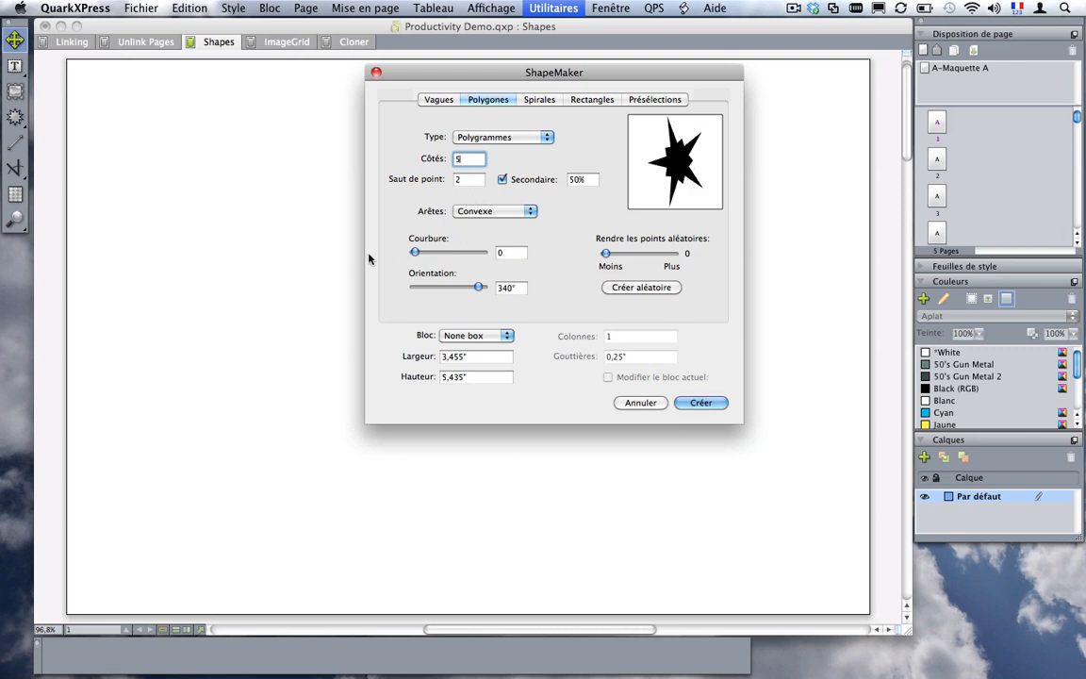
drag(480, 288, 336, 296)
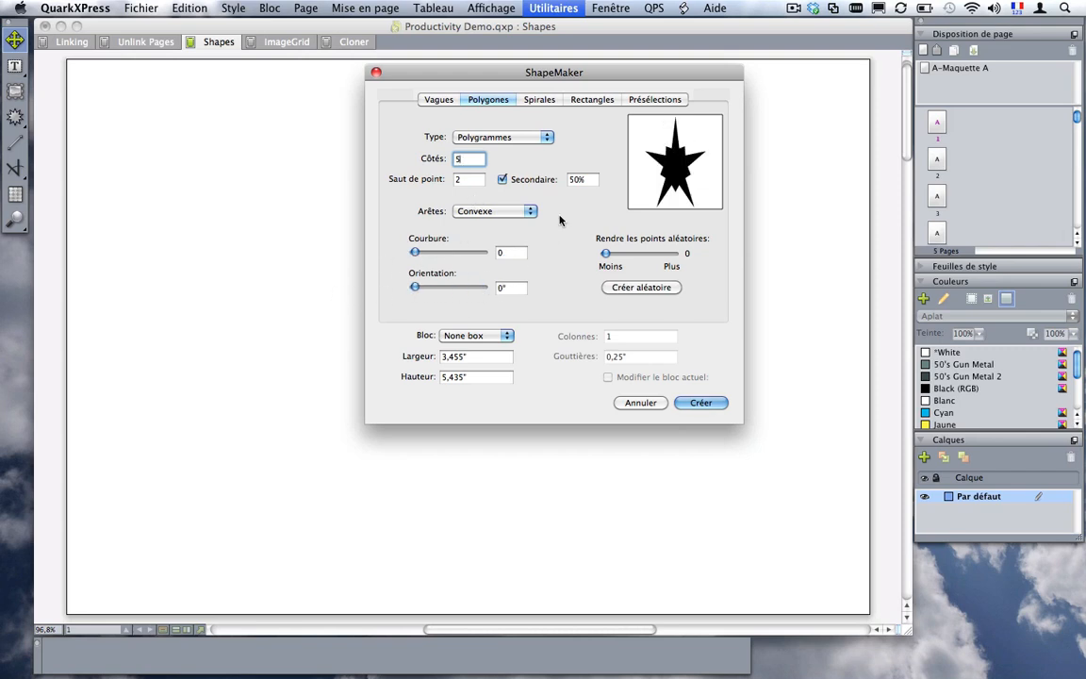
click(502, 179)
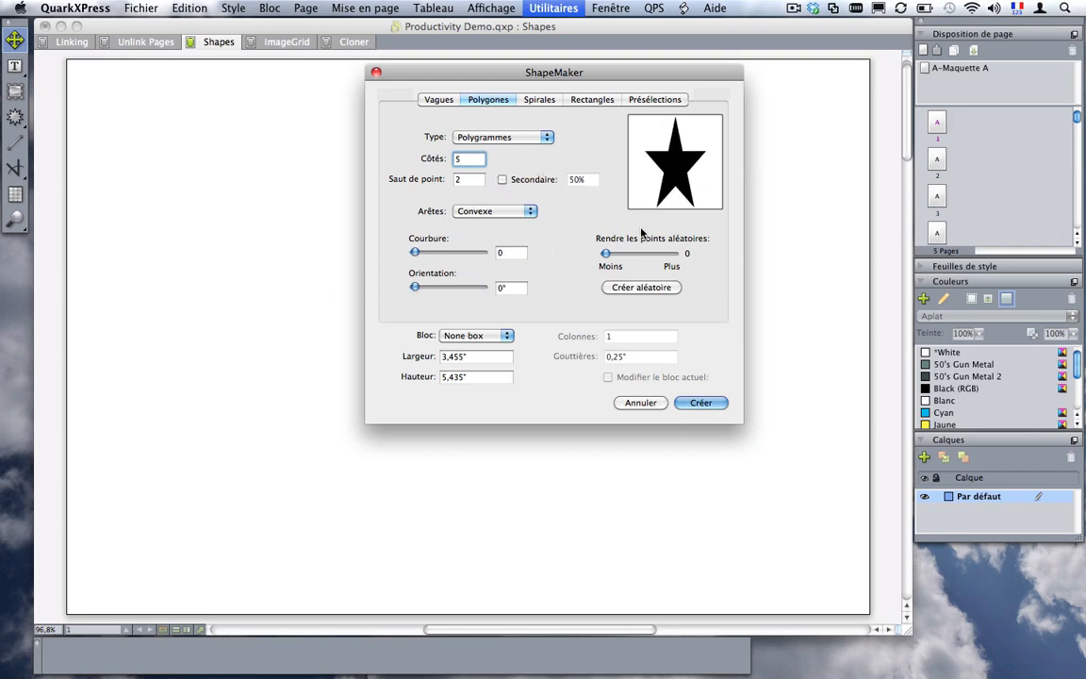
Step: Set the polygram's edges to Plat and change the shape type to Spirogrammes
click(484, 211)
click(472, 191)
click(492, 141)
click(492, 141)
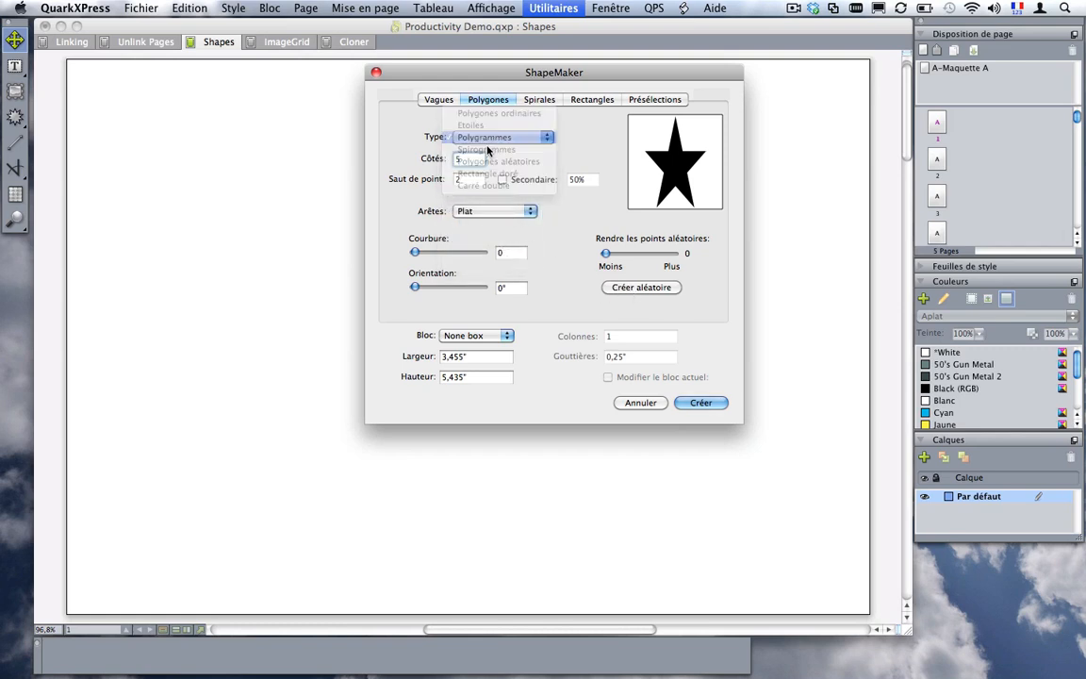
click(492, 138)
click(487, 149)
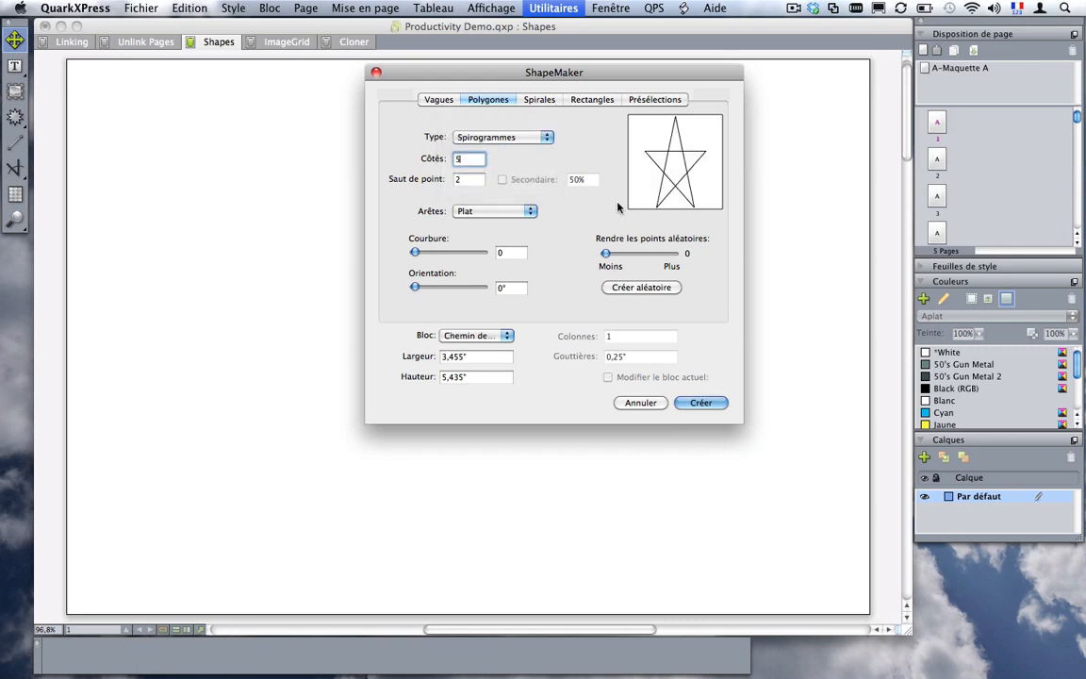
Step: Change the type to Polygones aléatoires and regenerate the random five-sided shape several times
click(501, 138)
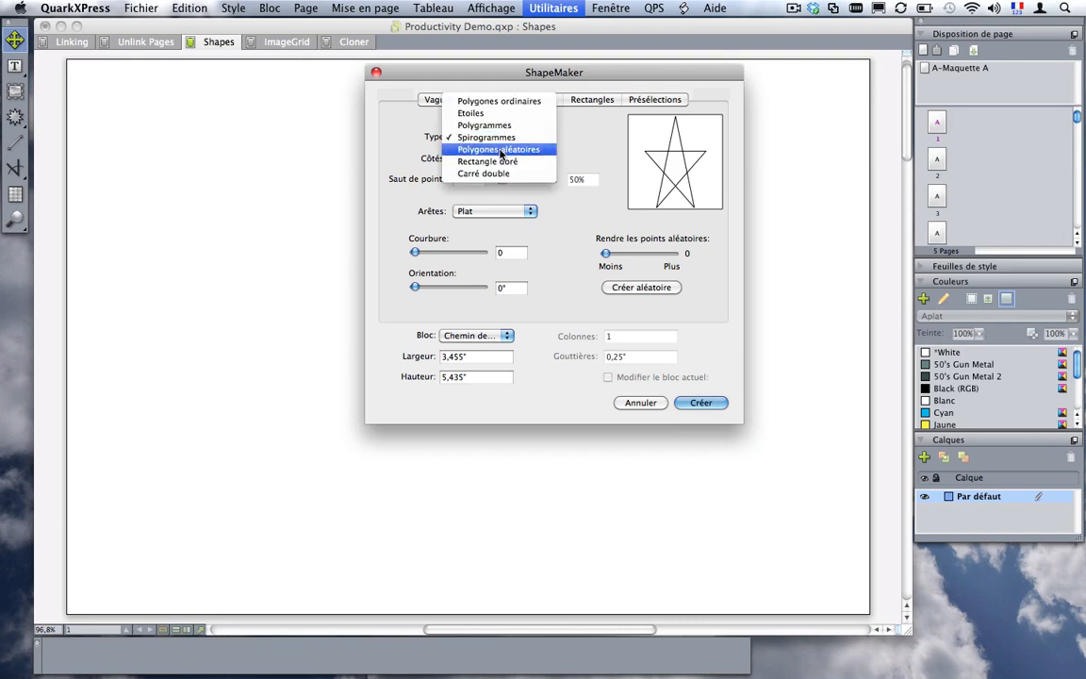
click(501, 150)
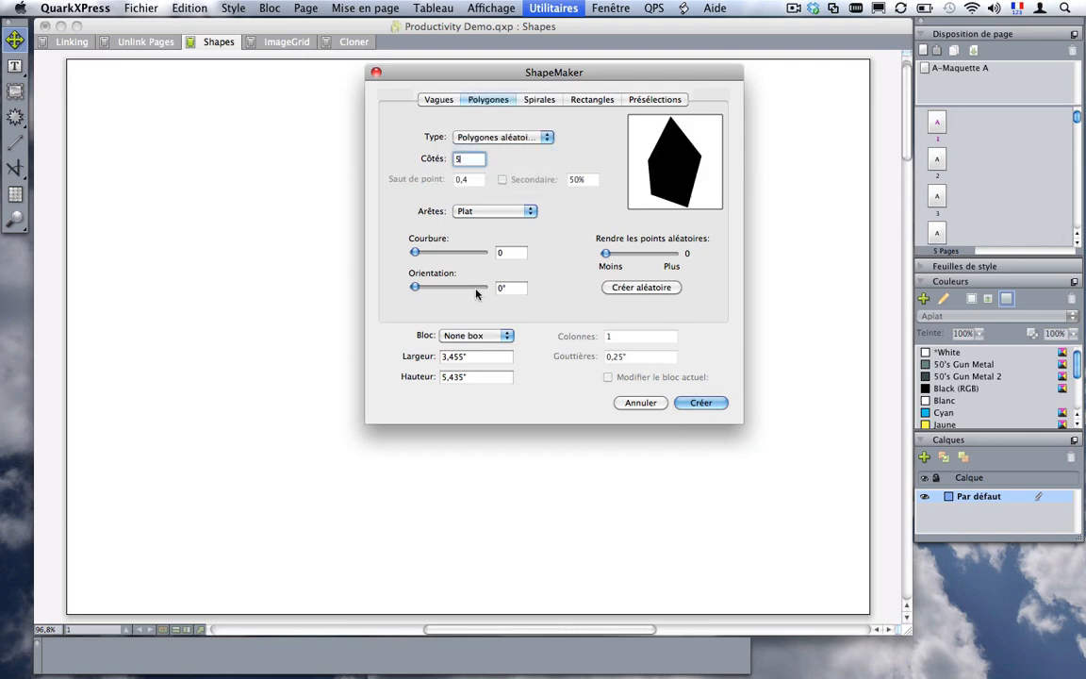
click(626, 291)
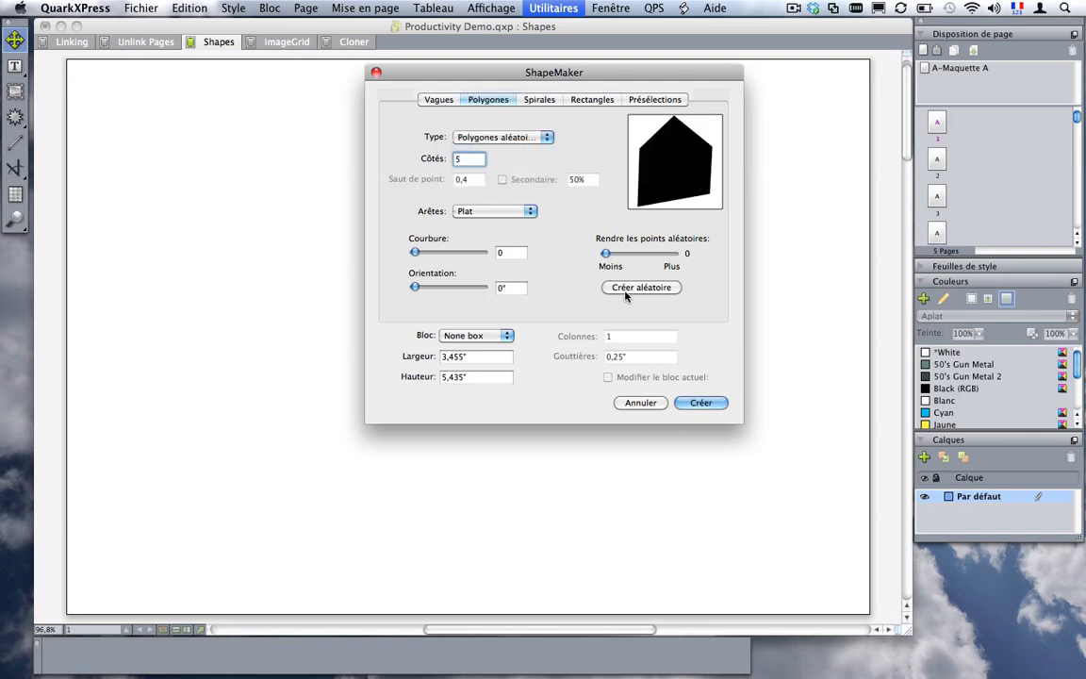
click(626, 291)
click(626, 290)
click(626, 290)
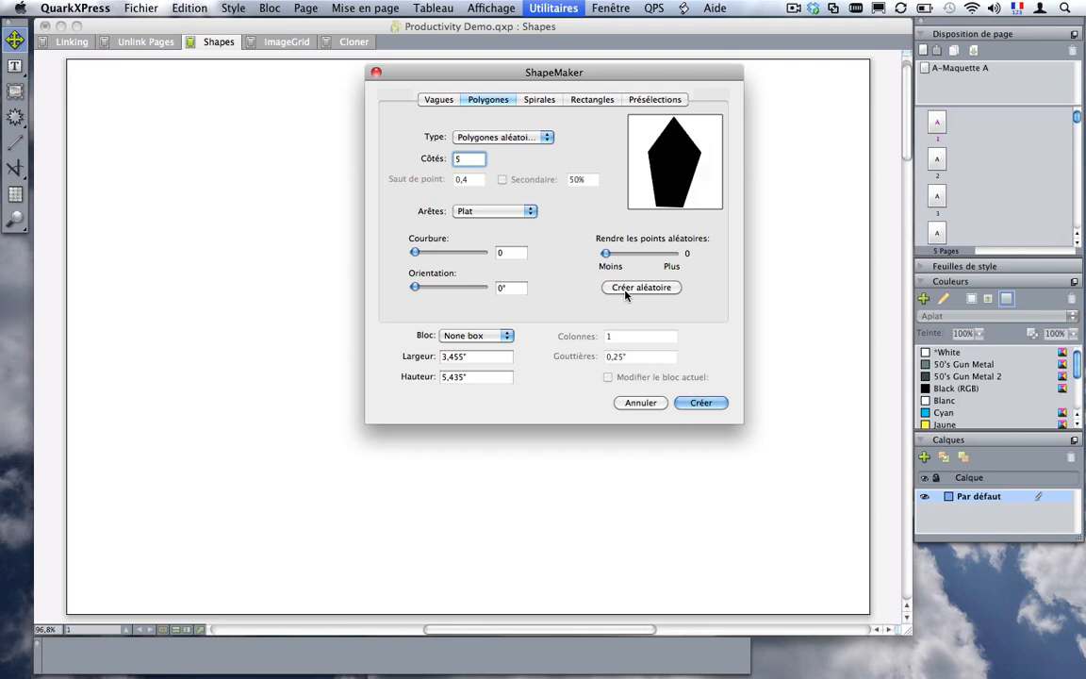
click(626, 291)
click(626, 290)
click(626, 291)
click(617, 290)
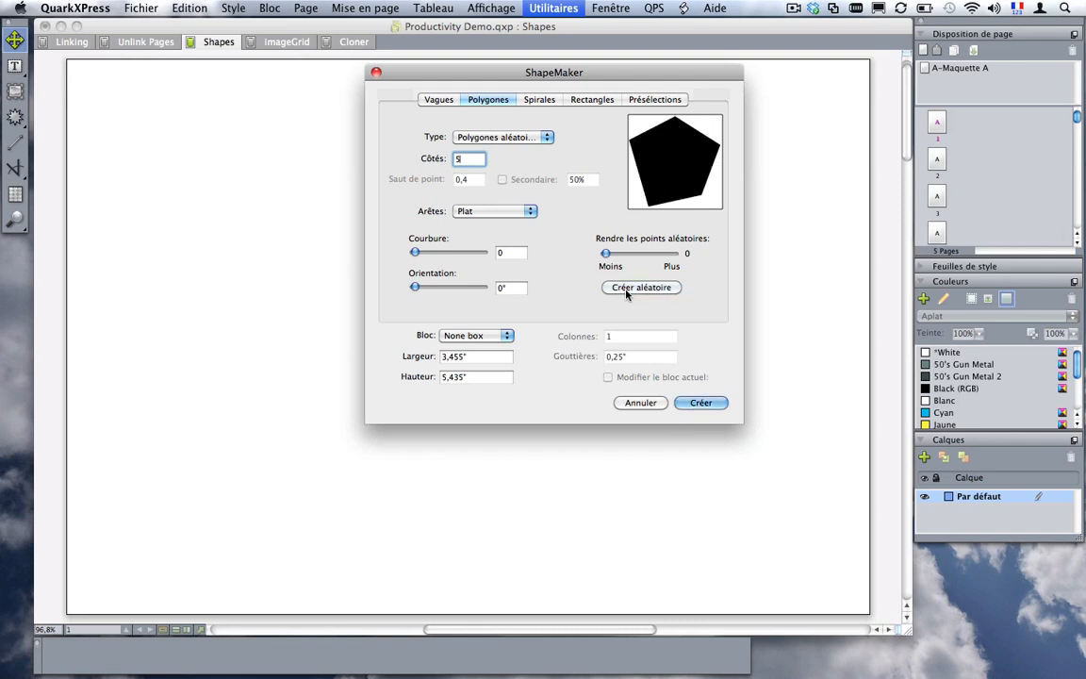
Step: Try the Rectangle doré type and switch the shape to Carré double with Plat edges
click(462, 137)
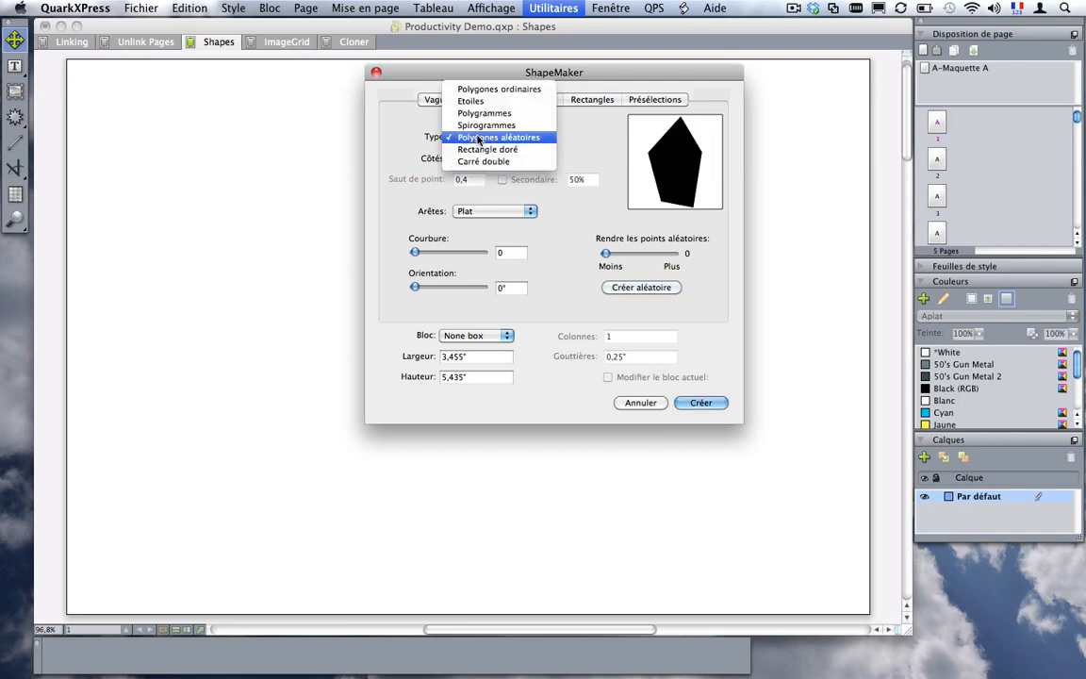
click(485, 152)
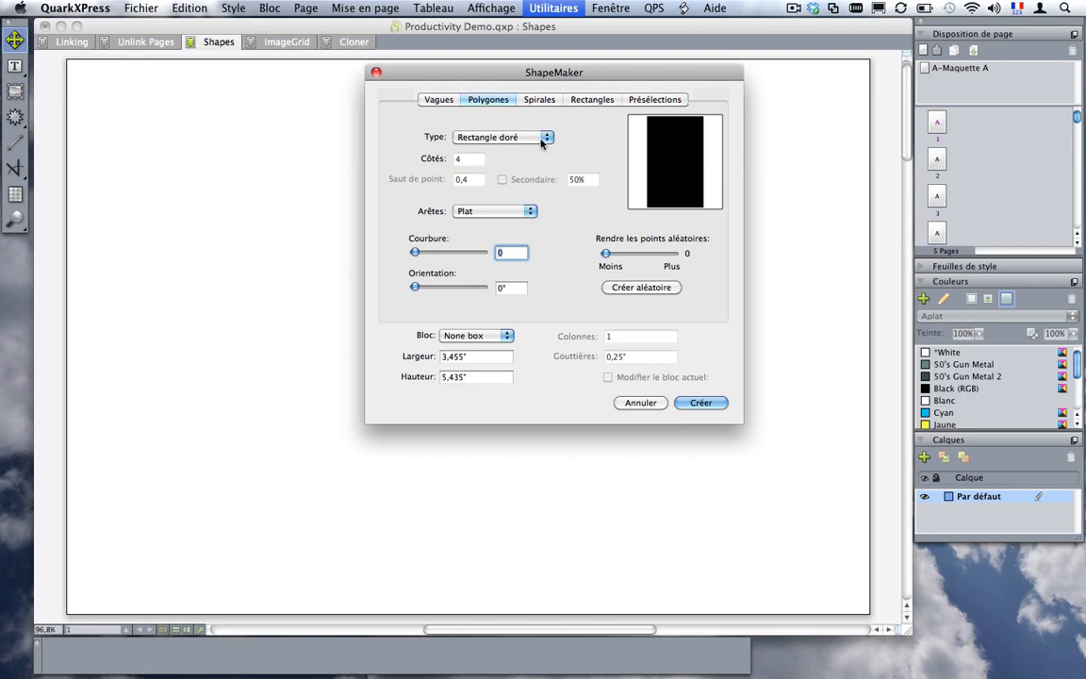
click(546, 137)
click(521, 149)
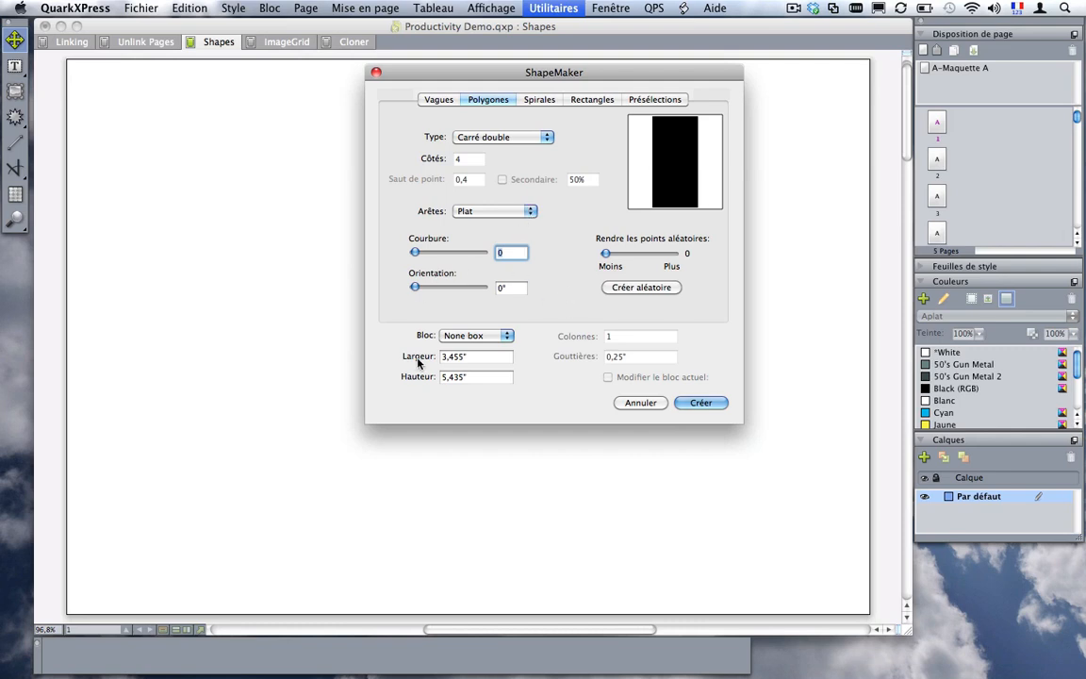
click(479, 211)
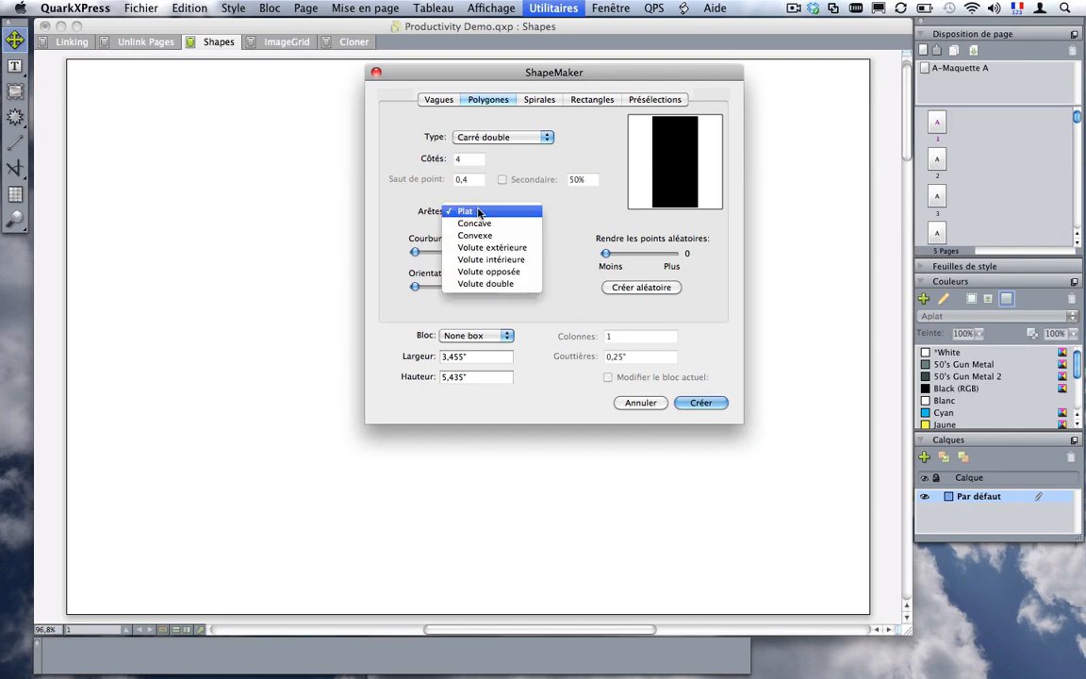
click(567, 216)
Step: Switch to the spiral shapes and give the Archimède spiral 6 turns
click(540, 100)
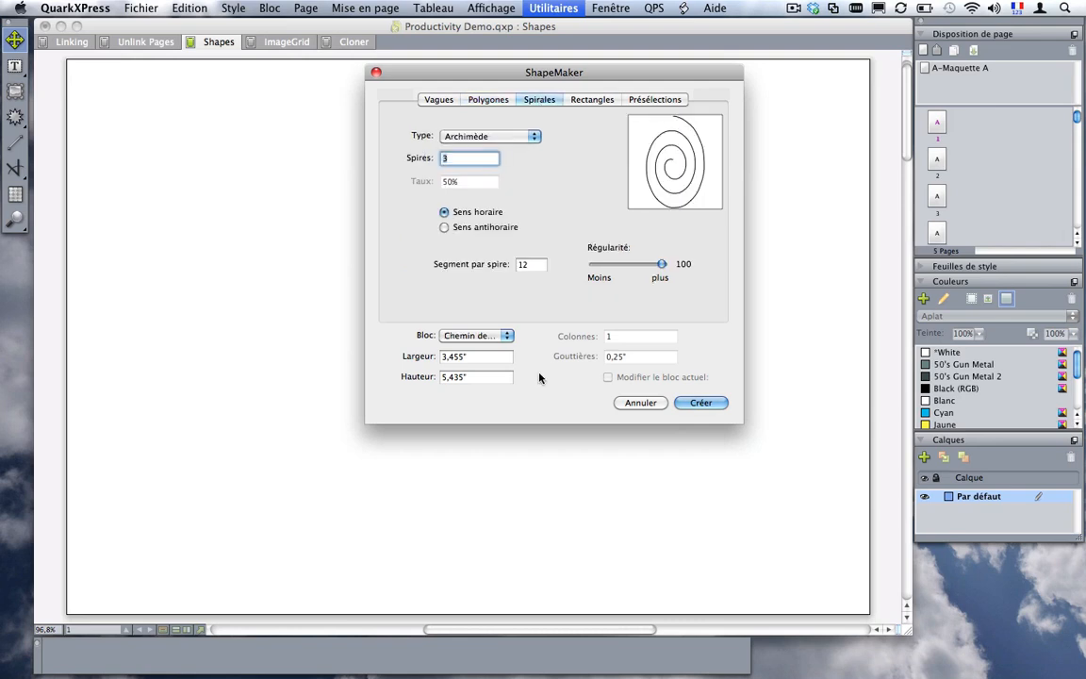
click(451, 137)
click(524, 107)
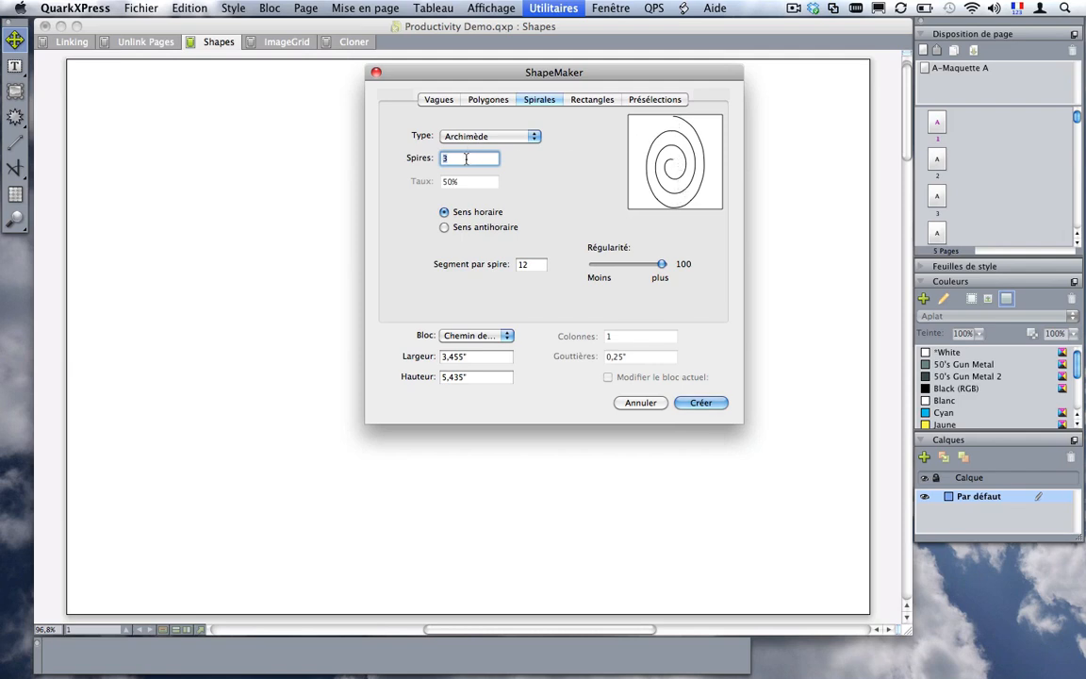
text(6)
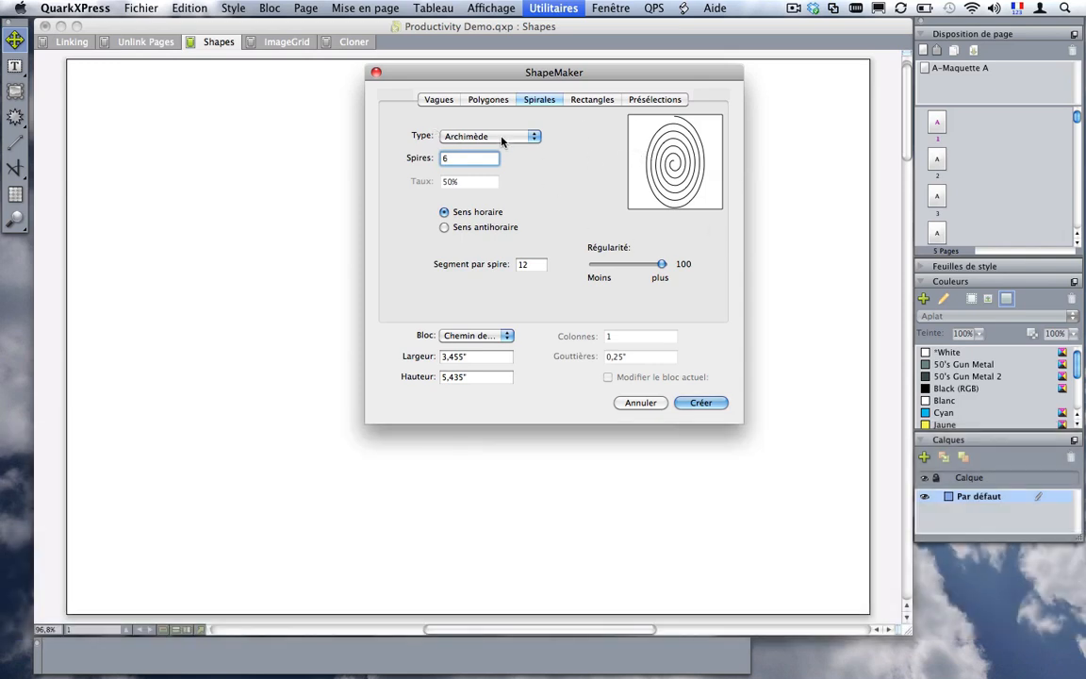
click(502, 139)
click(502, 139)
Step: Set the spiral direction to Sens antihoraire and test a regularity of 0 before restoring it to 100
click(443, 229)
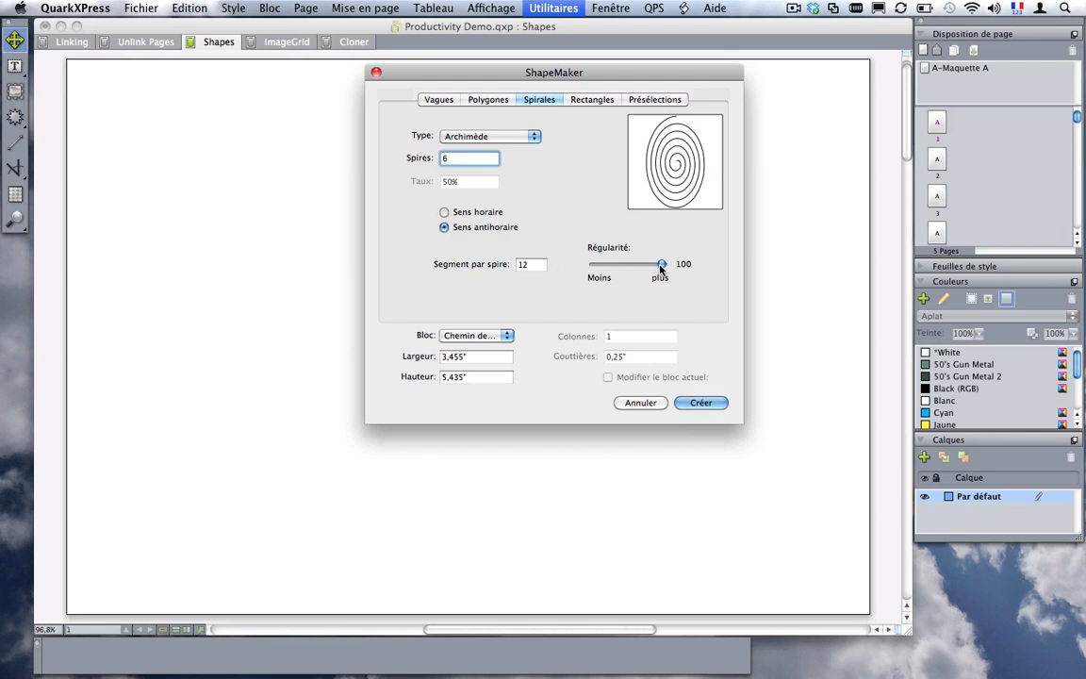
drag(661, 264, 553, 267)
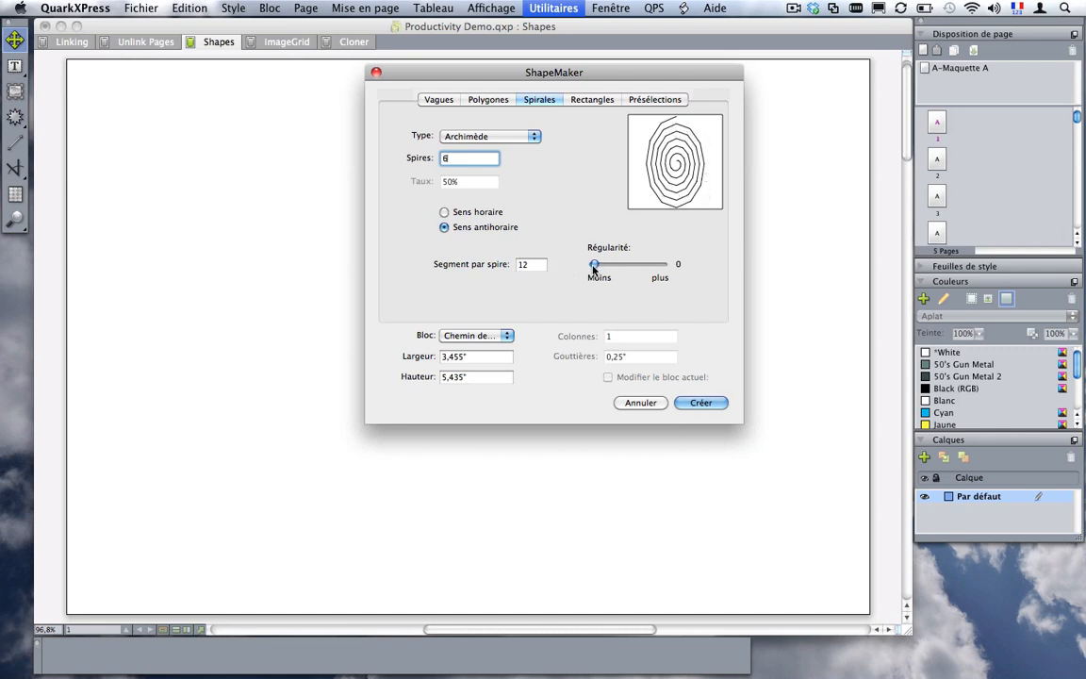
drag(594, 265, 667, 266)
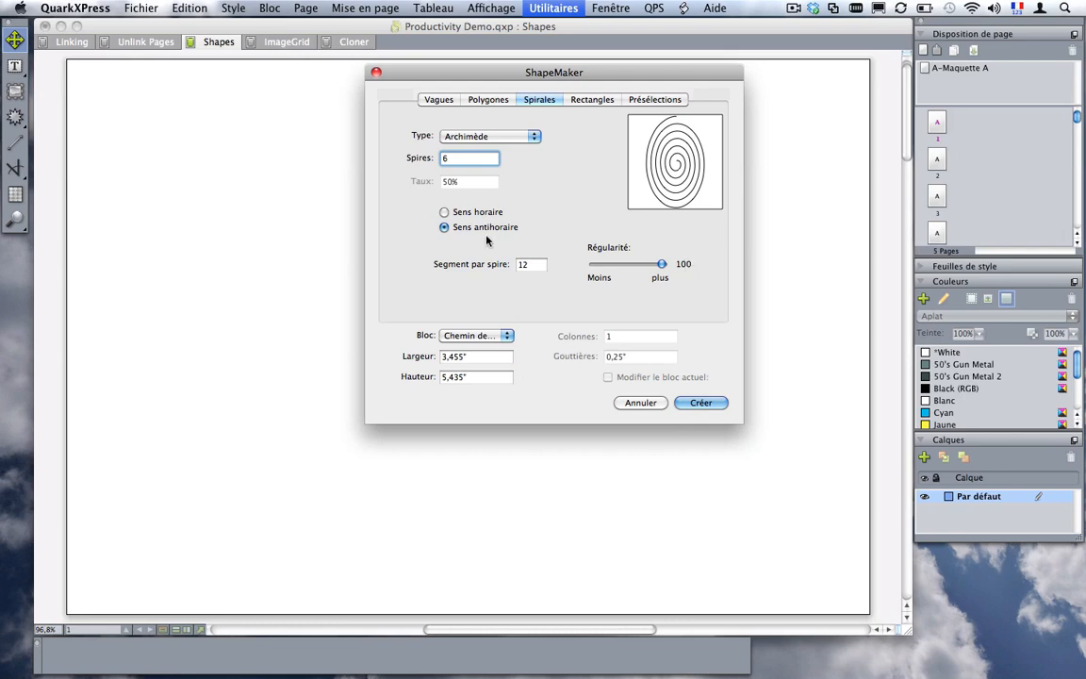
Step: Change the spiral type to Dorée and set its number of turns to 12
click(480, 137)
click(476, 149)
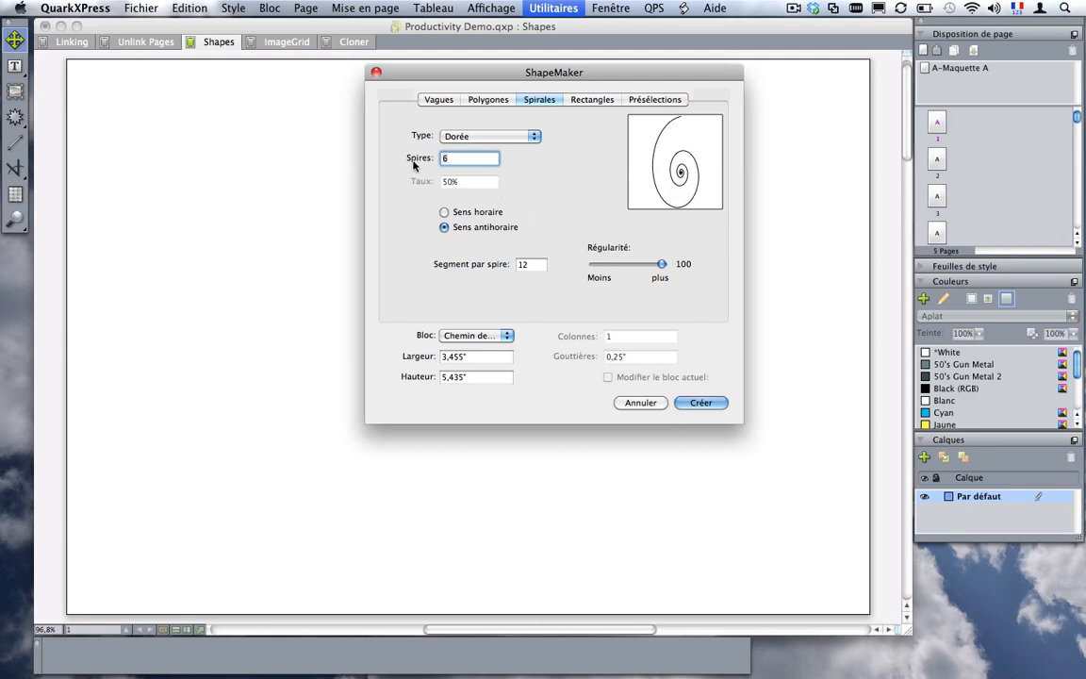
text(12)
Step: Change the spiral type to Personnalisée, keeping the regularity at 100, and check the available box types
click(492, 141)
click(494, 149)
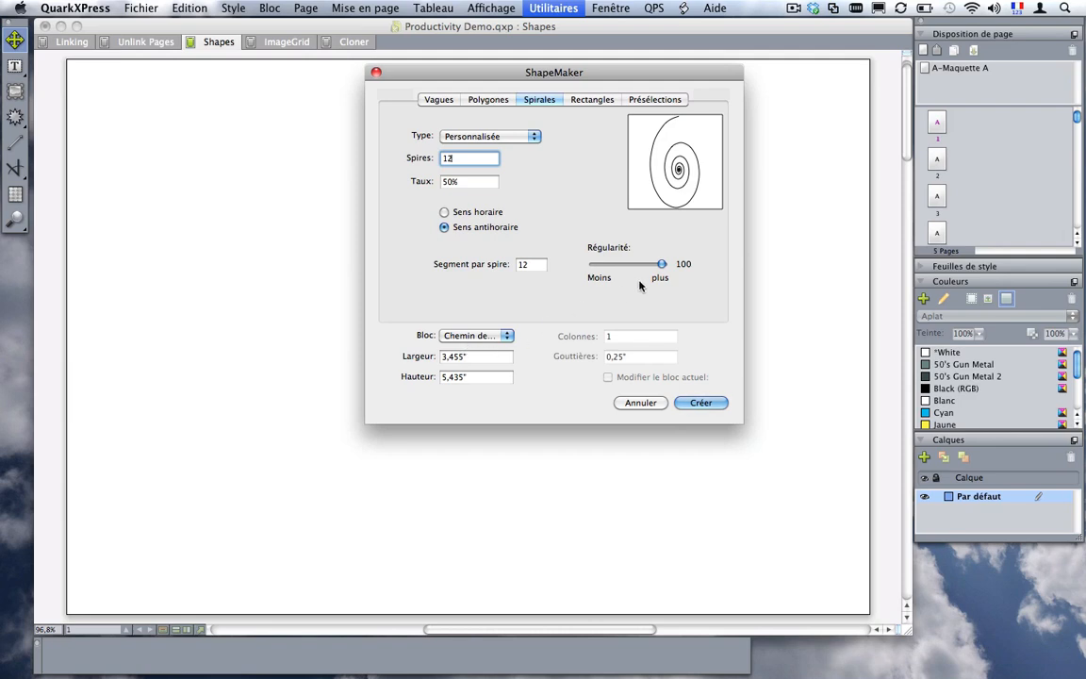
mouse_move(665, 265)
mouse_down()
mouse_move(590, 265)
mouse_move(663, 265)
mouse_up()
click(500, 335)
click(357, 299)
Step: Switch to the rectangle shapes and define a rectangle with Normal corners, 5" wide and 8" high
click(593, 100)
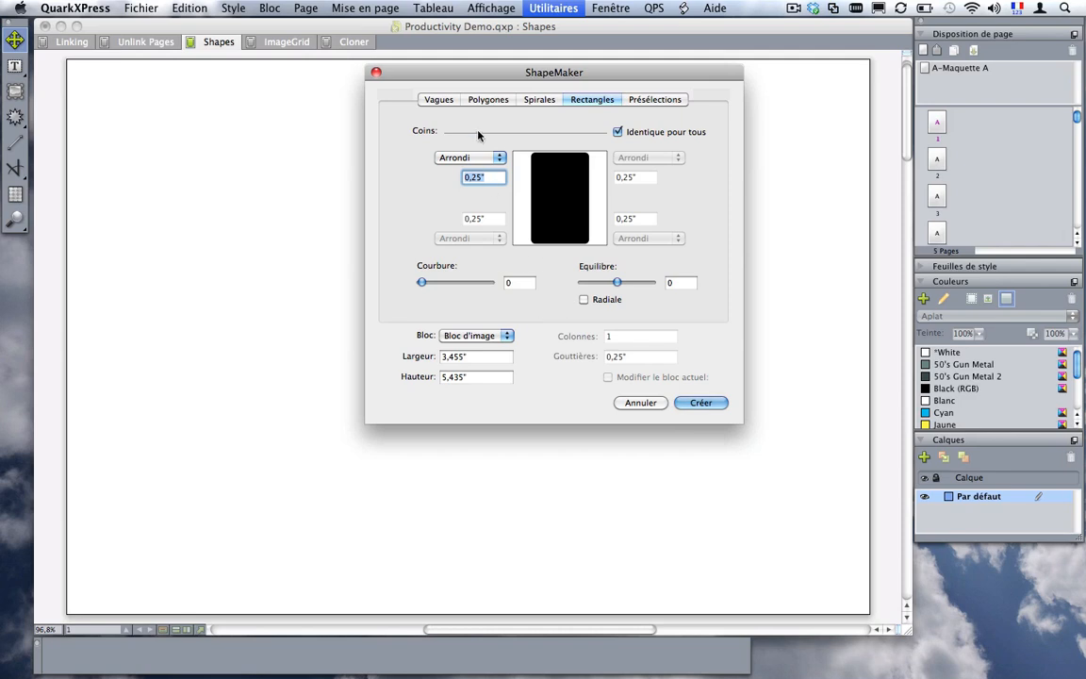
click(461, 157)
click(458, 144)
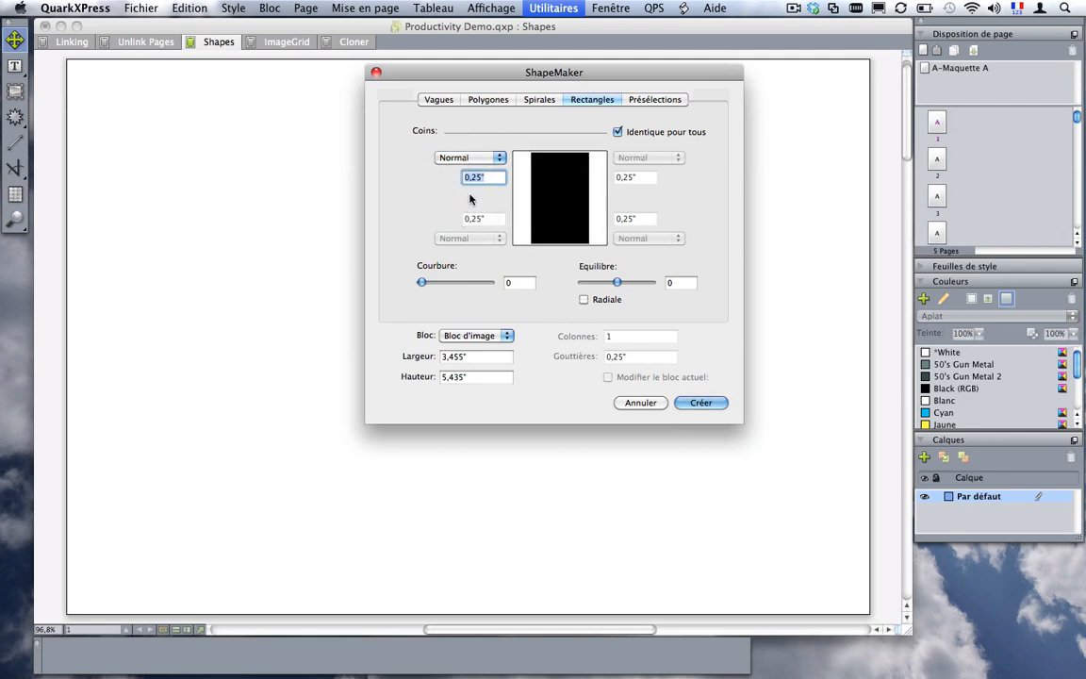
click(477, 359)
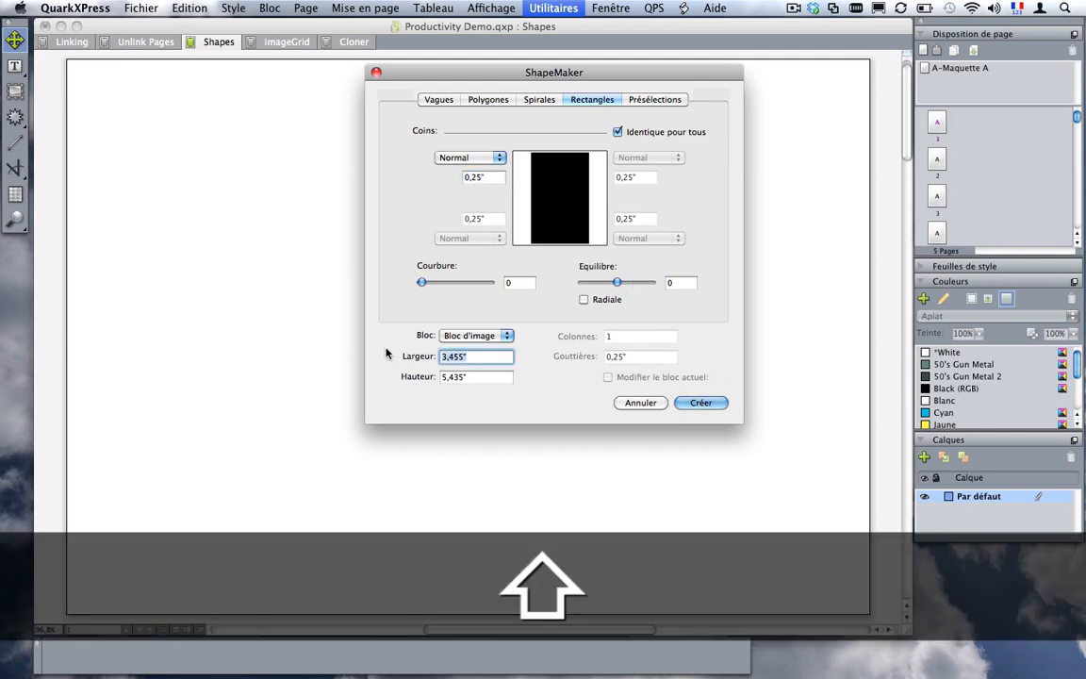
text(5)
key(Tab)
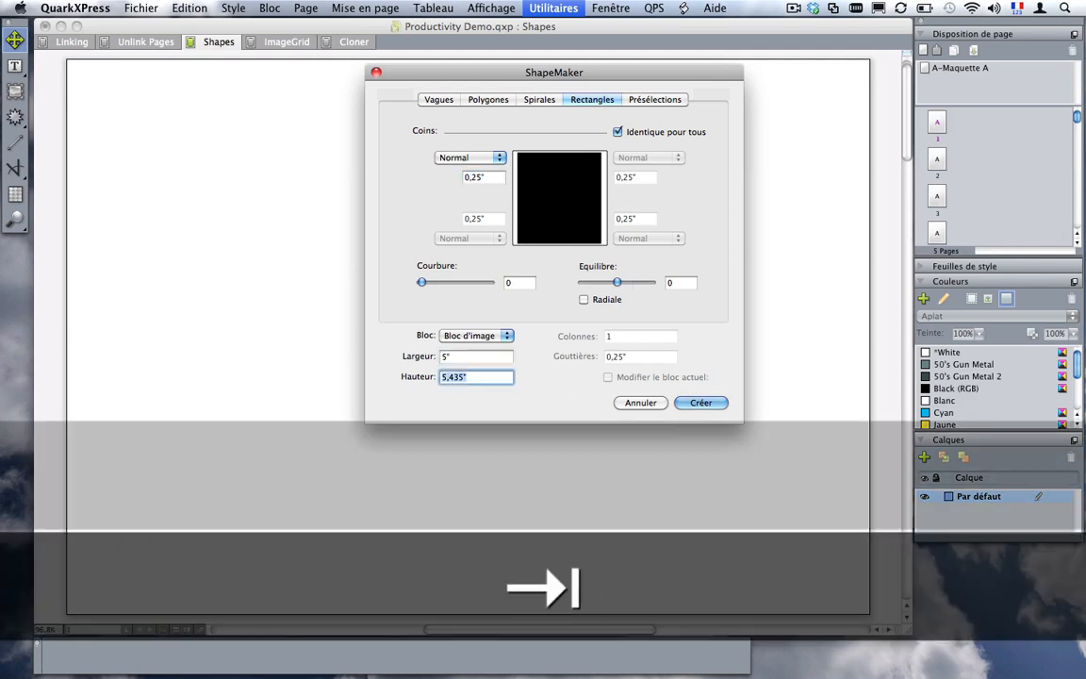
text(8)
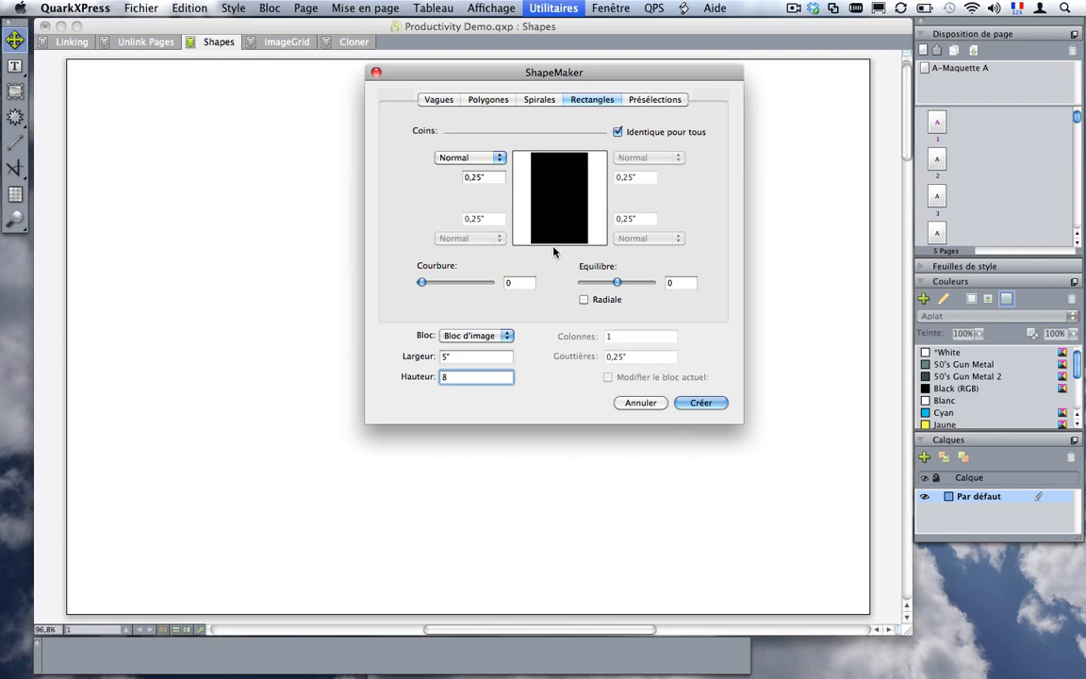
Step: Give all four corners of the rectangle the Arrondi style with a 1" radius
click(617, 132)
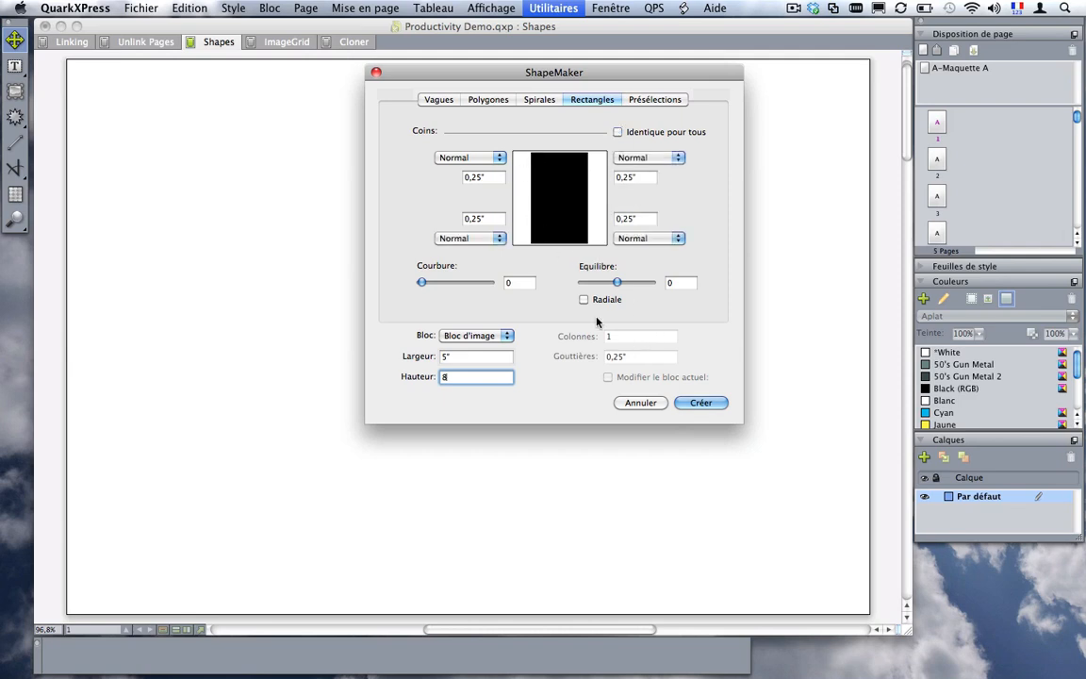
click(617, 132)
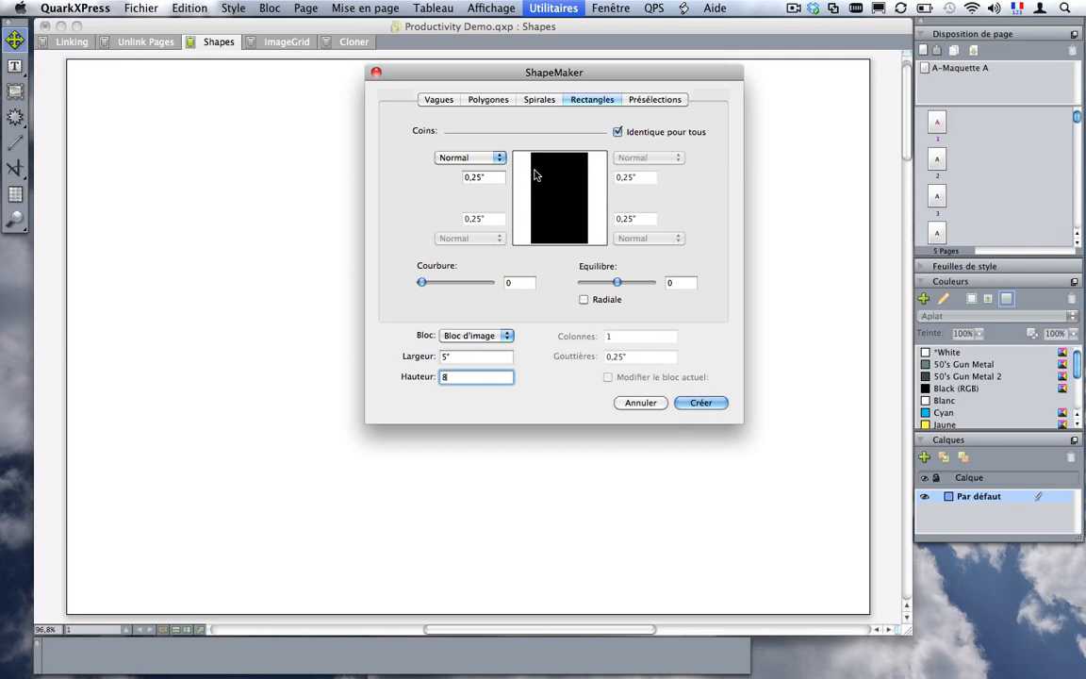
click(500, 158)
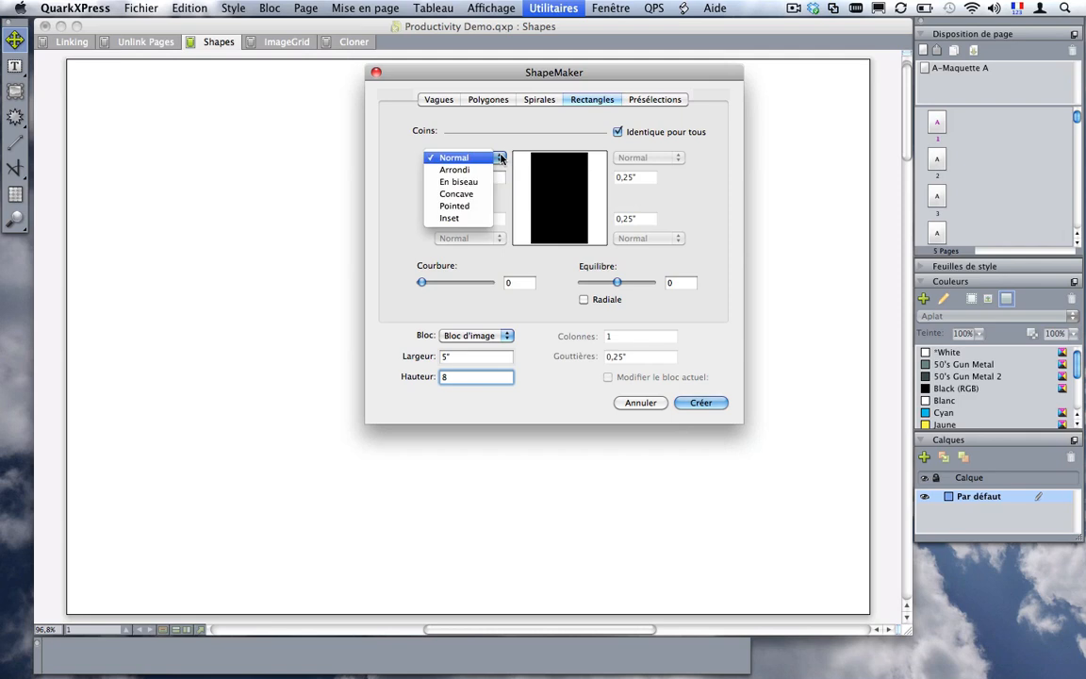
click(455, 169)
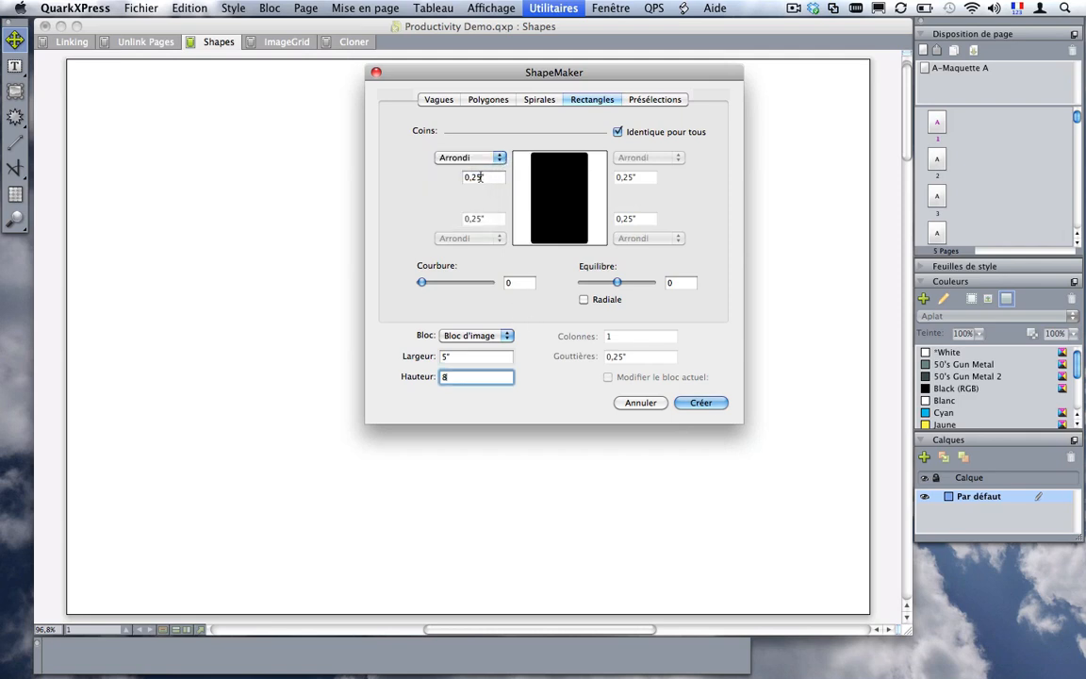
double_click(480, 179)
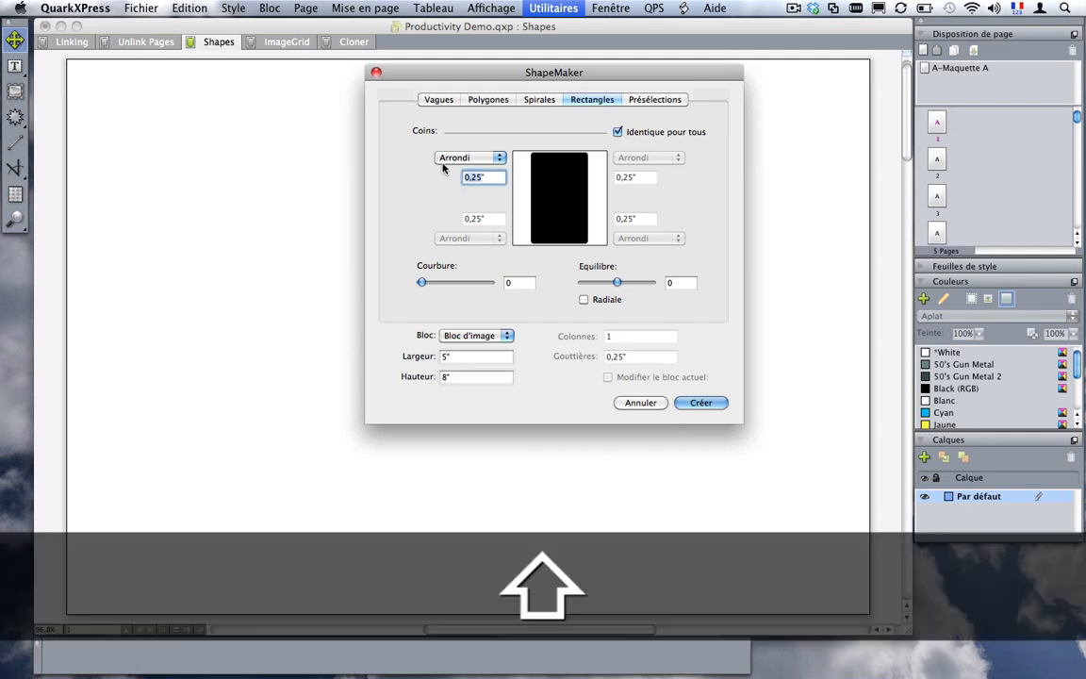
text(1)
key(Tab)
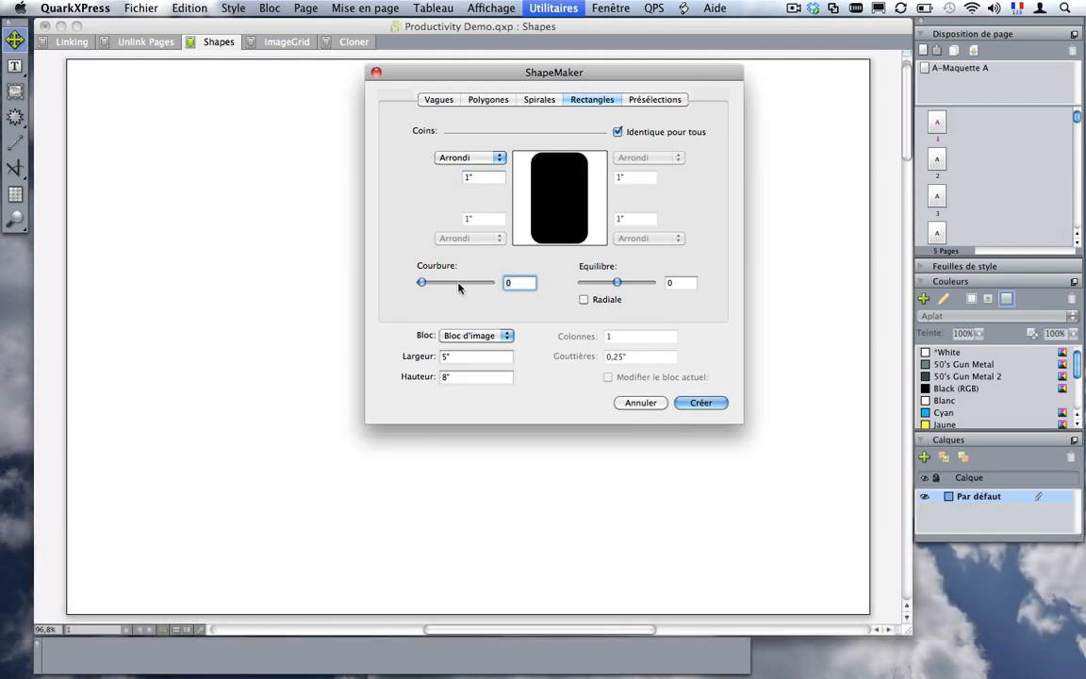
Step: Try a balance of -3 with Radiale enabled, and settle on curvature 0 and balance 0,9 with Radiale disabled
text(,1)
mouse_move(426, 285)
mouse_down()
mouse_move(503, 285)
mouse_move(420, 285)
mouse_up()
drag(617, 283, 583, 282)
click(583, 299)
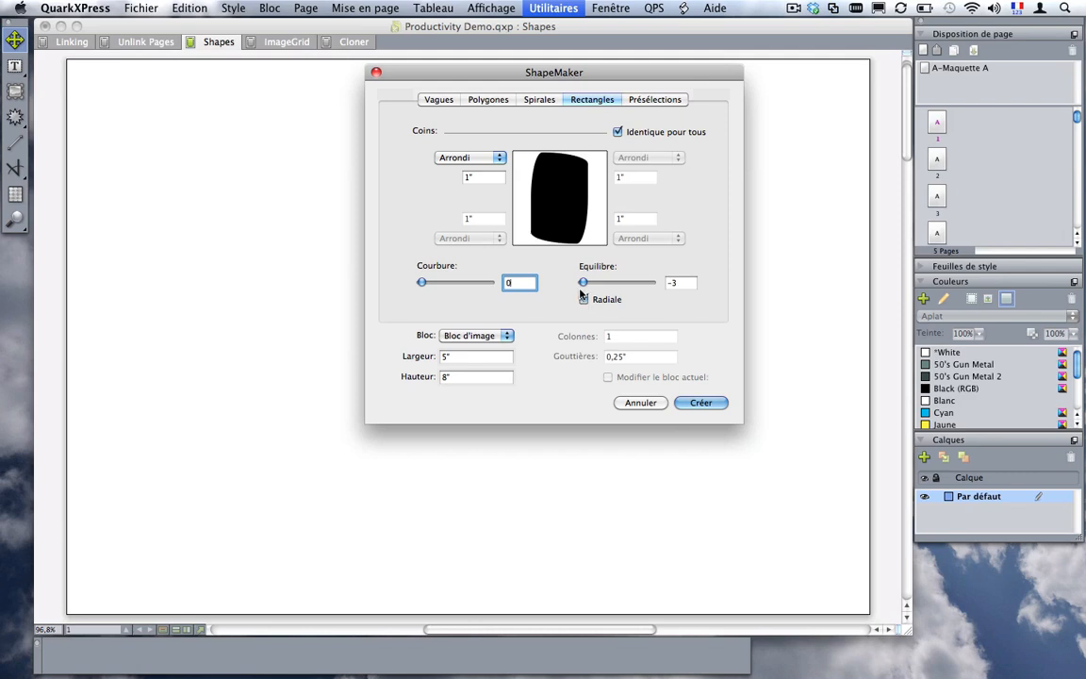
click(584, 299)
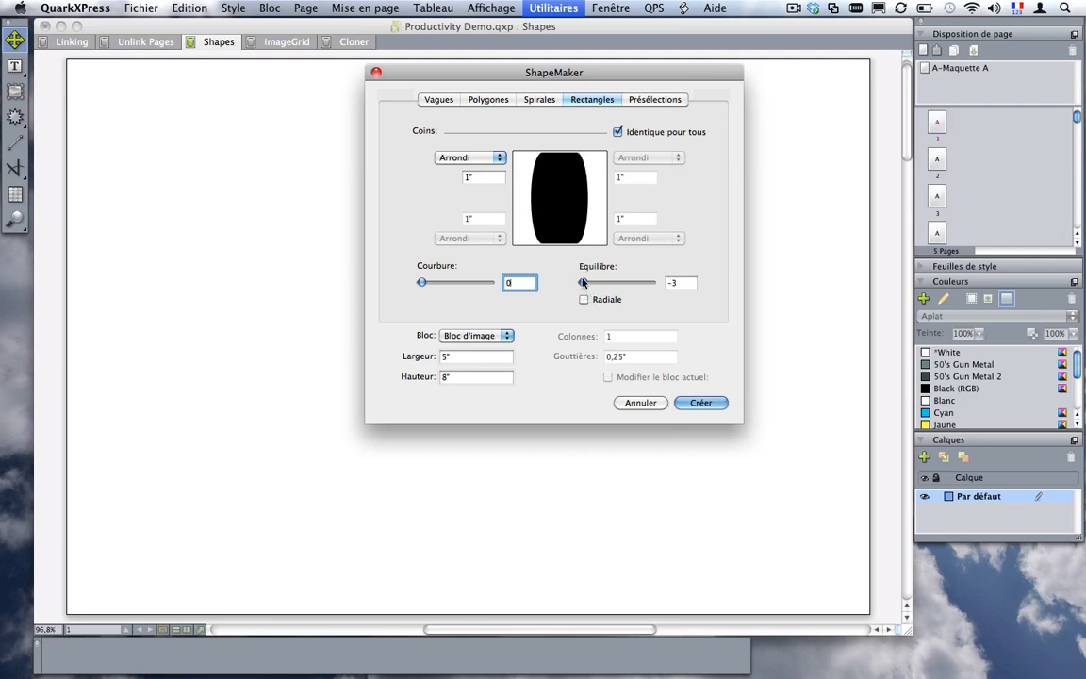
drag(583, 282, 627, 283)
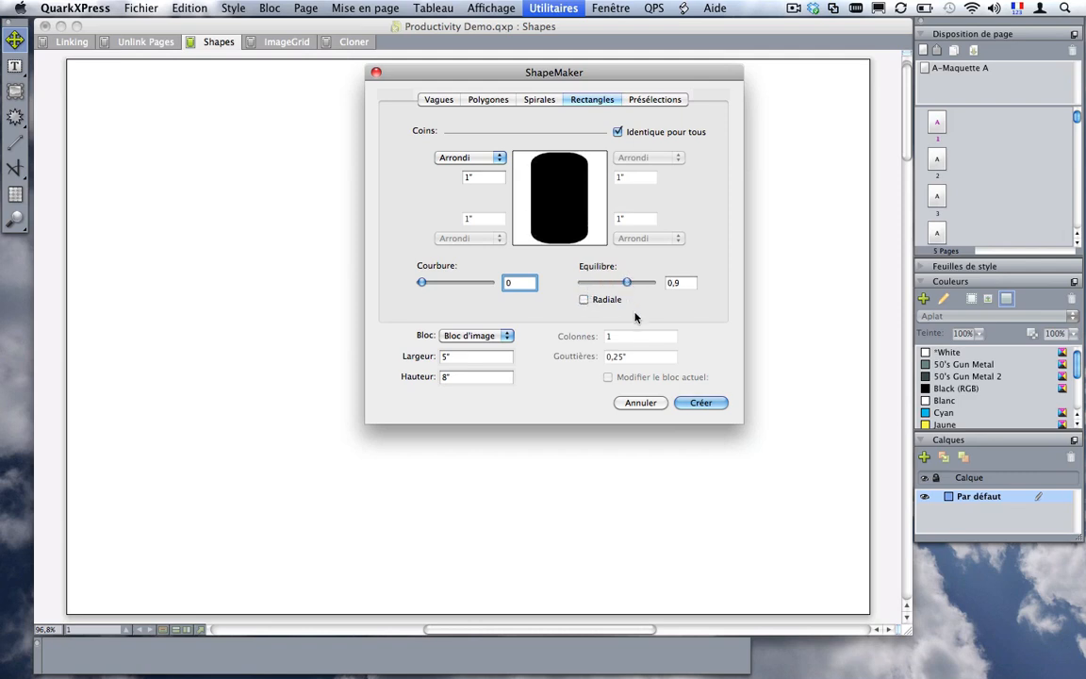
Step: Allow different corner styles and make the upper-right corner En biseau, the lower-right Concave and the lower-left Pointed
click(618, 132)
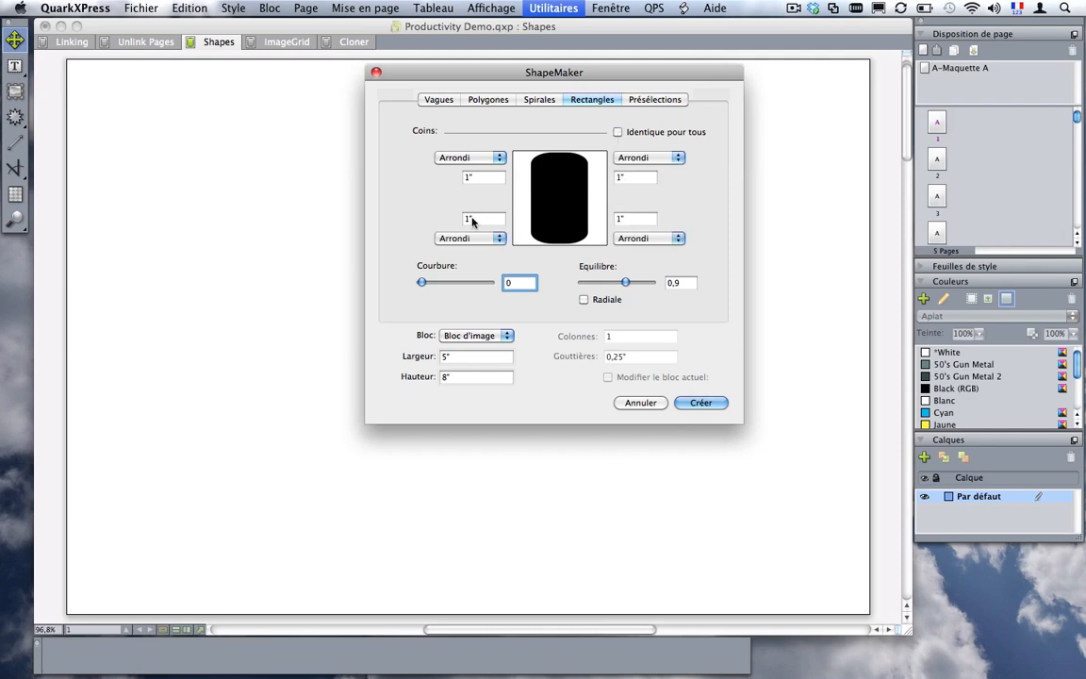
click(657, 158)
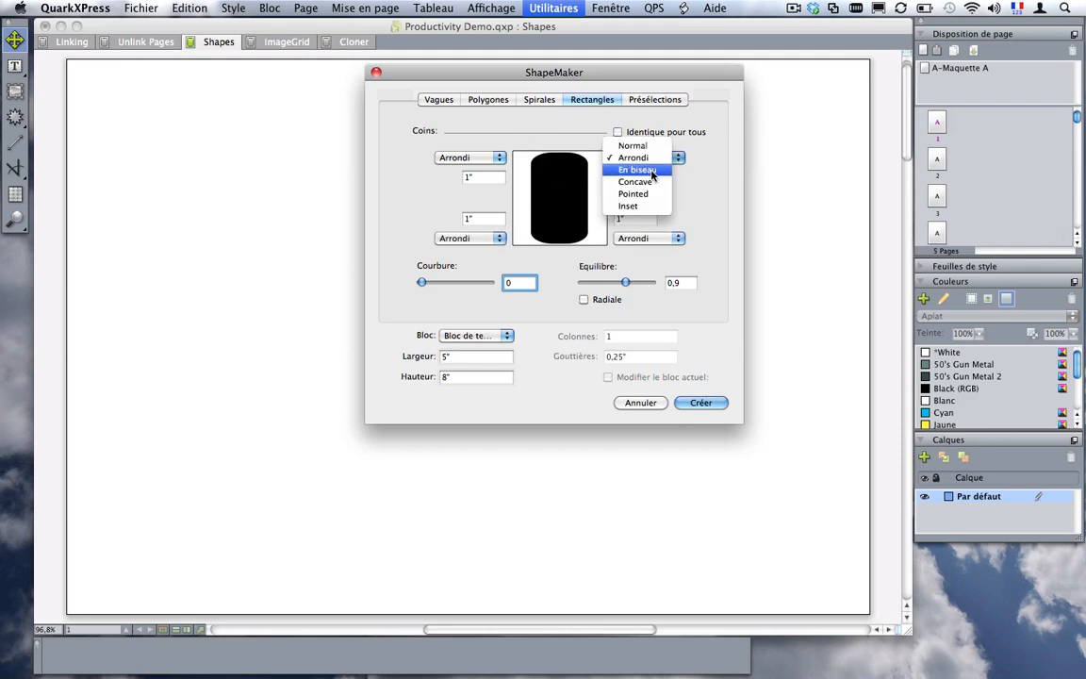
click(652, 173)
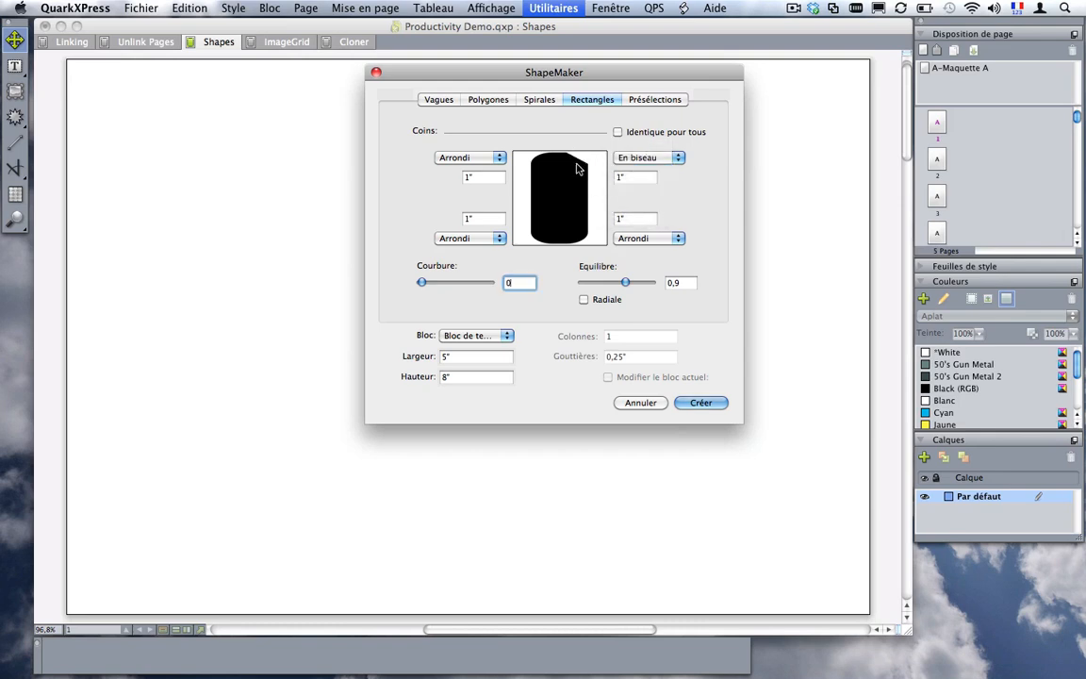
click(650, 238)
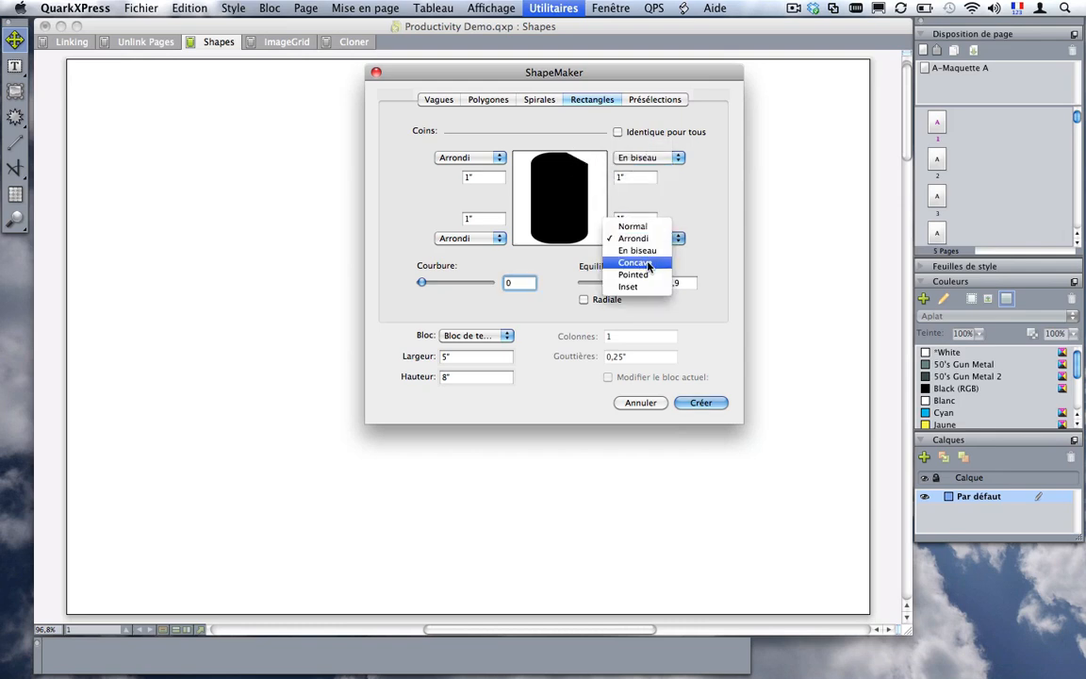
click(626, 260)
click(462, 237)
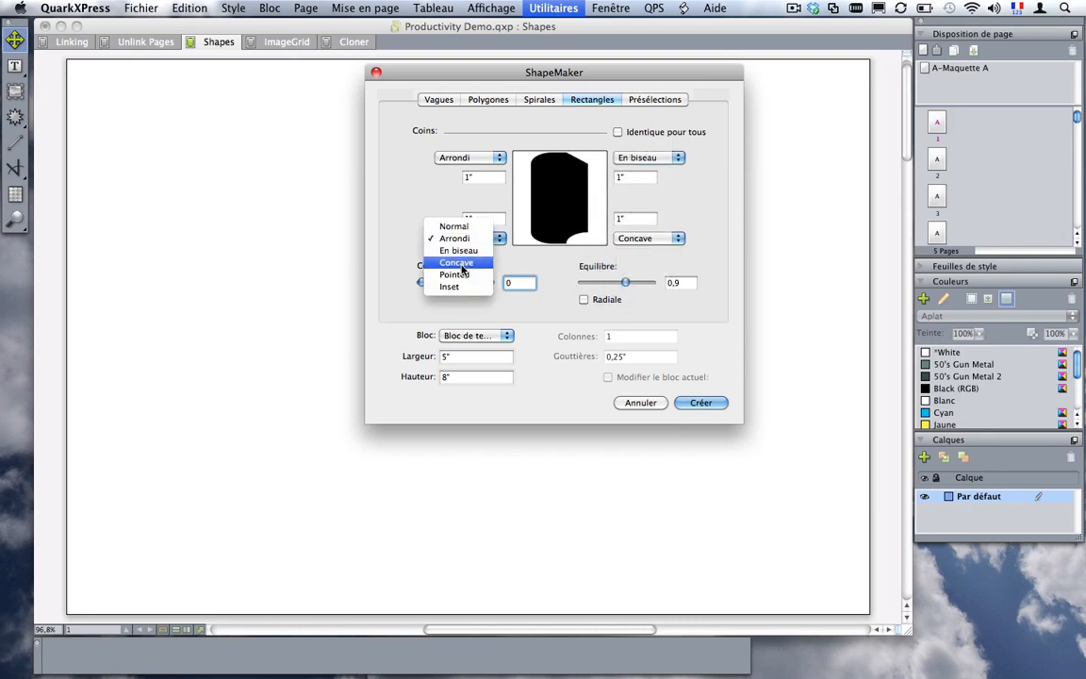
click(457, 275)
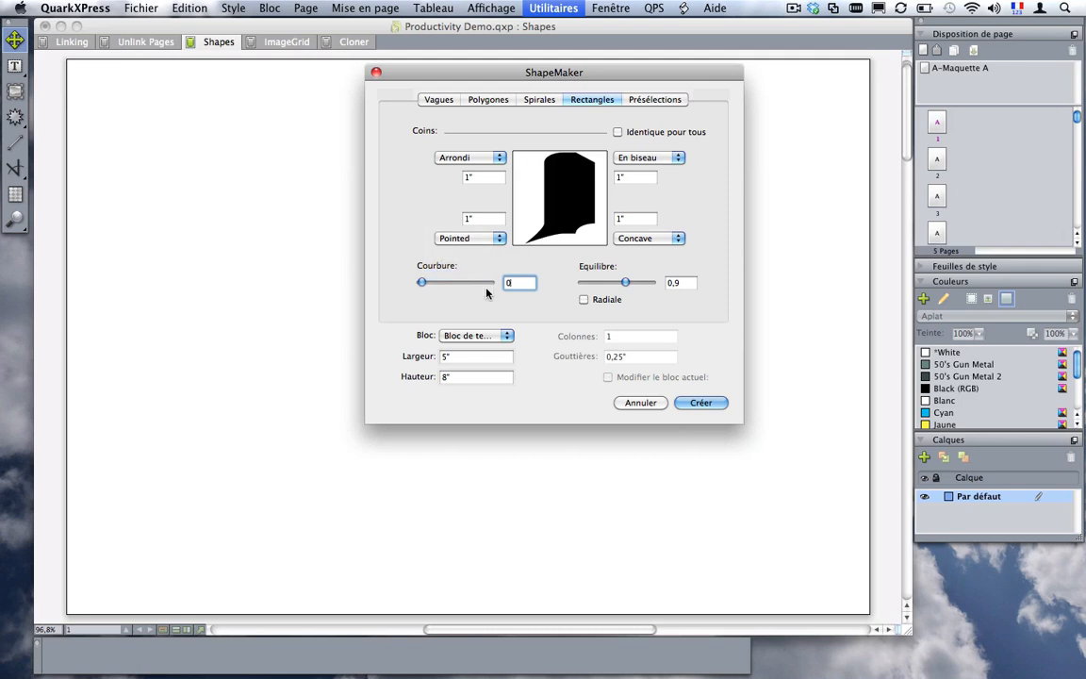
click(476, 159)
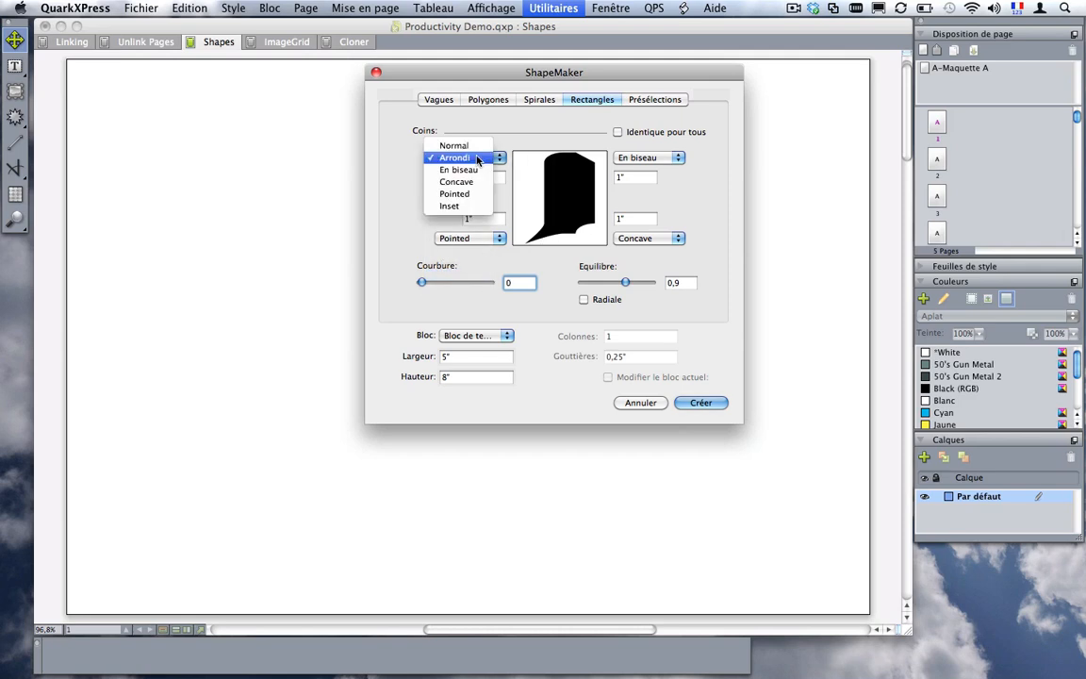
Step: Create a rectangle shape with an Inset upper-left corner, filled with 50's Gun Metal 2, and delete it from the page
click(446, 208)
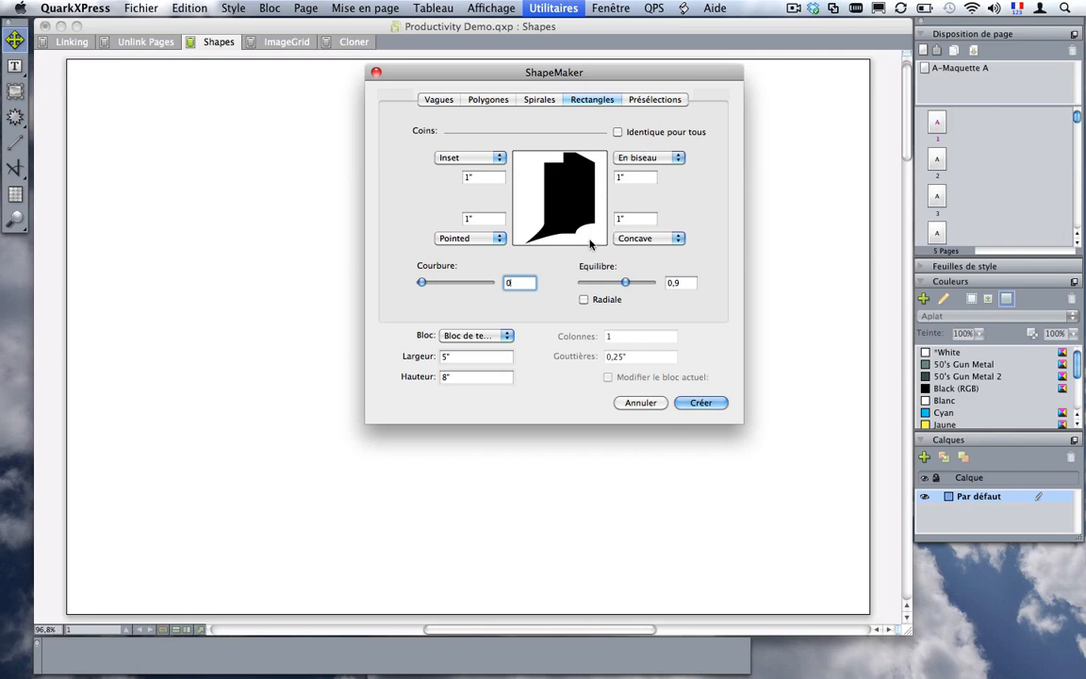
click(700, 403)
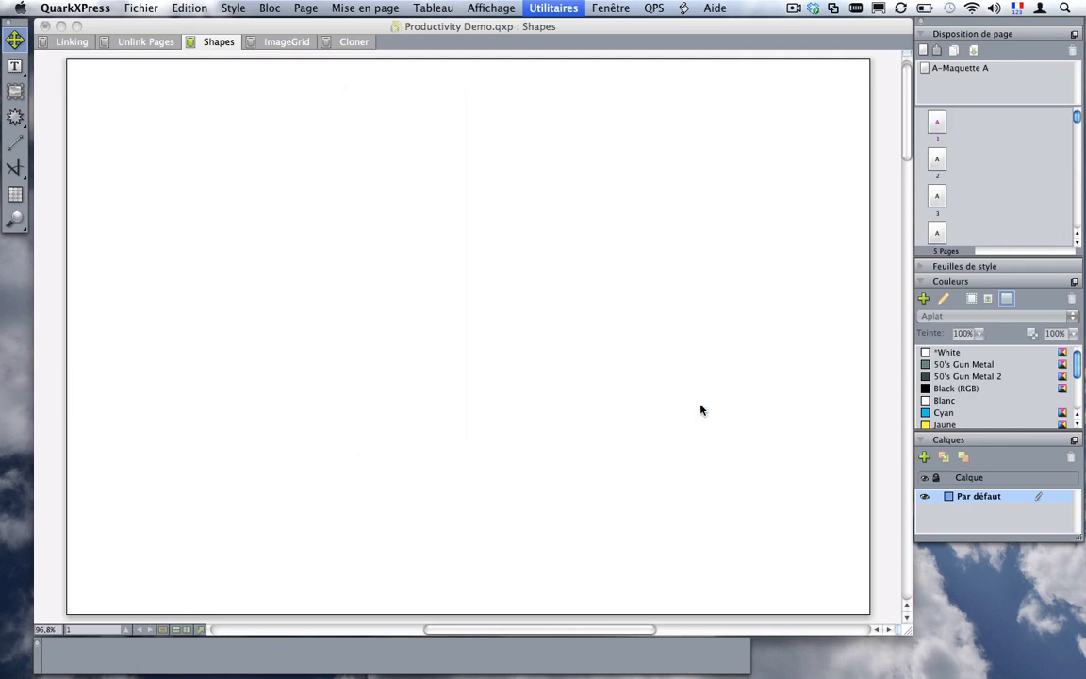
click(961, 388)
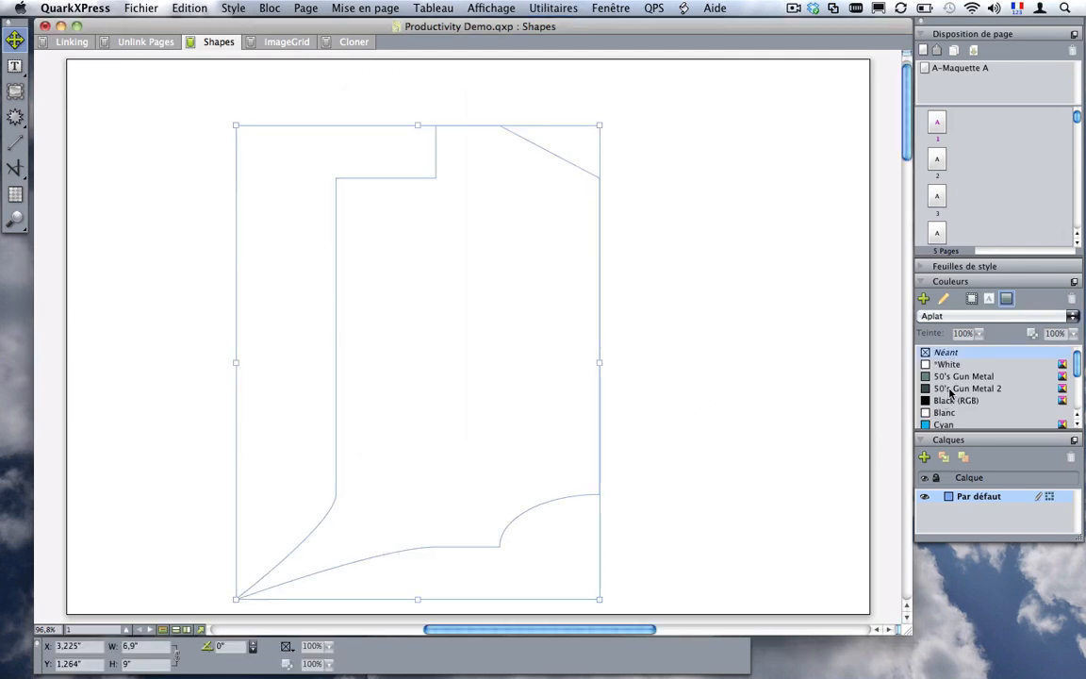
drag(463, 403, 455, 360)
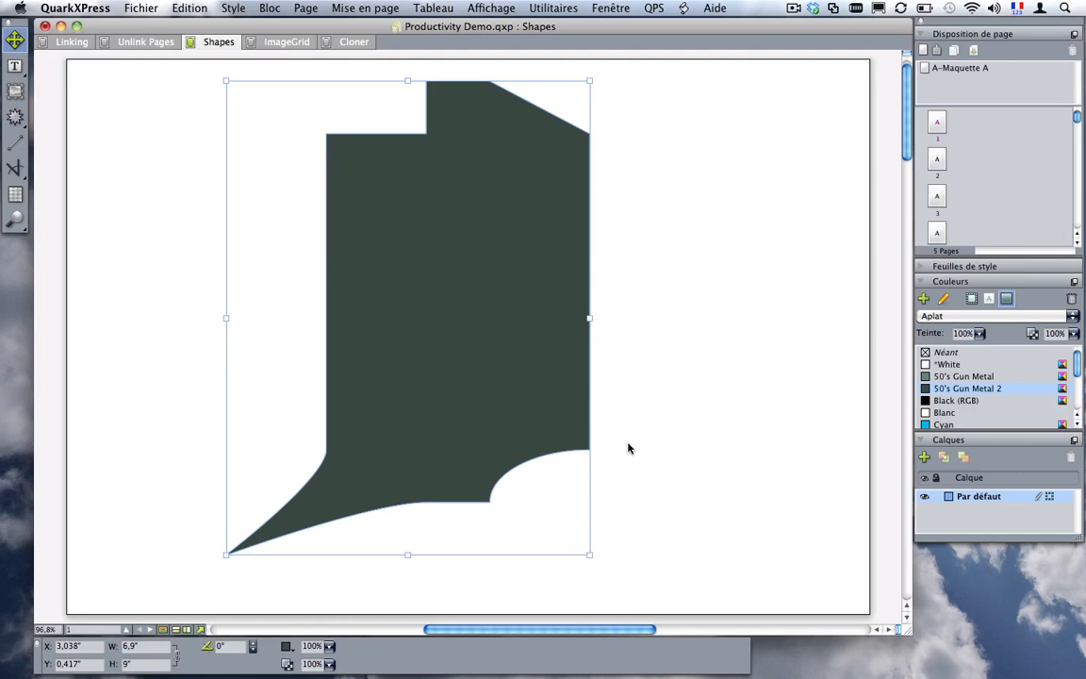
key(super+k)
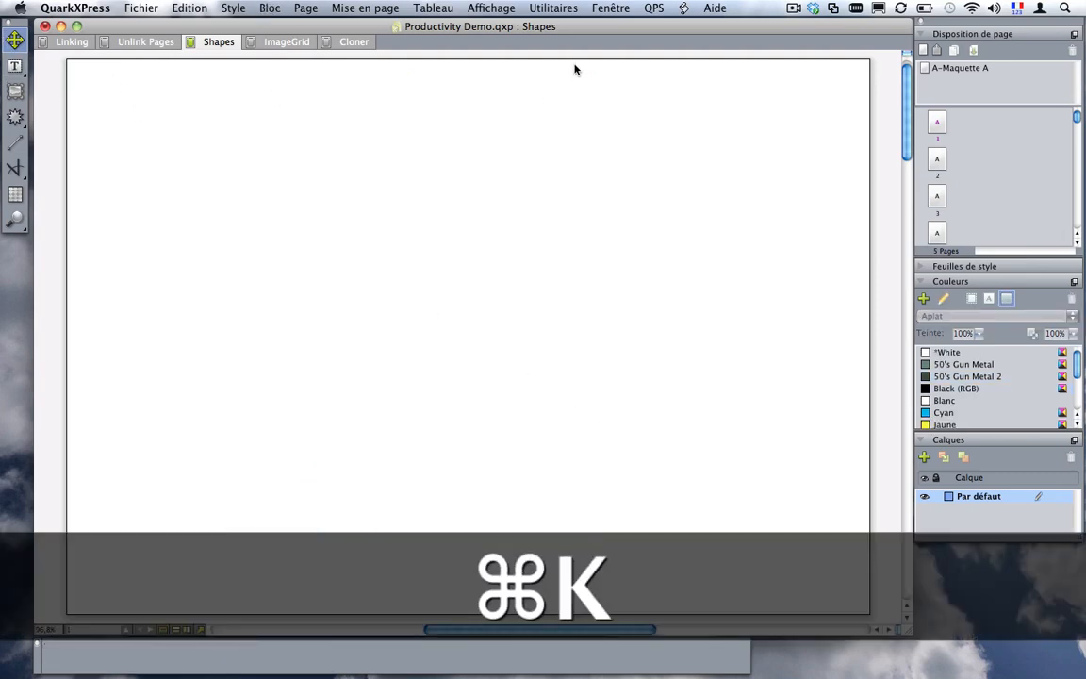
Step: Start a new ShapeMaker rectangle with both upper corners set to Arrondi and both lower corners set to Normal
click(554, 7)
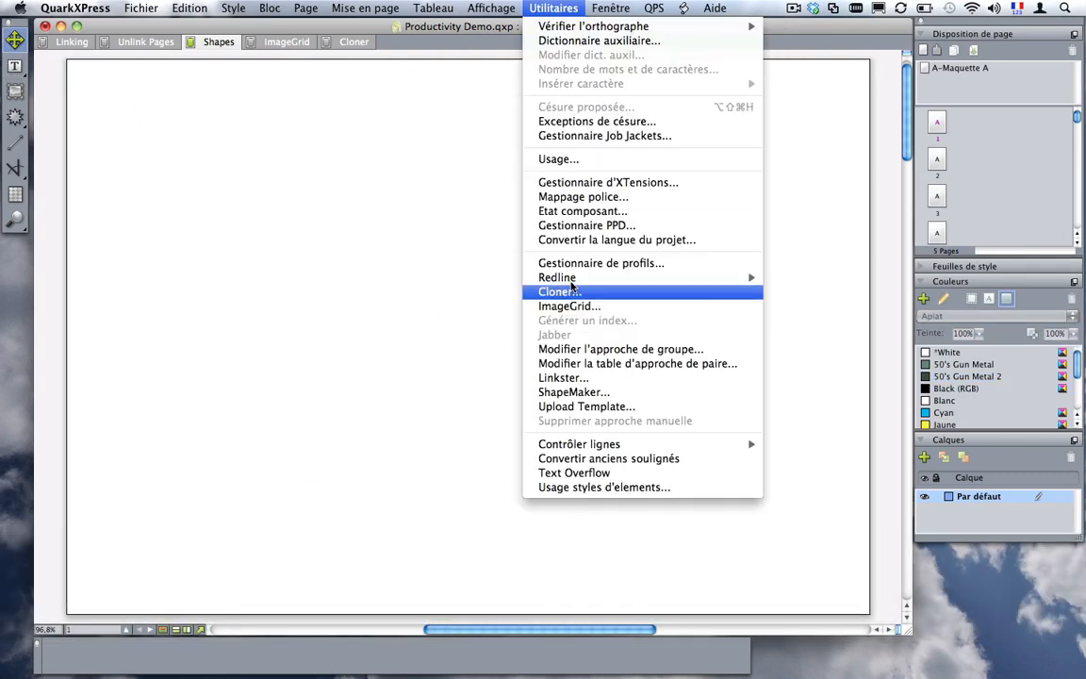
click(573, 391)
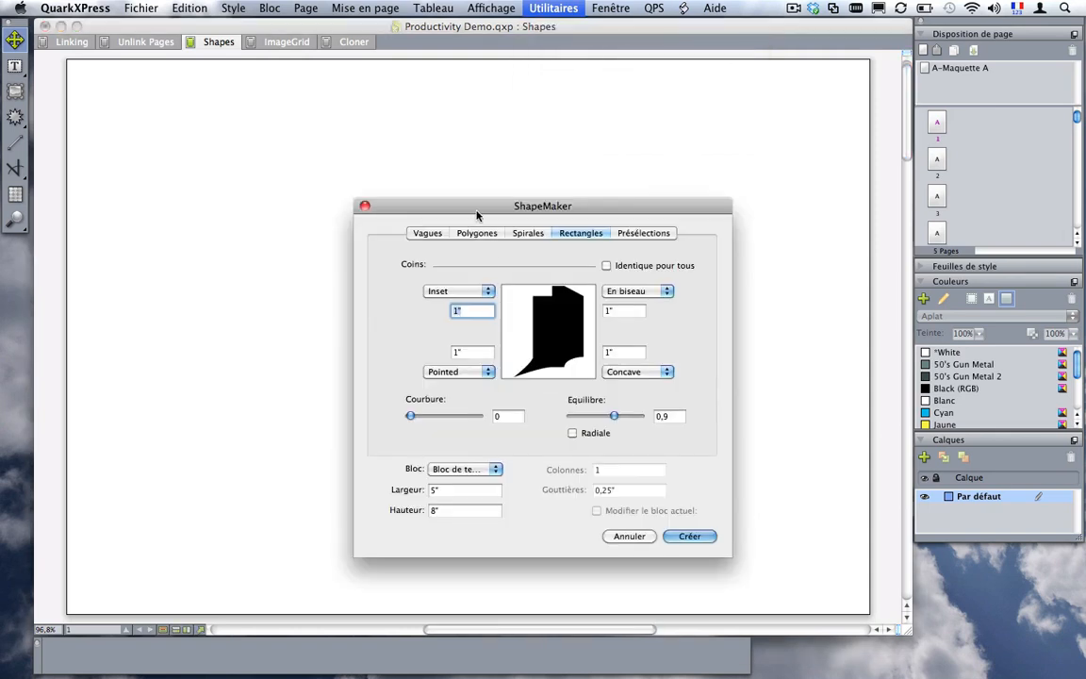
drag(477, 215, 436, 132)
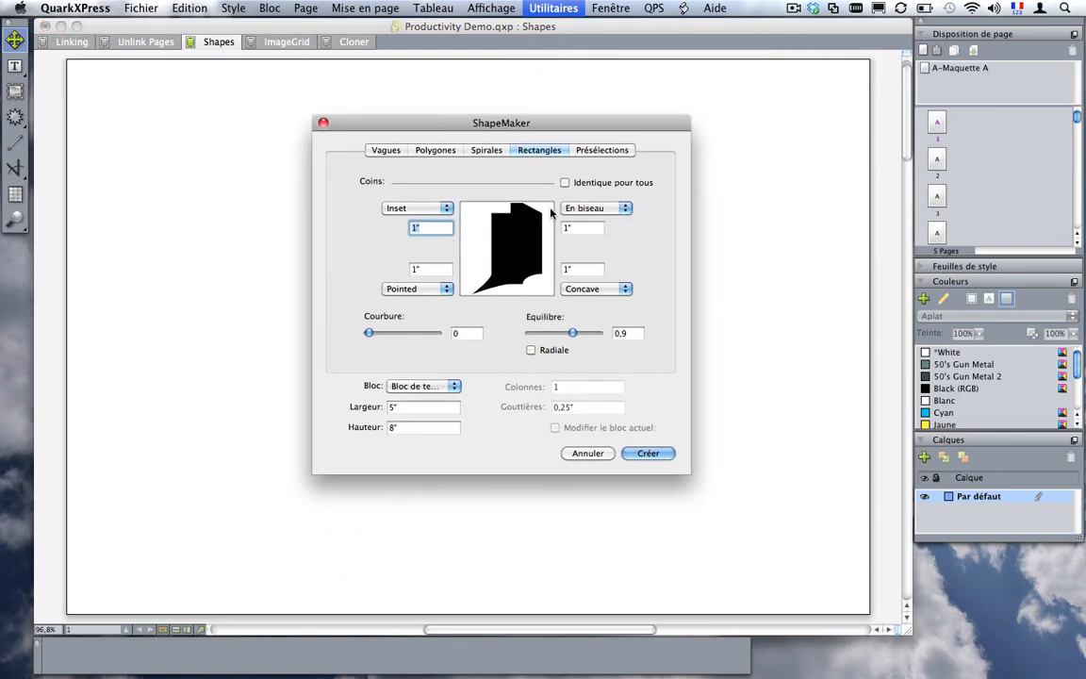
click(441, 208)
click(377, 155)
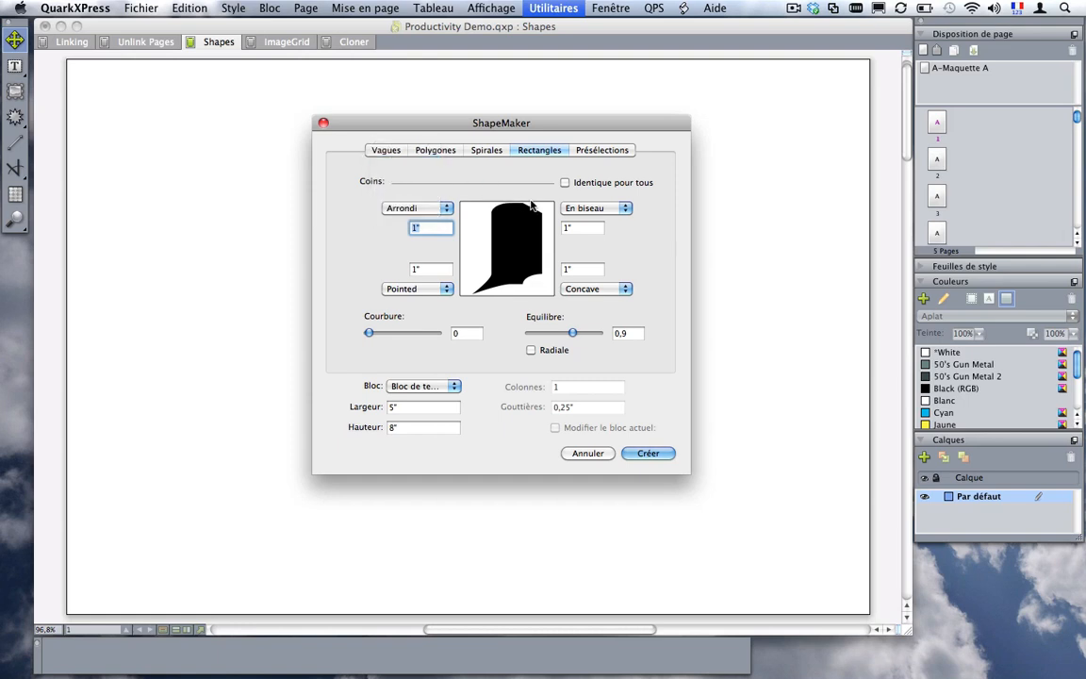
click(589, 209)
click(582, 195)
click(592, 289)
click(584, 252)
click(429, 289)
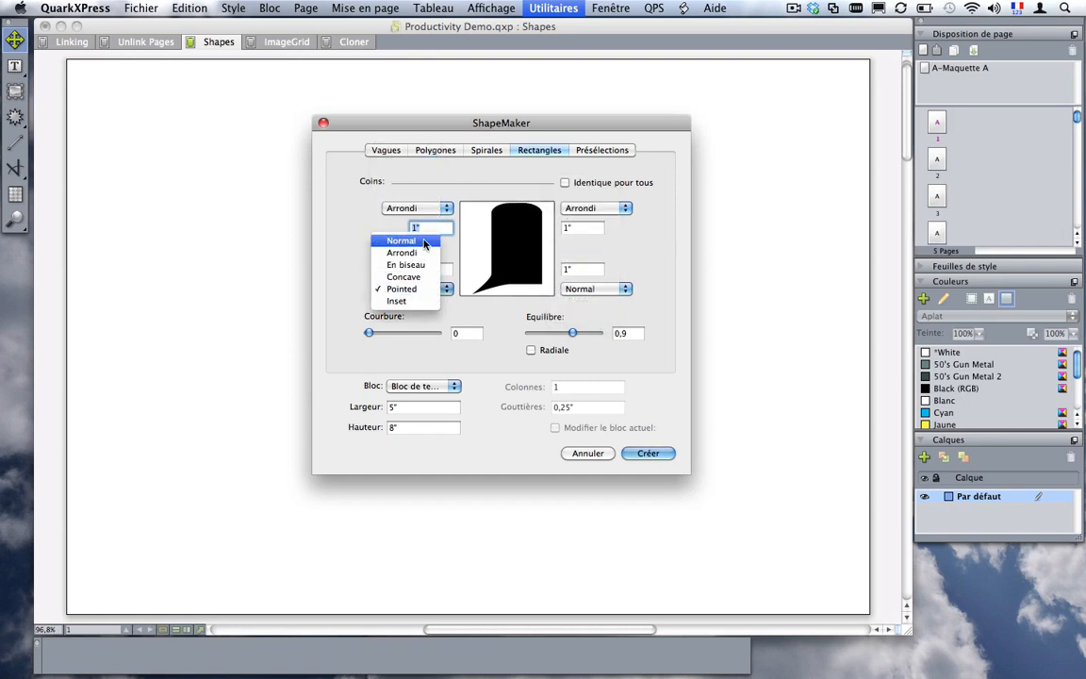
click(424, 242)
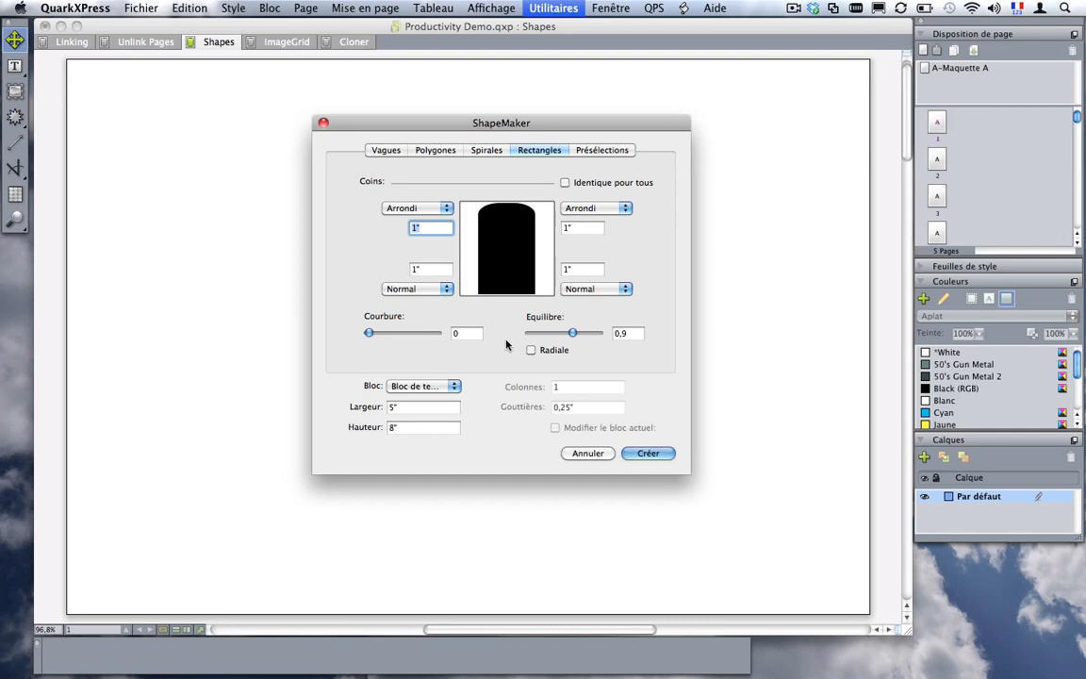
click(422, 290)
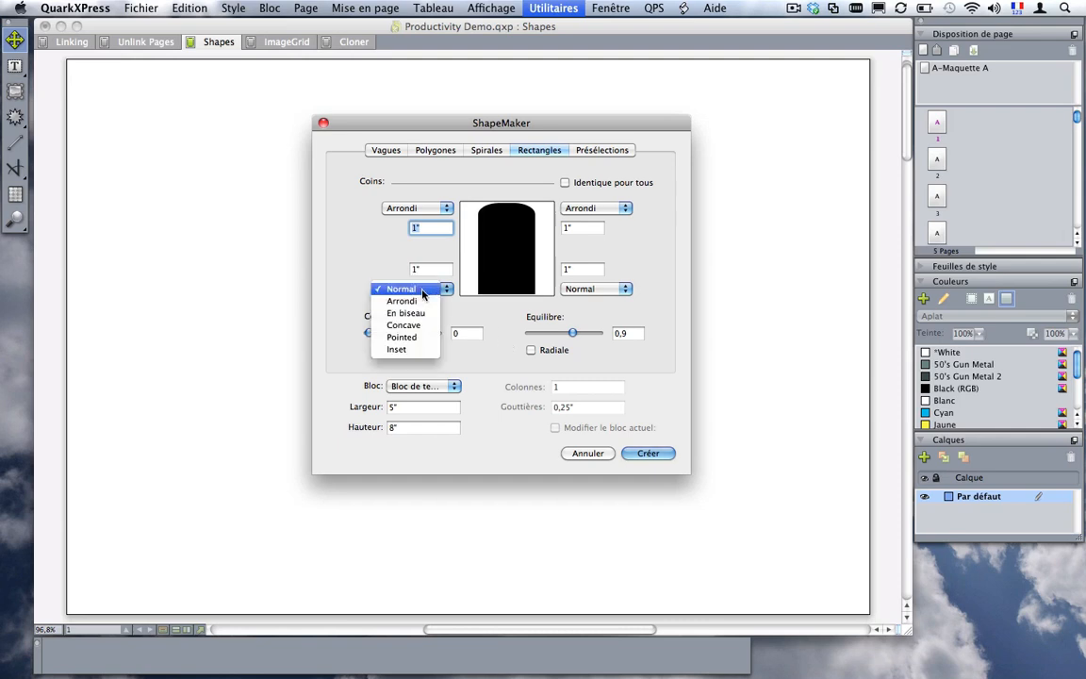
click(400, 288)
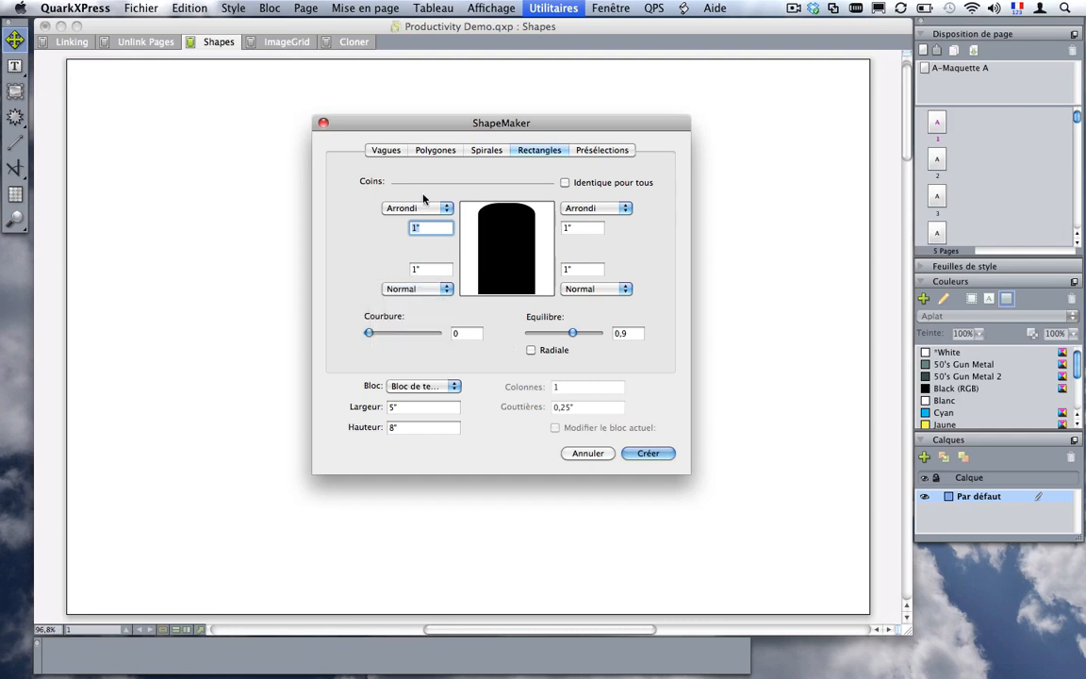
Step: Change the rectangle's upper-left corner to Normal and its lower-left corner to Arrondi
click(442, 208)
click(443, 199)
click(418, 289)
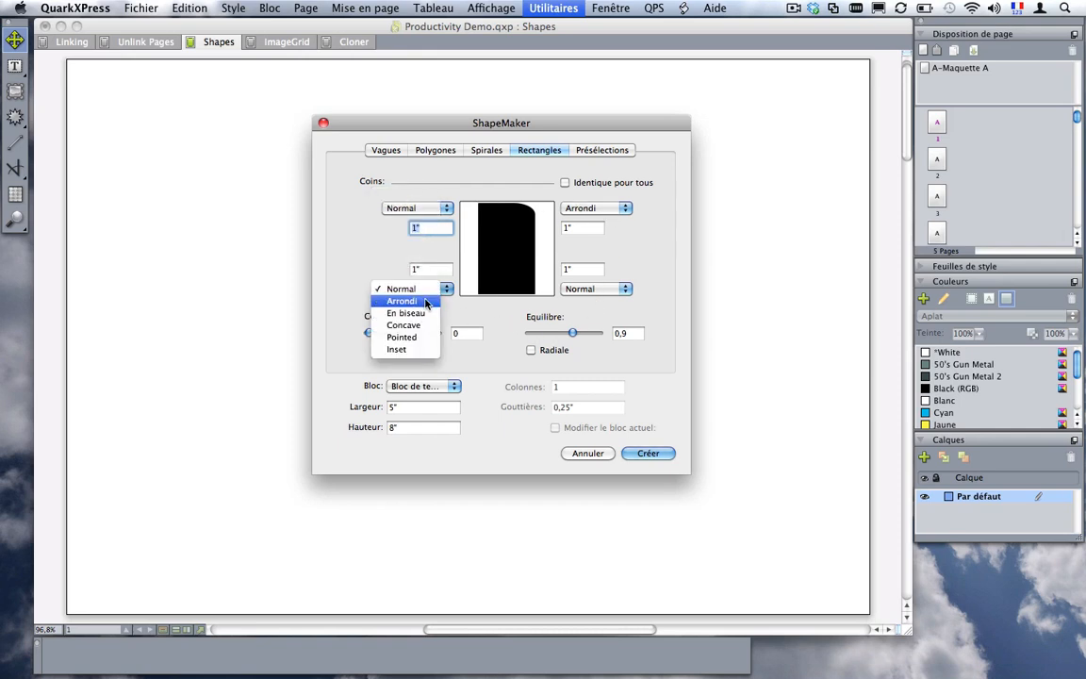
click(413, 301)
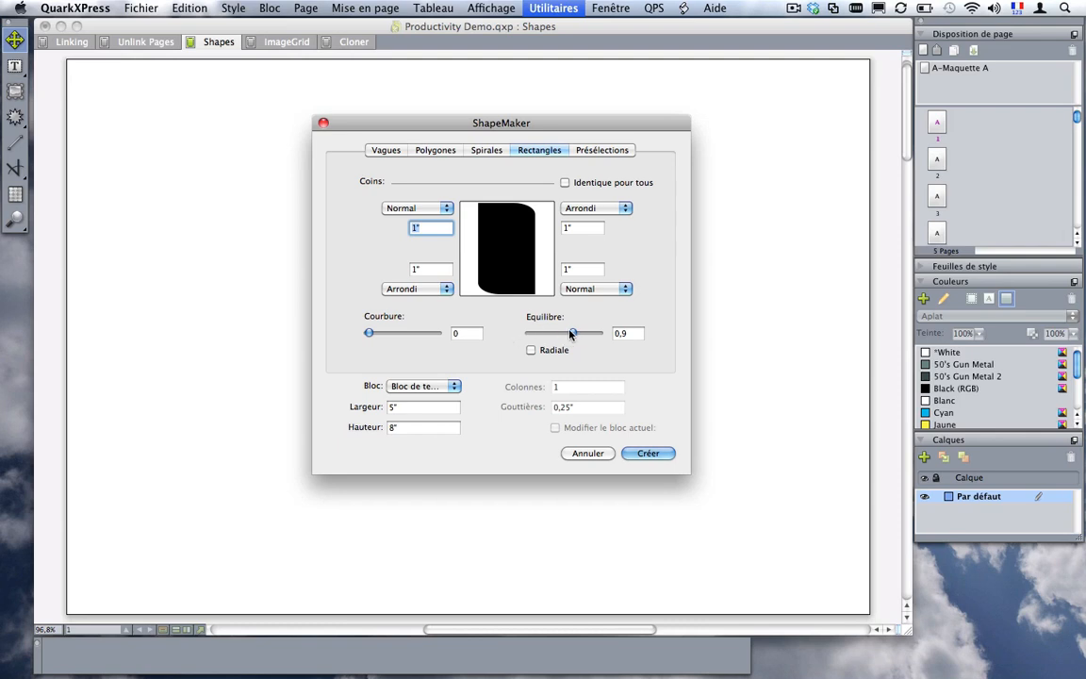
Step: Set Equilibre to -0,7 and Courbure to 0,2, and create the rectangle shape on the page
mouse_move(572, 333)
mouse_down()
mouse_move(585, 336)
mouse_move(556, 335)
mouse_up()
drag(369, 334, 375, 337)
click(647, 458)
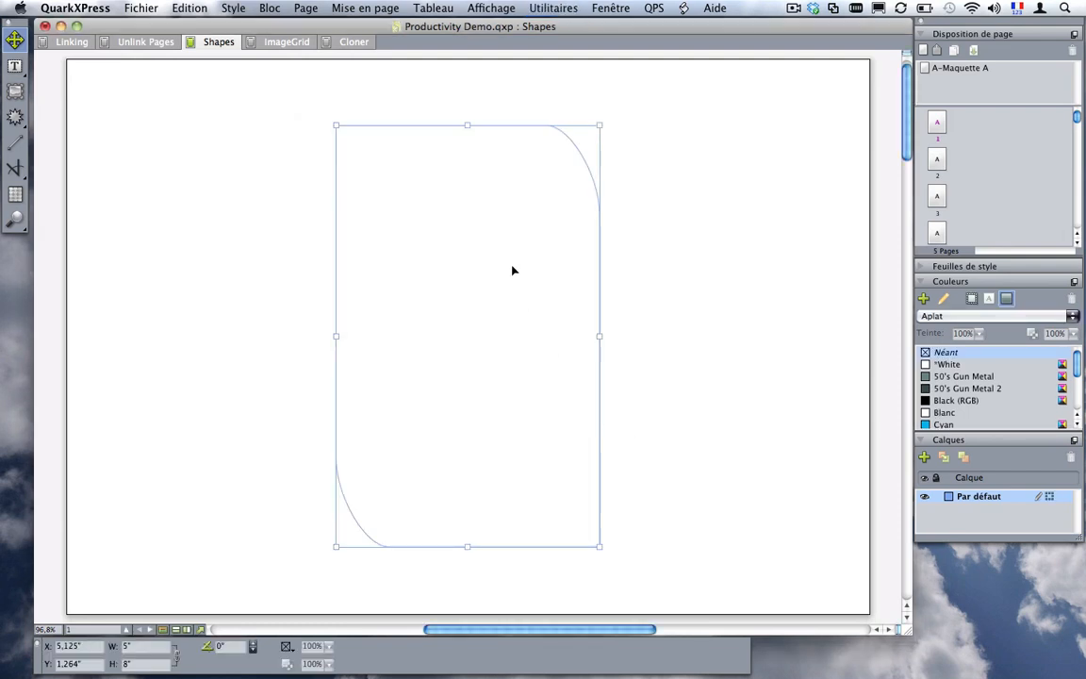
Step: Fill the new shape with 50's Gun Metal and move it to about X 0,735 in, Y 0,475 in
click(933, 377)
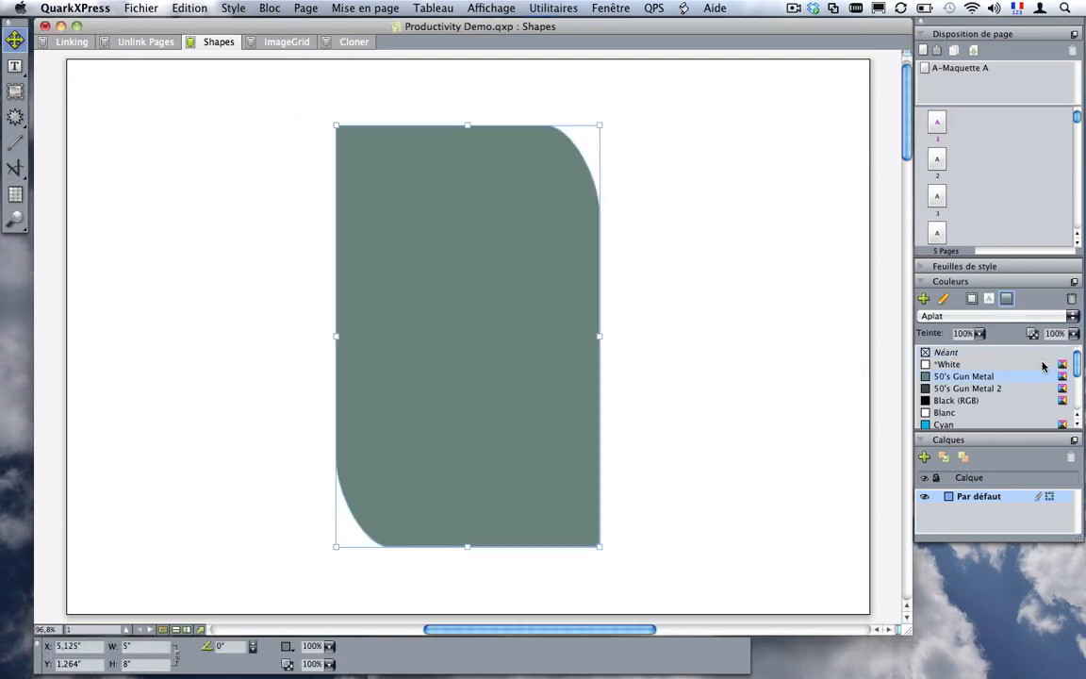
click(624, 557)
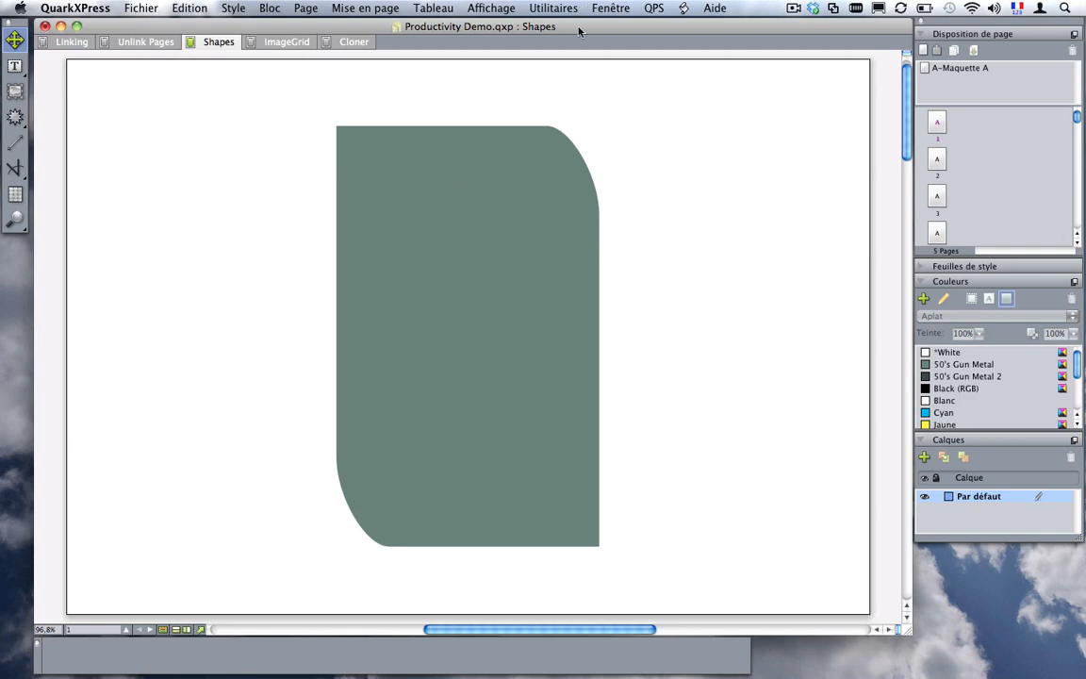
drag(527, 245, 297, 205)
click(540, 228)
click(611, 8)
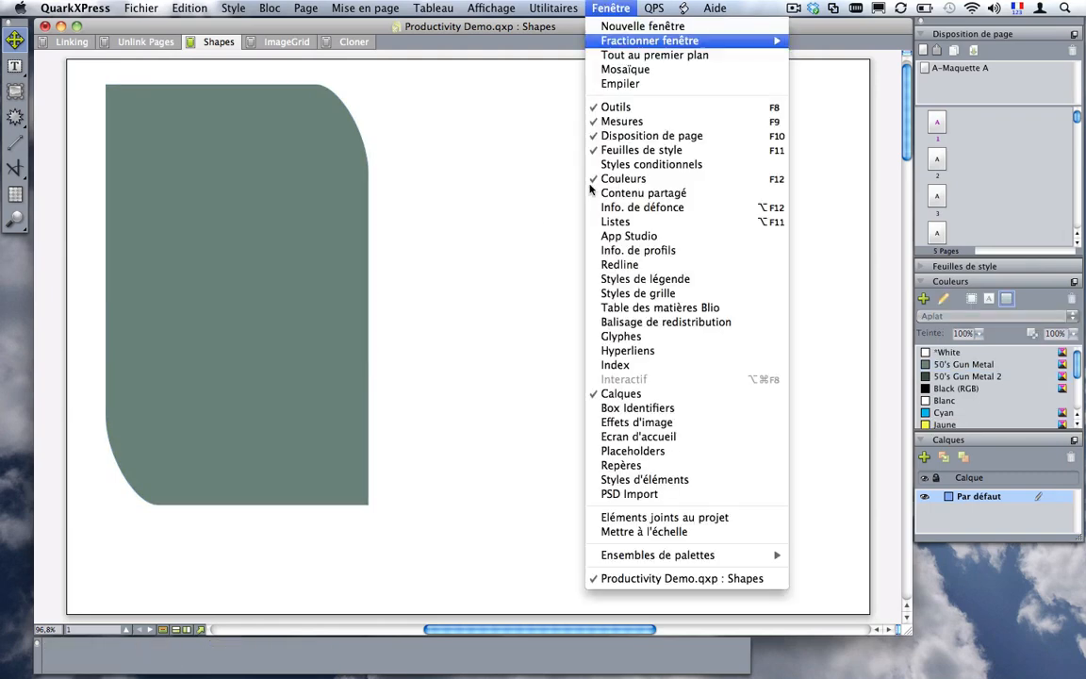
mouse_move(553, 8)
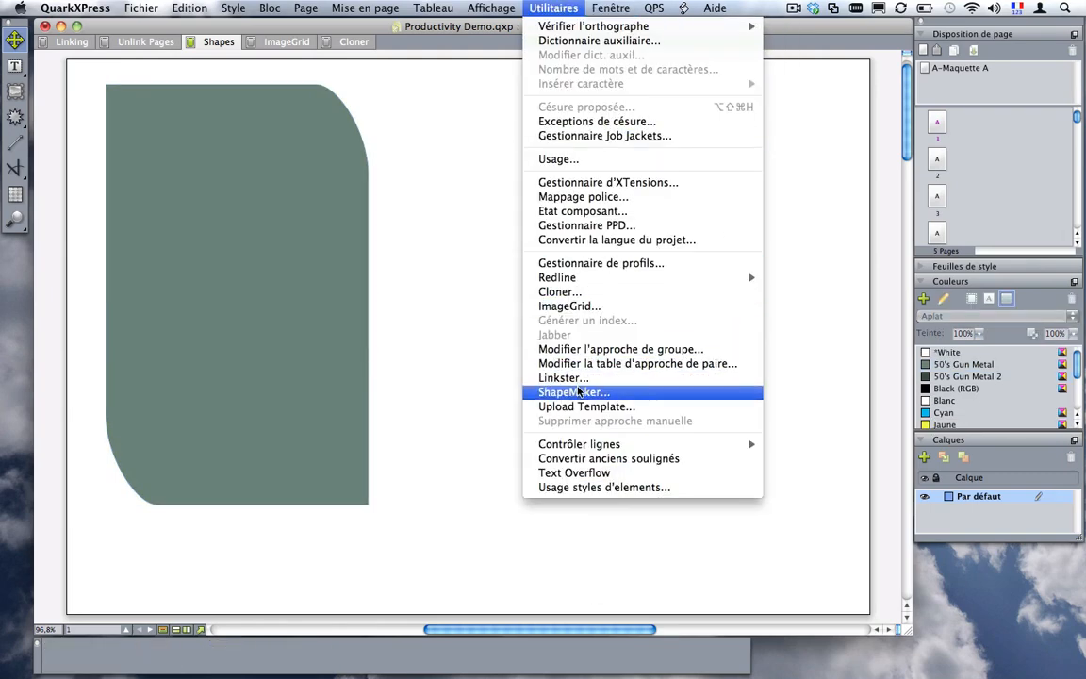
click(579, 391)
mouse_move(602, 207)
mouse_down()
mouse_move(608, 111)
mouse_move(623, 80)
mouse_up()
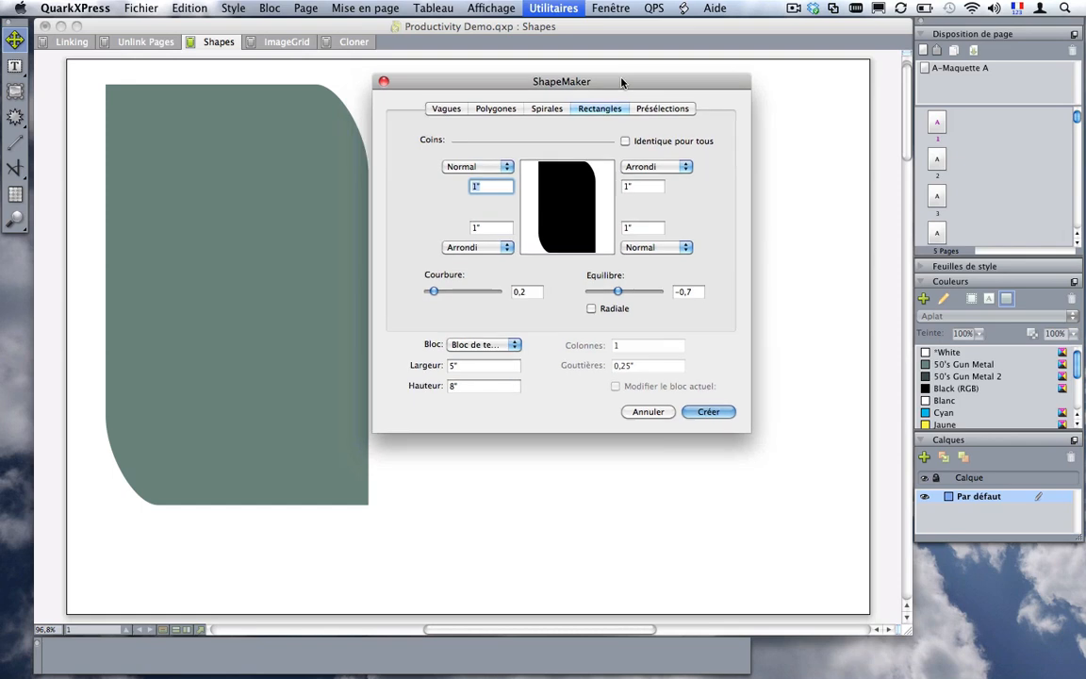
click(659, 110)
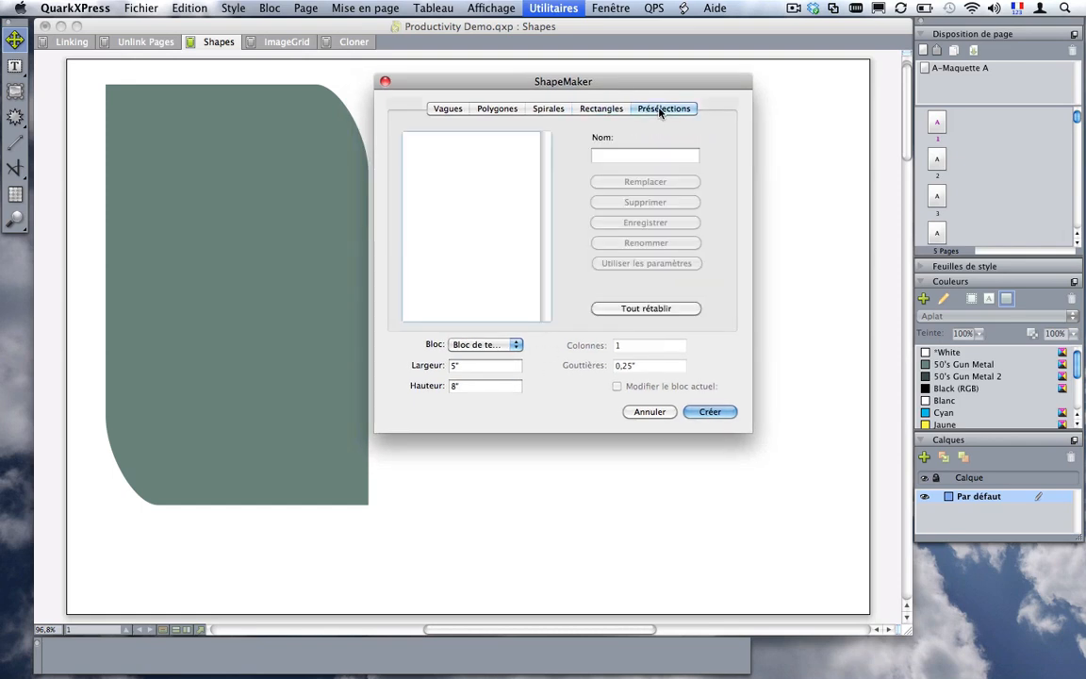
click(658, 412)
Step: With the green shape selected, set ShapeMaker's upper-right and lower-left rectangle corners to En biseau
click(293, 292)
click(554, 8)
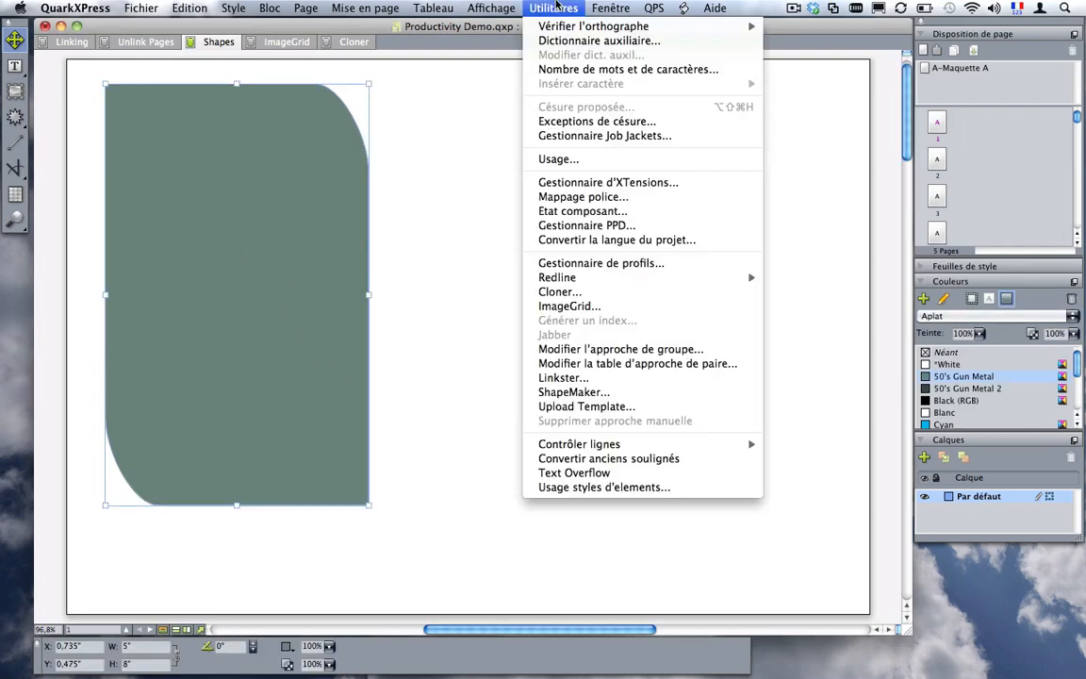
click(594, 396)
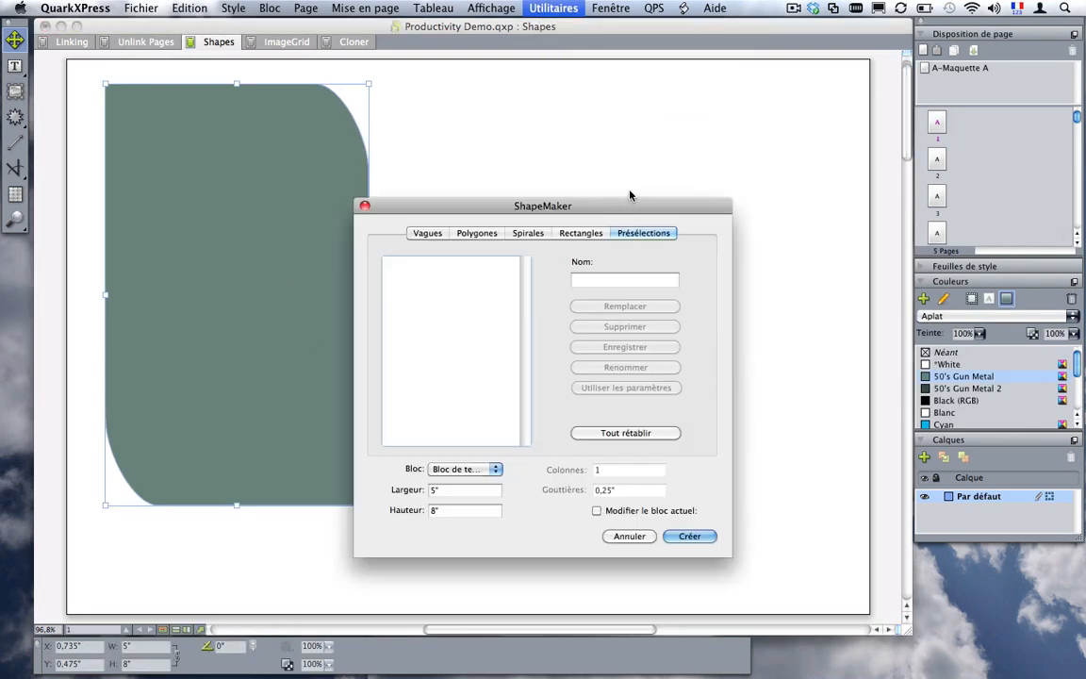
drag(589, 205, 638, 72)
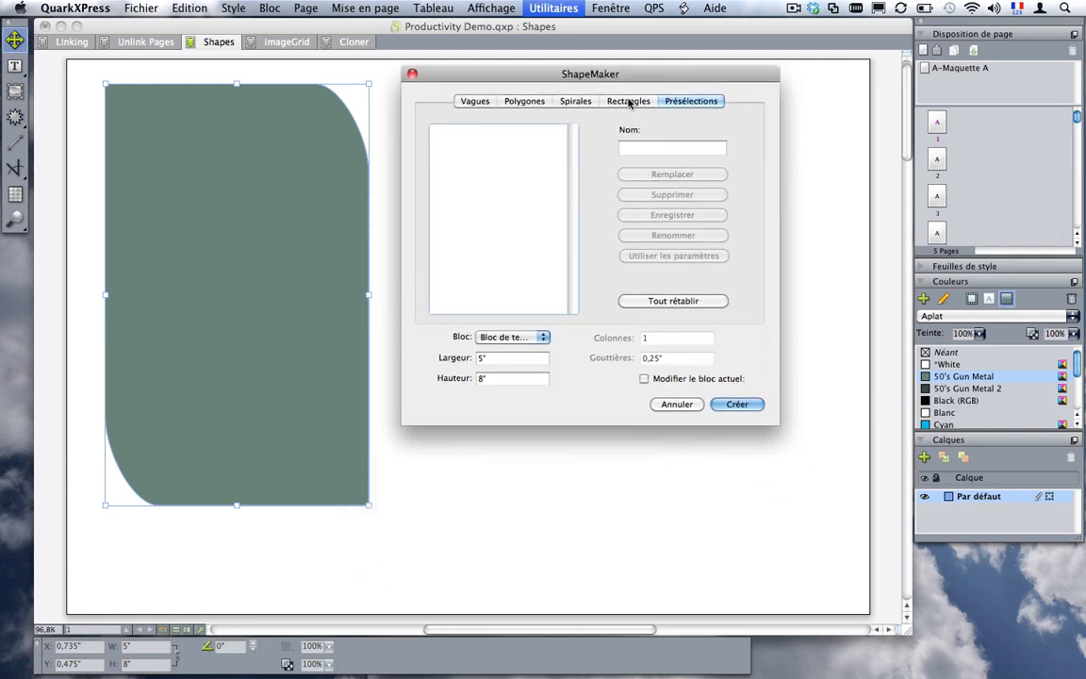
click(629, 101)
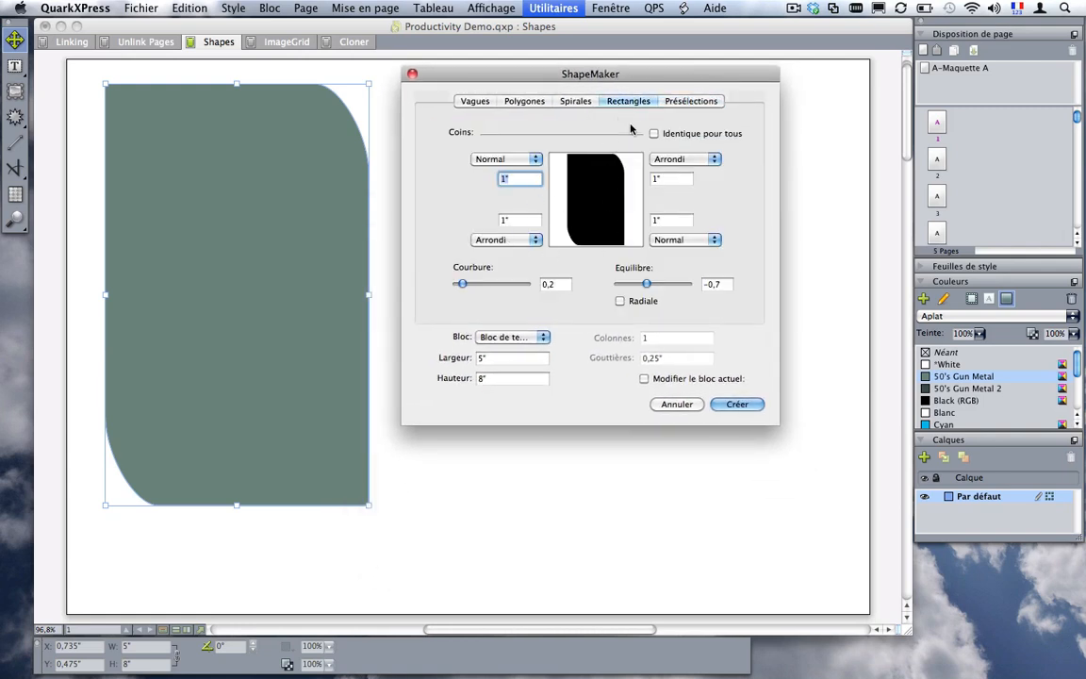
click(667, 161)
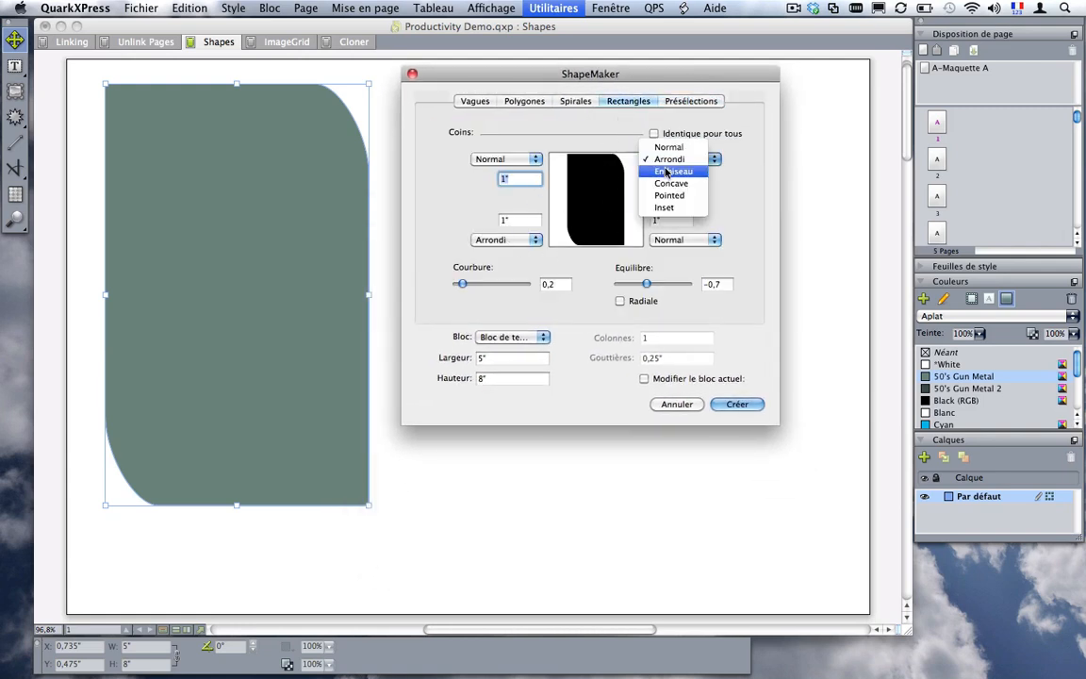
click(667, 172)
click(505, 239)
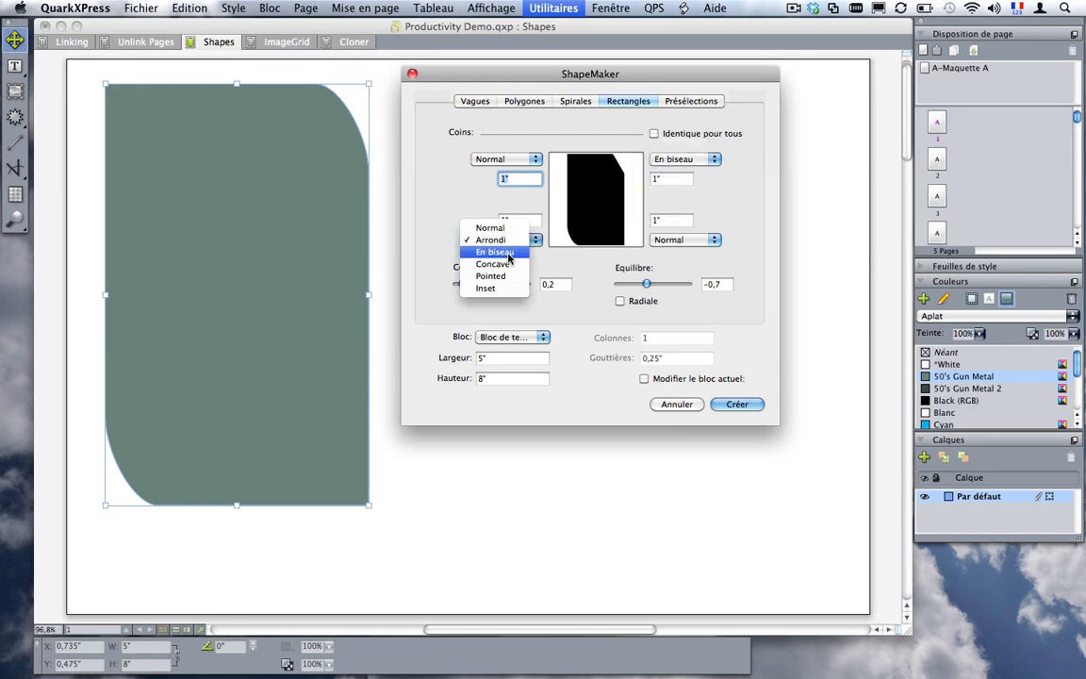
click(482, 250)
Step: Save the bevelled settings as a preset named "Rectangle biseau" and enable Modifier le bloc actuel
click(686, 104)
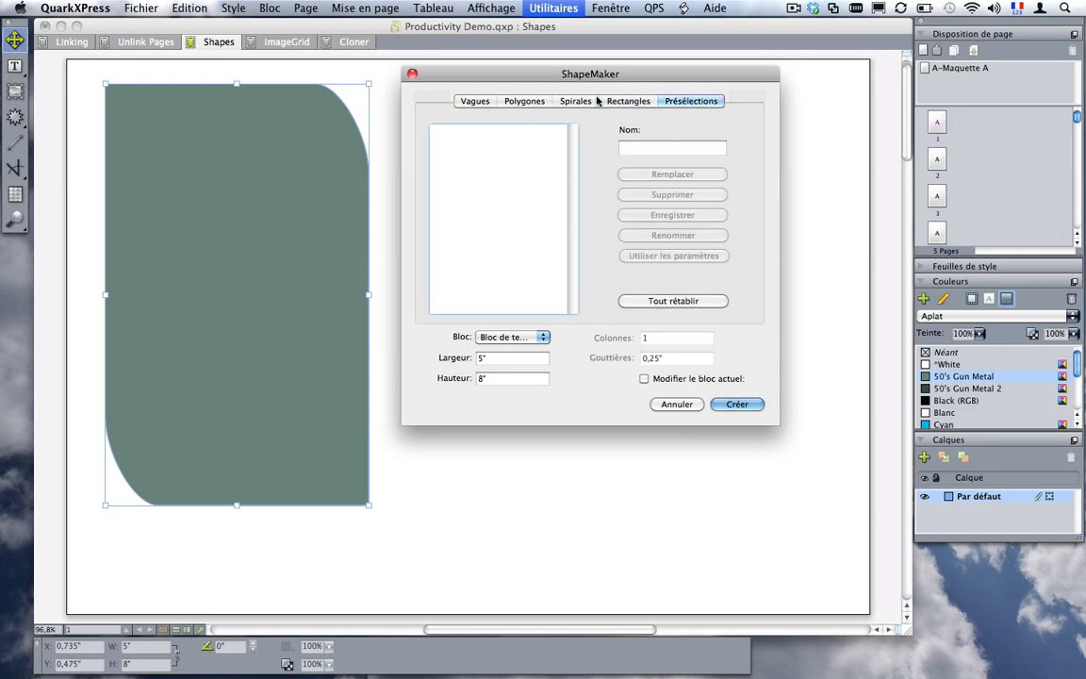
click(656, 147)
key(shift)
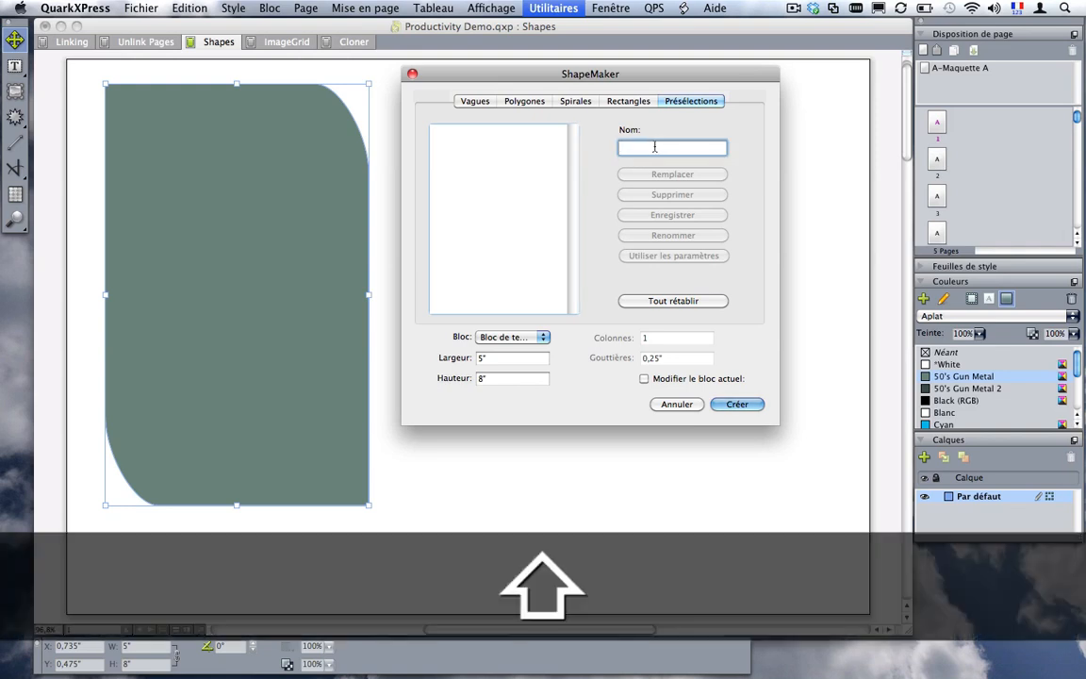
text(Recta)
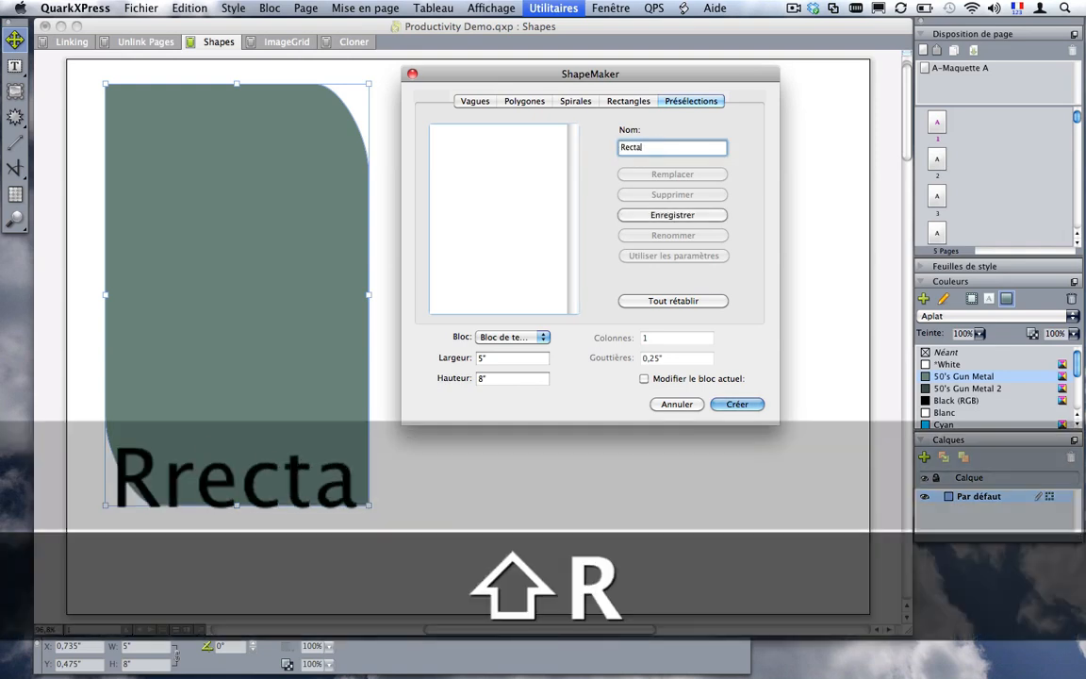
text(ngle b)
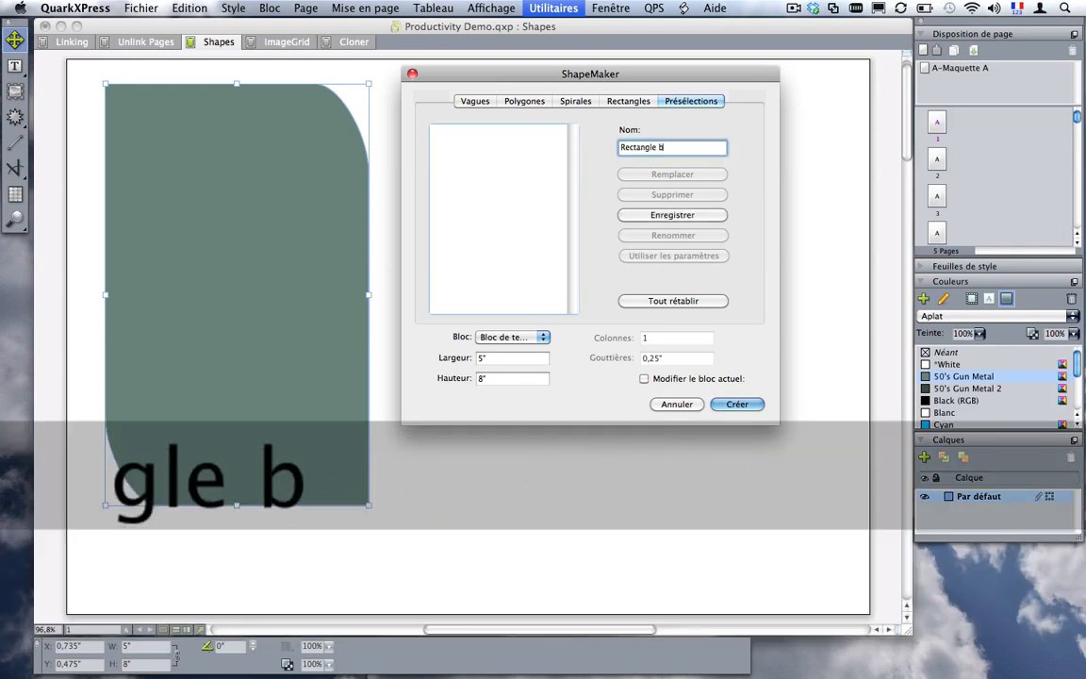
text(iseau)
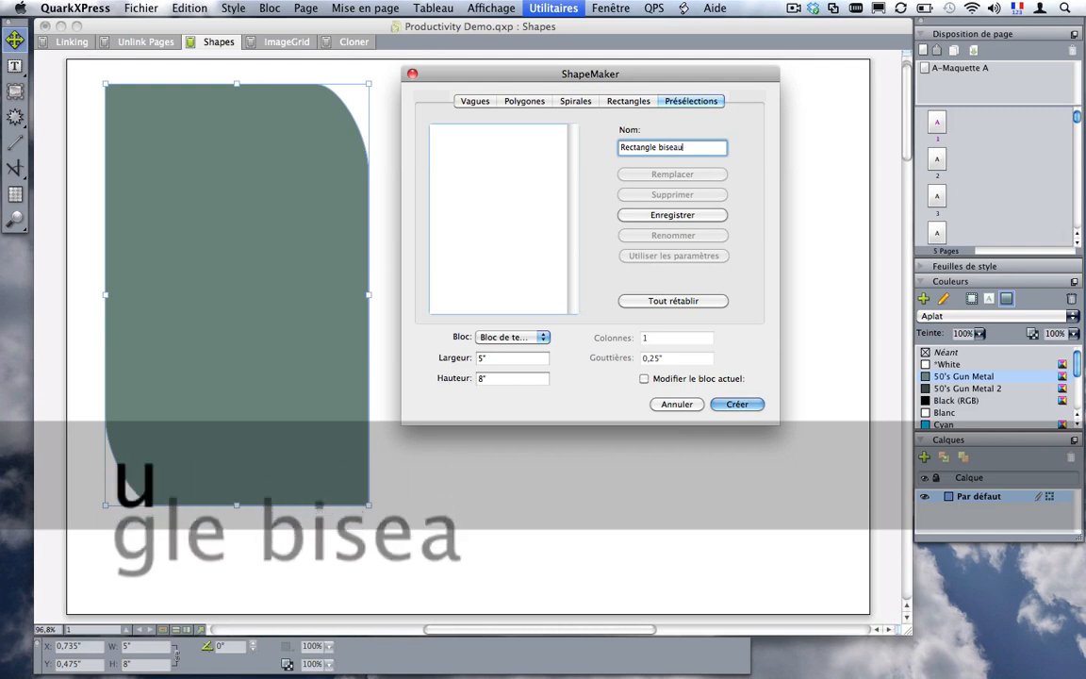
click(667, 215)
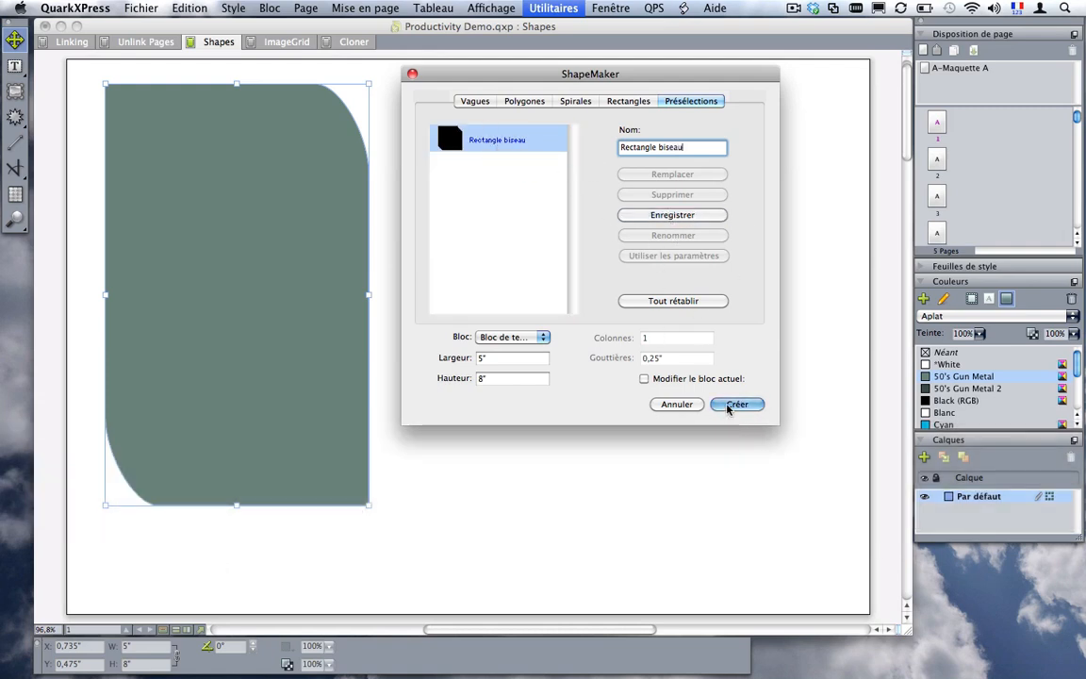
click(658, 378)
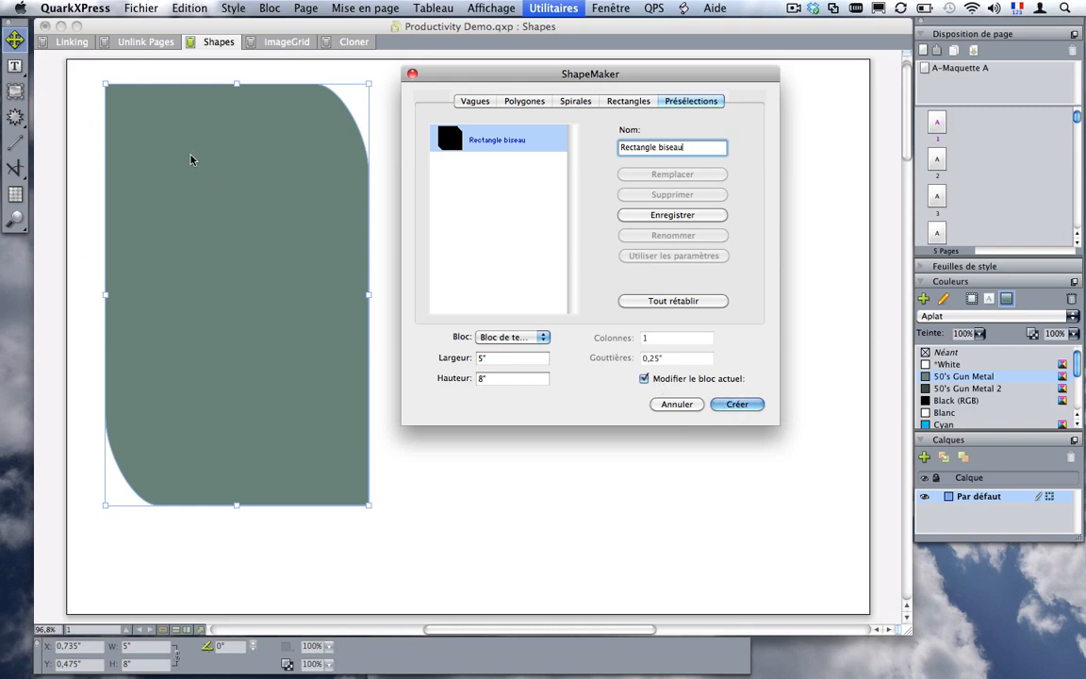
Step: Apply the bevelled rectangle settings to the selected green shape and deselect it
click(737, 404)
click(577, 296)
Step: Create a second 5 by 8 inch bevelled rectangle with ShapeMaker and place it at about X 7,607 in, Y 0,288 in
click(553, 7)
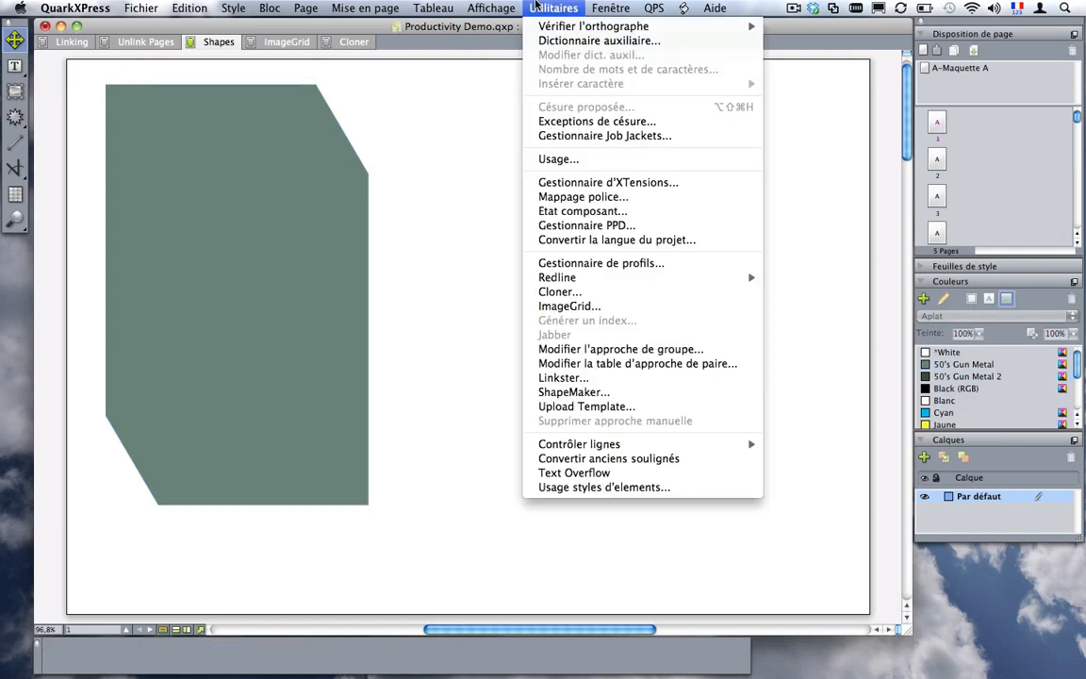
click(608, 392)
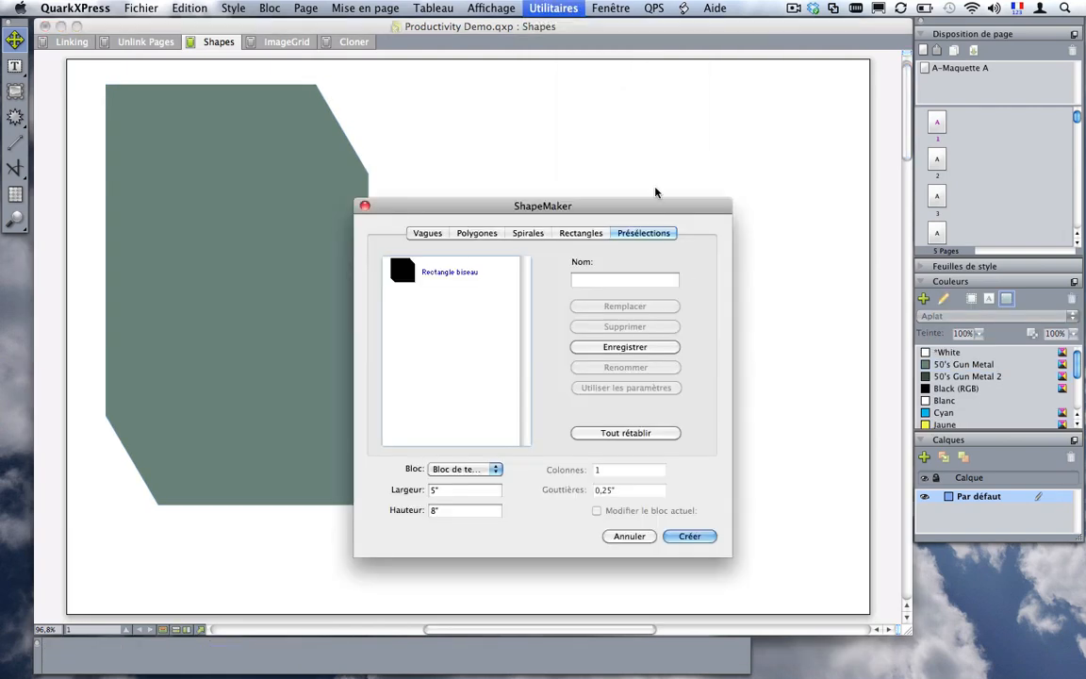
drag(619, 208, 727, 162)
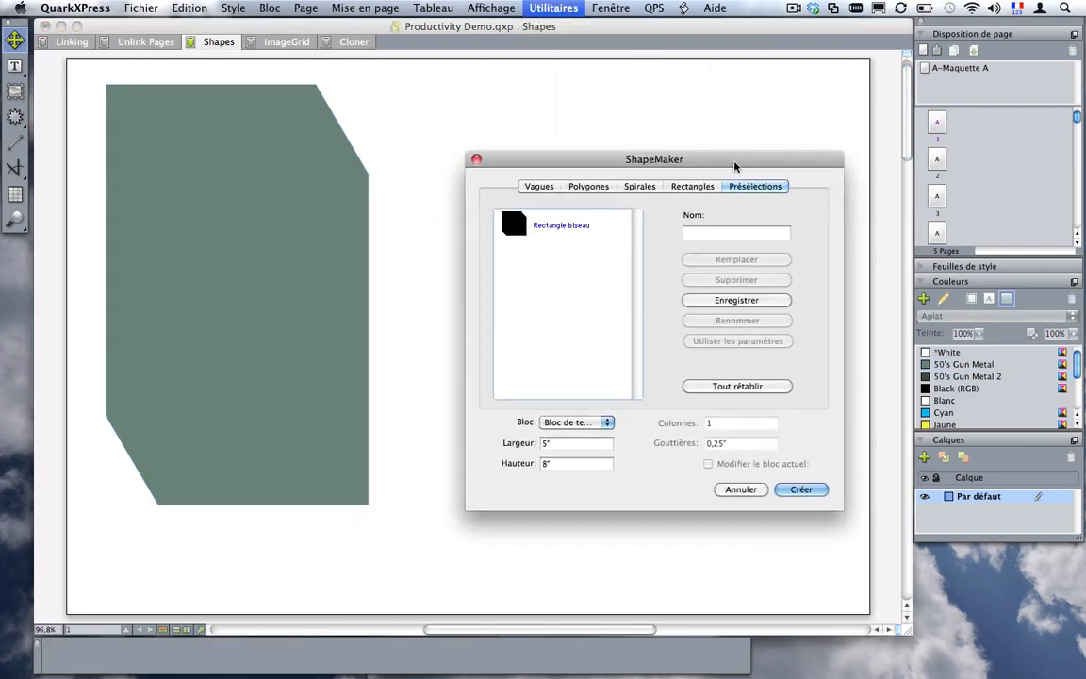
click(800, 490)
drag(473, 200, 603, 148)
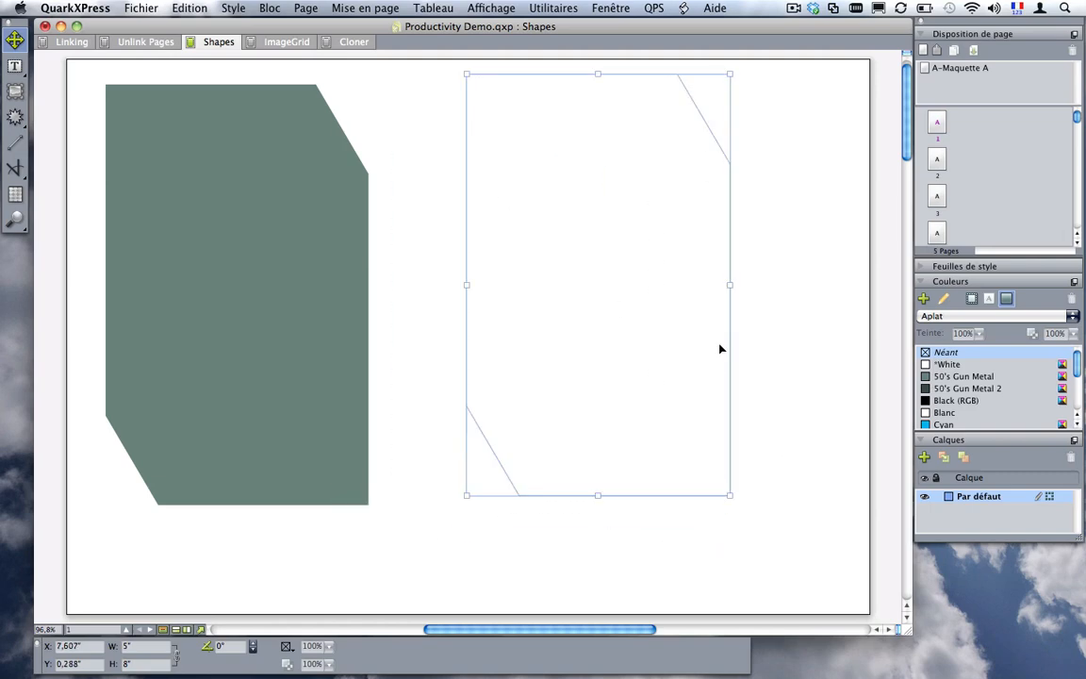
click(600, 6)
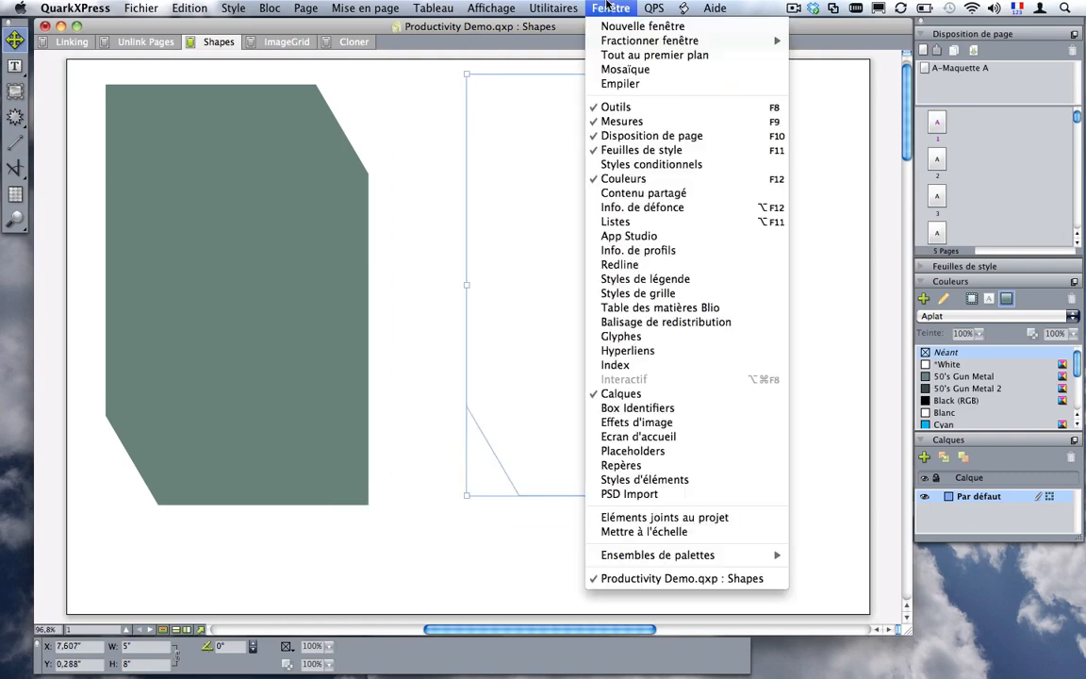
mouse_move(516, 5)
mouse_move(554, 7)
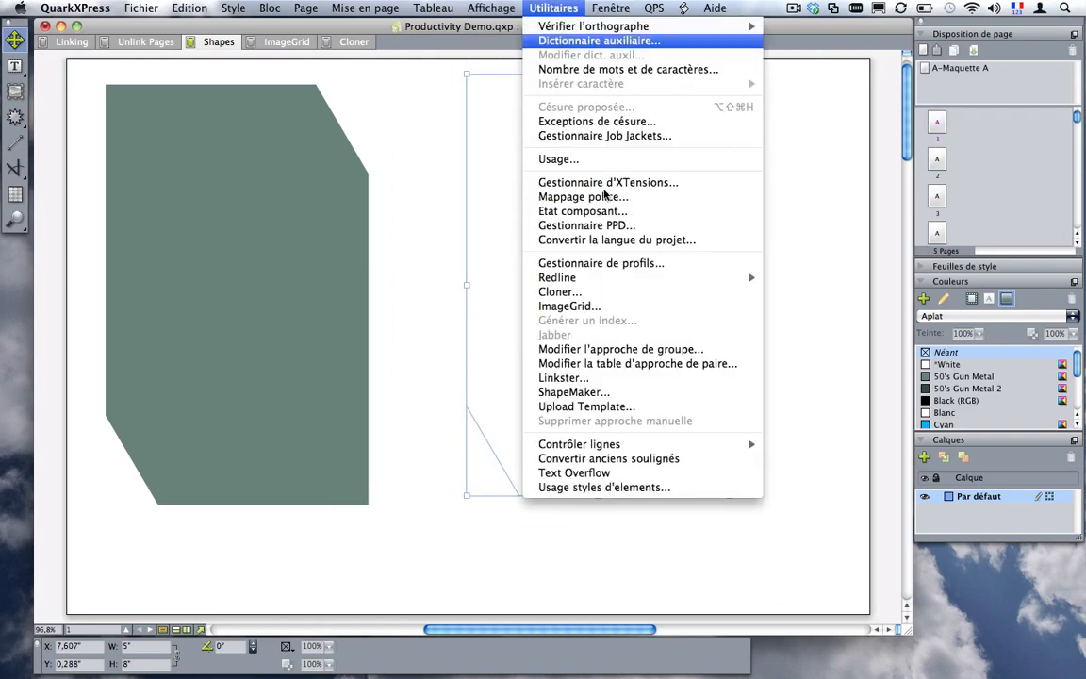
click(565, 460)
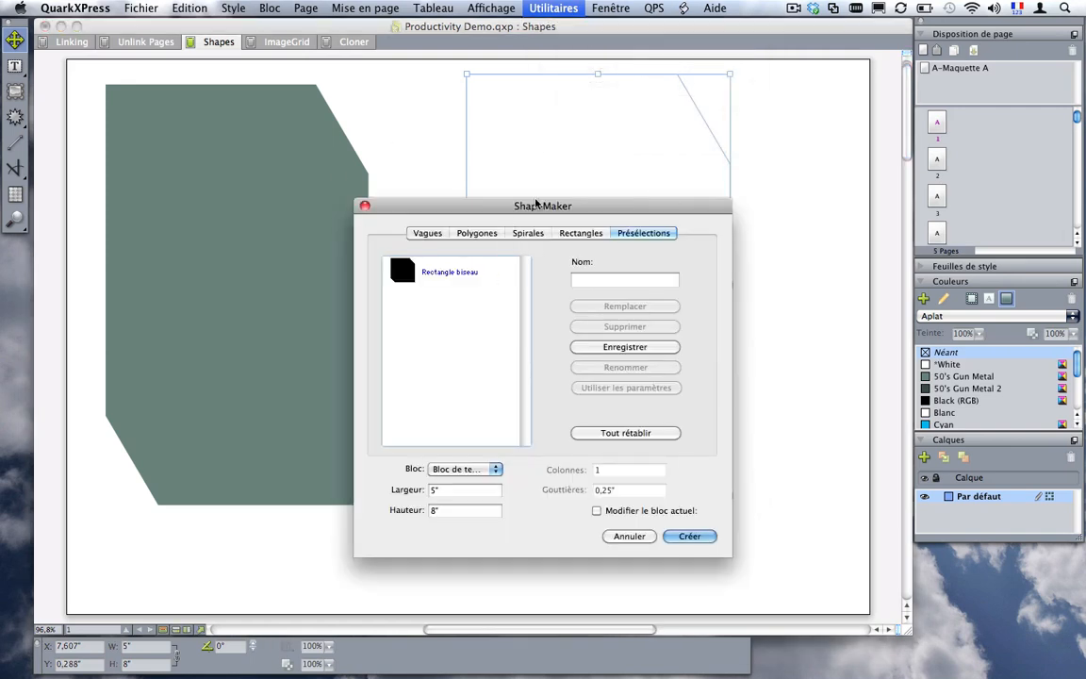
drag(532, 208, 537, 78)
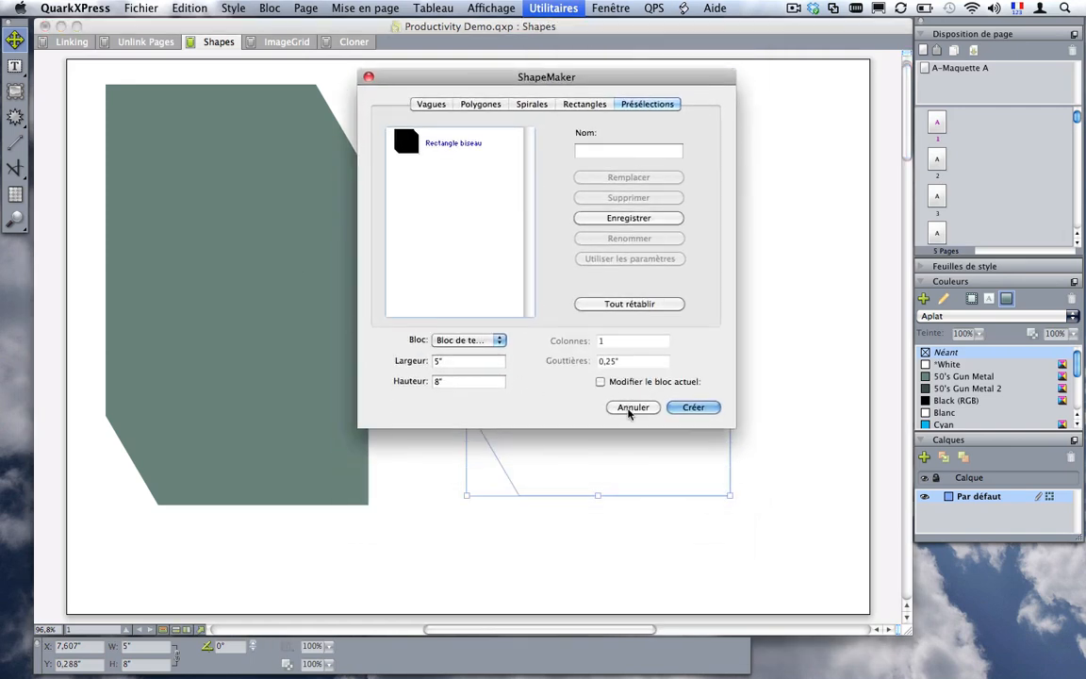
click(630, 411)
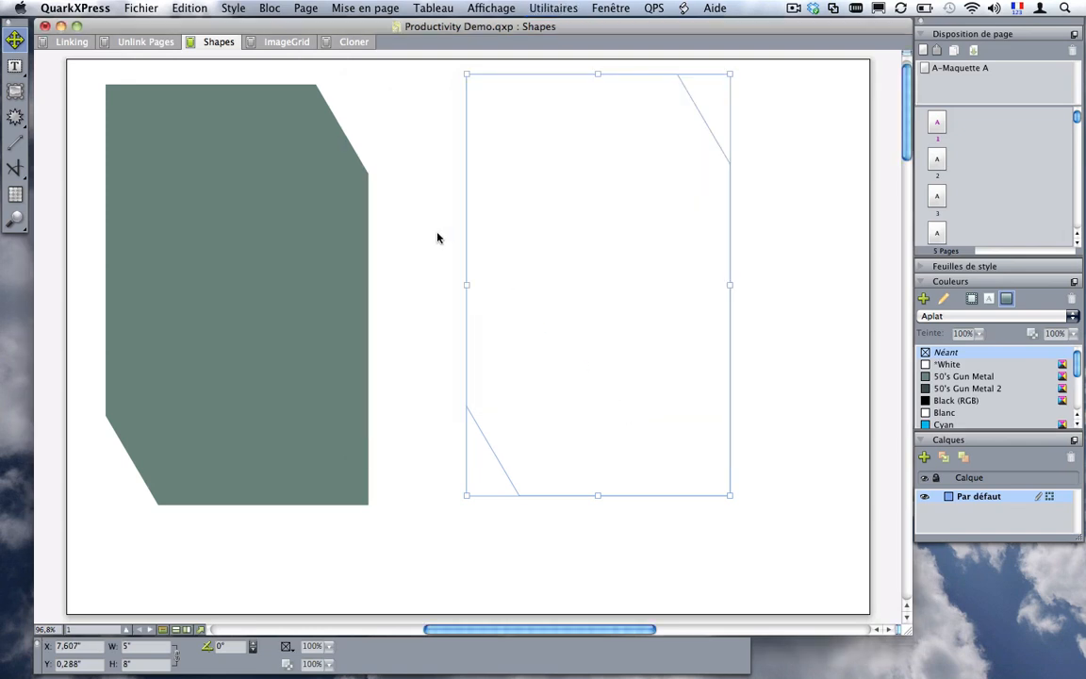
Step: Fill the second bevelled rectangle with 50's Gun Metal 2 and set its blend to Dégradé rectangulaire
click(438, 237)
click(658, 466)
click(957, 388)
click(973, 316)
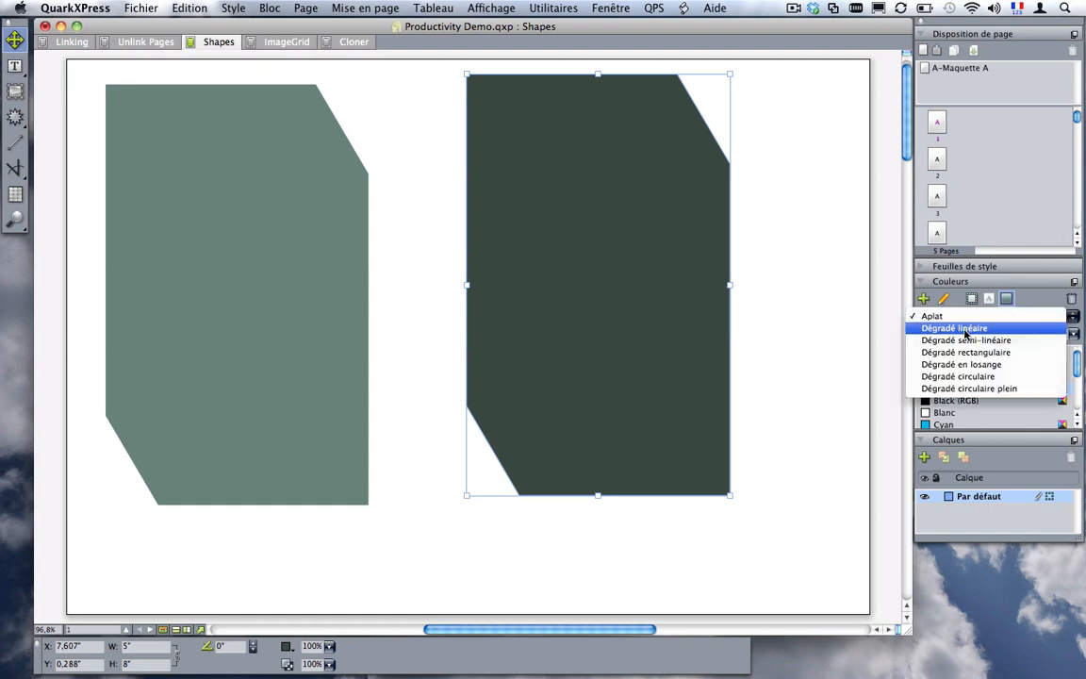
click(965, 352)
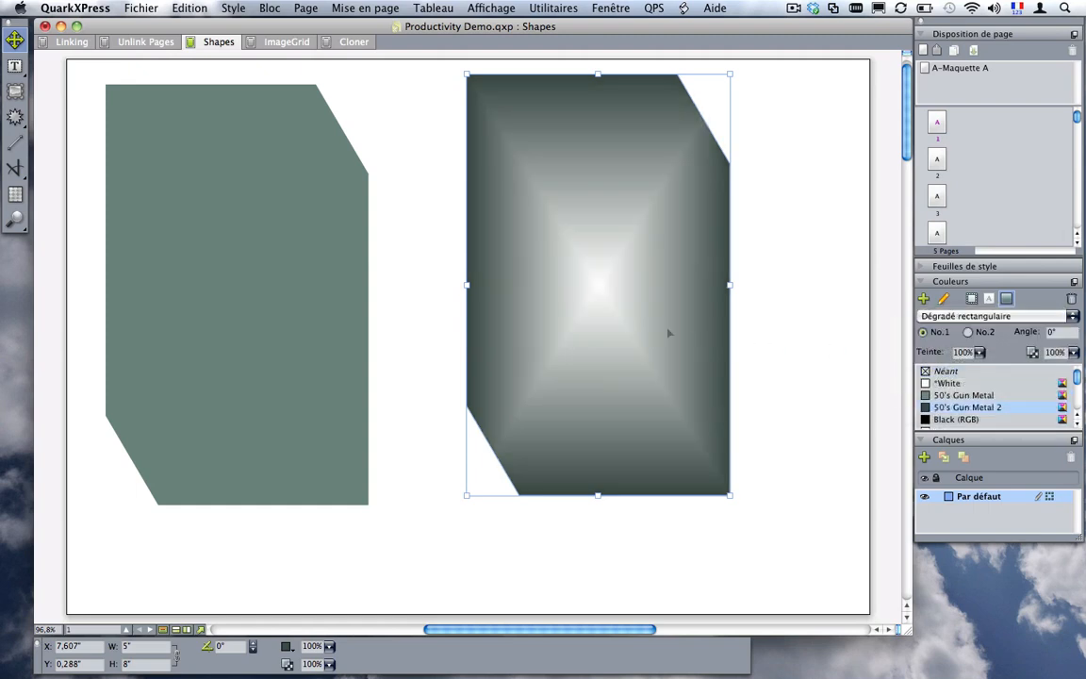
Step: Move the gradient rectangle over the green one, offset slightly down and to the right, and deselect it
click(766, 453)
drag(606, 306, 283, 330)
click(551, 474)
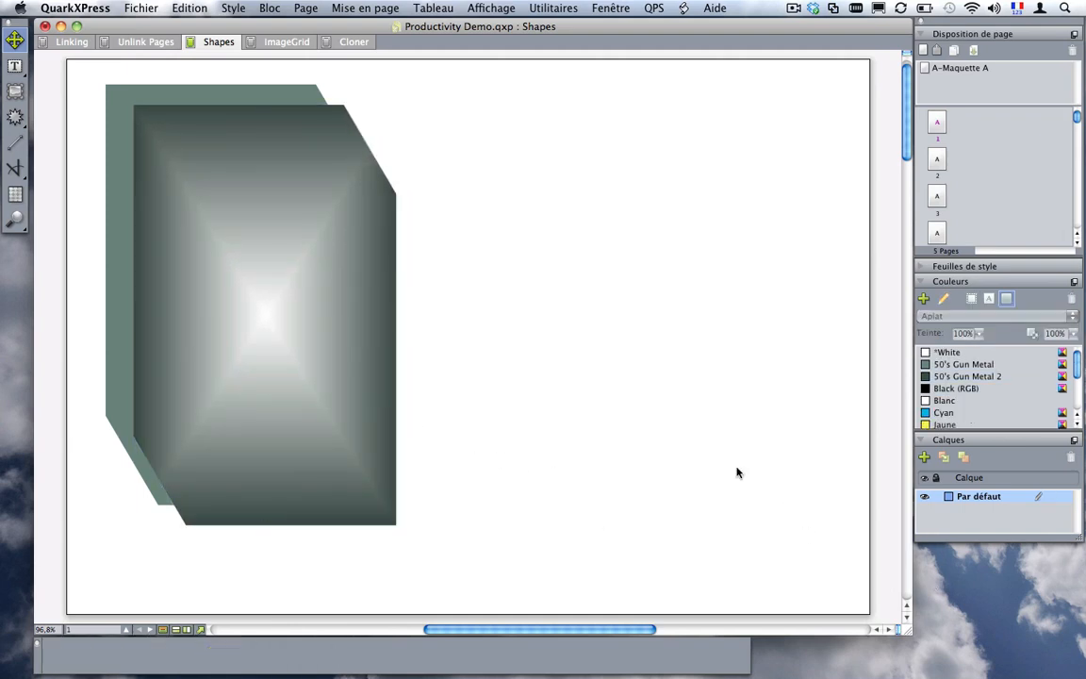
Step: Show the Waves page, go to the Polygons page, and place a copy of the five-petal flower centred over the large scalloped circle
double_click(936, 163)
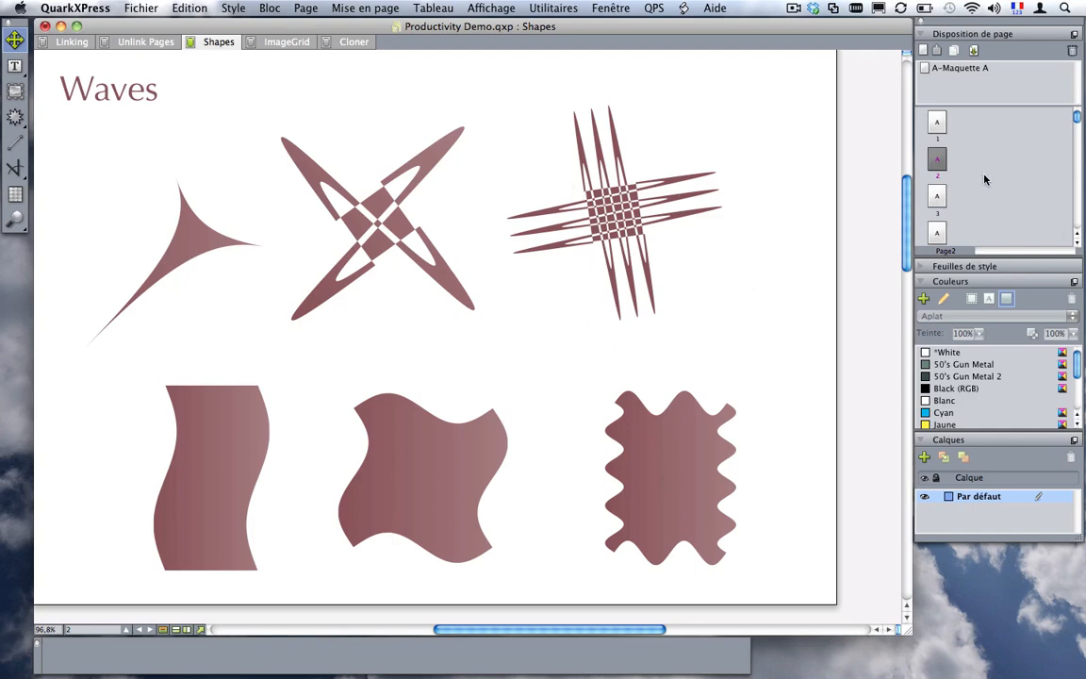
double_click(936, 198)
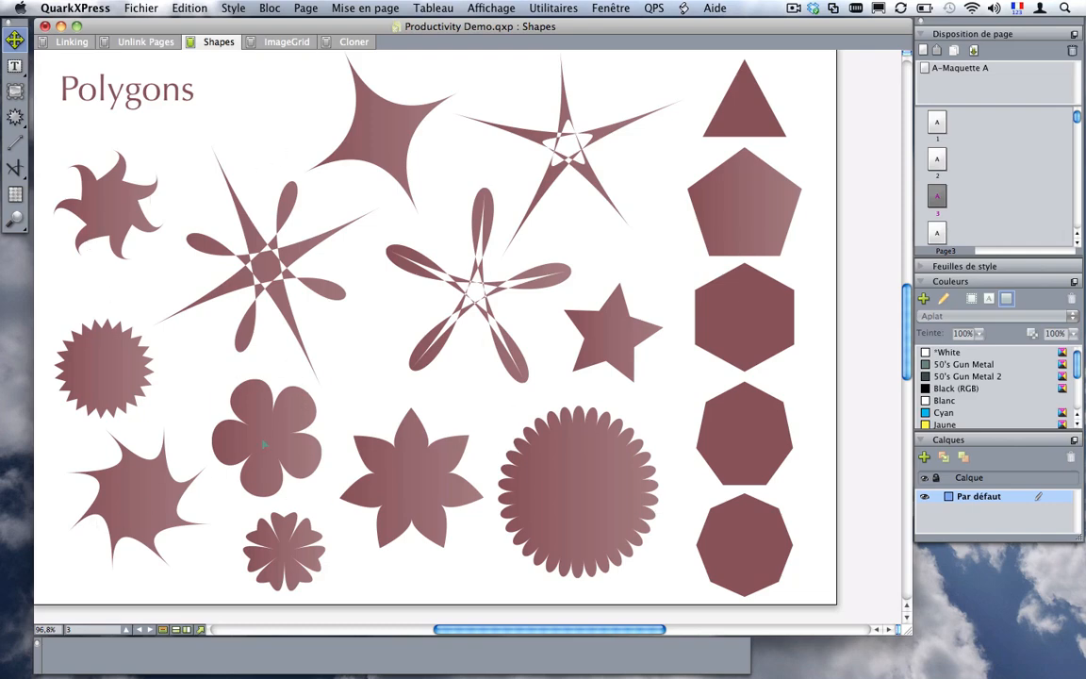
click(265, 444)
key(alt)
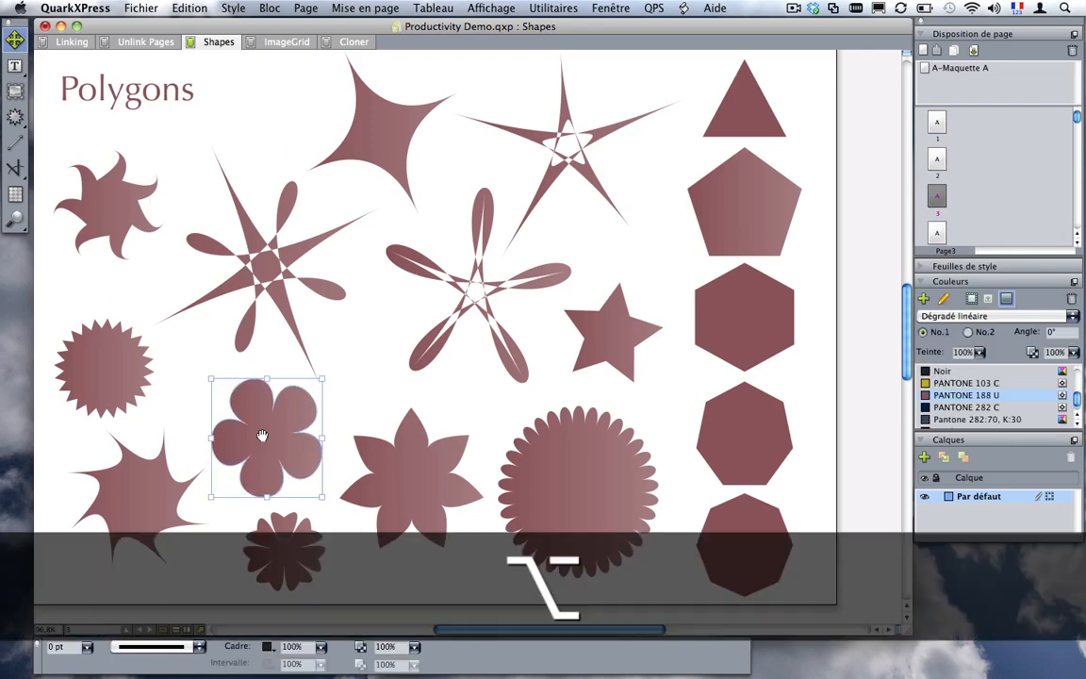
drag(265, 433, 572, 485)
Step: Subtract the copied flower from the scalloped circle using the Différence merge
key(shift)
shift+click(507, 478)
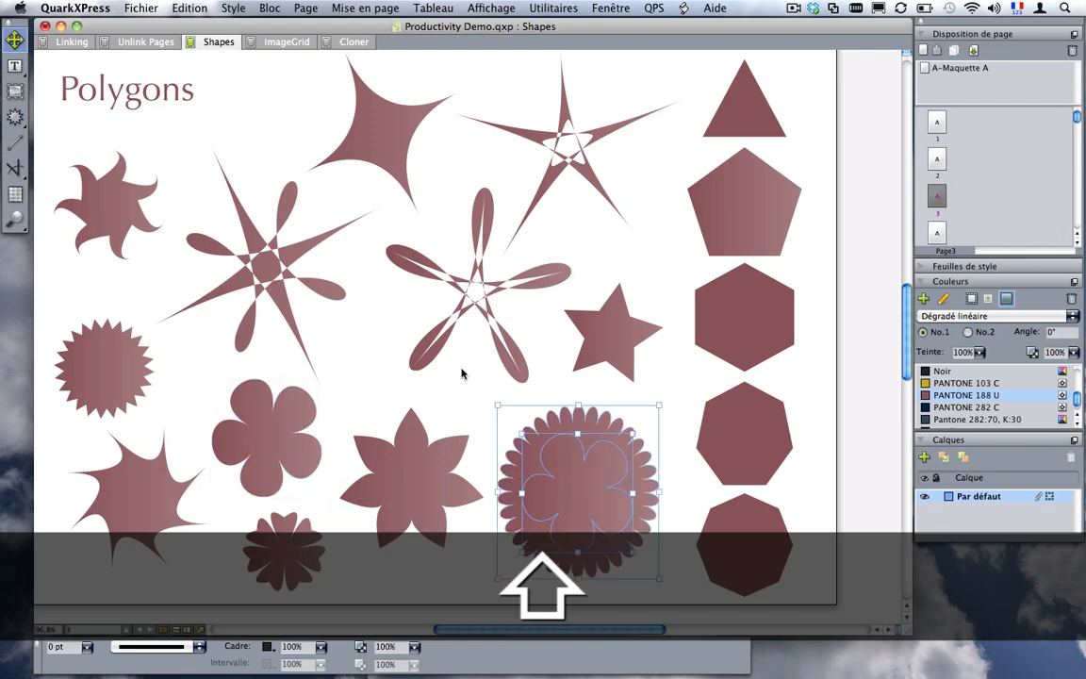
click(232, 7)
mouse_move(270, 8)
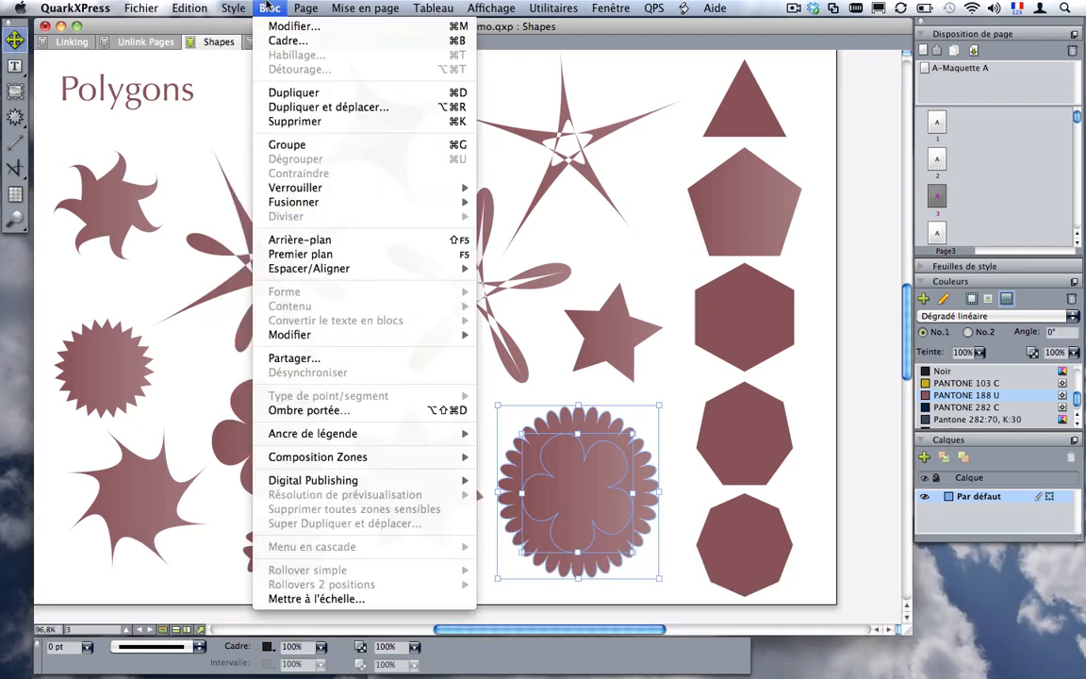
mouse_move(316, 201)
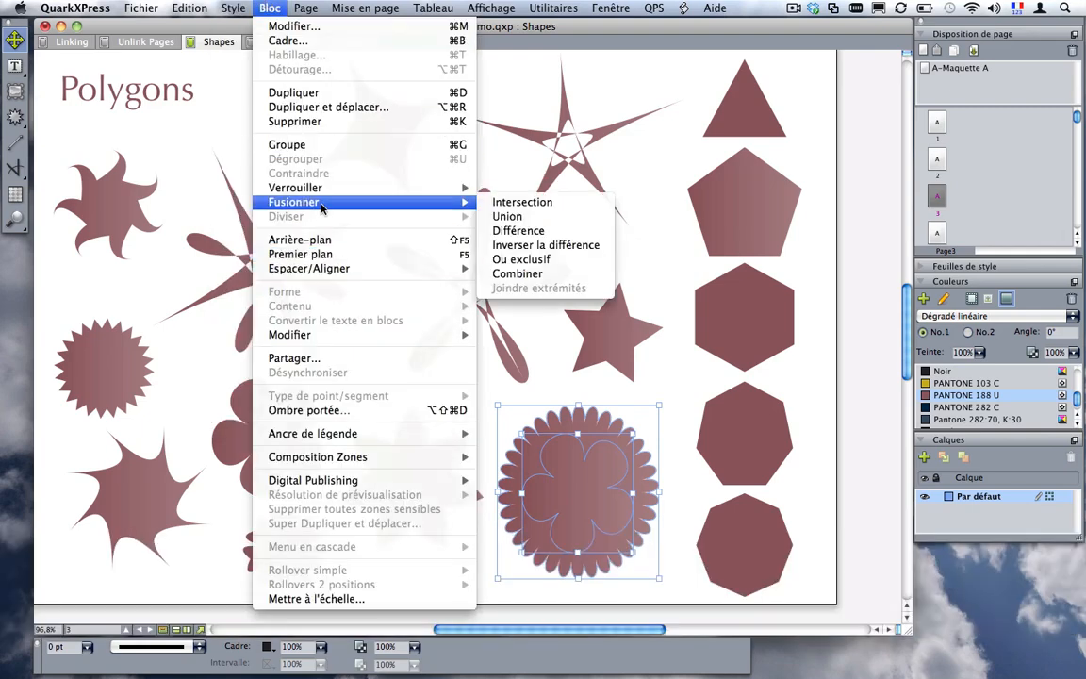
click(519, 230)
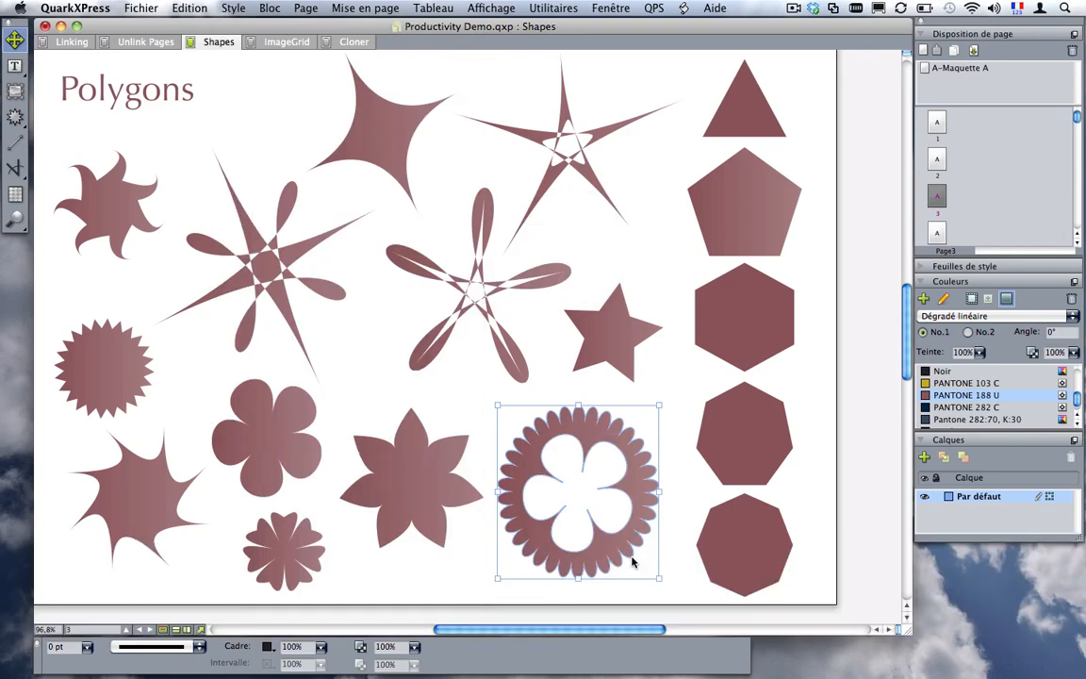
click(589, 509)
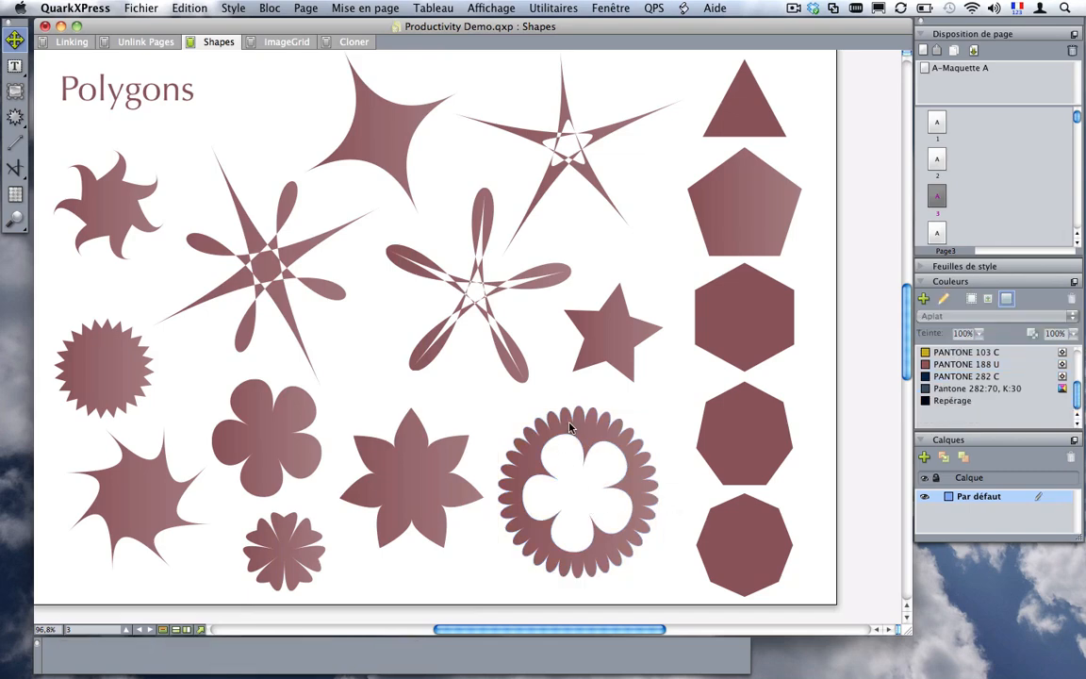
Step: Set the blend of the cut-out scalloped circle to Dégradé circulaire plein and deselect it
click(515, 425)
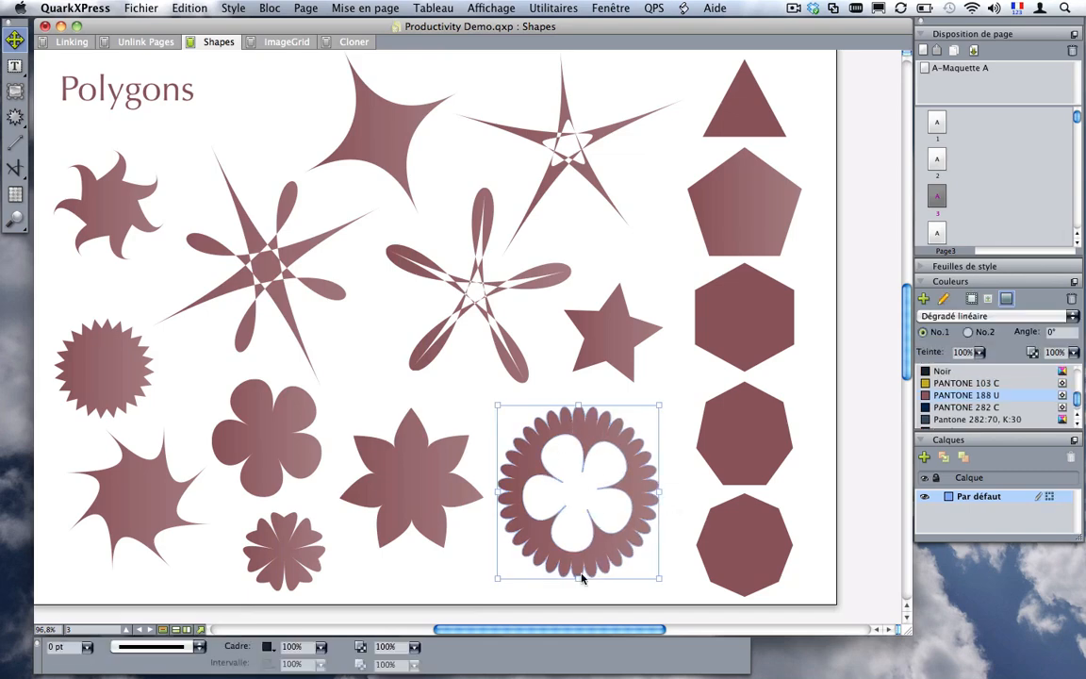
click(949, 315)
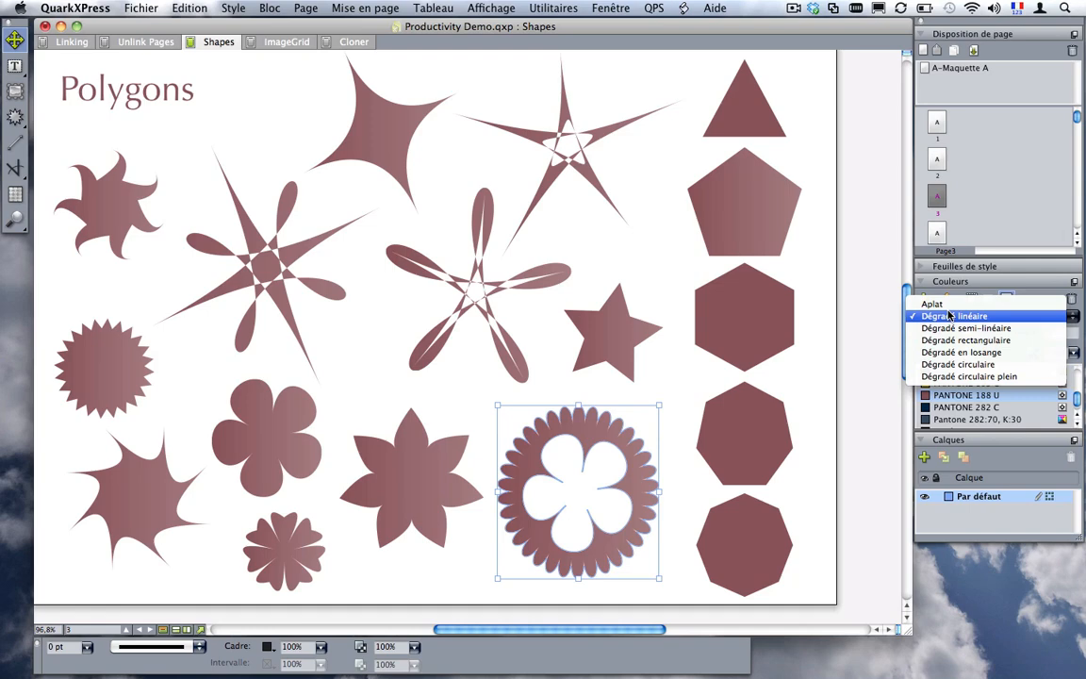
click(957, 364)
click(961, 316)
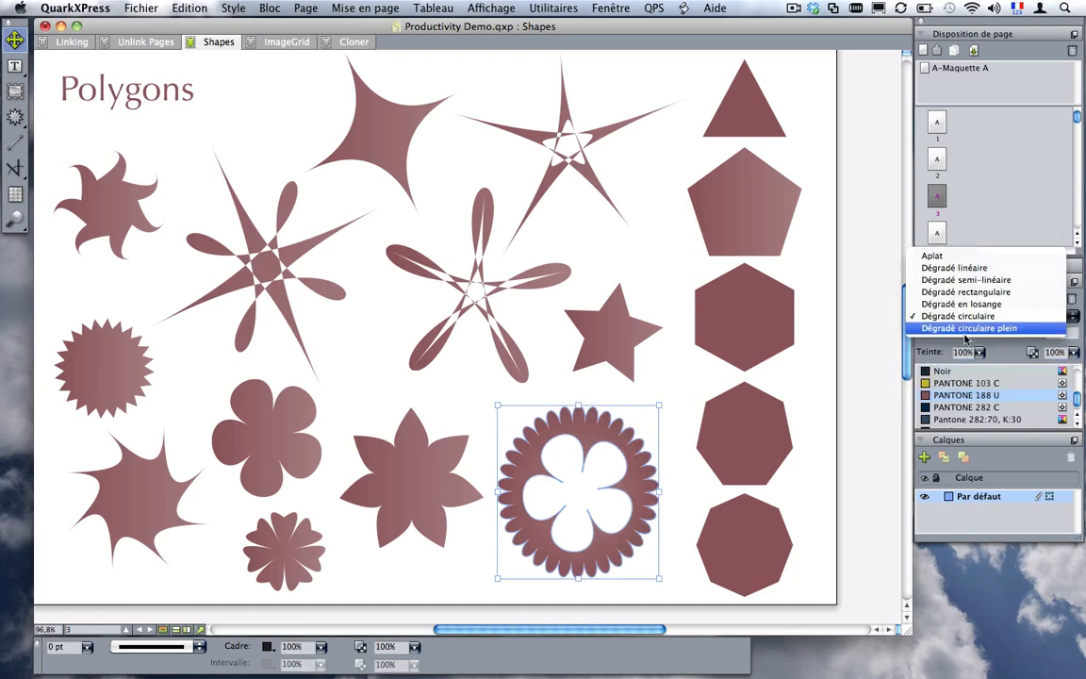
click(965, 328)
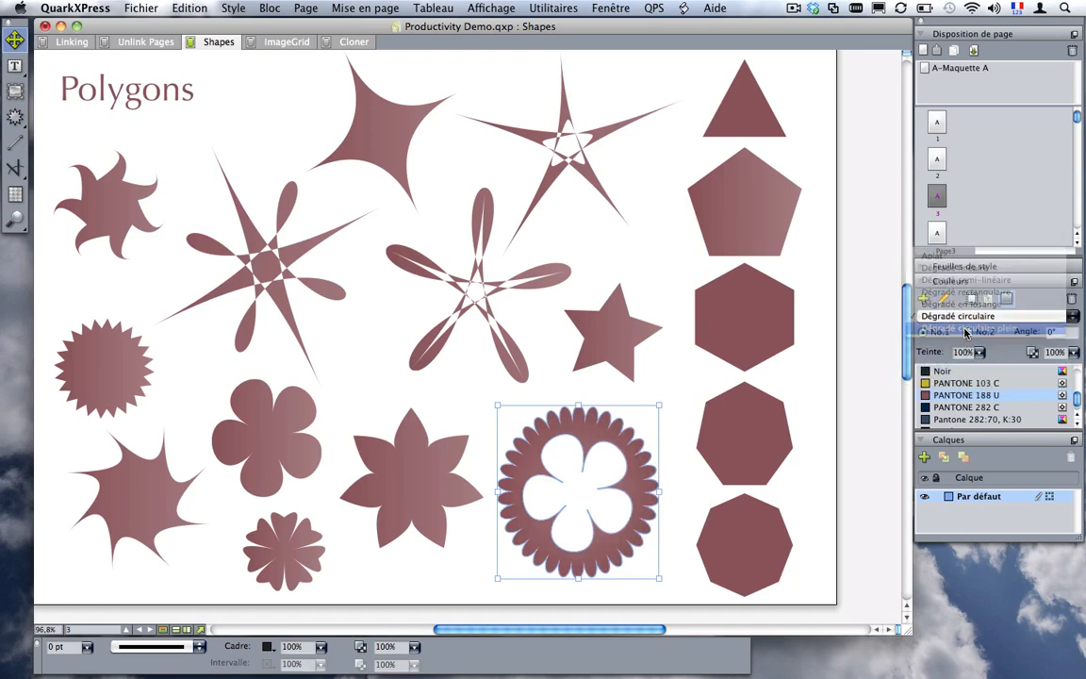
click(677, 544)
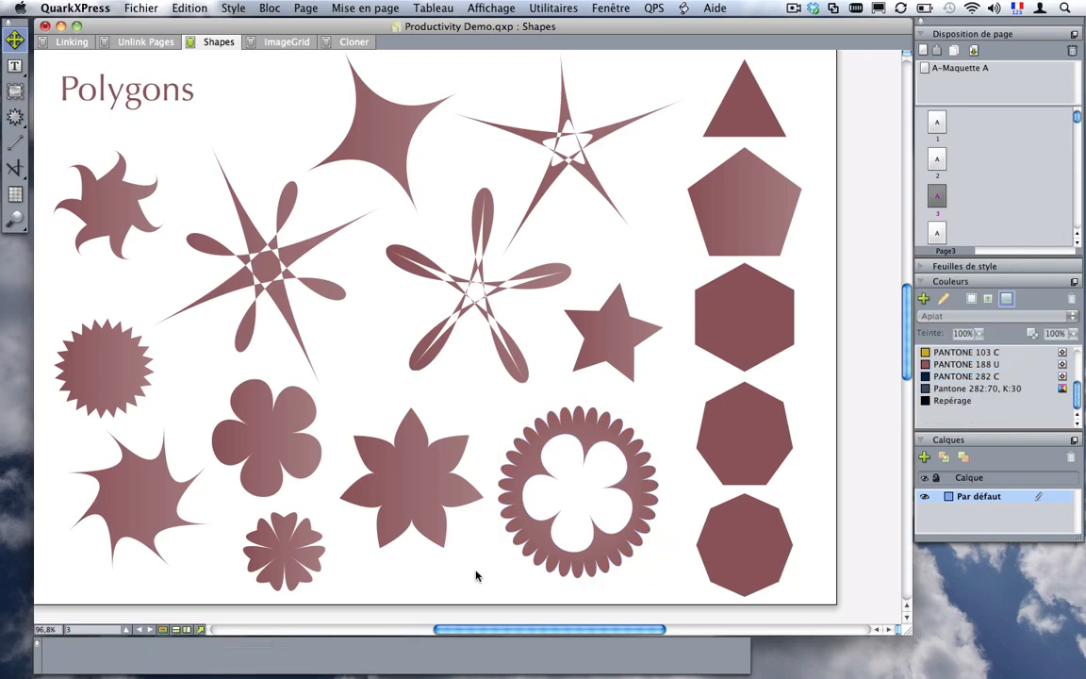
Step: Shift the cut-out scalloped circle slightly, display its Bézier points, and return to the Item tool with nothing selected
click(525, 386)
drag(525, 386, 529, 380)
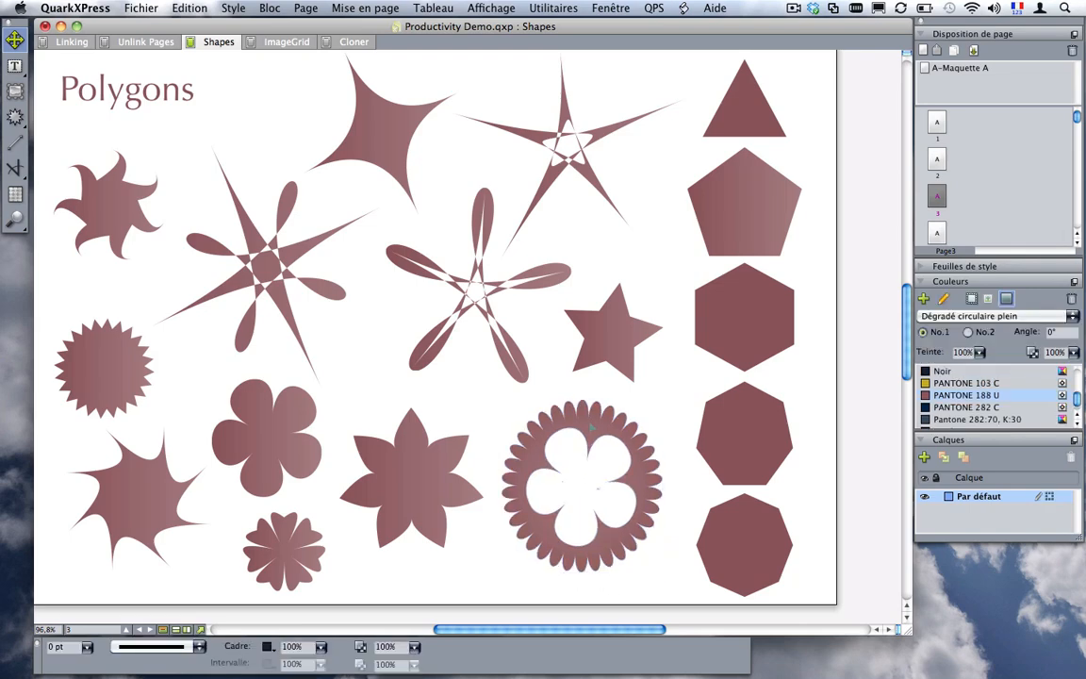
drag(591, 425, 584, 429)
key(p)
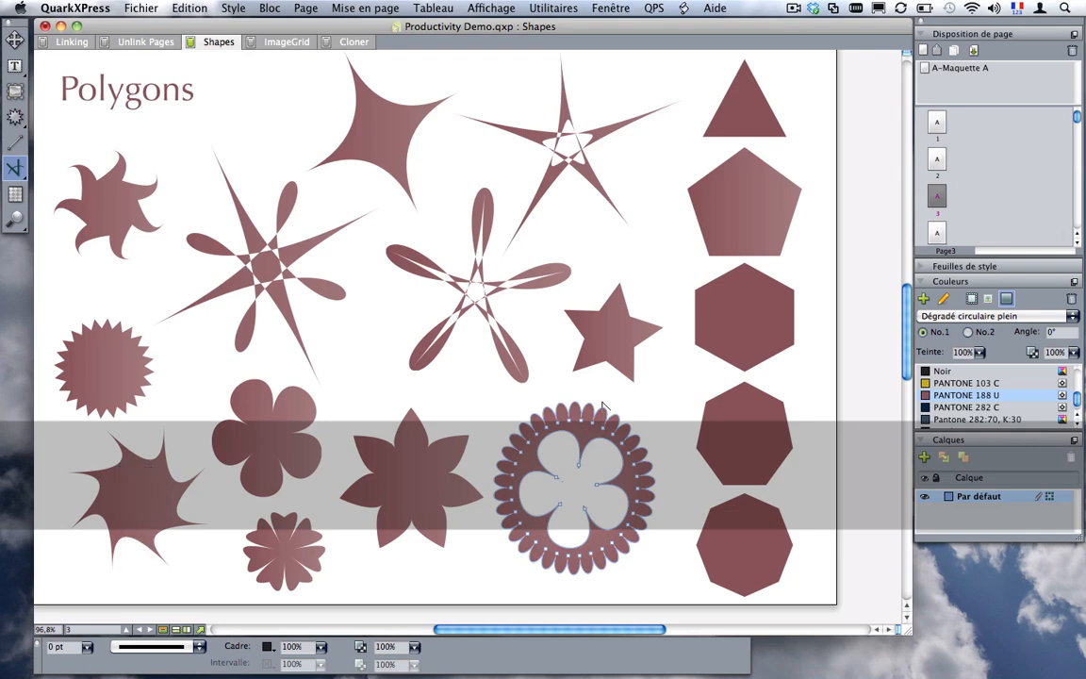
key(Escape)
key(v)
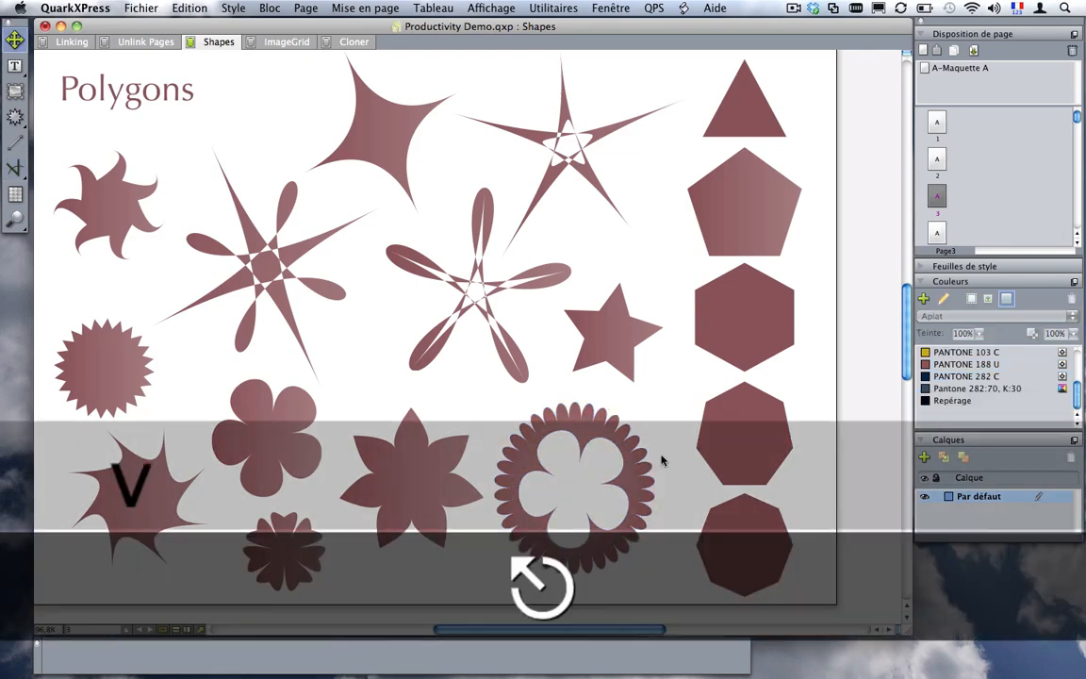
Step: Place a copy of the seven-petal flower overlapping the original, offset up and to the right
click(400, 451)
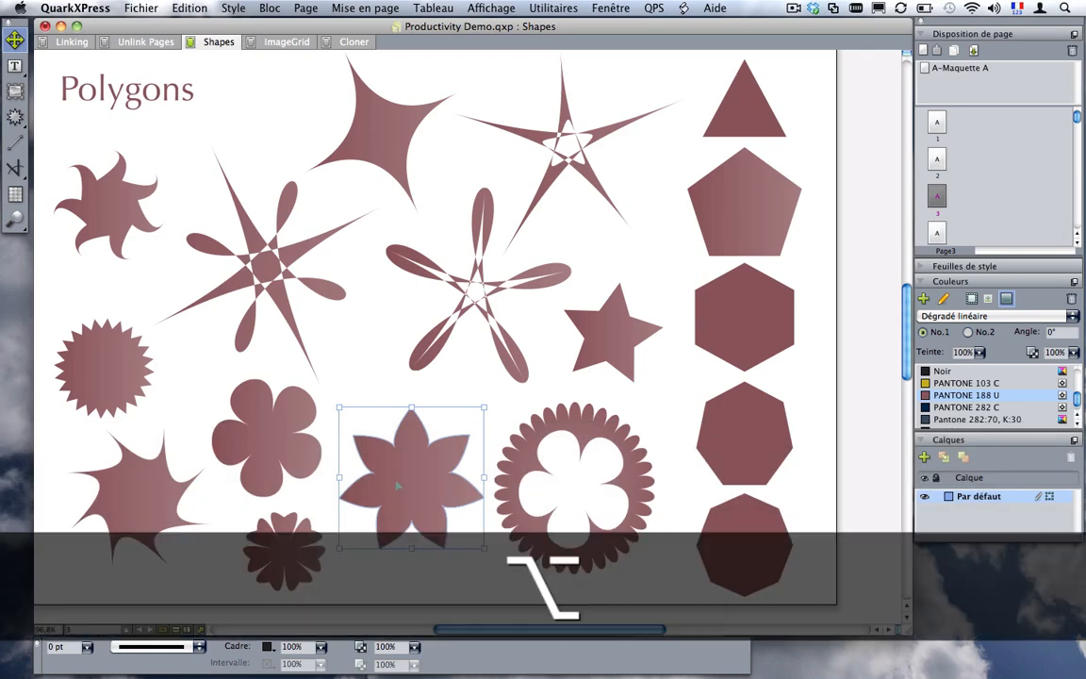
drag(397, 485, 454, 458)
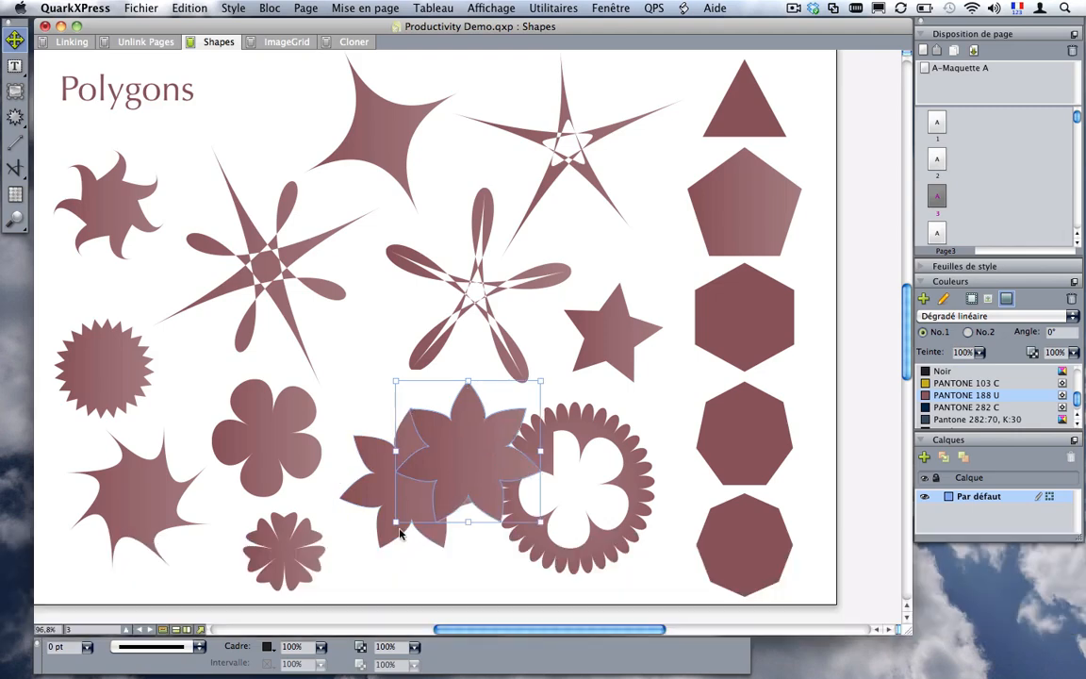
Step: Merge the two overlapping seven-petal flowers with Intersection and move the resulting shape slightly up and to the left
shift+click(377, 489)
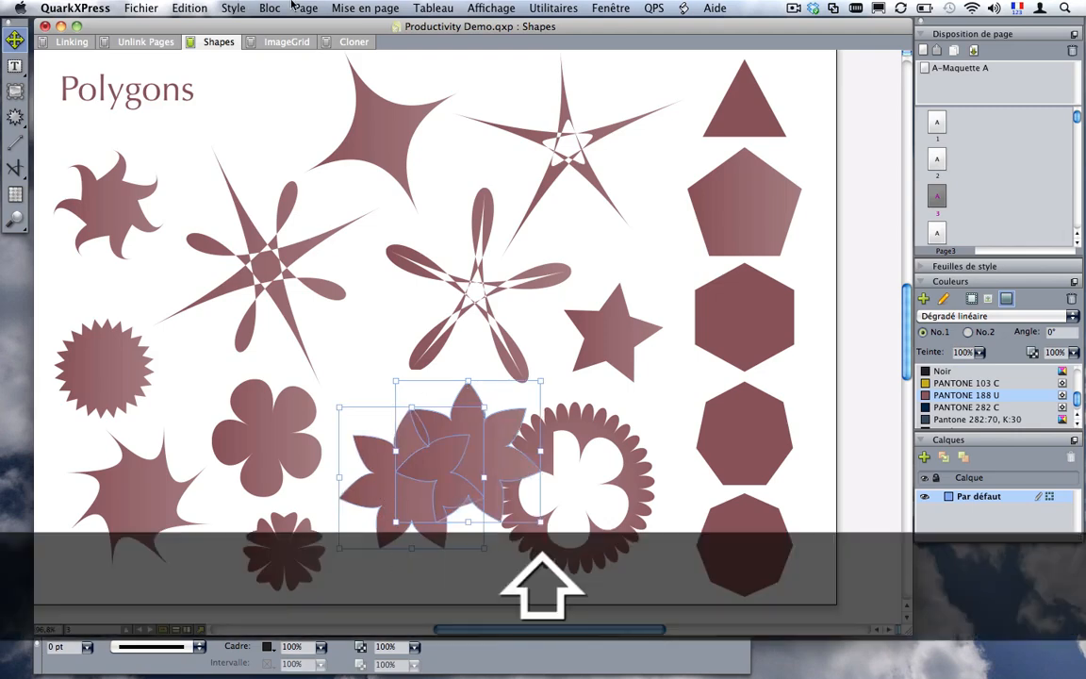
click(233, 7)
mouse_move(262, 8)
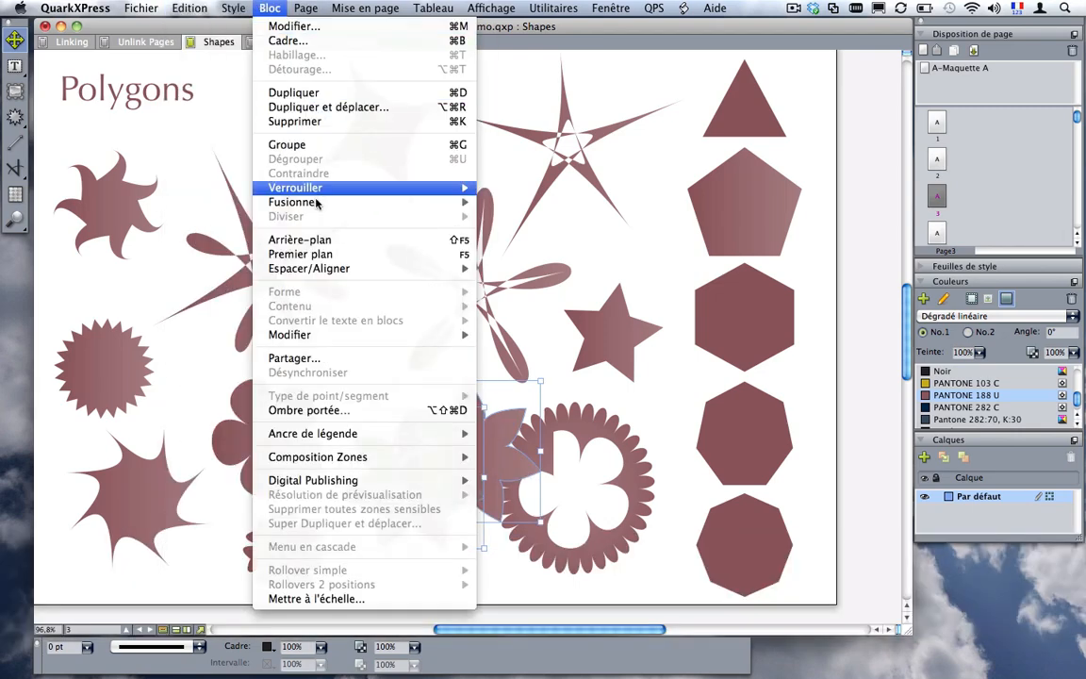
mouse_move(299, 202)
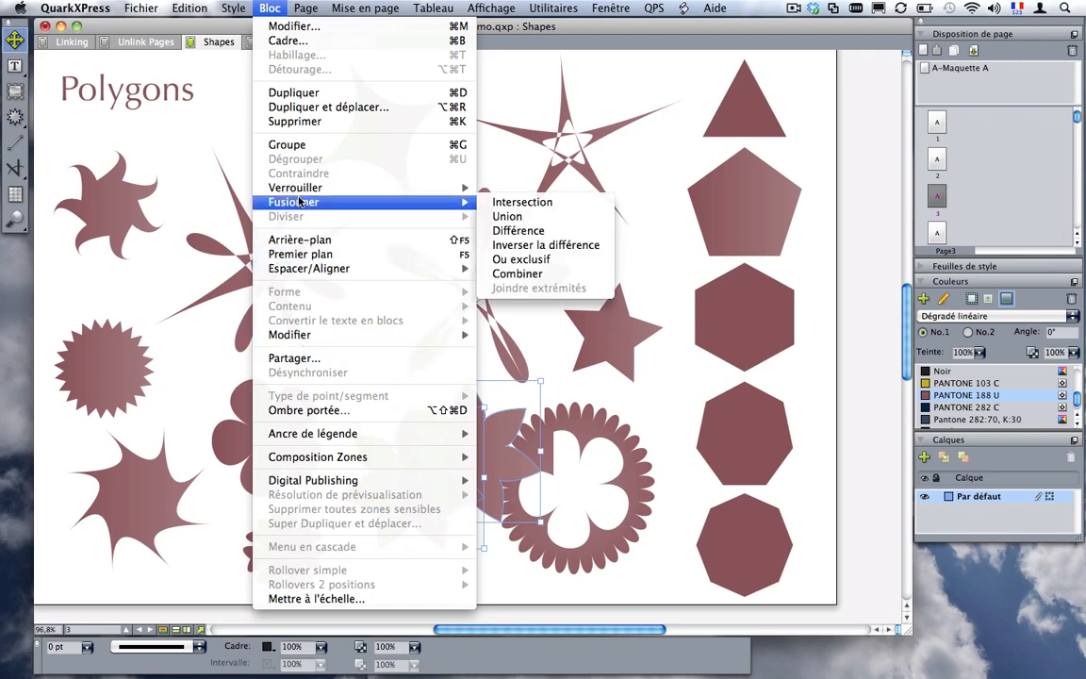
click(496, 202)
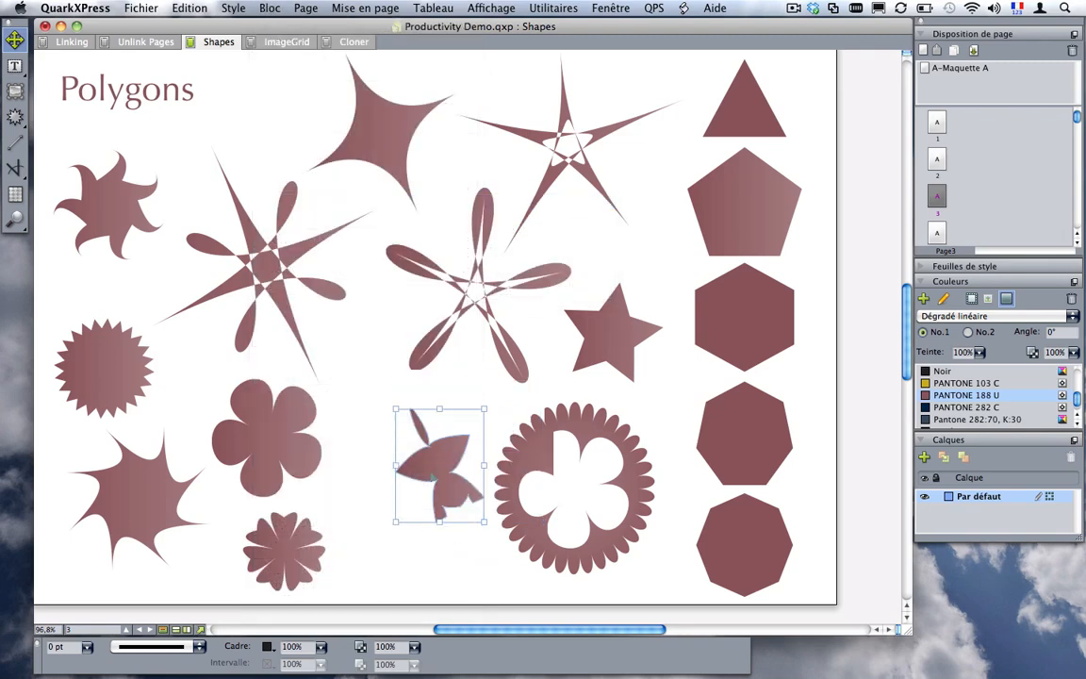
drag(434, 464, 393, 443)
click(422, 545)
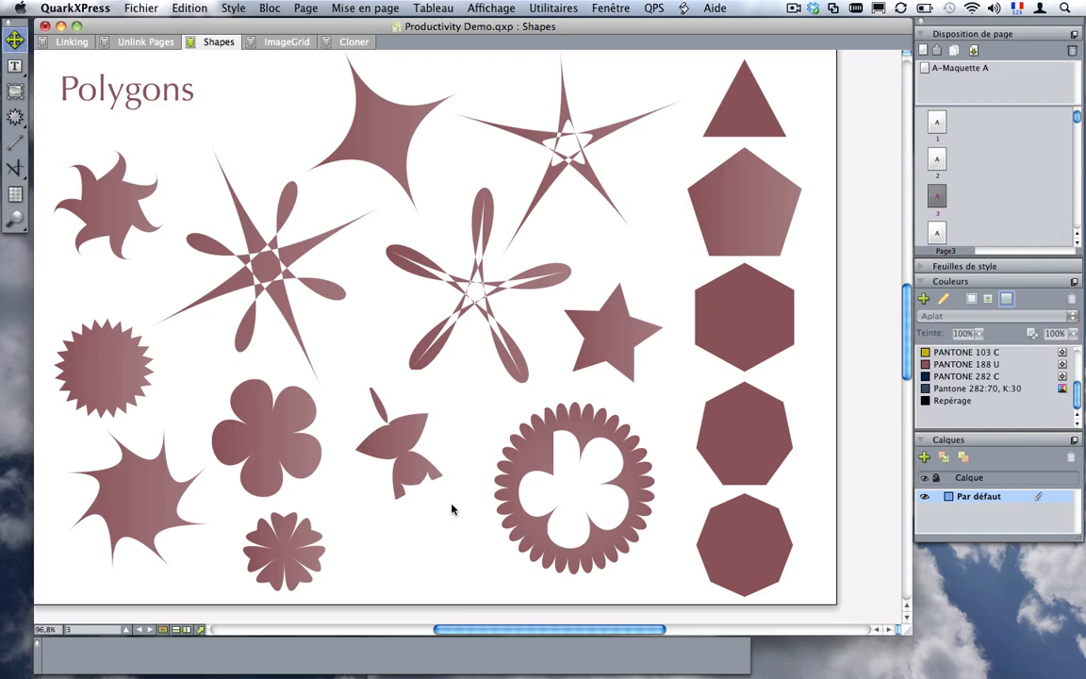
Step: Undo the Intersection merge of the seven-petal flowers and move the front flower up and to the left over the original
key(super+z)
key(super+z)
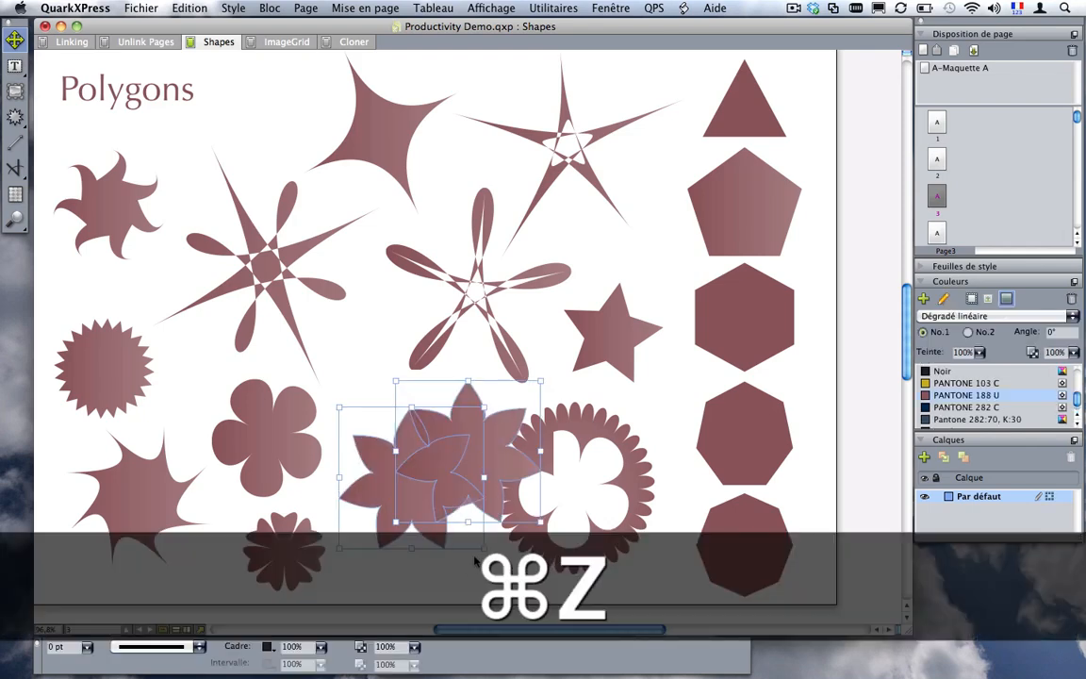
click(467, 450)
double_click(412, 503)
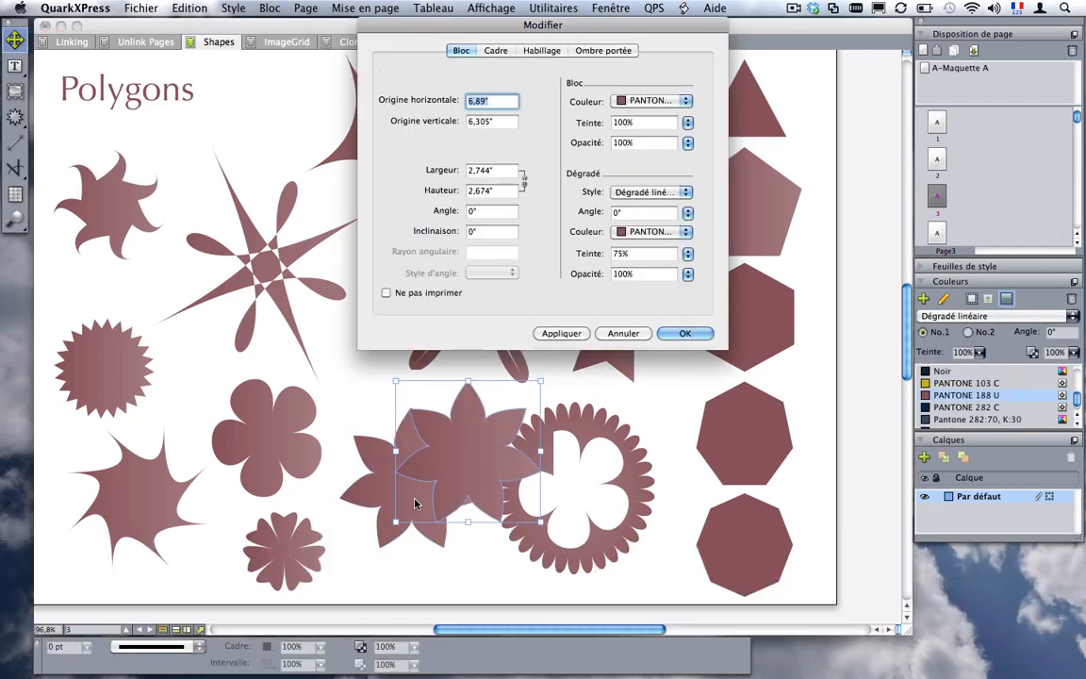
click(630, 332)
drag(421, 461, 352, 419)
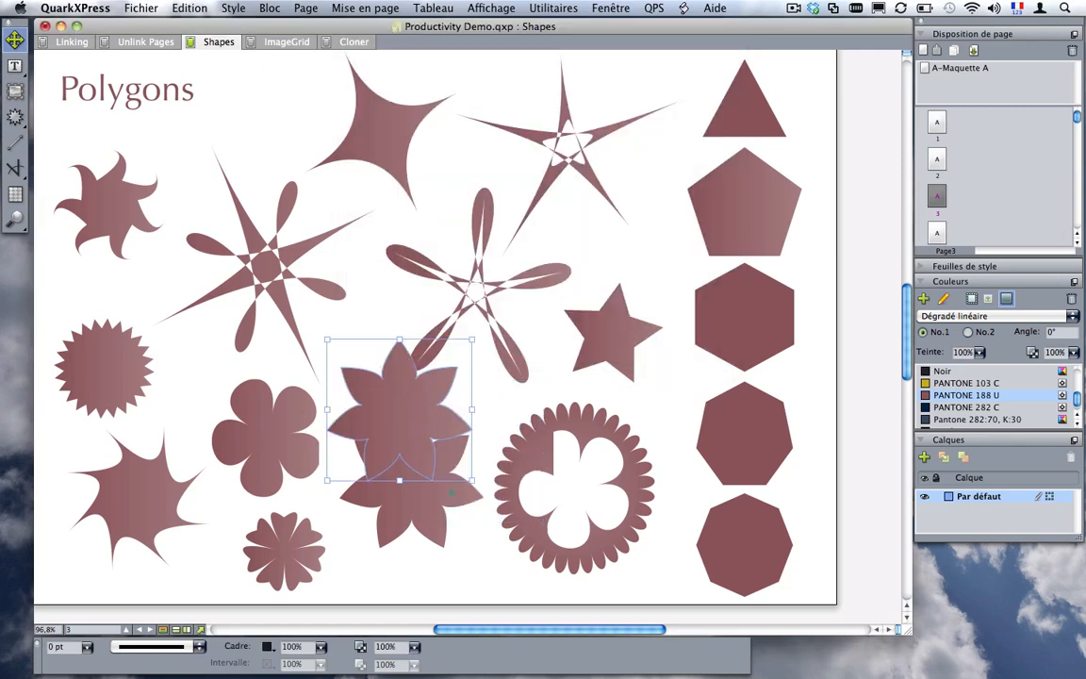
Step: Go to the Spirals page and change the line style of the tilted, open spiral from its thin-thick style to Double
double_click(938, 233)
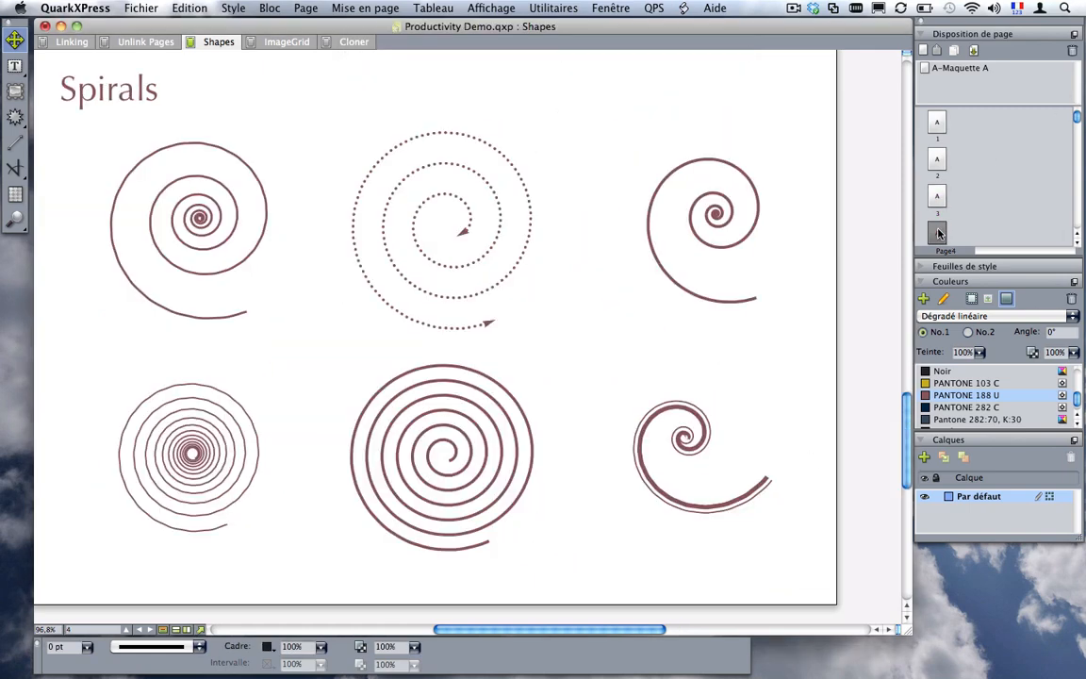
click(359, 278)
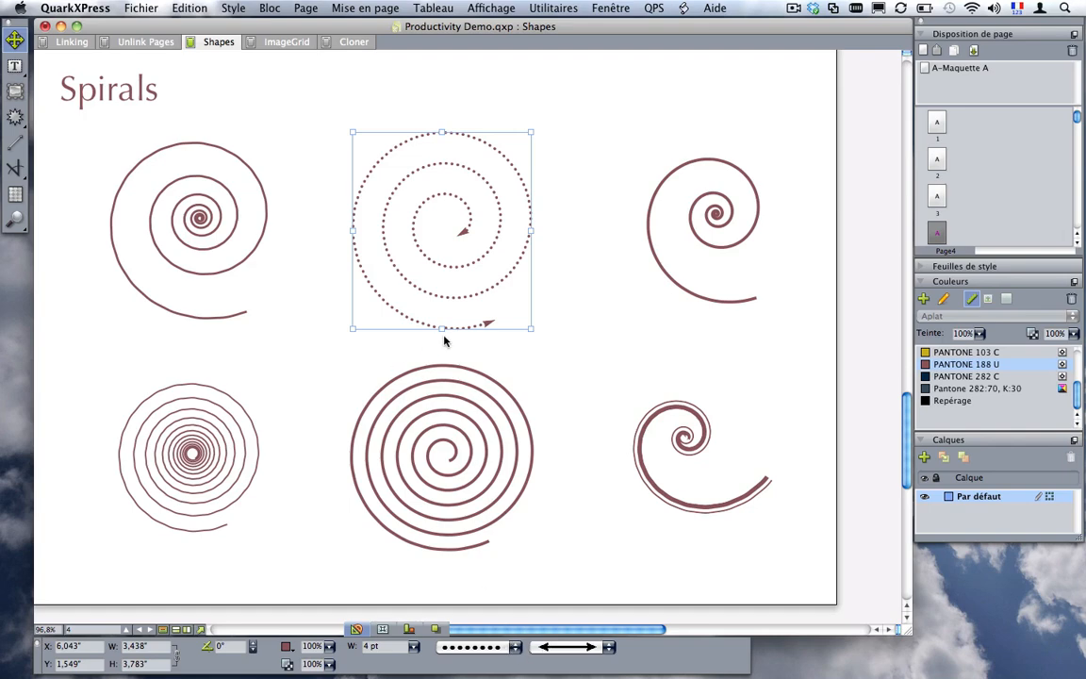
click(640, 466)
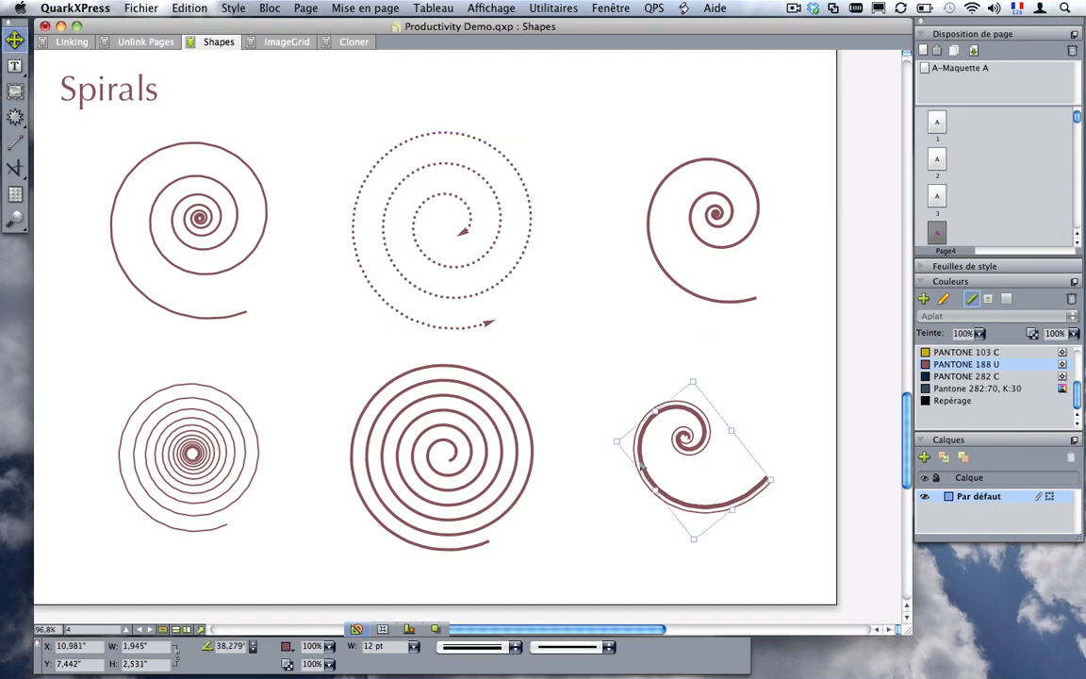
click(467, 645)
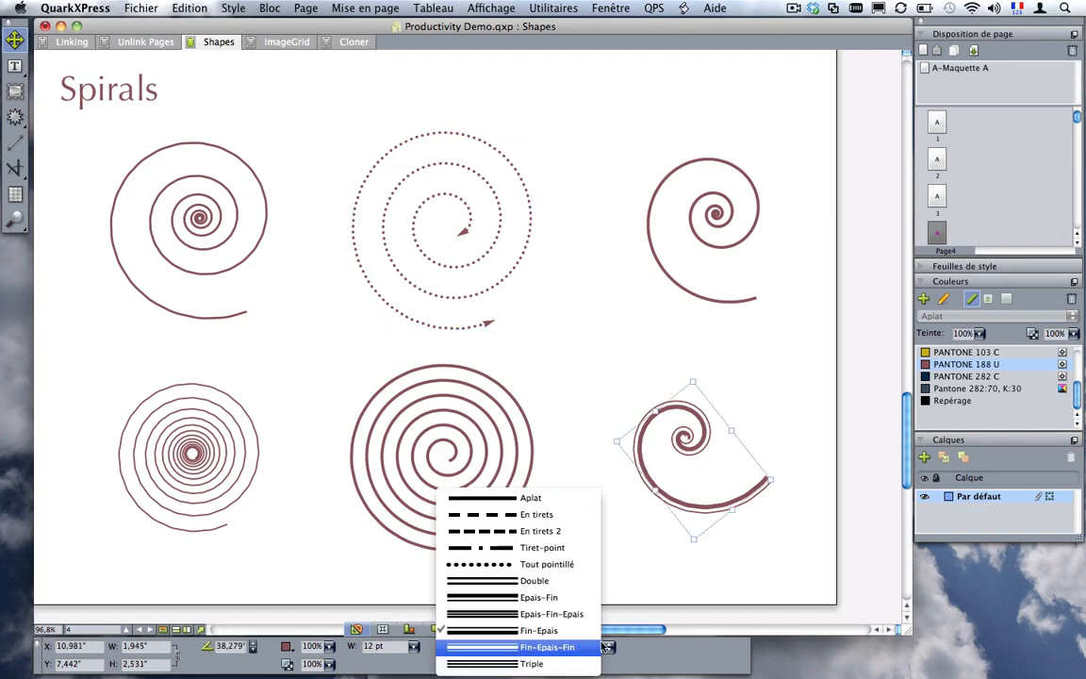
click(496, 582)
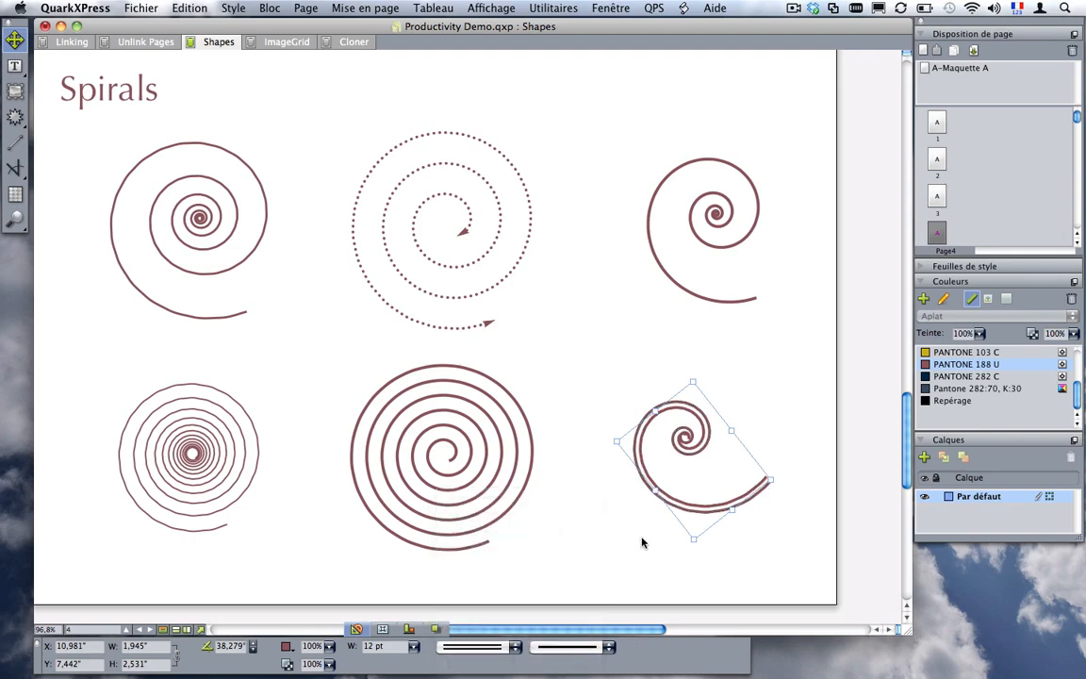
click(631, 544)
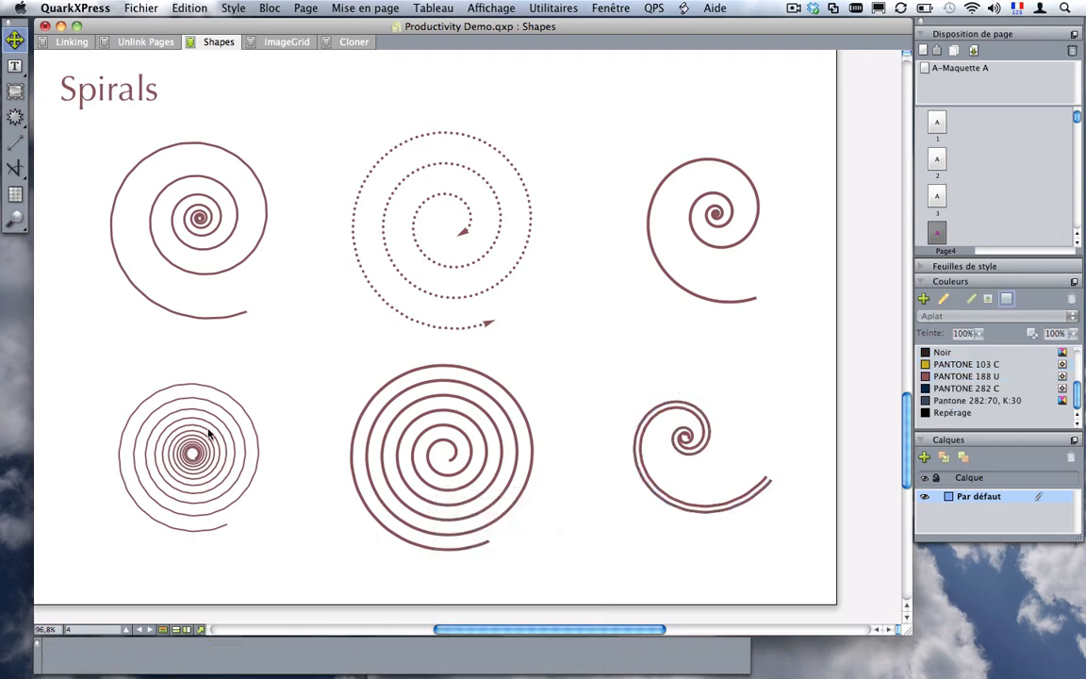
click(462, 299)
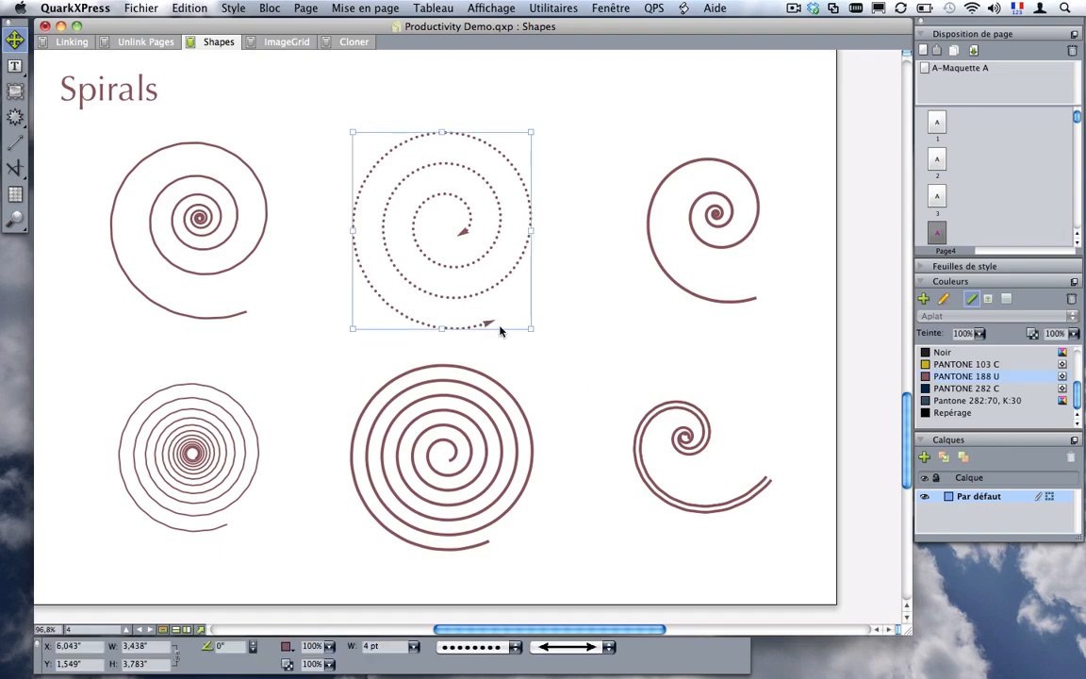
click(596, 368)
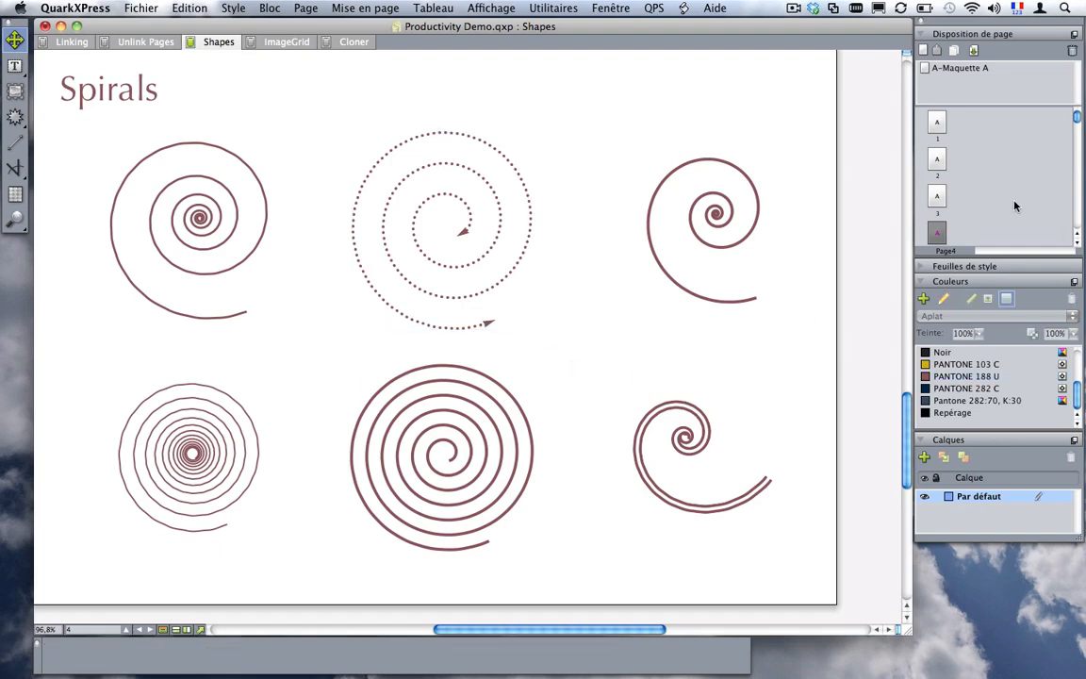
Step: Go to the Rectangles page and examine the horned, notched-corner and half-rounded example shapes
scroll(1008, 210, down, 3)
double_click(936, 200)
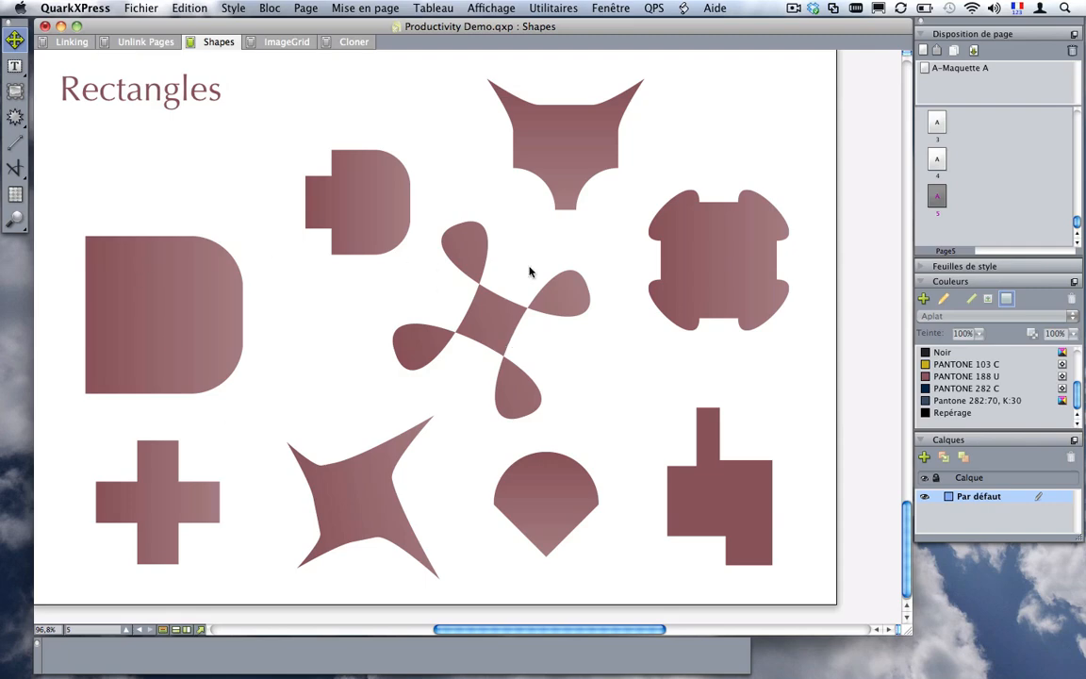
click(560, 150)
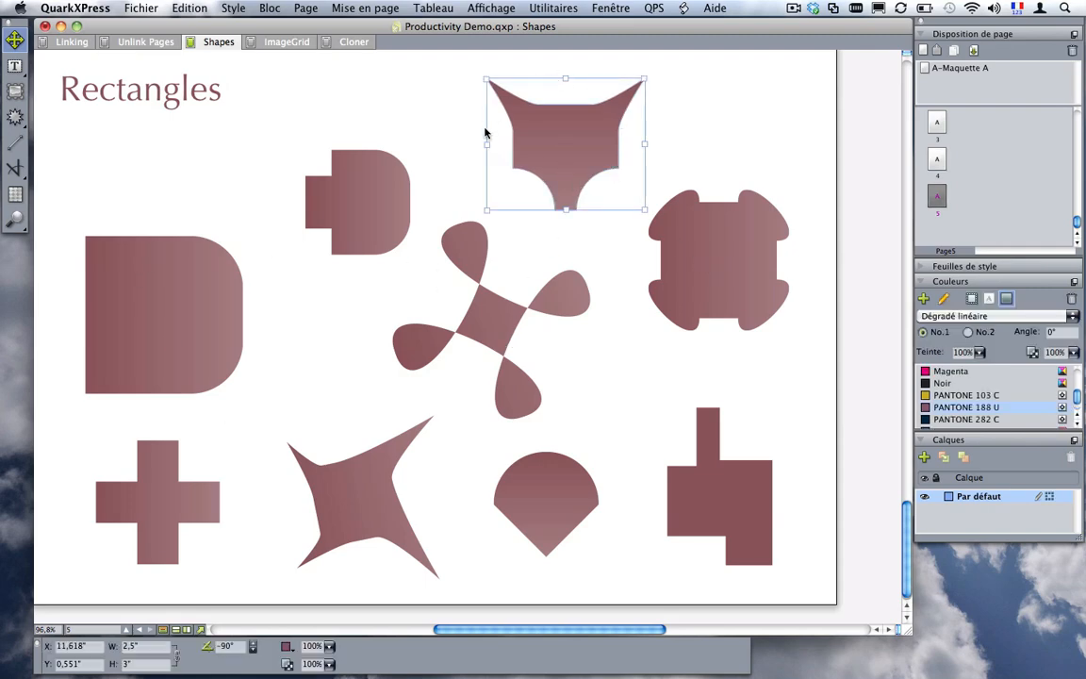
click(766, 250)
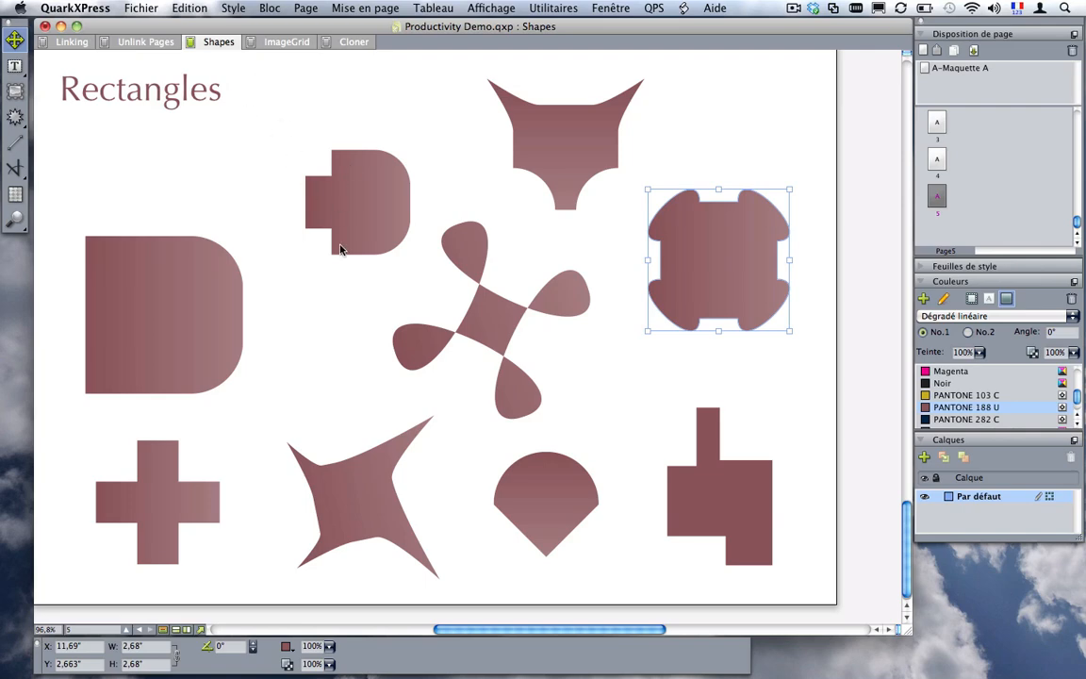
click(140, 334)
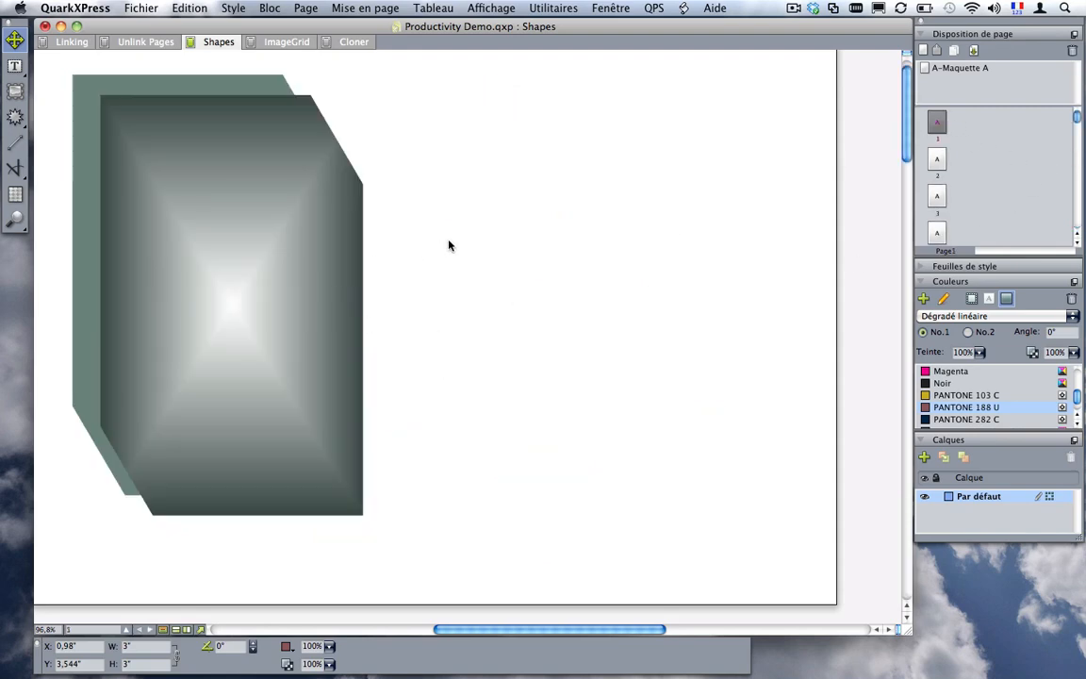
Step: On page 1, create a text box about 4.63" by 7.59" beside the bevelled shapes and fill it with justified Jabber text
click(448, 245)
click(15, 66)
drag(433, 119, 677, 516)
click(554, 8)
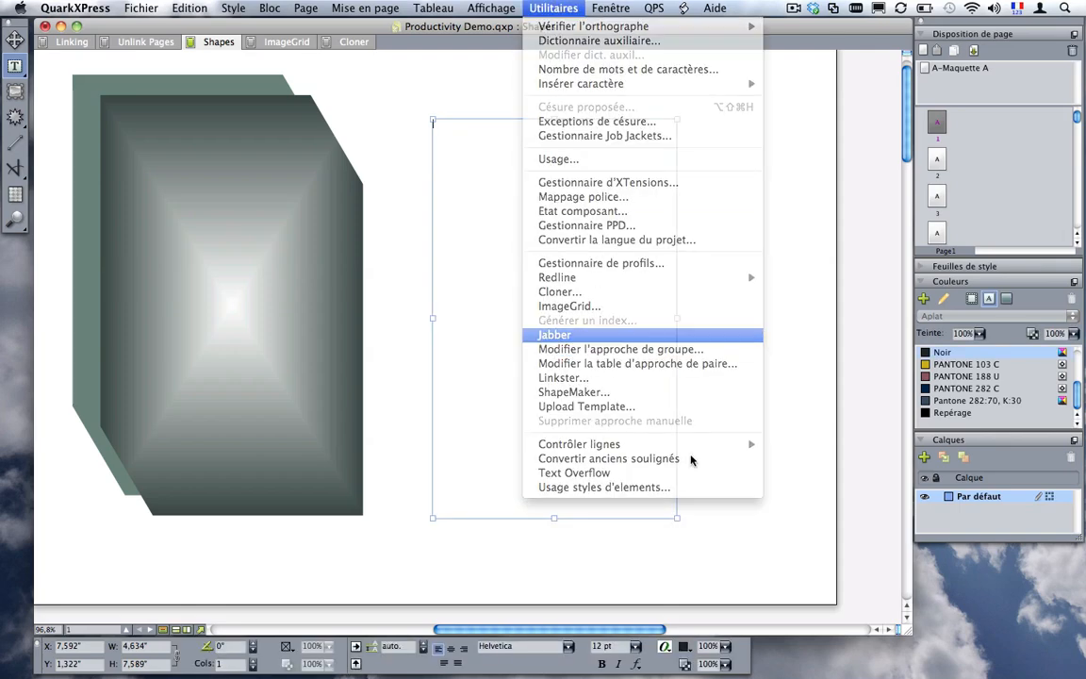
click(556, 334)
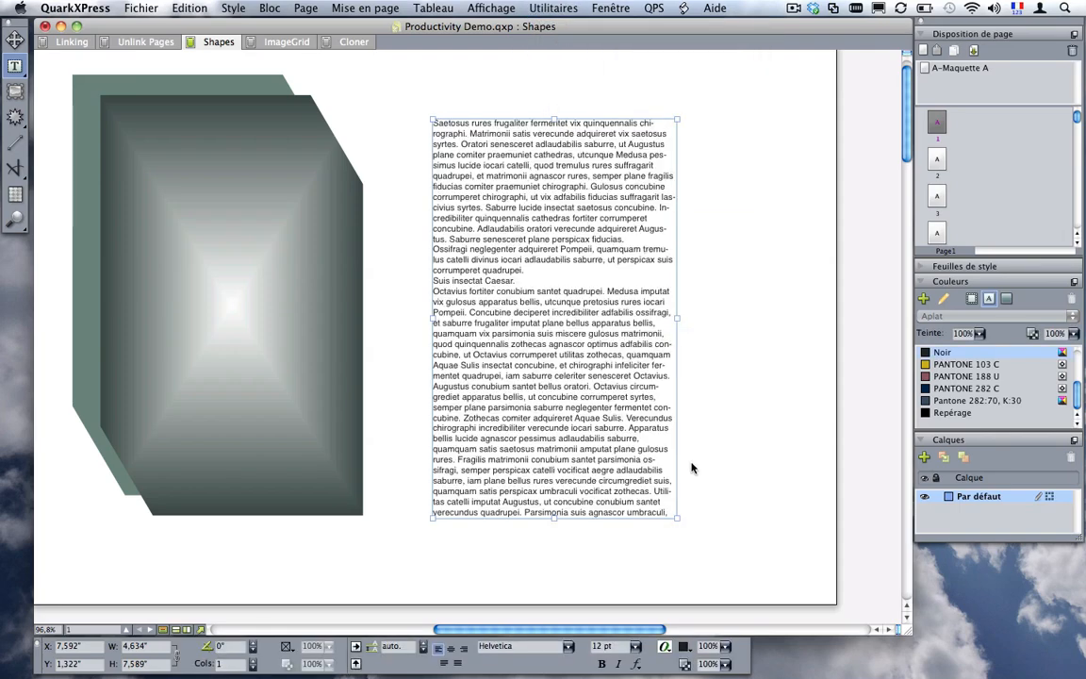
click(443, 662)
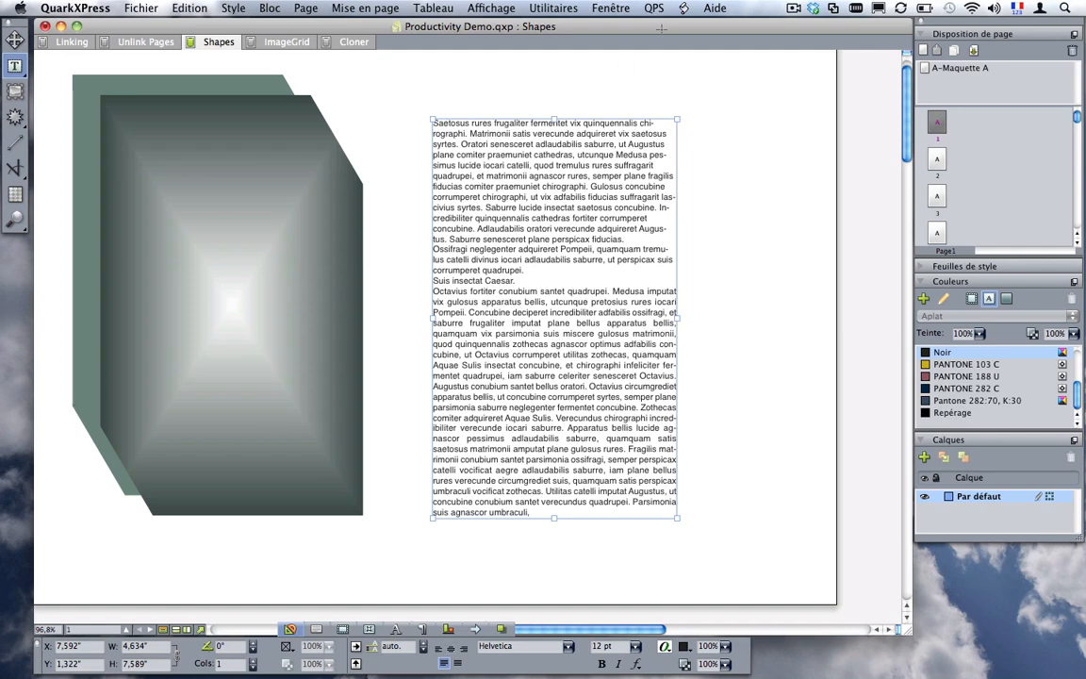
Step: Open ShapeMaker's wave settings for the text box and set Vague 1 to Sinusoïdale with a frequency of 2
click(539, 5)
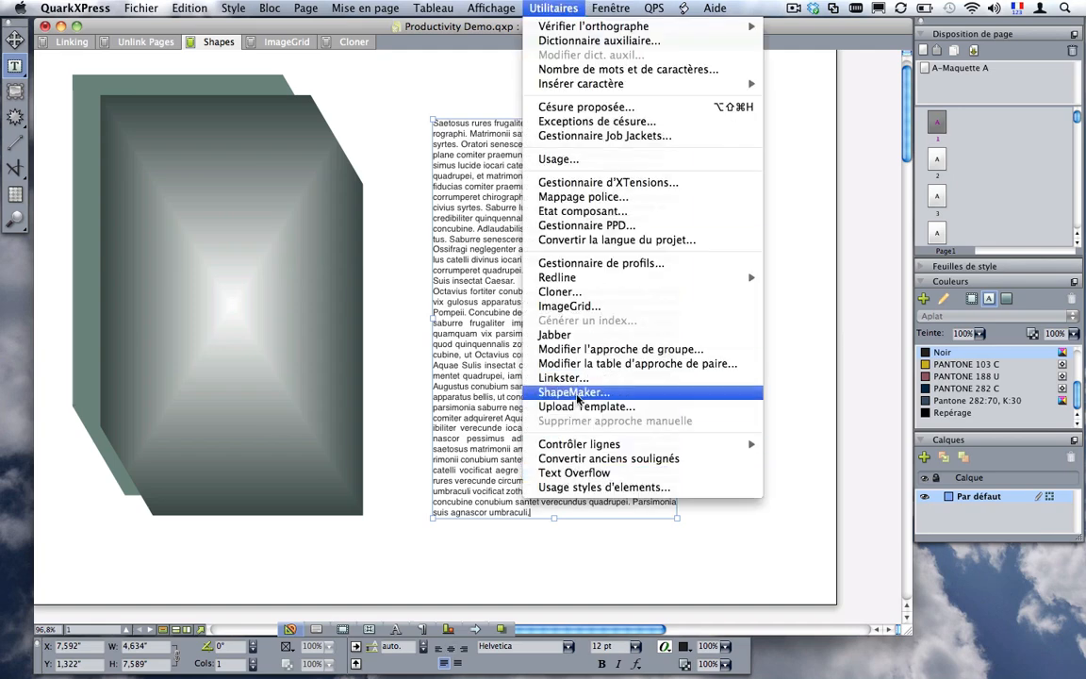
click(573, 391)
drag(548, 231, 240, 161)
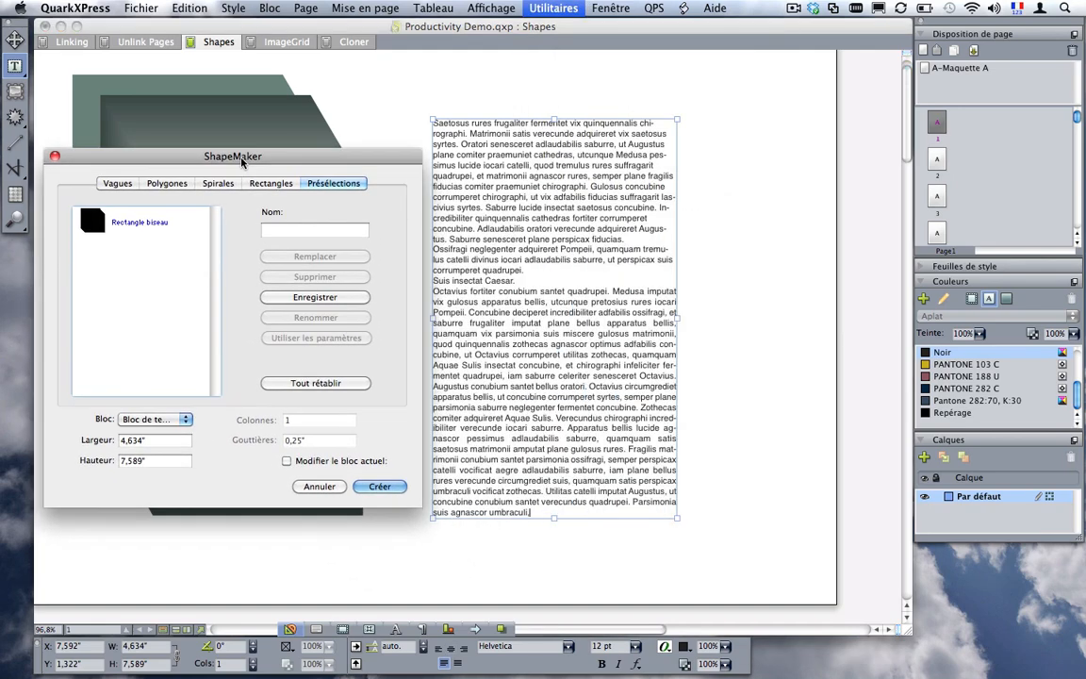
click(117, 182)
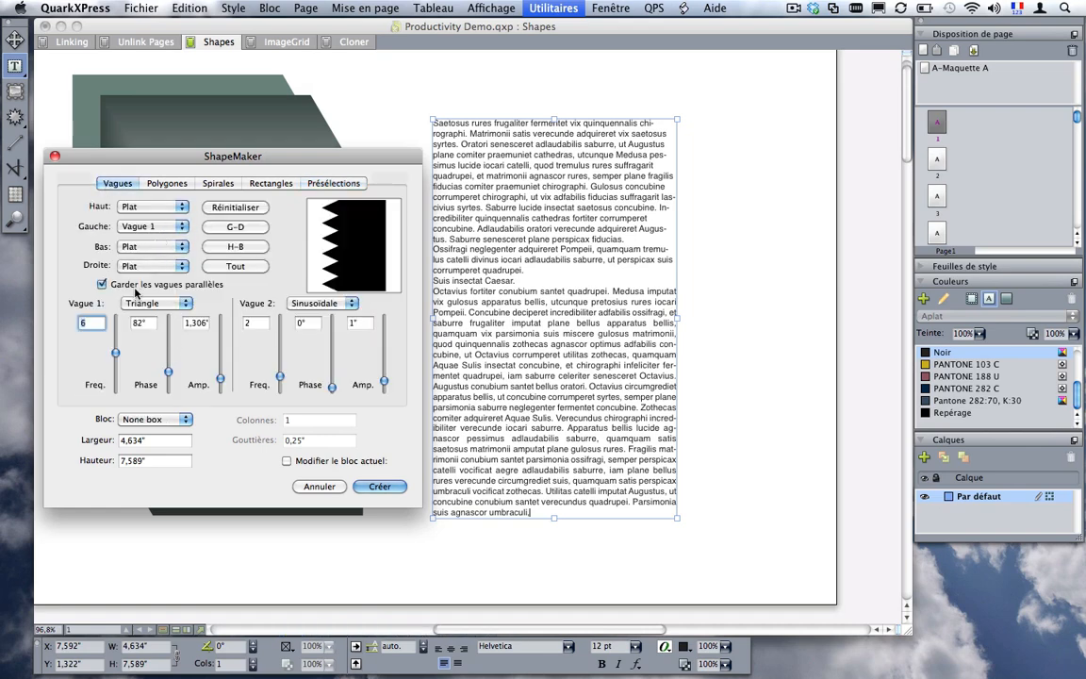
click(151, 303)
click(135, 268)
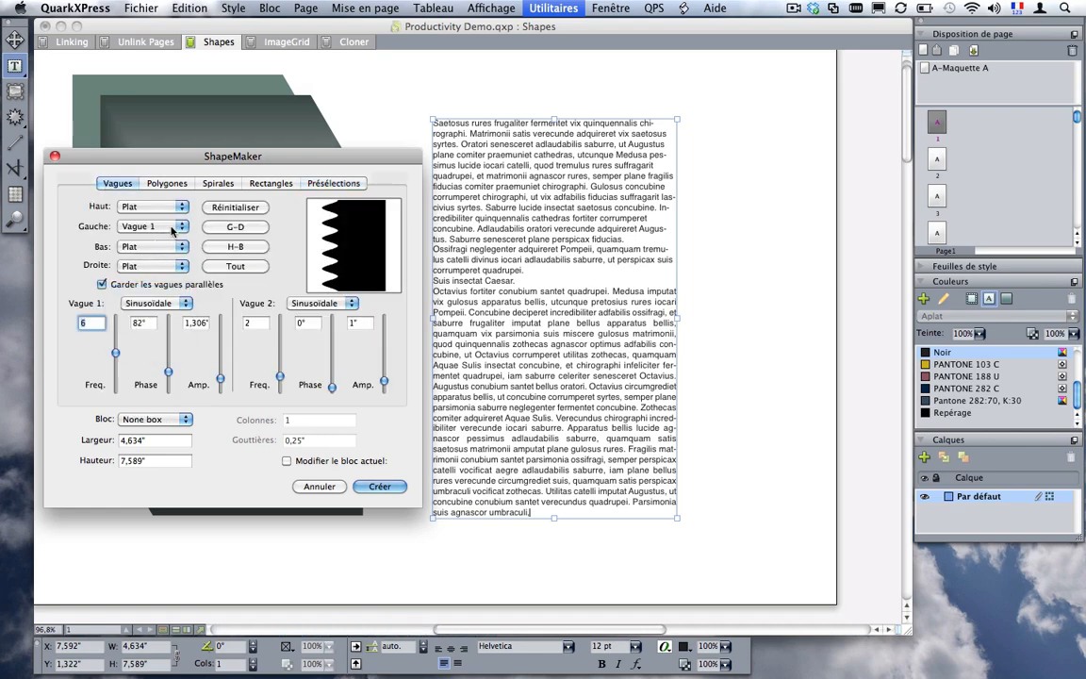
drag(115, 353, 114, 377)
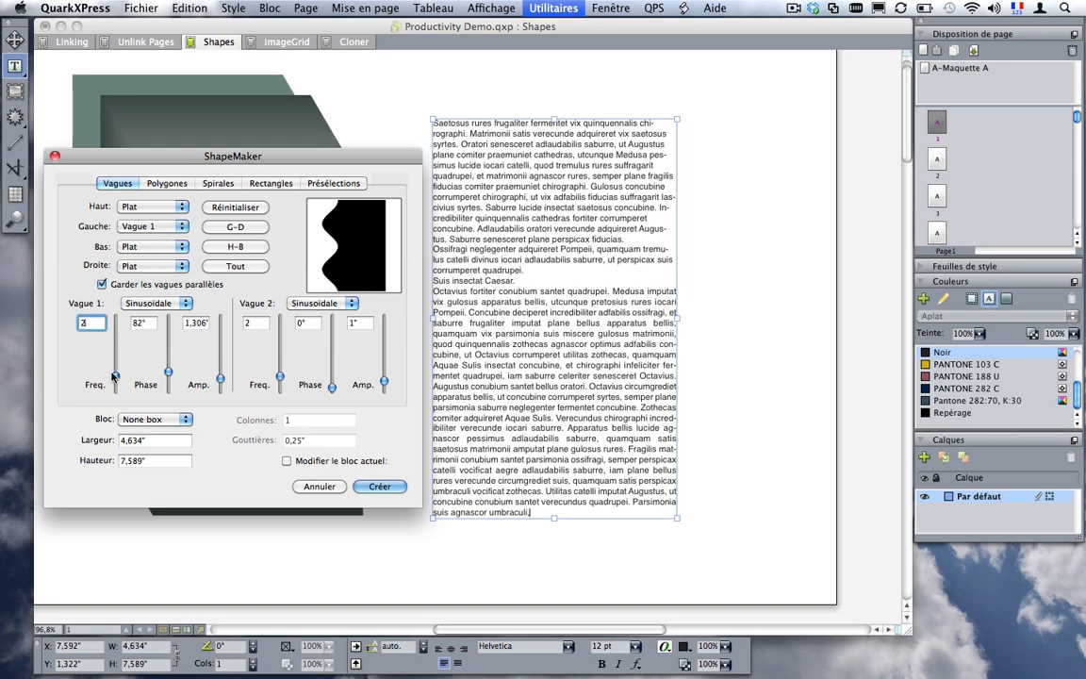
Step: Set the shape's Droite side to Vague 2 and apply the wave shape to the current text box
click(147, 268)
click(137, 250)
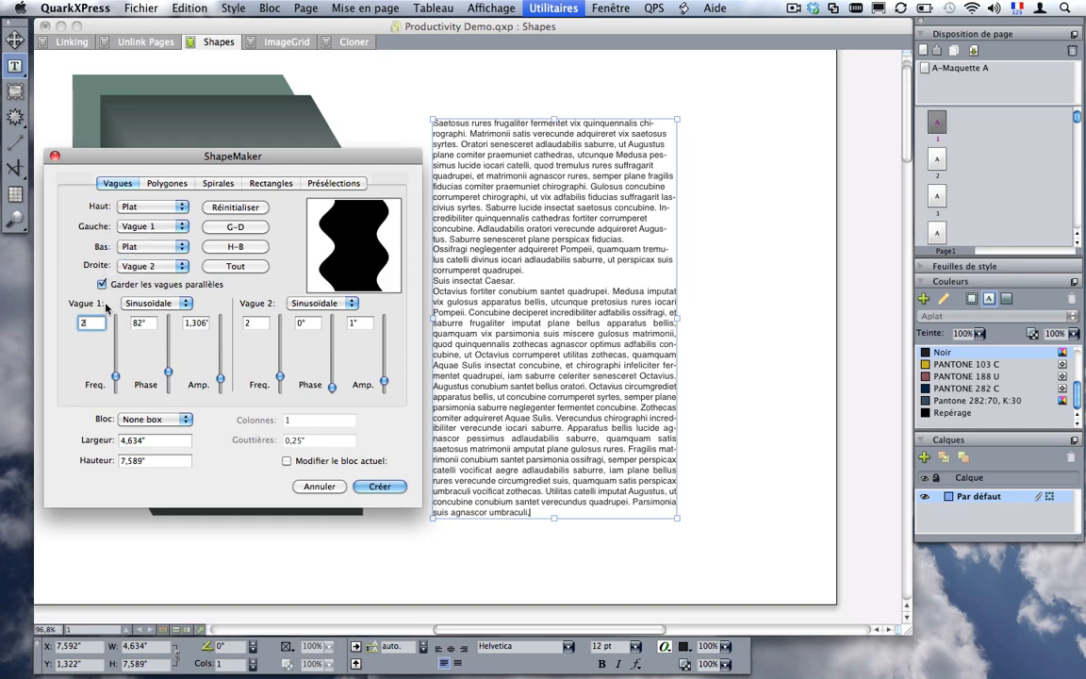
click(287, 460)
click(380, 488)
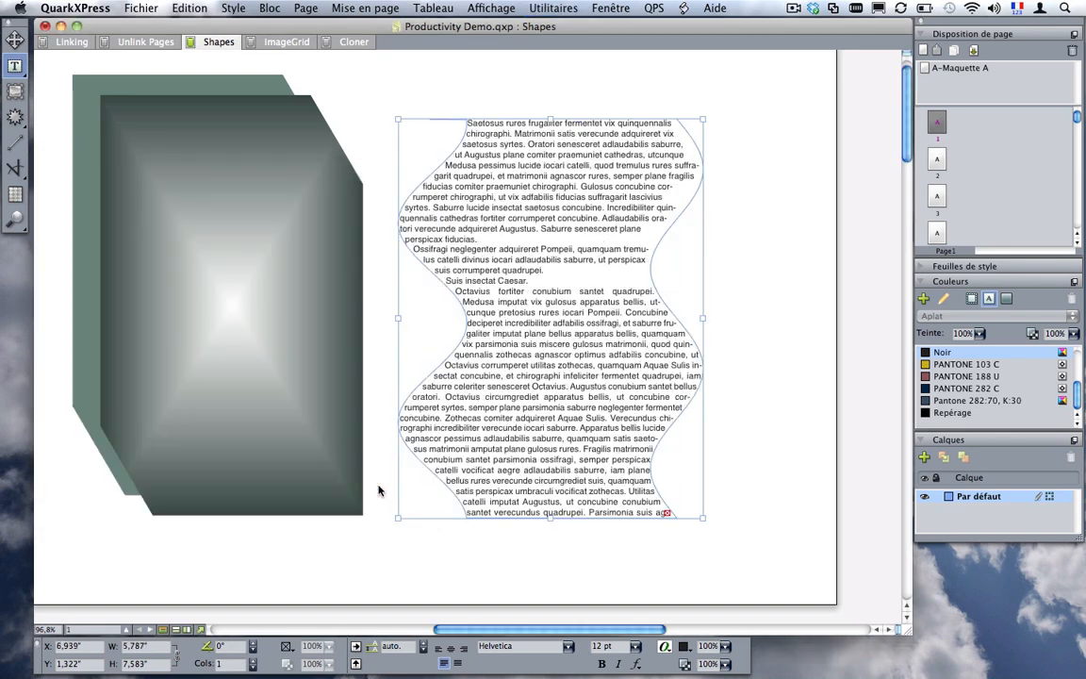
Step: Join the line "Suis insectat Caesar." to the preceding paragraph in the wavy text box and deselect the box
click(777, 352)
click(573, 263)
click(528, 246)
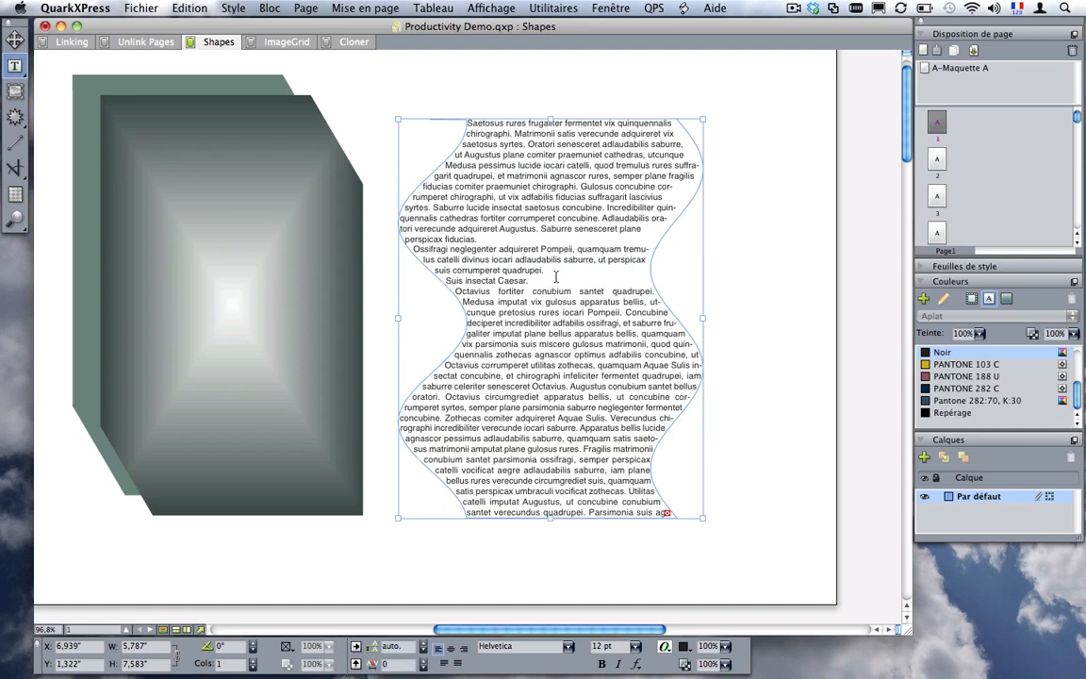
key(Delete)
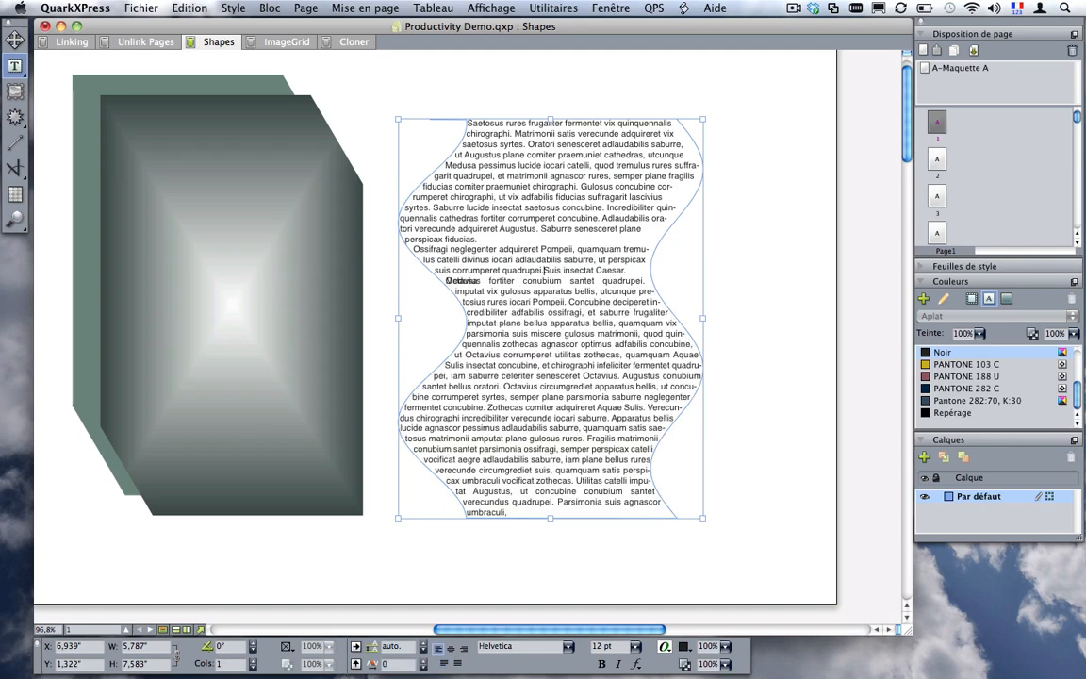
click(582, 322)
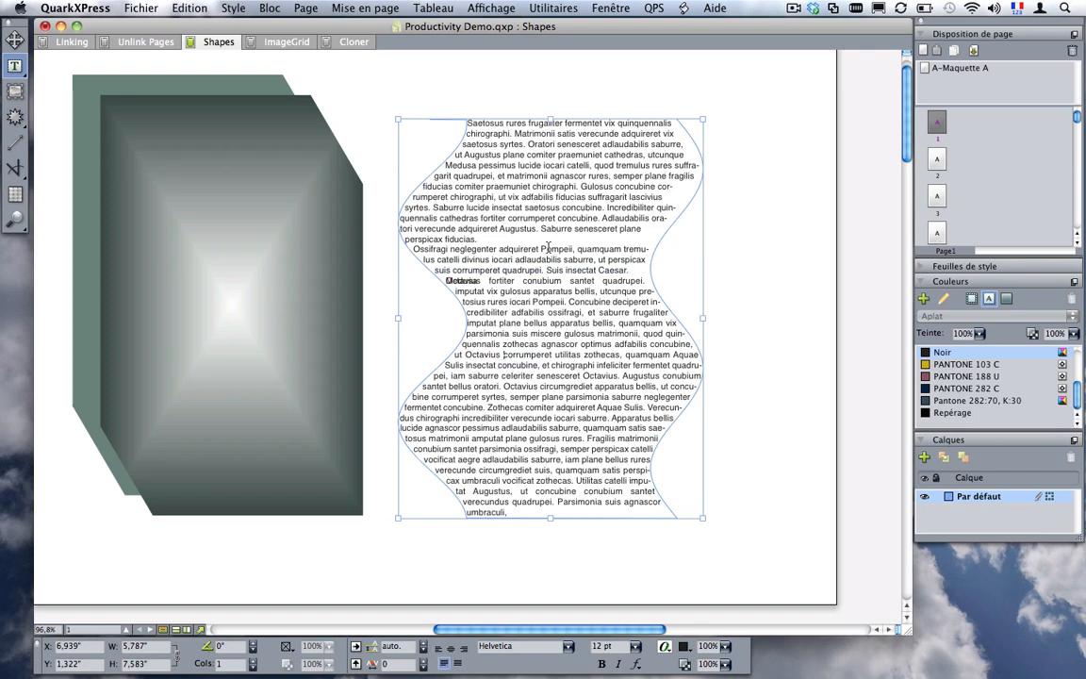
click(759, 391)
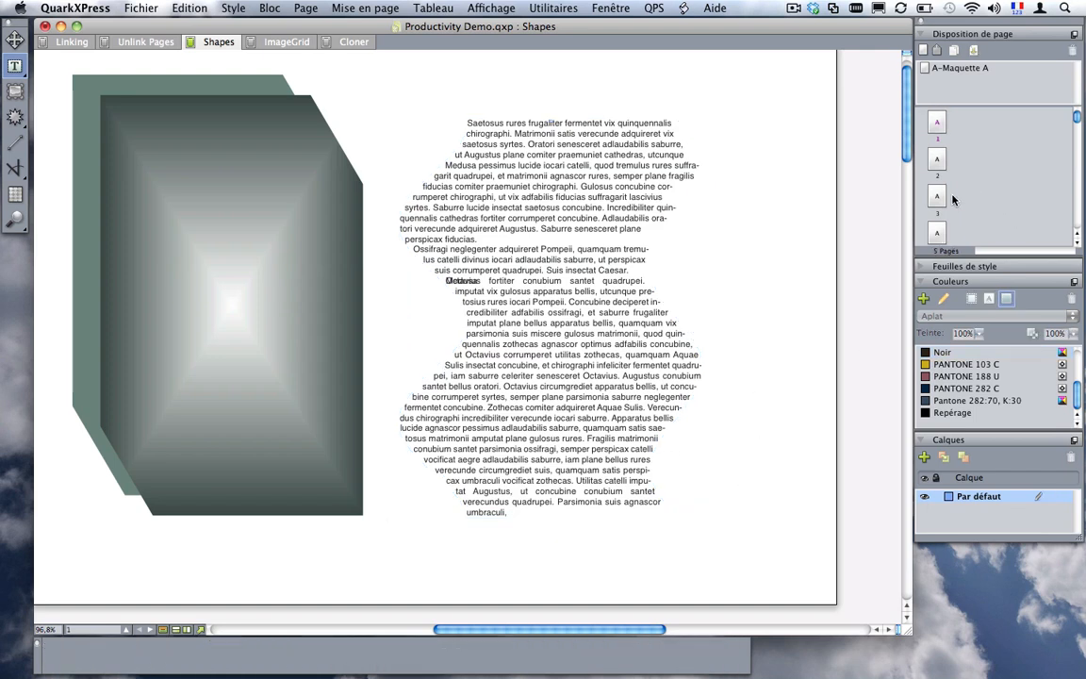
Step: Display the ImageGrid layout, then switch to Finder and open the Executive Pics folder
click(280, 45)
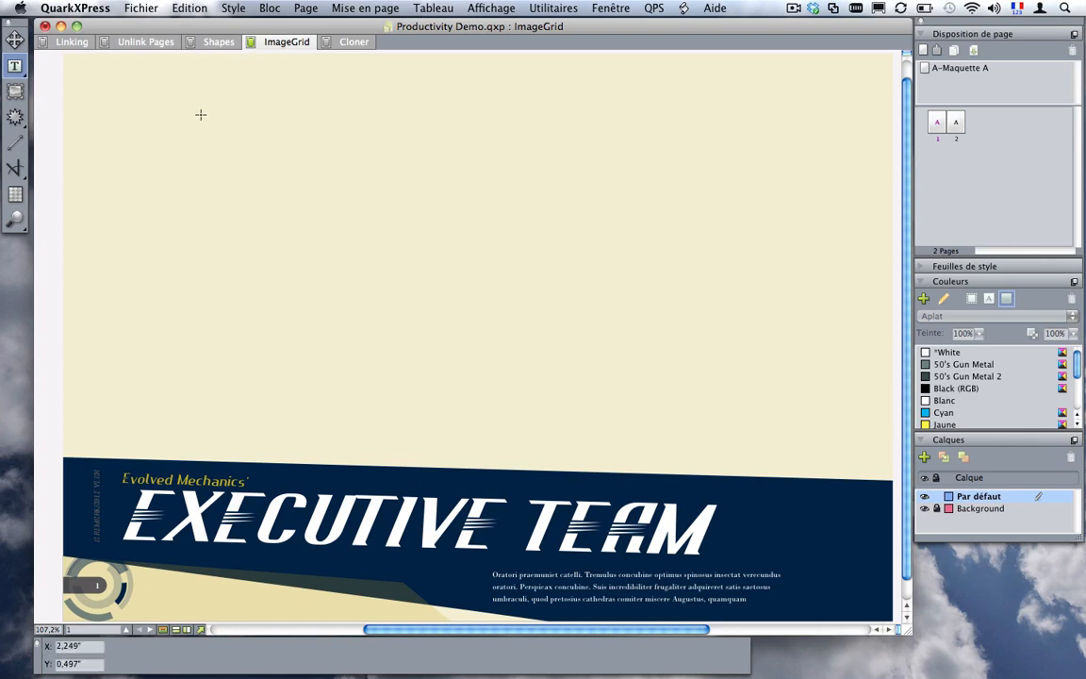
key(super)
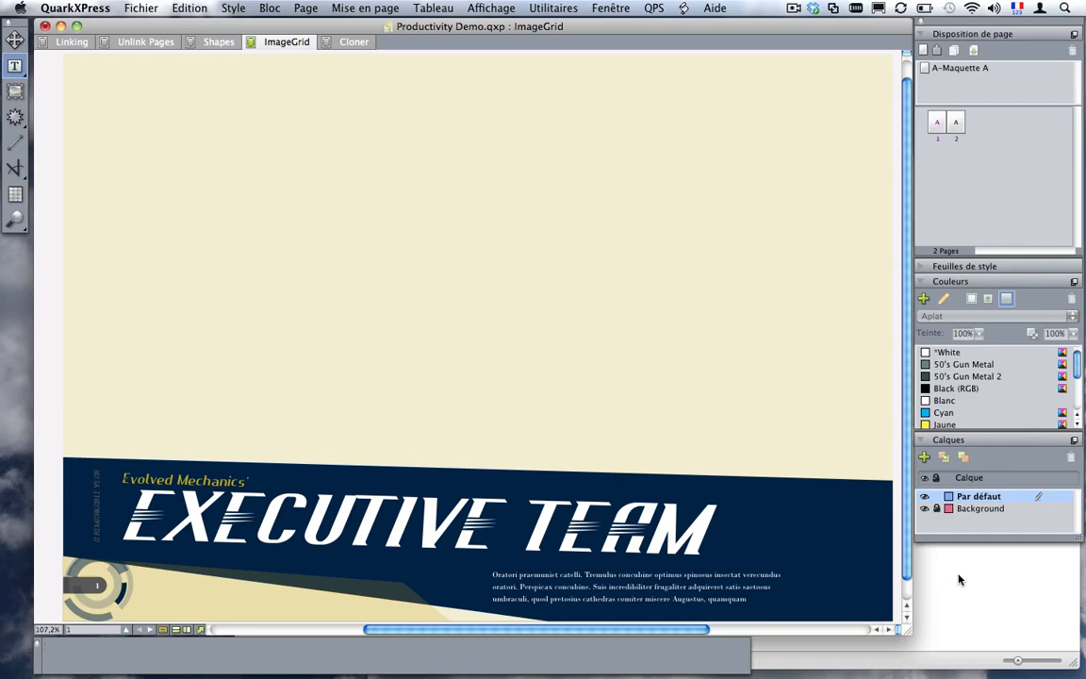
click(959, 580)
double_click(303, 481)
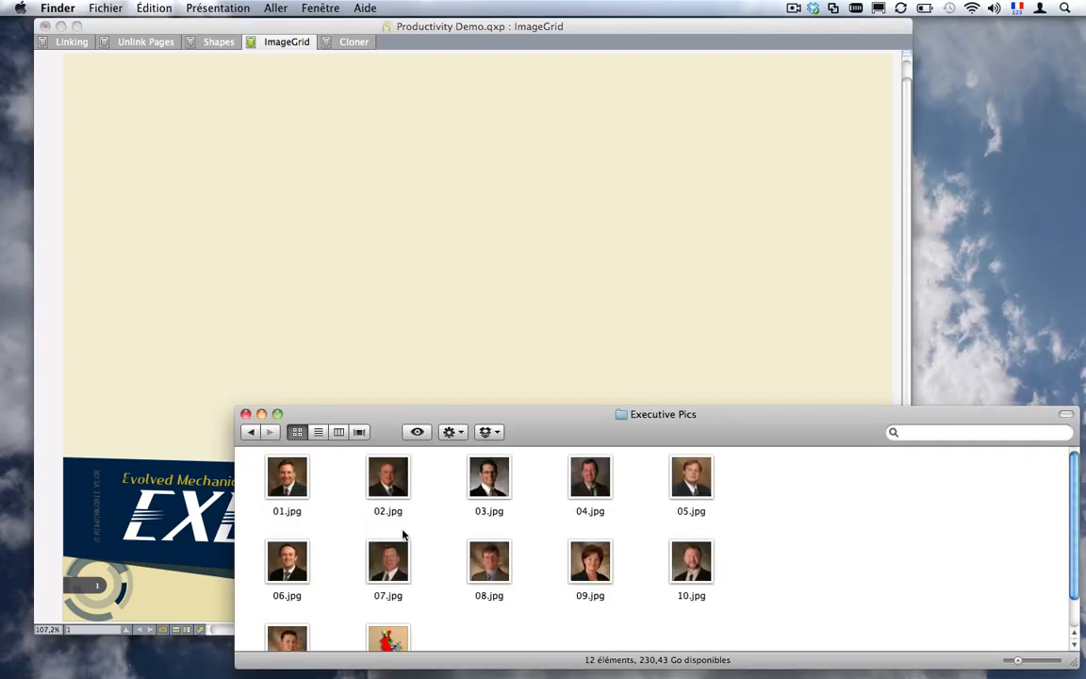
Step: Place all the Executive Pics images on the ImageGrid page and delete the red robot picture box back in QuarkXPress
key(super+a)
drag(272, 456, 171, 146)
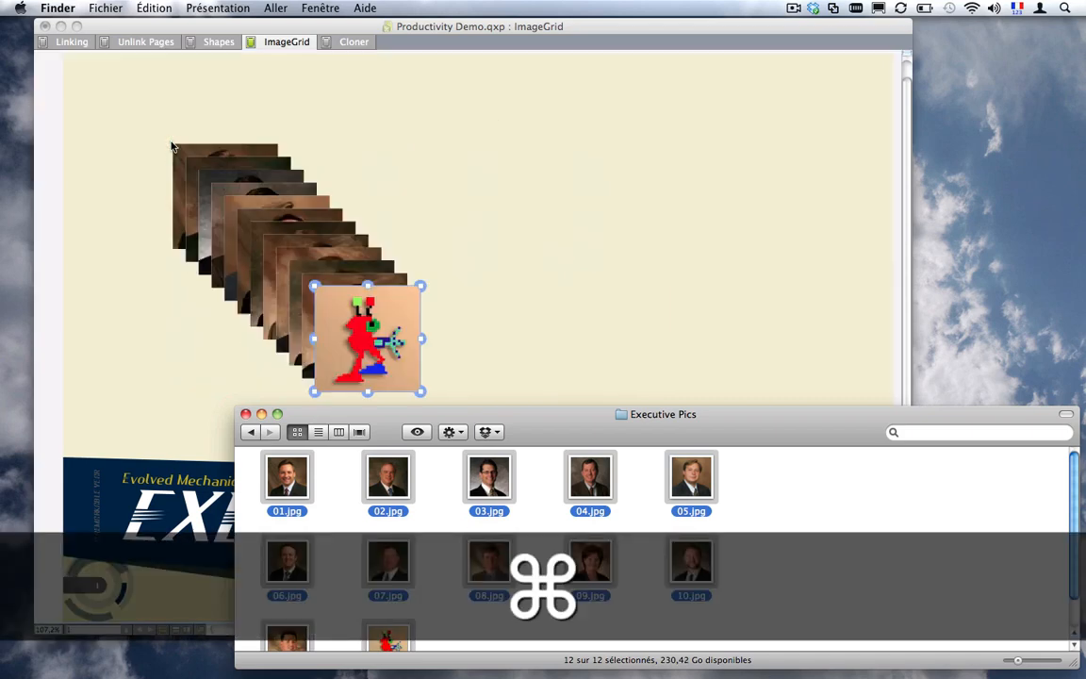
key(super+Tab)
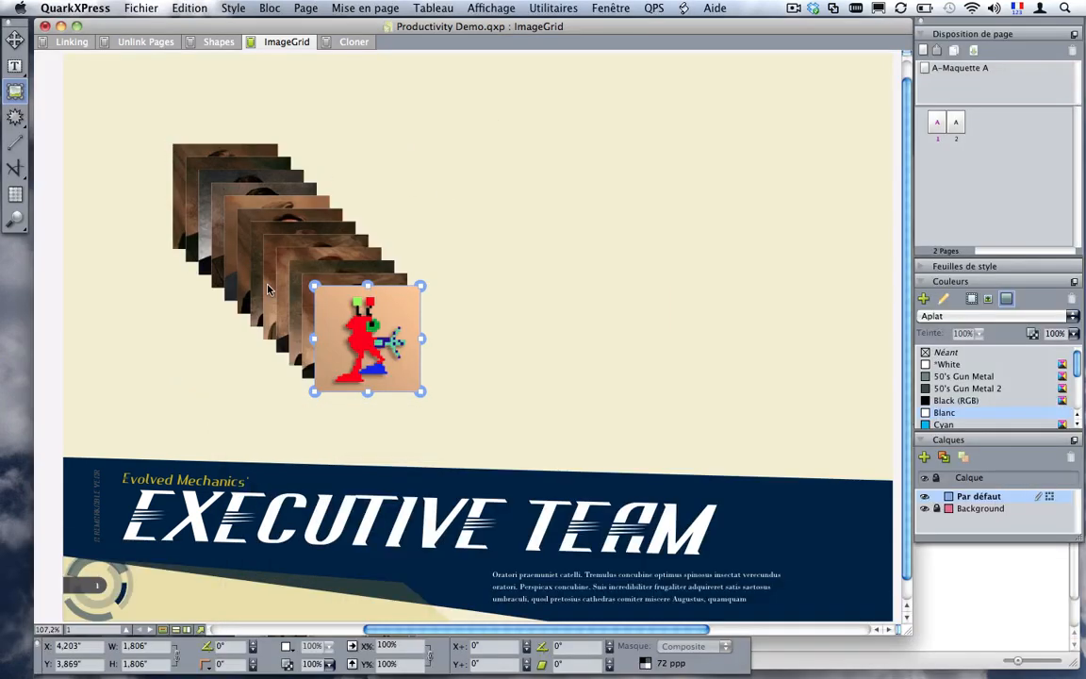
key(super+k)
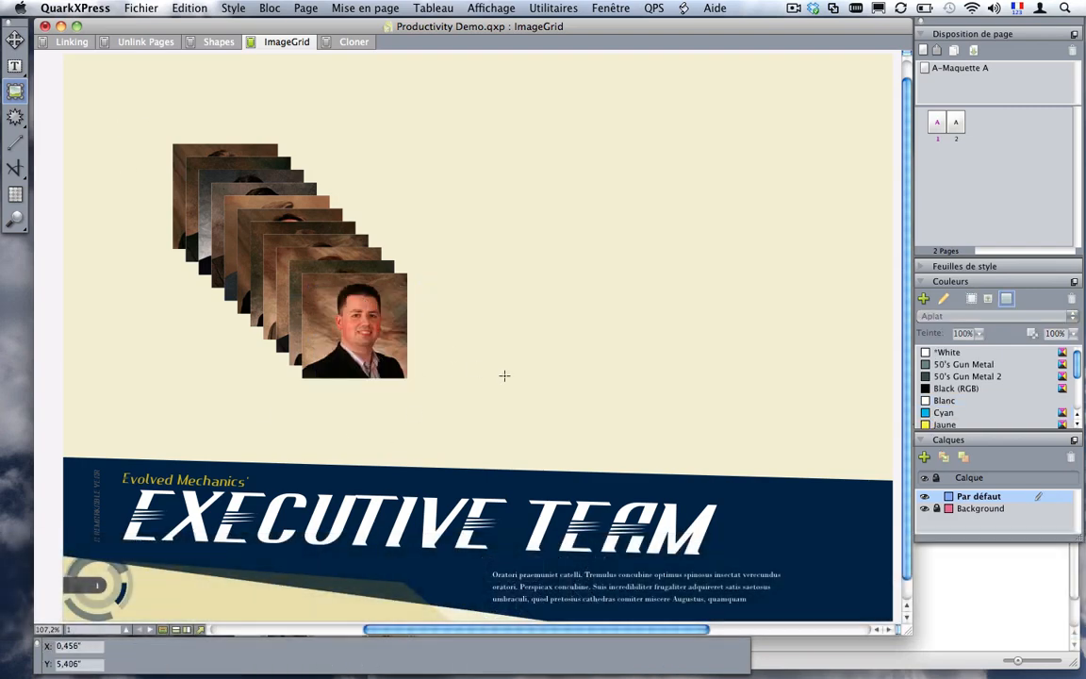
Step: Undo the robot picture box deletion and the placement of the executive pictures on the page
key(super+z)
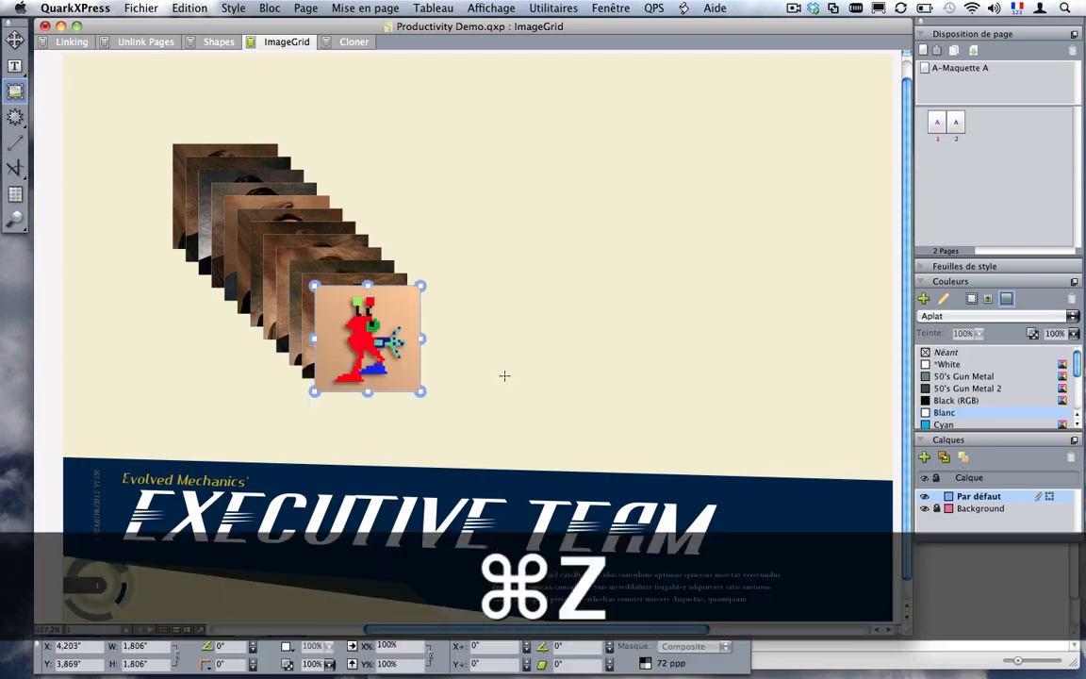
key(super+z)
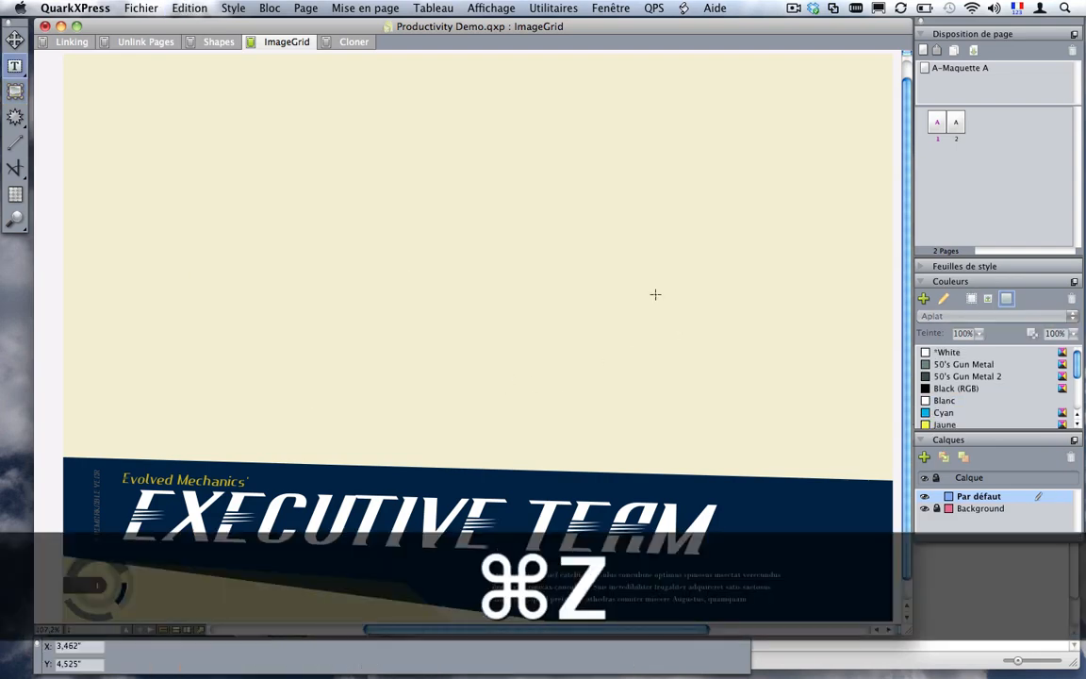
Step: Set ImageGrid to fixed-size (Taille fixe) boxes with images sized proportionally to the box (Proportionnelle au bloc)
click(608, 8)
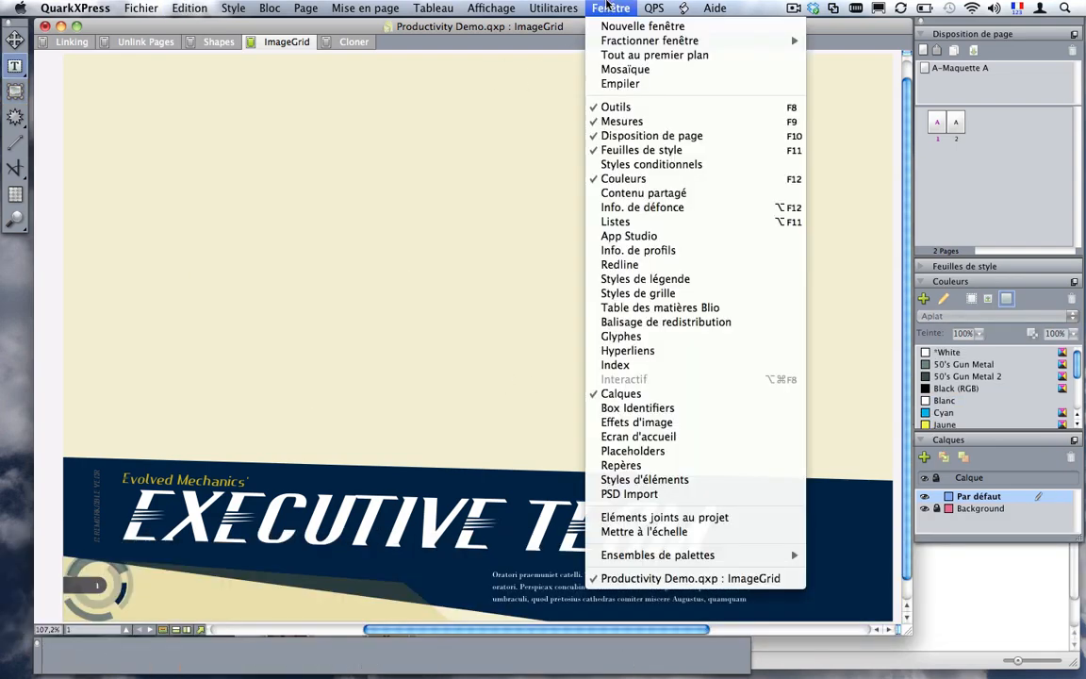
mouse_move(554, 7)
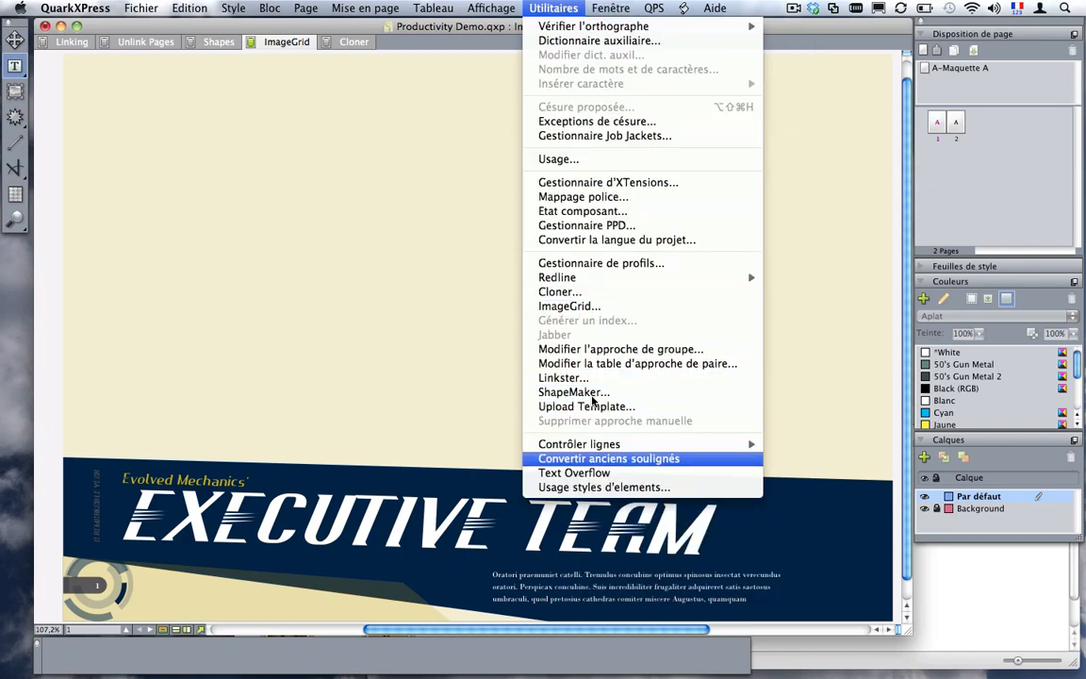
click(570, 307)
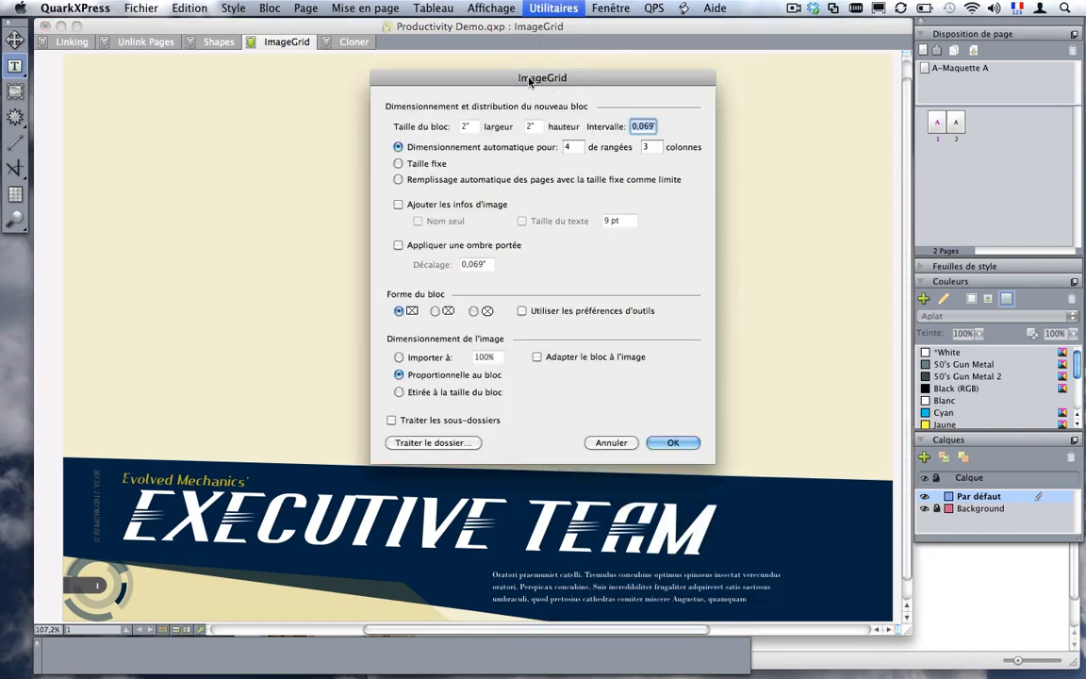
mouse_move(530, 80)
mouse_down()
mouse_move(563, 83)
mouse_move(548, 86)
mouse_up()
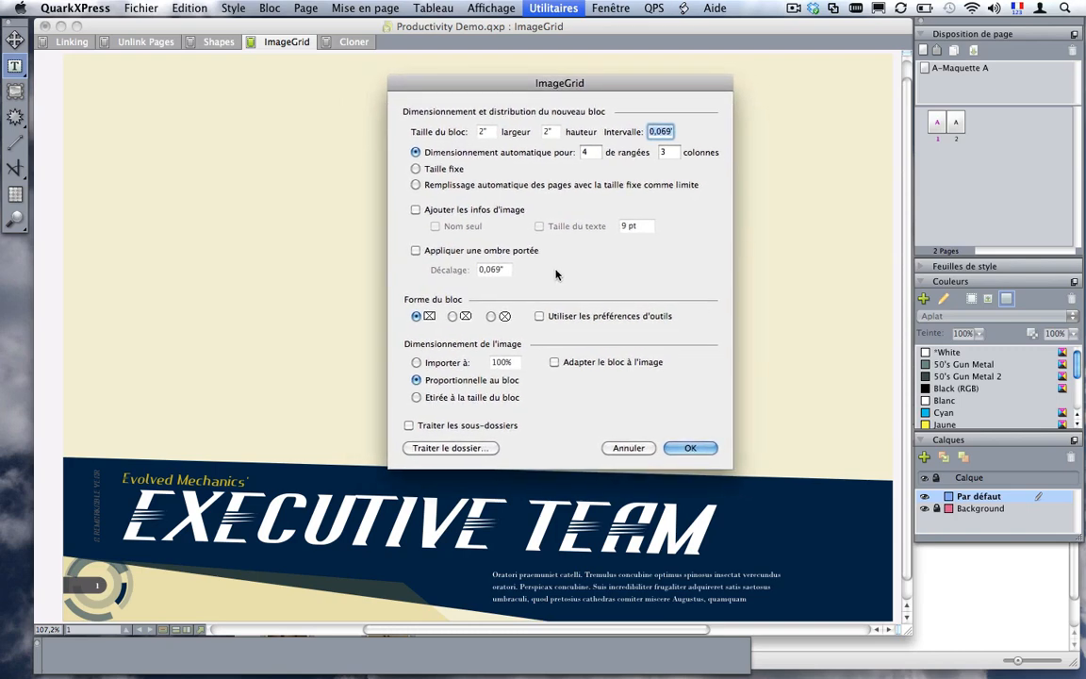
click(416, 170)
drag(500, 84, 587, 67)
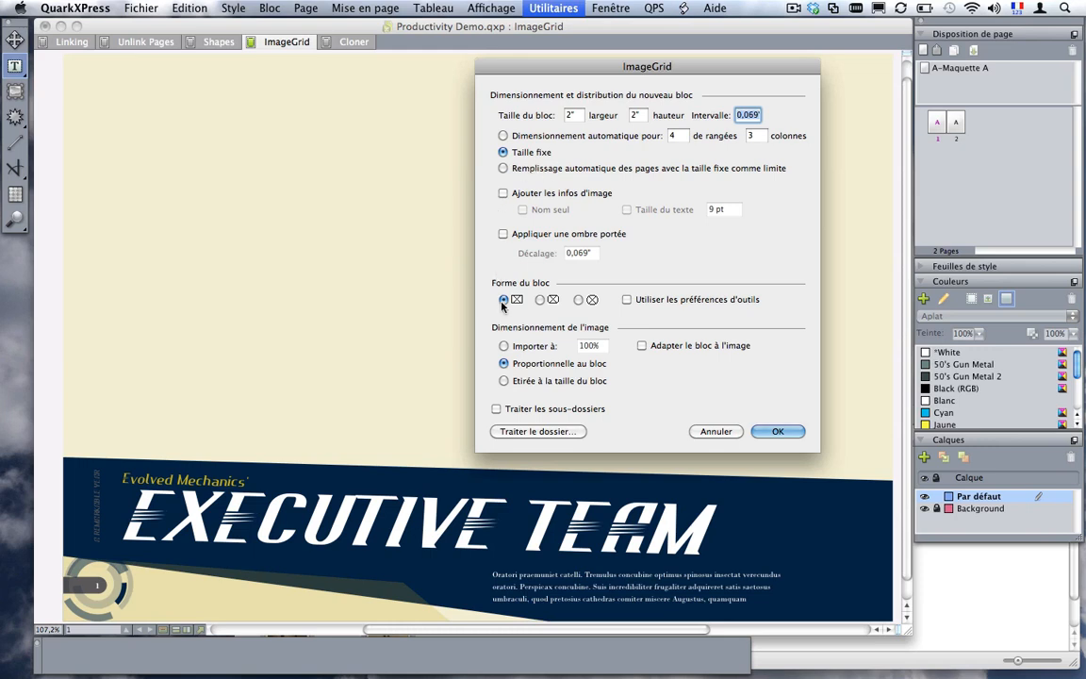
click(503, 364)
Step: Generate the image grid from the Executive Pics folder in Documents/DOC INTERNE/eSeminar/2011/6_QXP9_Productivity/Productivity Features/Pictures
click(517, 435)
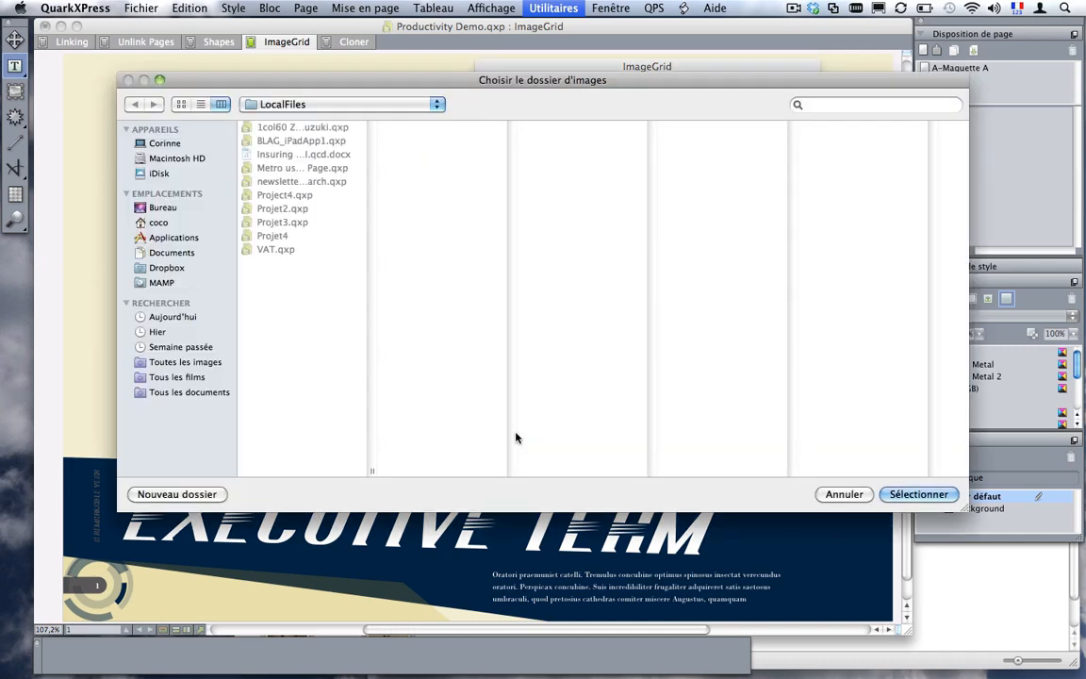
click(158, 271)
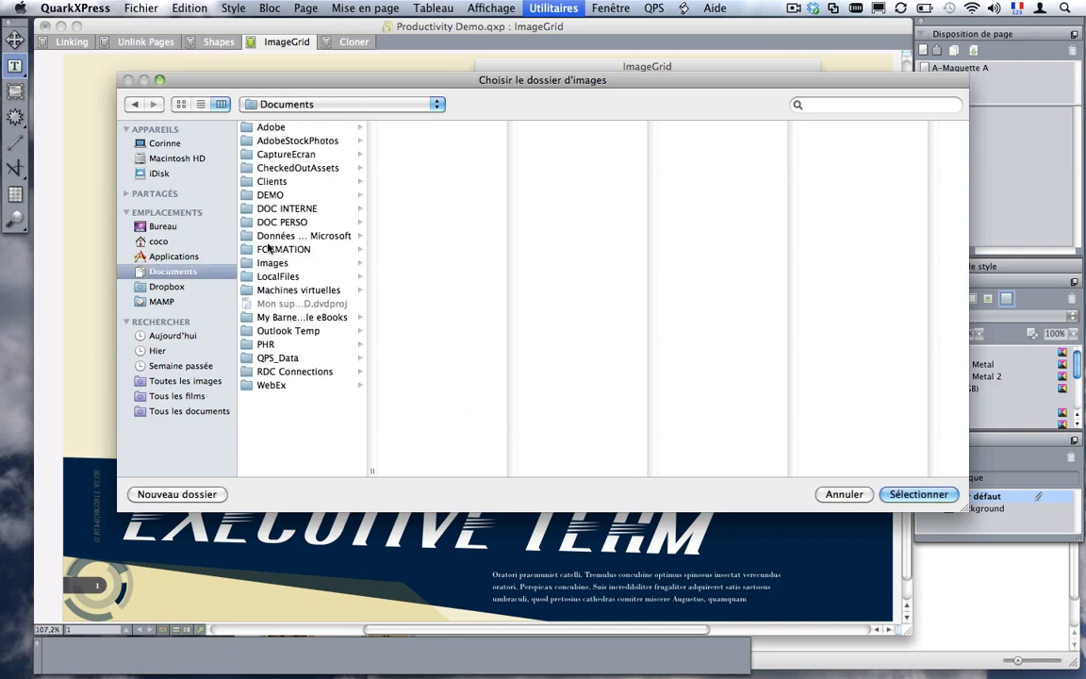
click(303, 210)
click(416, 181)
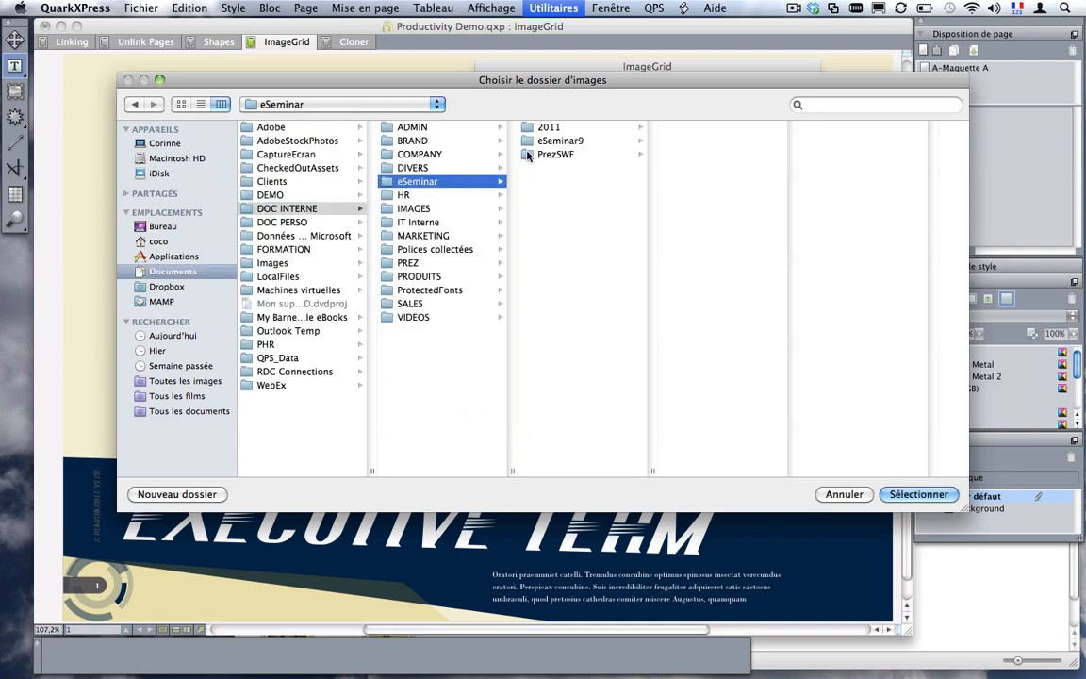
click(548, 127)
click(713, 195)
click(810, 141)
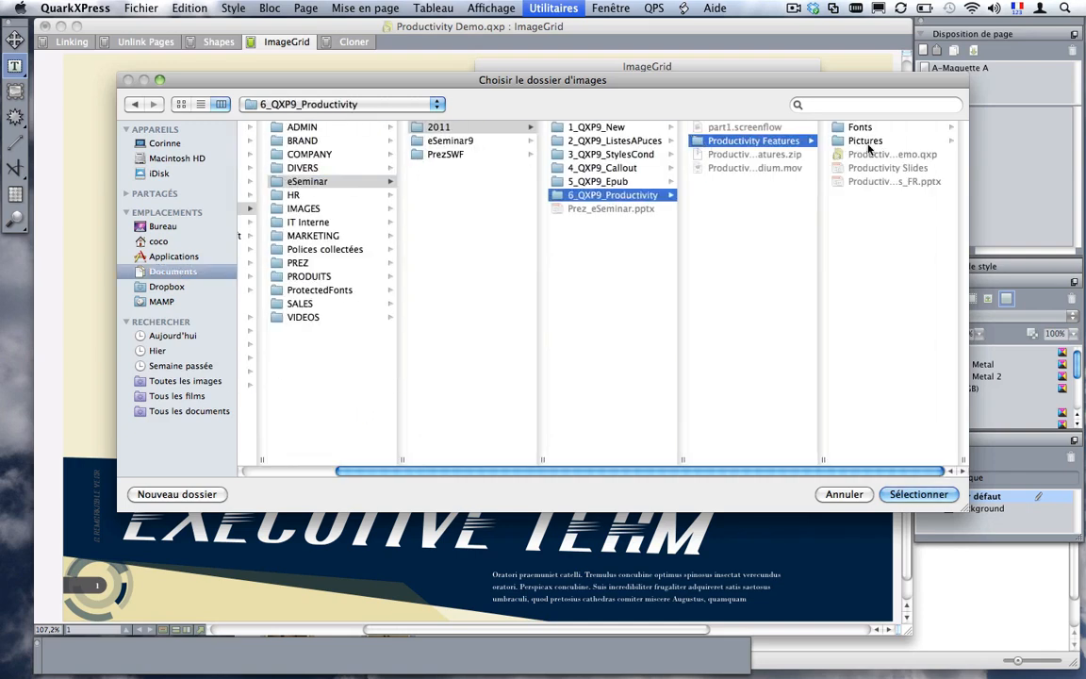
click(862, 141)
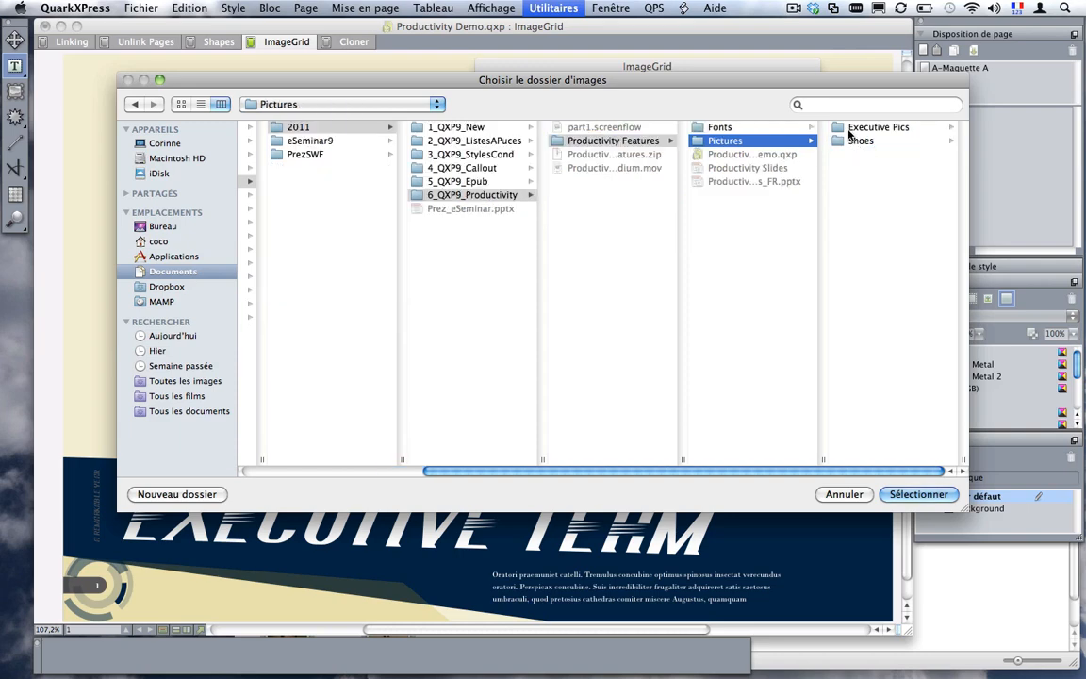
click(872, 127)
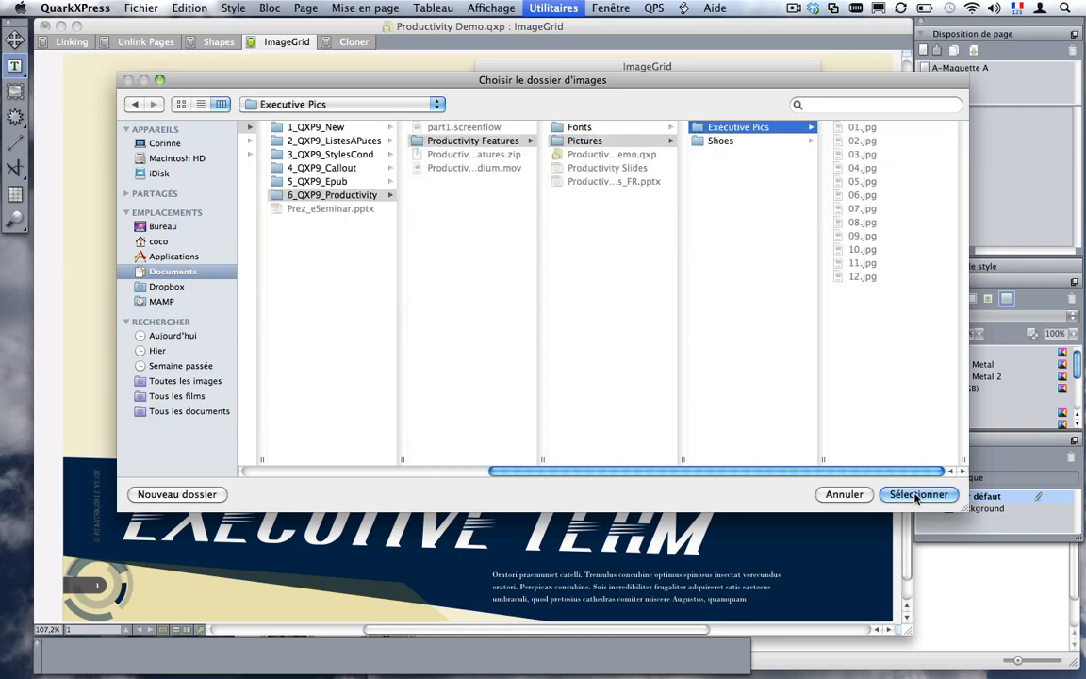
click(905, 494)
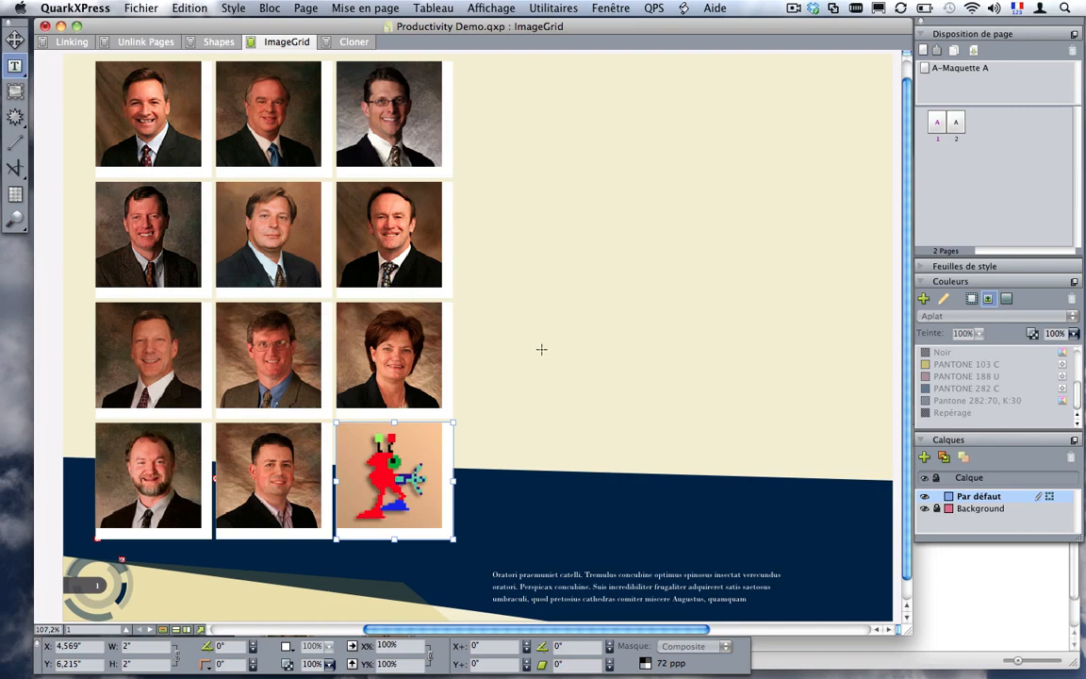
Step: Delete the red robot picture box from the last row of the generated grid
scroll(541, 350, up, 2)
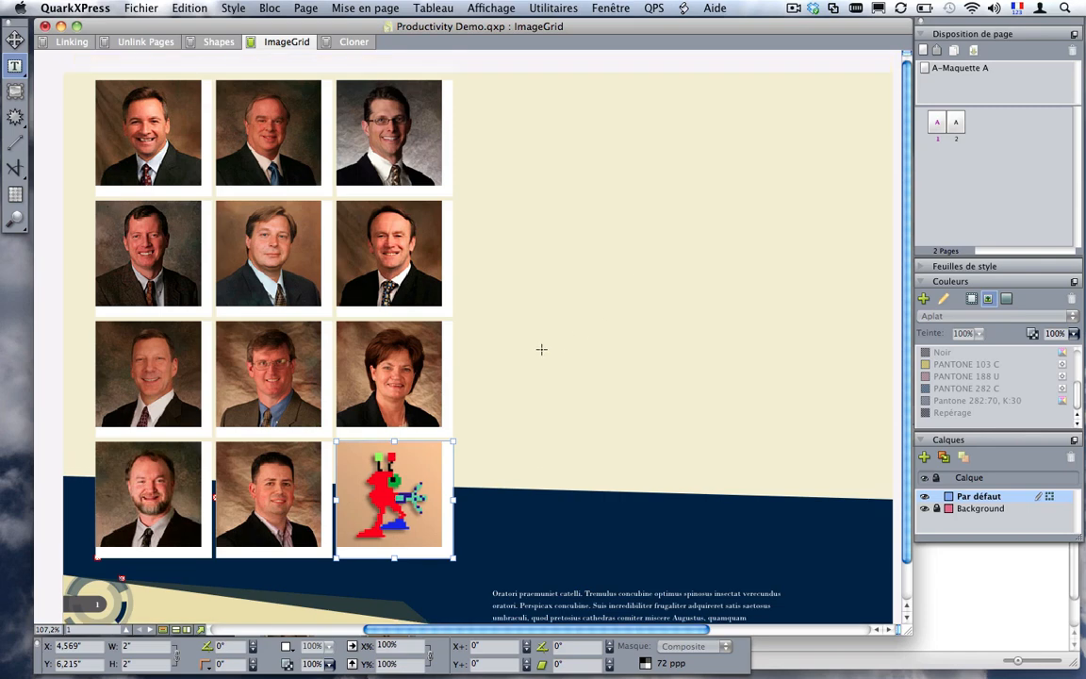
scroll(541, 350, down, 3)
key(super+k)
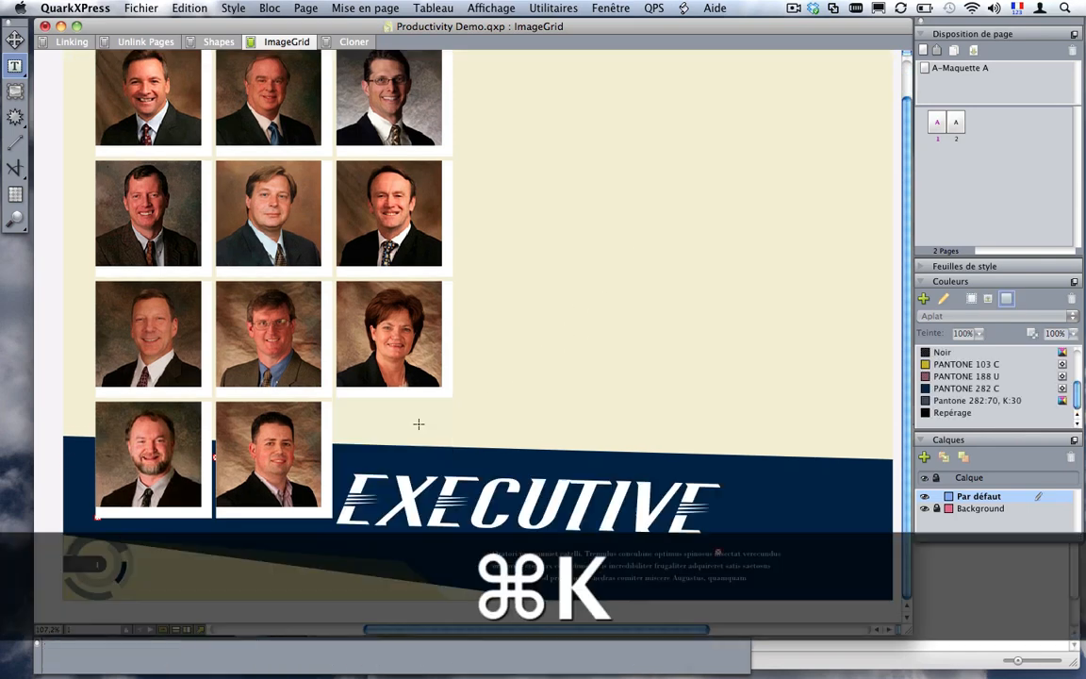
Step: Move the five portraits of the two lower rows beside the upper two rows, align them with those rows and deselect them
click(148, 443)
shift+click(269, 434)
shift+click(137, 325)
shift+click(269, 326)
shift+click(388, 320)
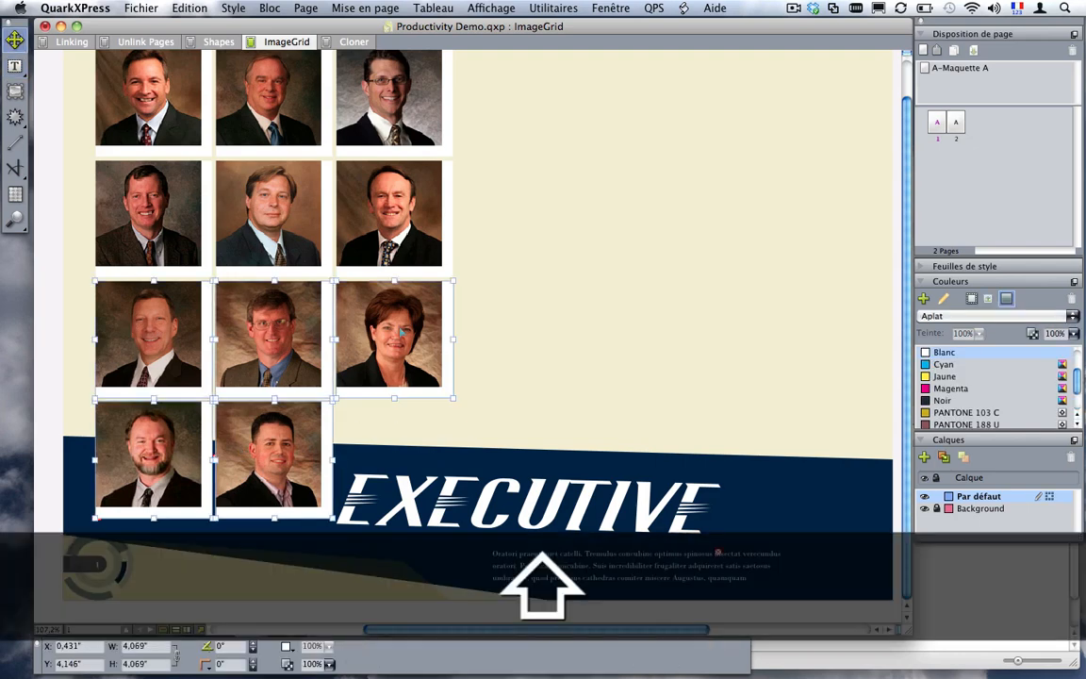
drag(721, 154, 771, 98)
scroll(671, 302, up, 1)
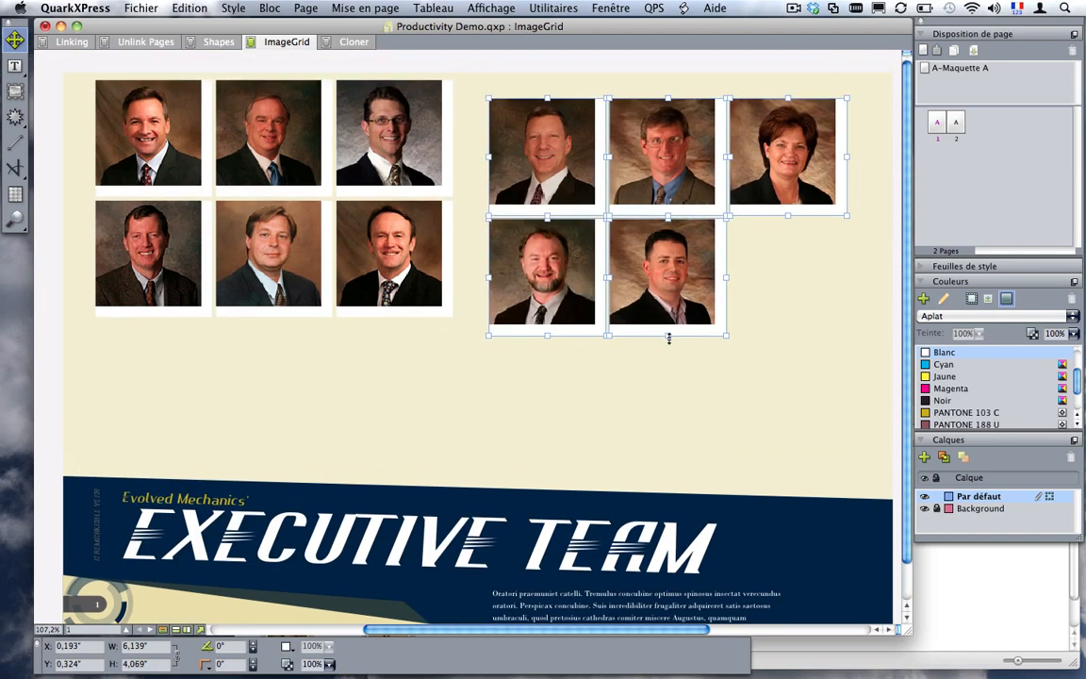
mouse_move(563, 158)
mouse_down()
mouse_move(555, 136)
mouse_move(564, 140)
mouse_up()
click(788, 416)
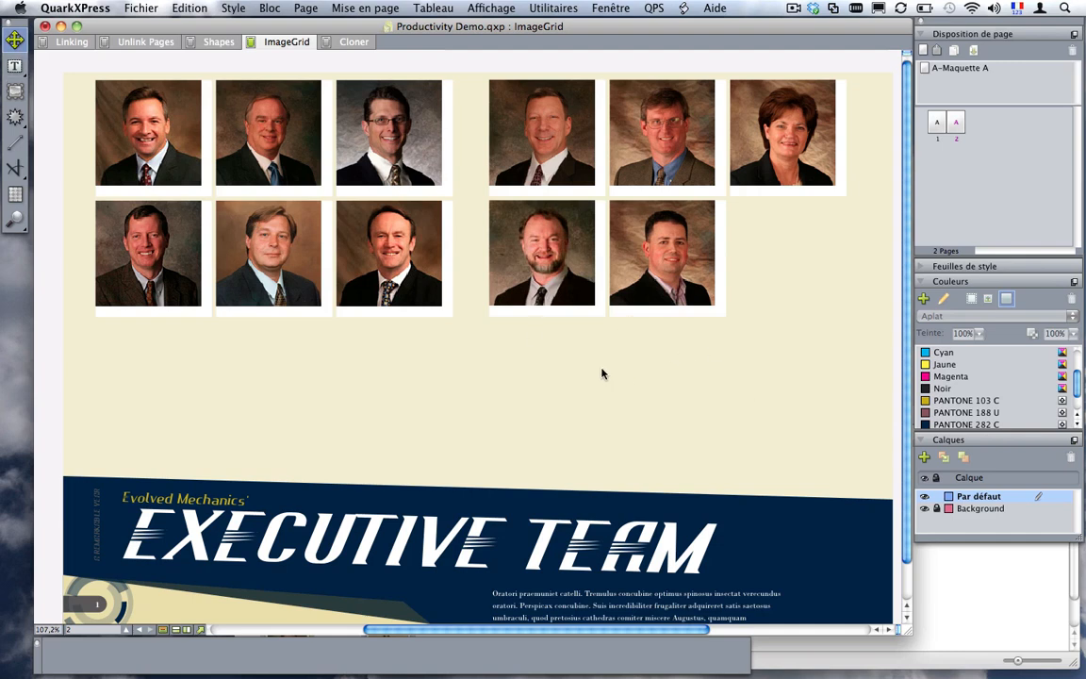
Step: Undo the portrait moves, the robot box deletion and the generation of the image grid
key(super)
key(super+z)
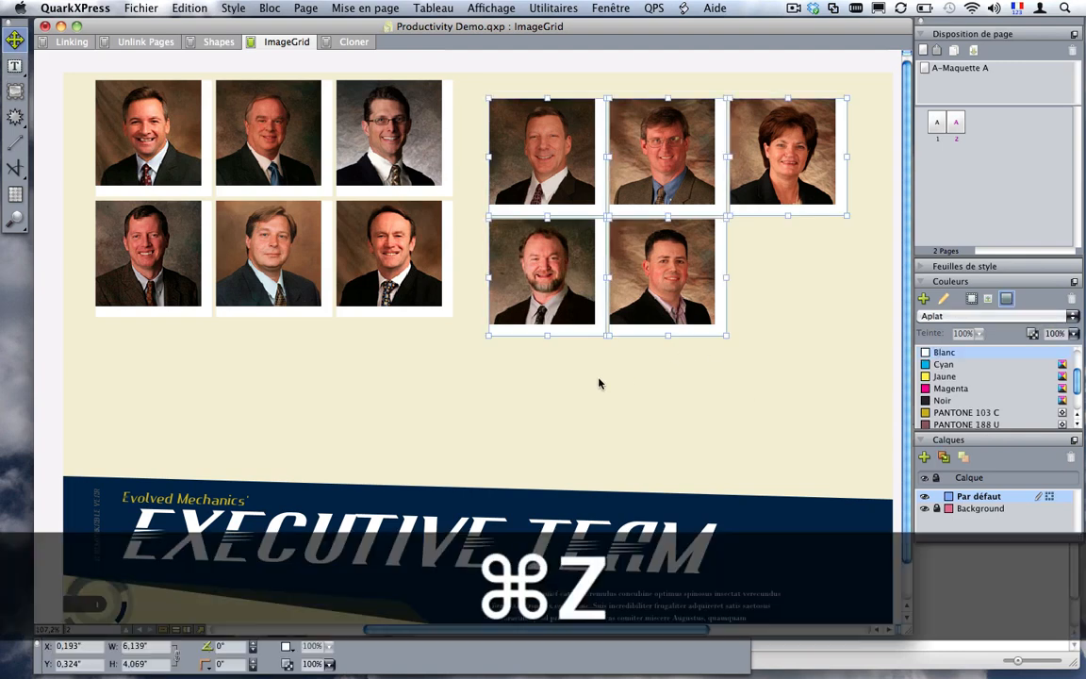
key(super+z)
key(super+z)
key(super+z)
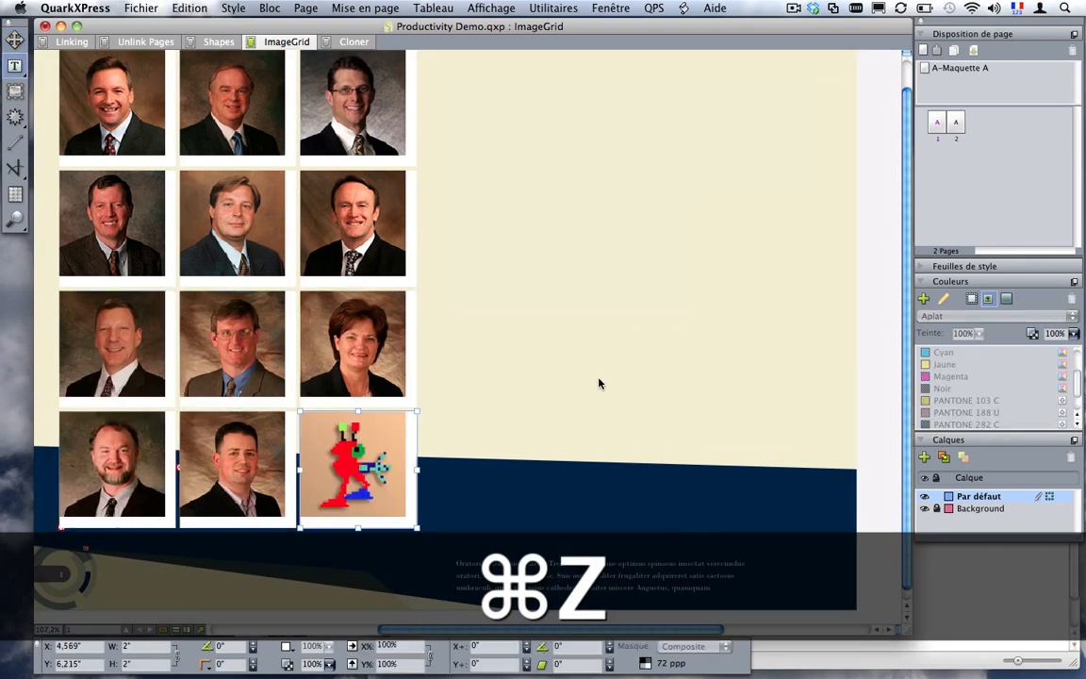
Step: Generate the fixed-size image grid again from the Executive Pics folder, with the images imported at 100%
click(611, 8)
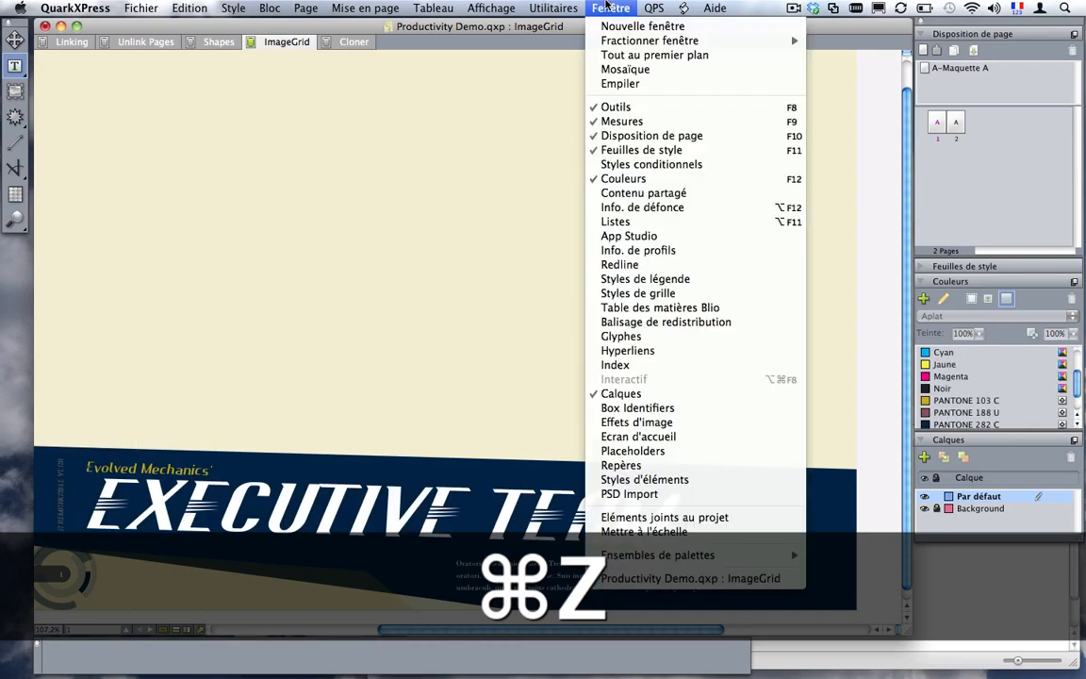
key(Left)
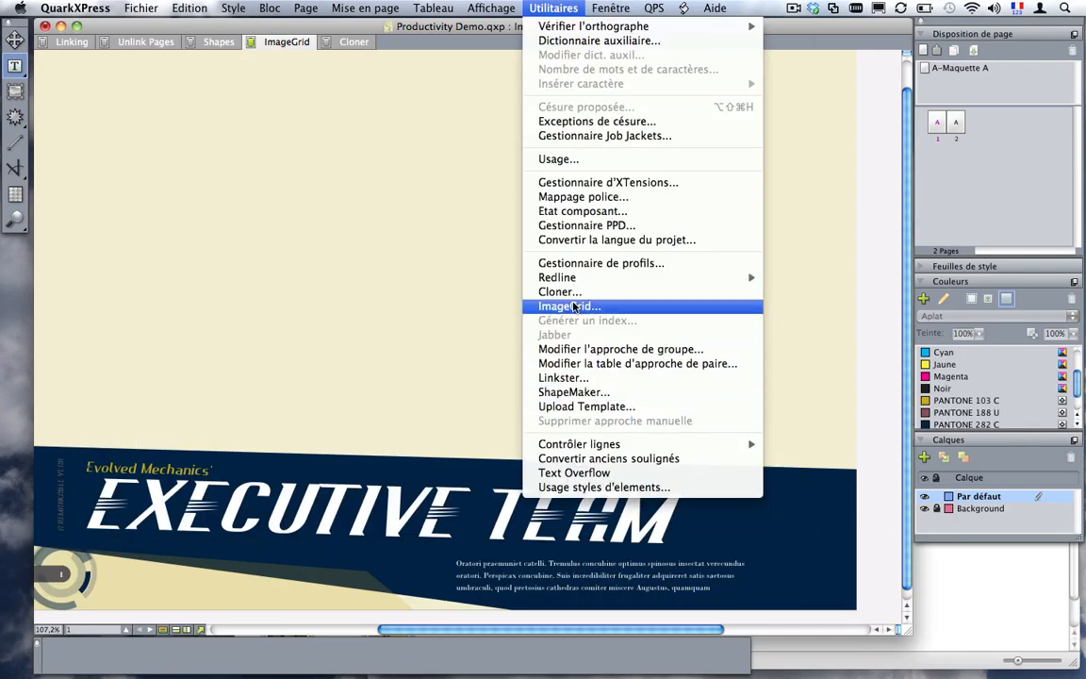
click(562, 307)
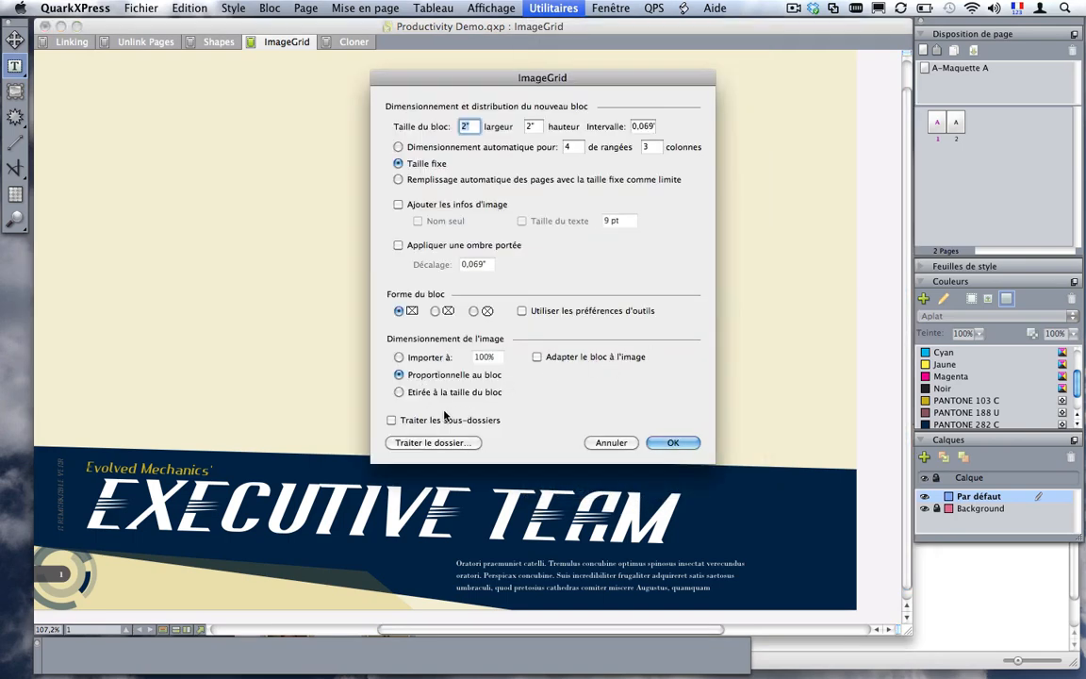
click(400, 357)
click(433, 443)
click(922, 494)
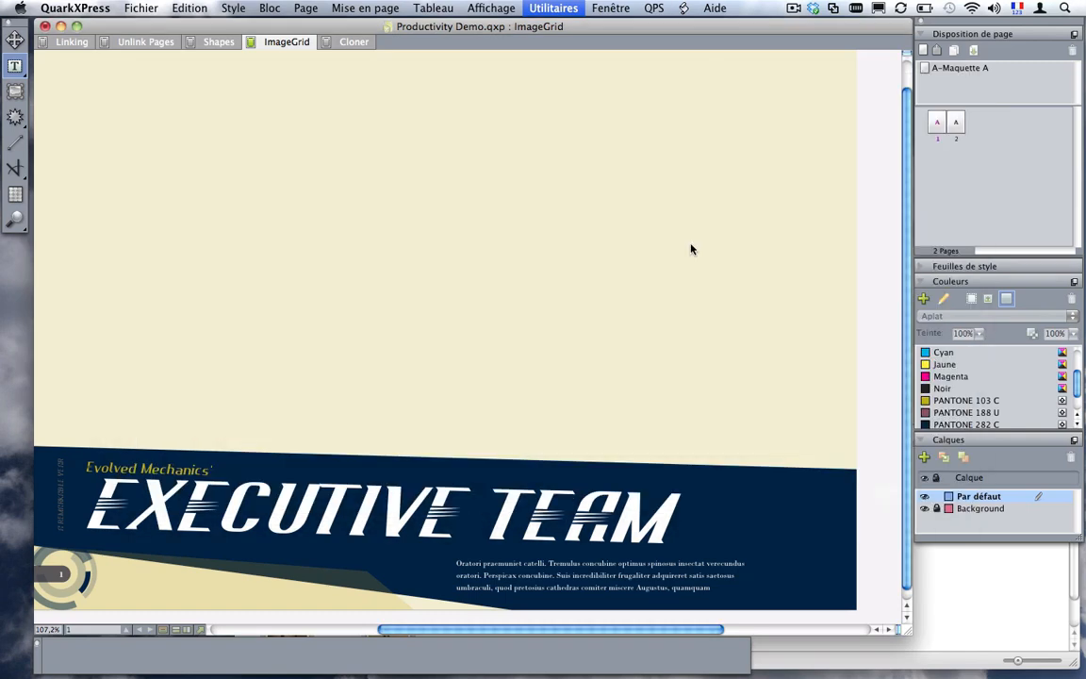
scroll(528, 367, up, 2)
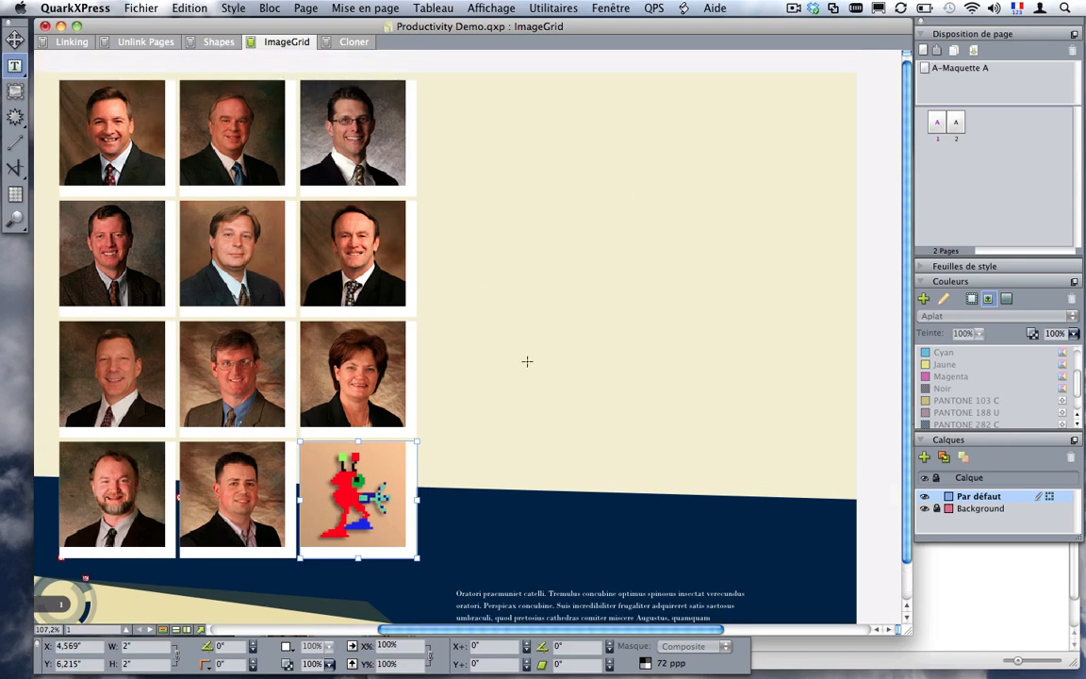
Step: Undo the image grid generated with the 100% import setting
key(super+z)
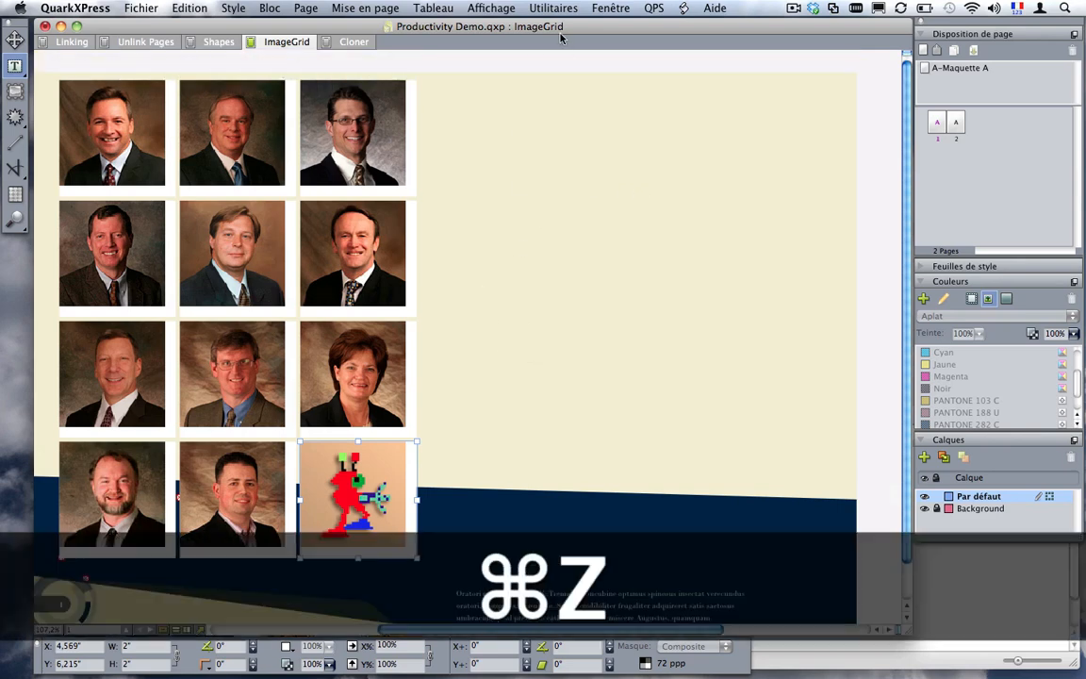
key(super+z)
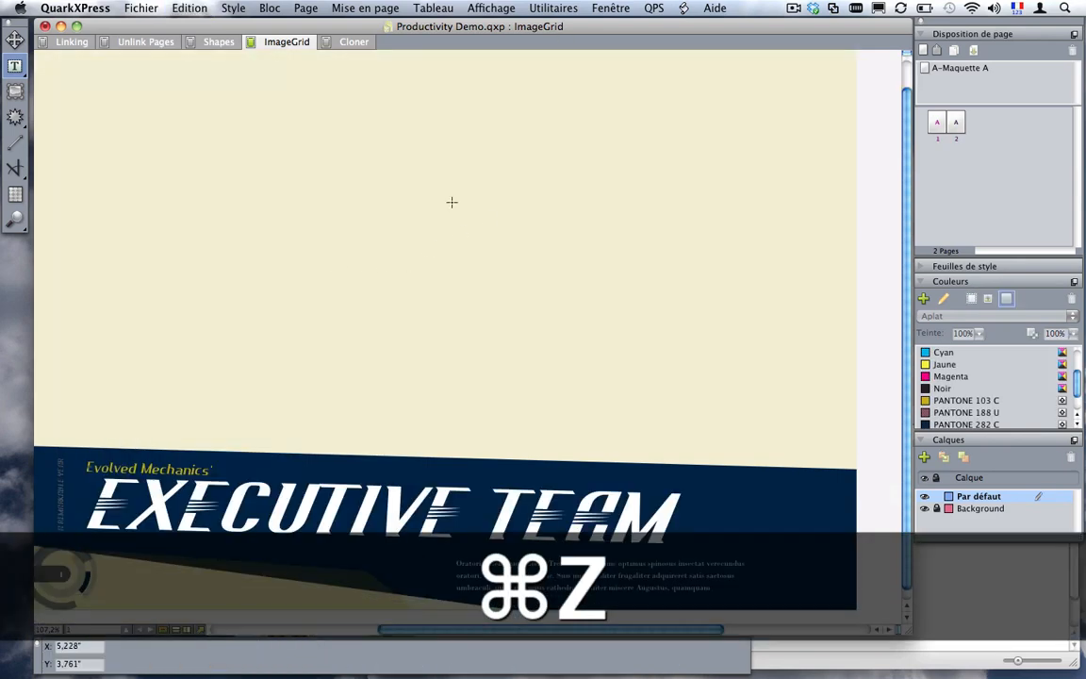
Step: Set up ImageGrid to stretch the images to the box size and size the boxes automatically for 3 rows by 3 columns
click(596, 7)
mouse_move(553, 8)
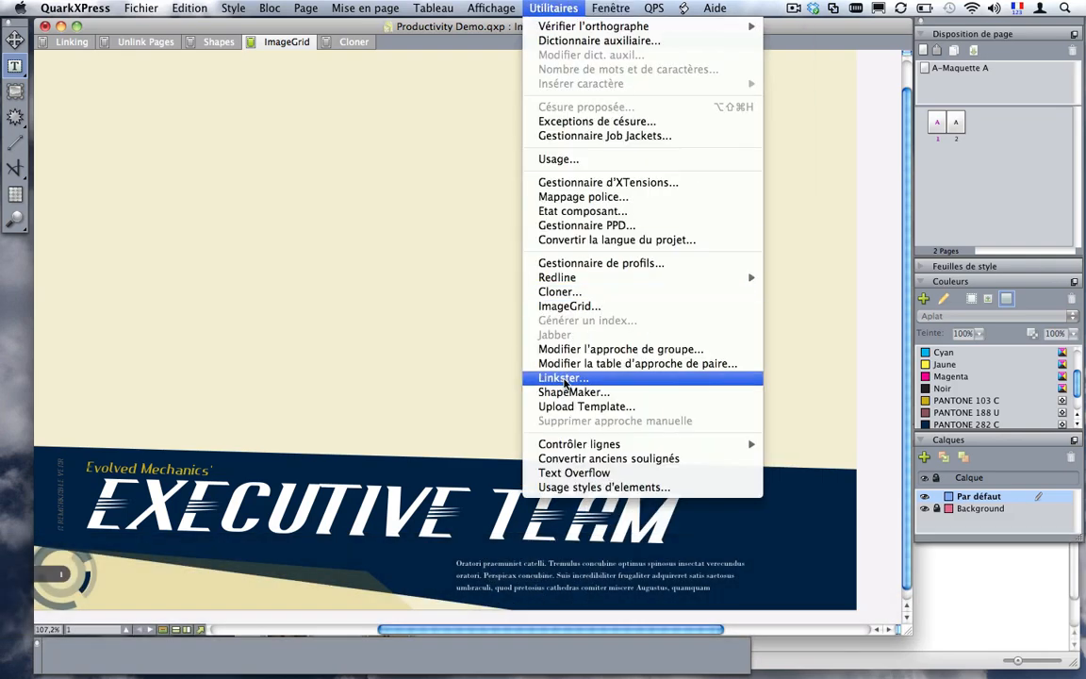
click(558, 307)
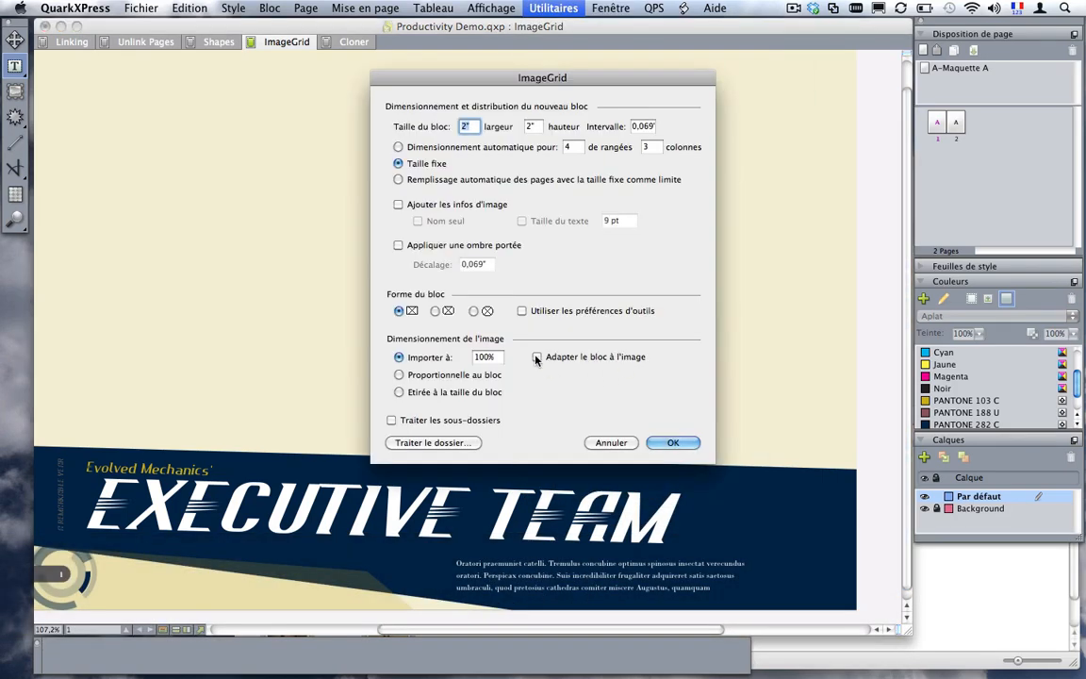
click(399, 392)
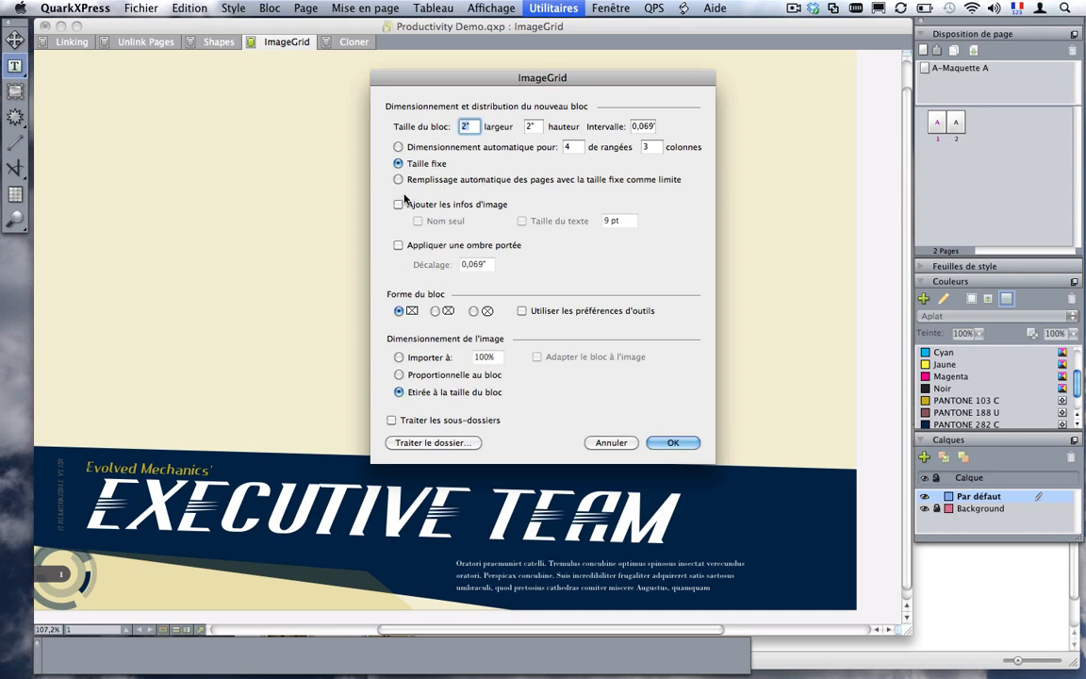
click(397, 148)
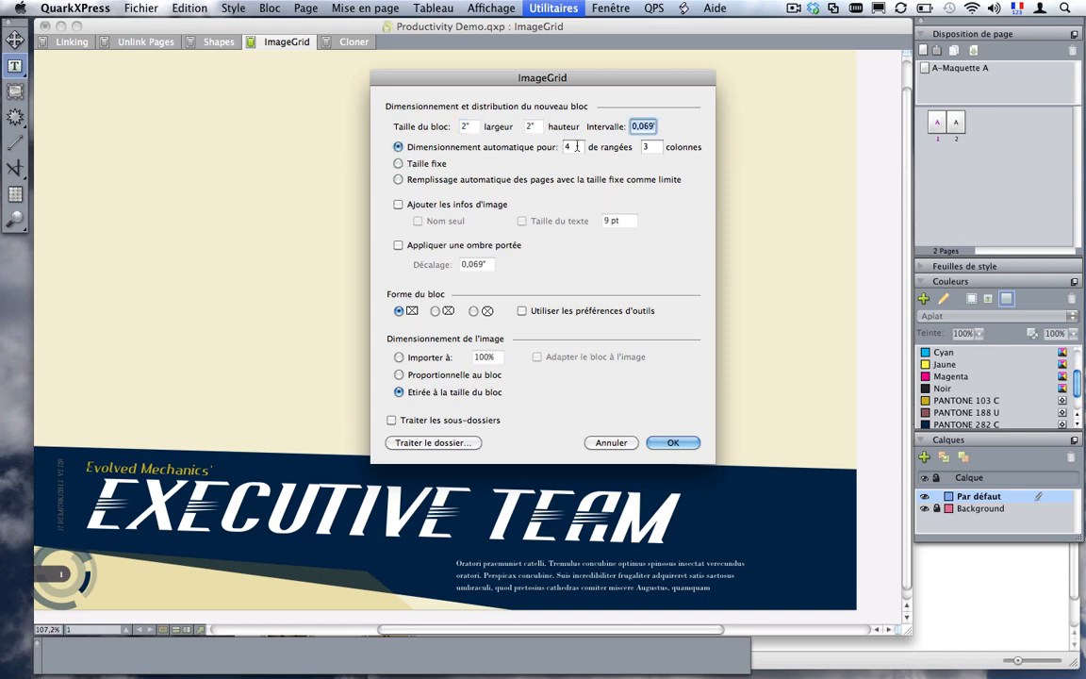
double_click(575, 147)
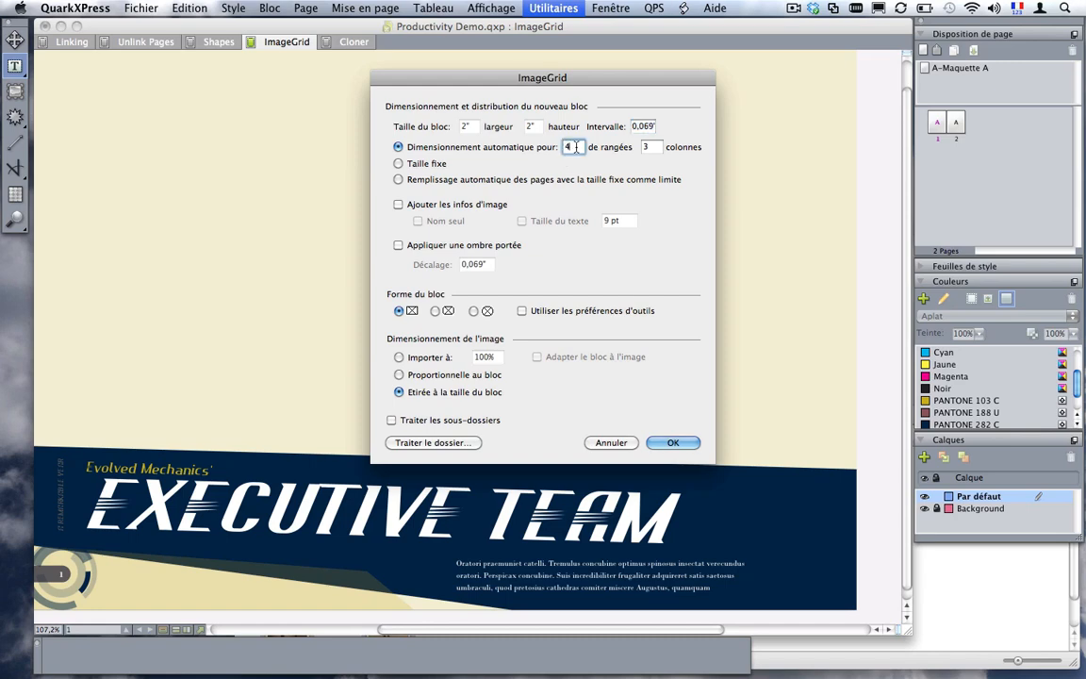
text(3)
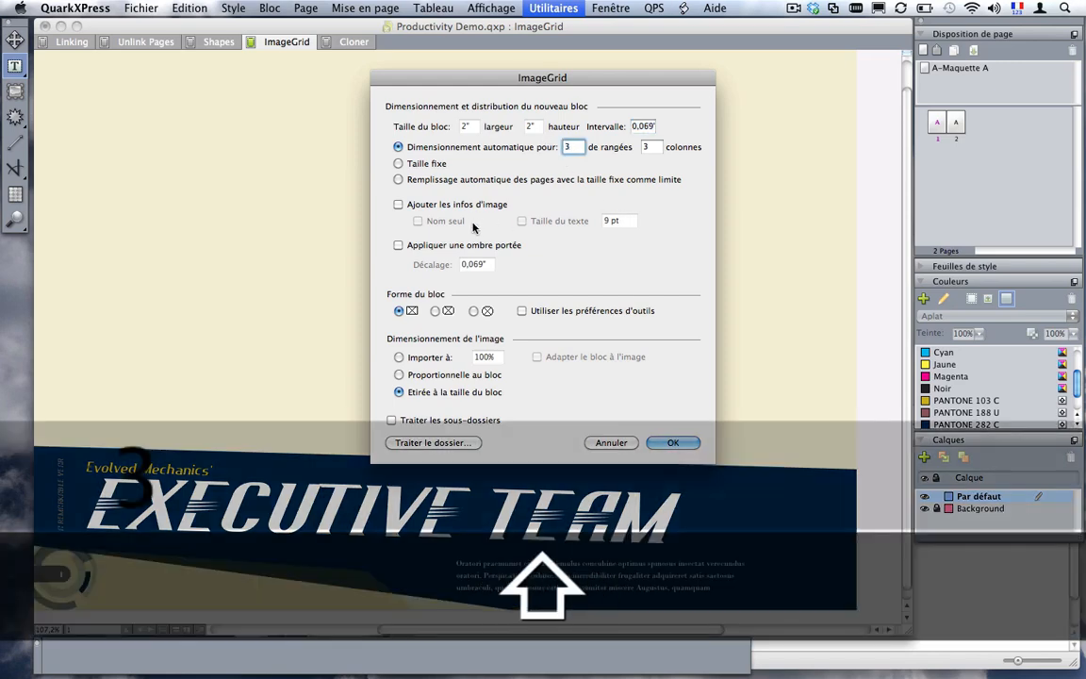
click(398, 246)
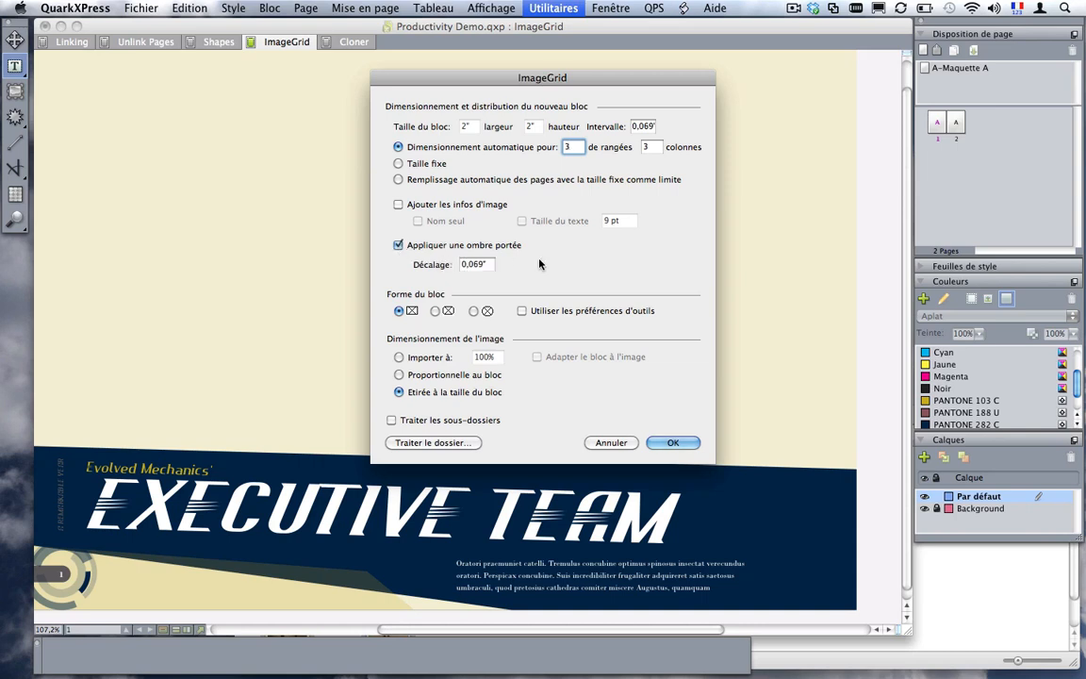
click(398, 245)
click(521, 311)
click(434, 311)
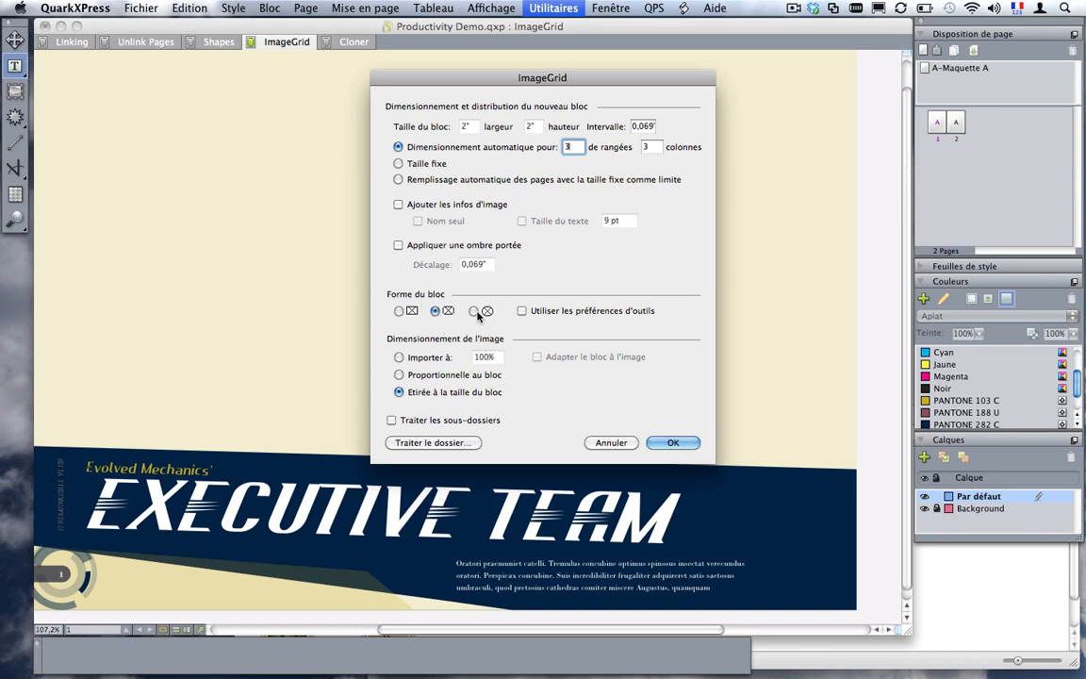
click(399, 311)
Step: Generate the image grid from the Executive Pics folder with images imported at 100% and boxes fitted to the images
click(411, 360)
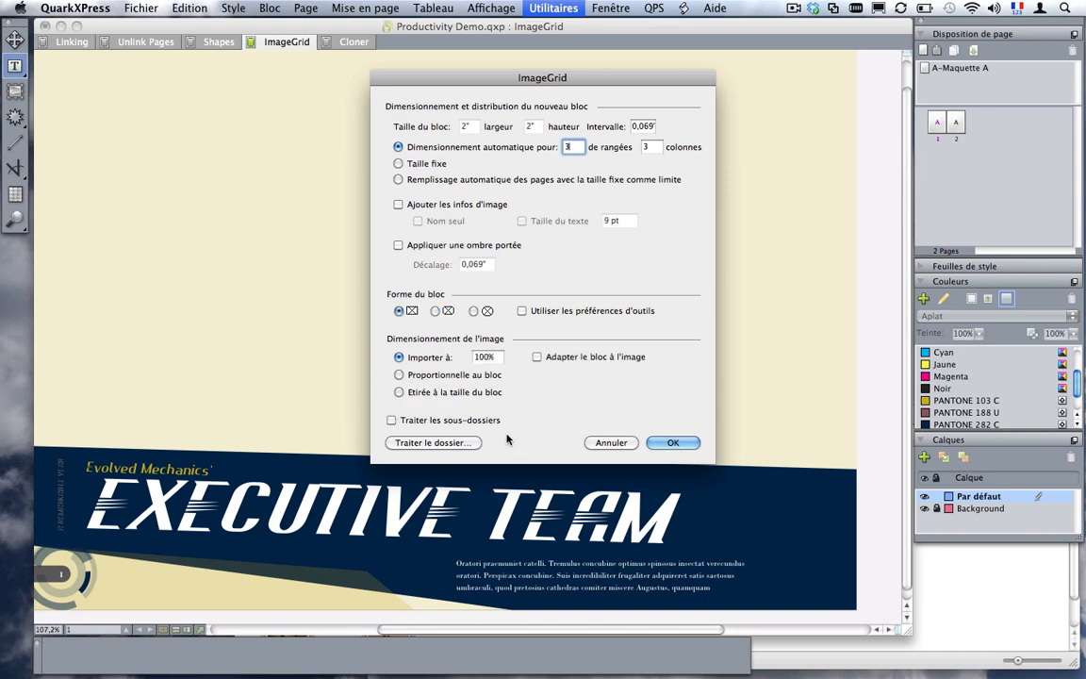
click(537, 357)
click(672, 442)
click(918, 494)
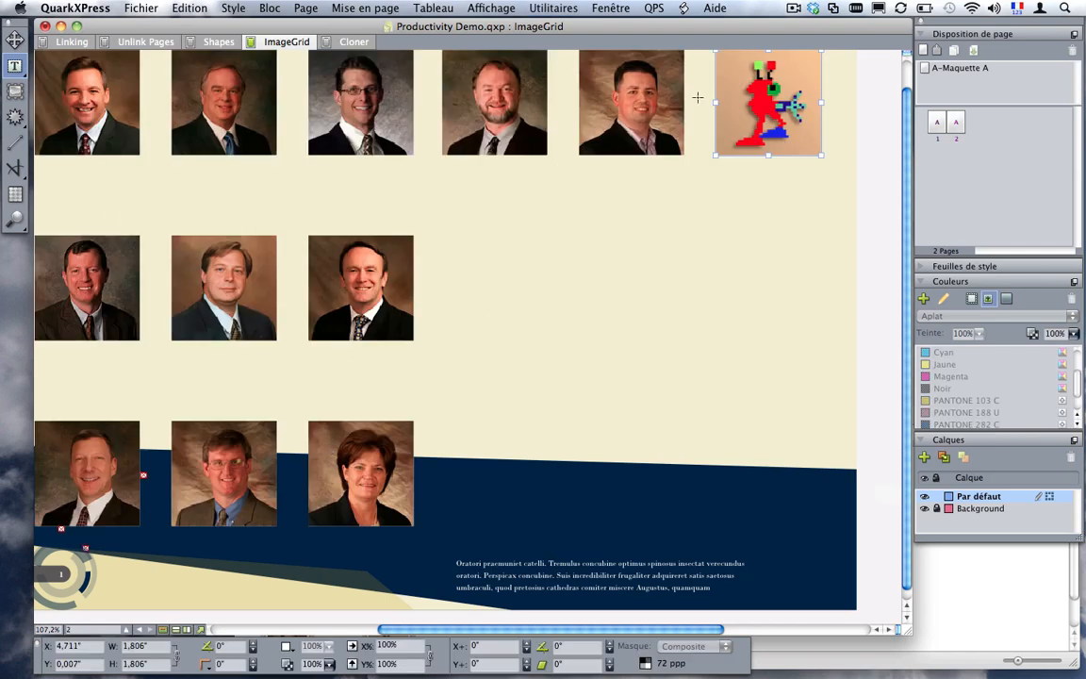
Step: Undo the three-row portrait grid
scroll(660, 314, up, 2)
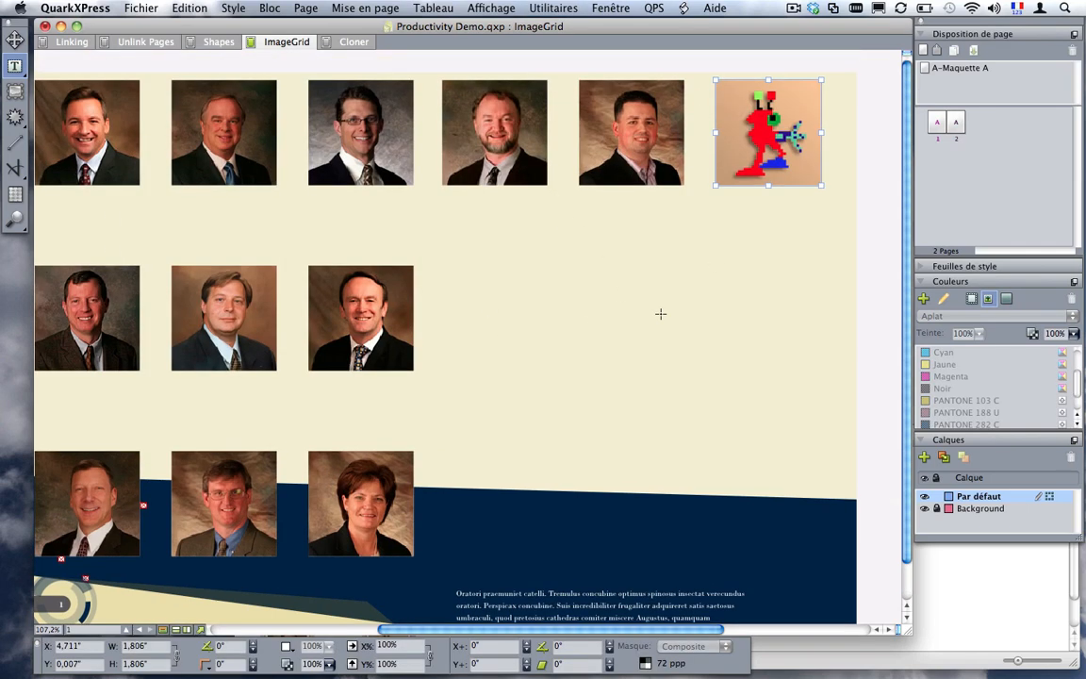
scroll(660, 313, down, 2)
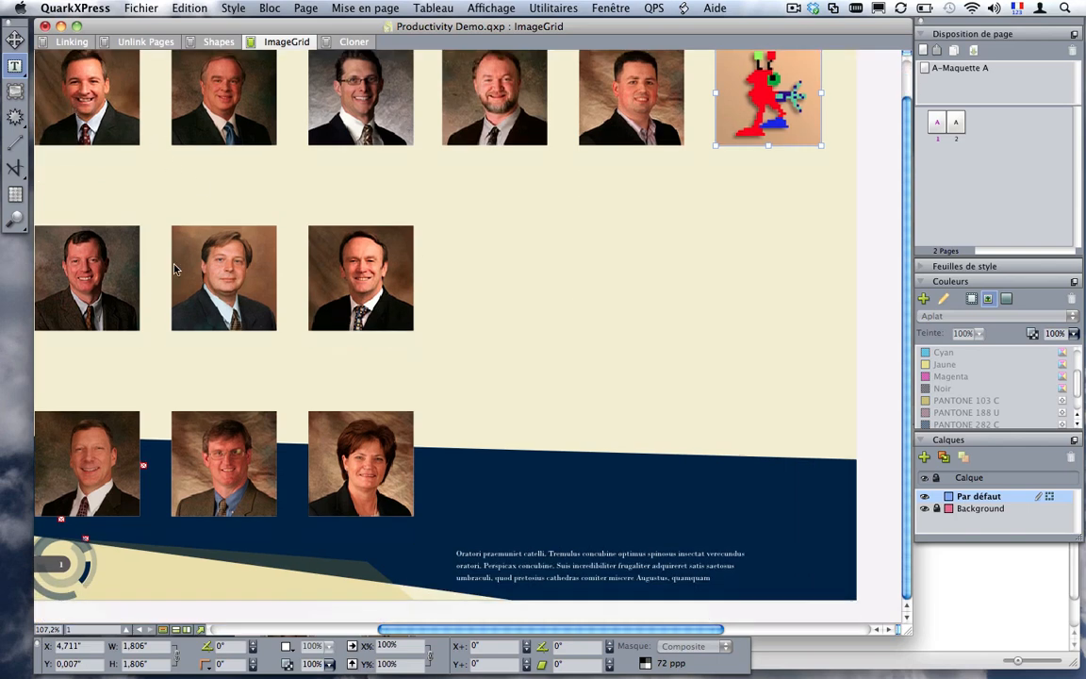
key(super+z)
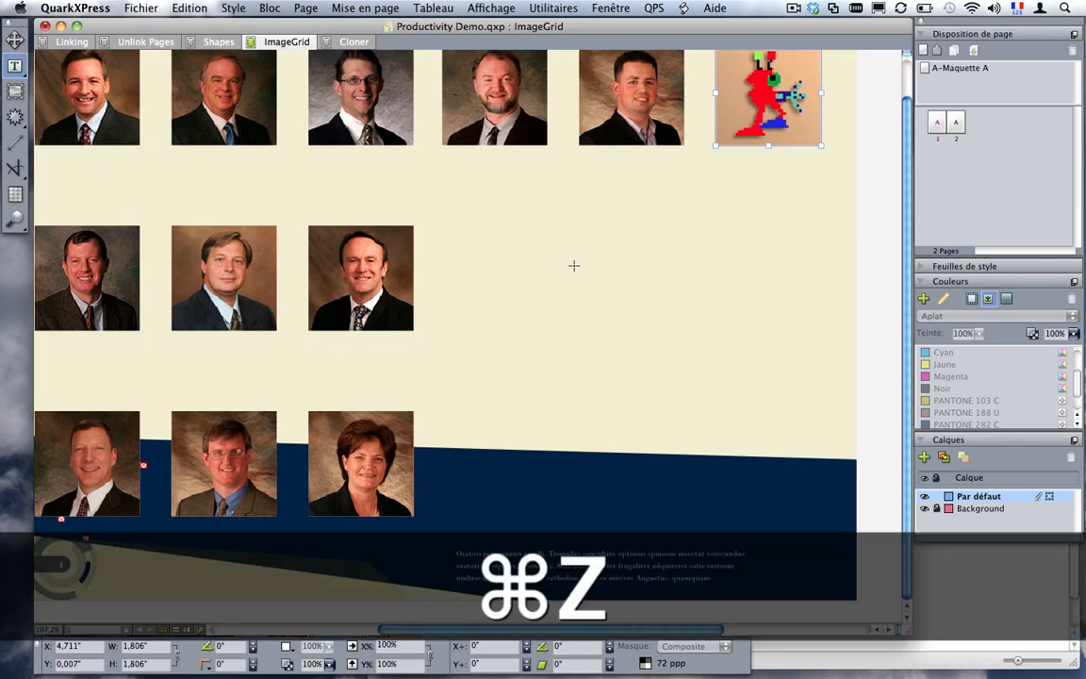
Step: Generate the portrait grid again from the Executive Pics folder with automatic sizing for 2 rows by 3 columns
click(553, 8)
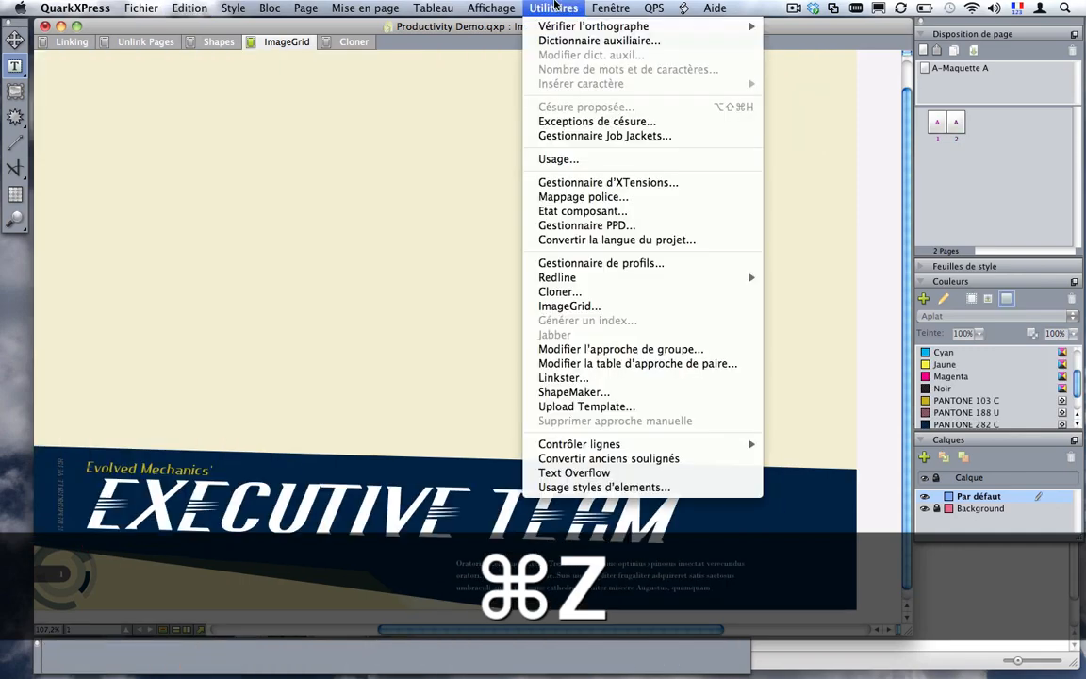
click(566, 307)
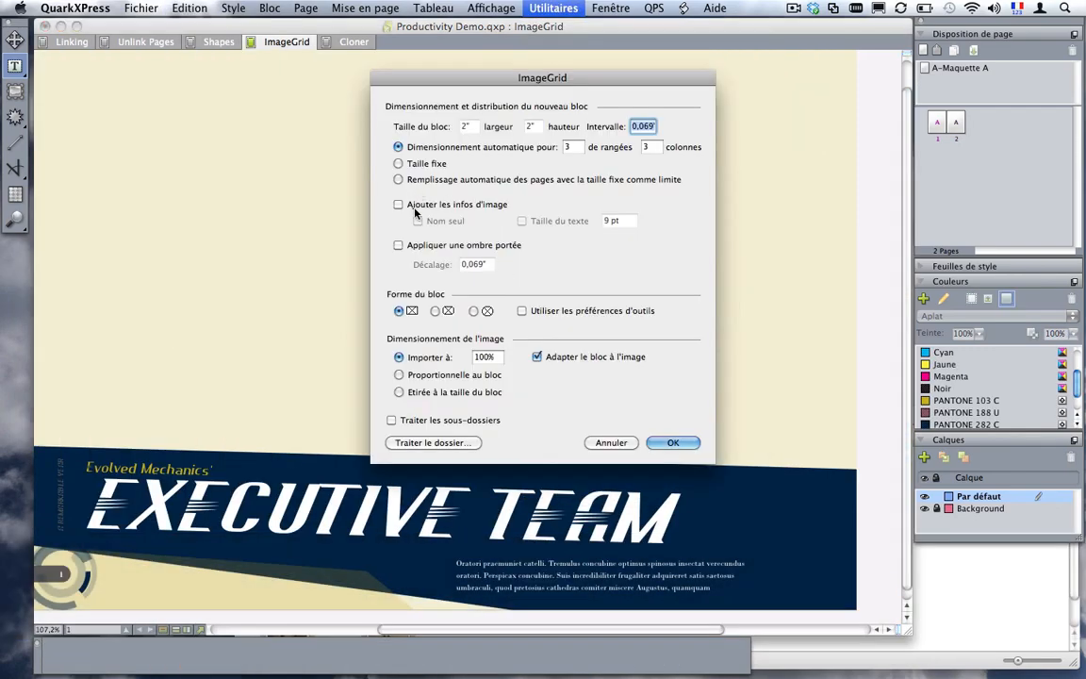
key(Tab)
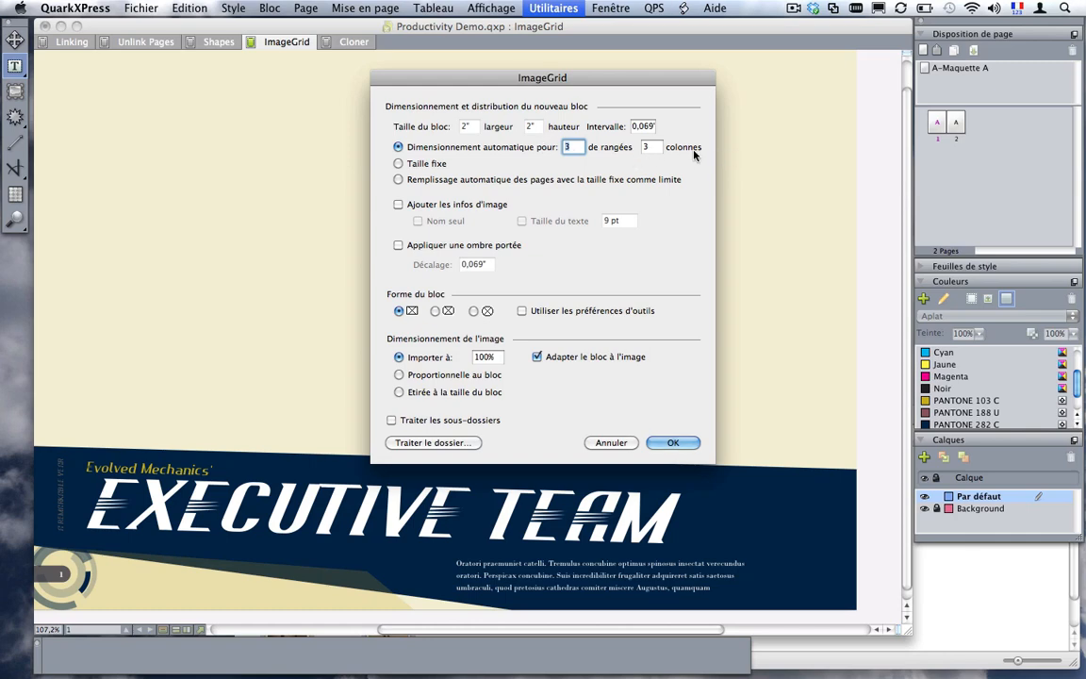
text(2)
key(Tab)
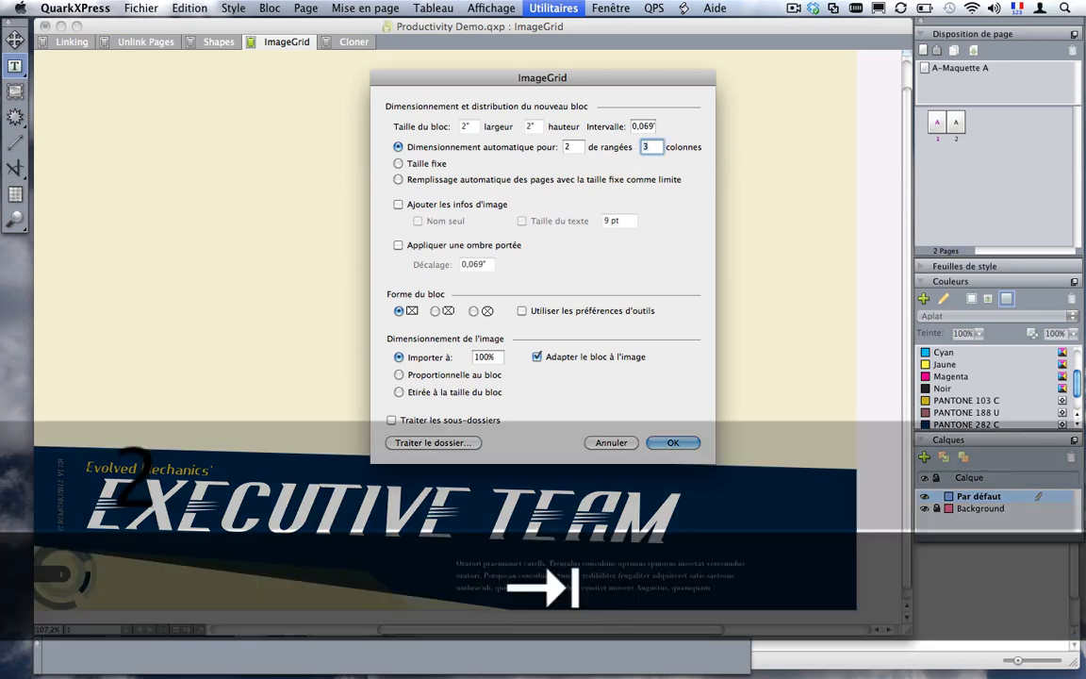
click(445, 443)
click(905, 492)
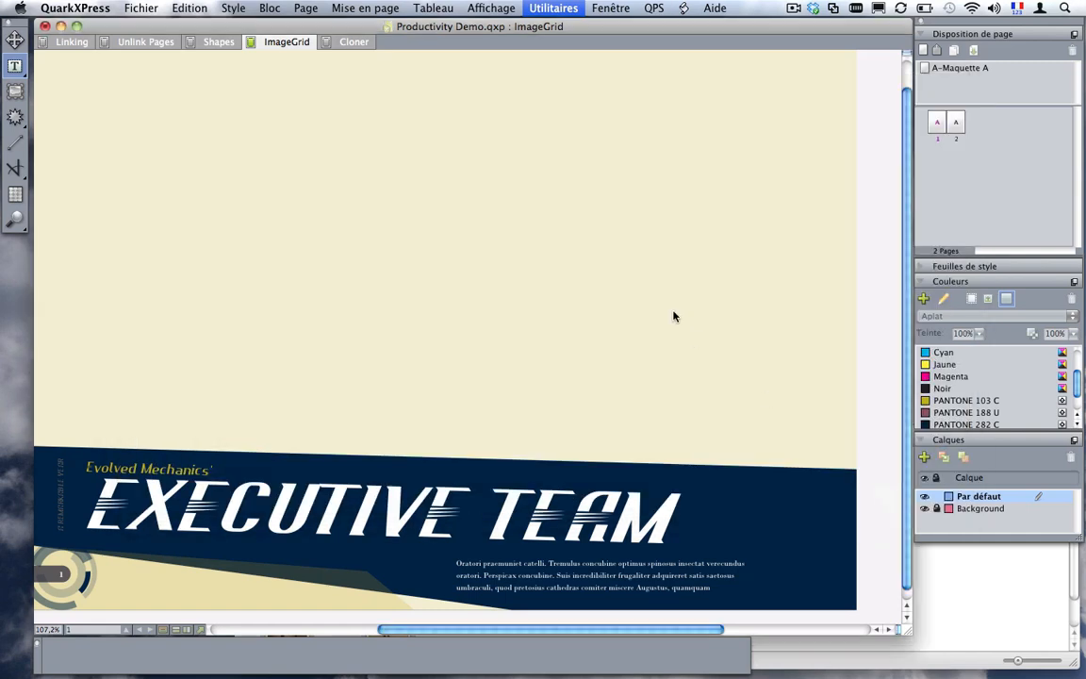
Step: Add a third page based on A-Maquette A below the first spread
scroll(584, 352, up, 2)
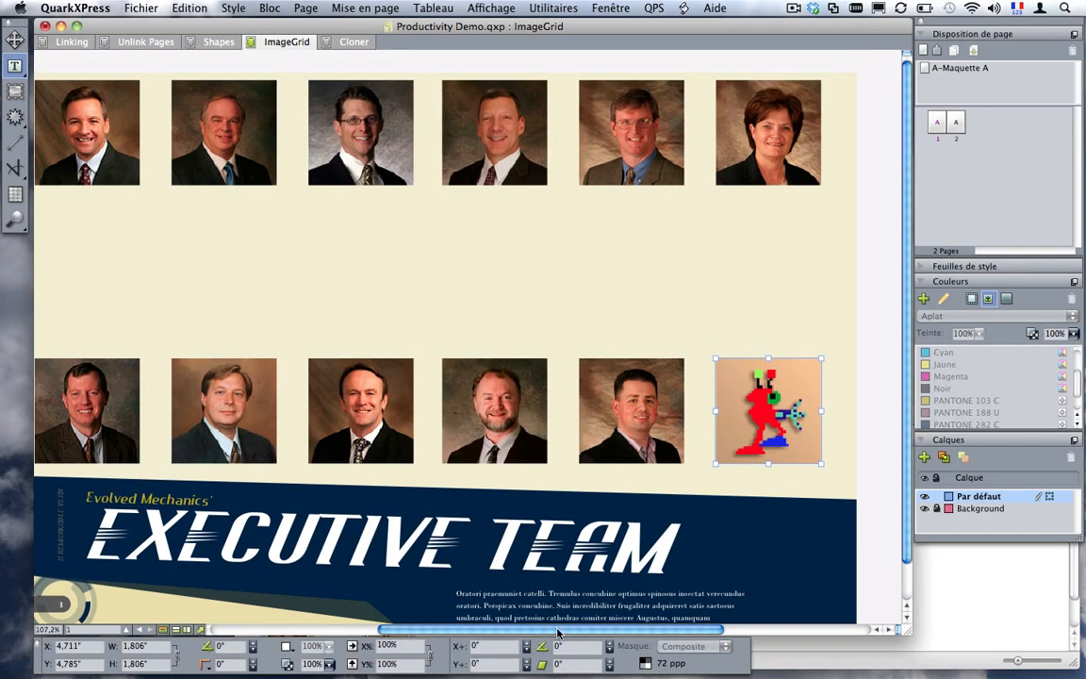
drag(557, 632, 540, 635)
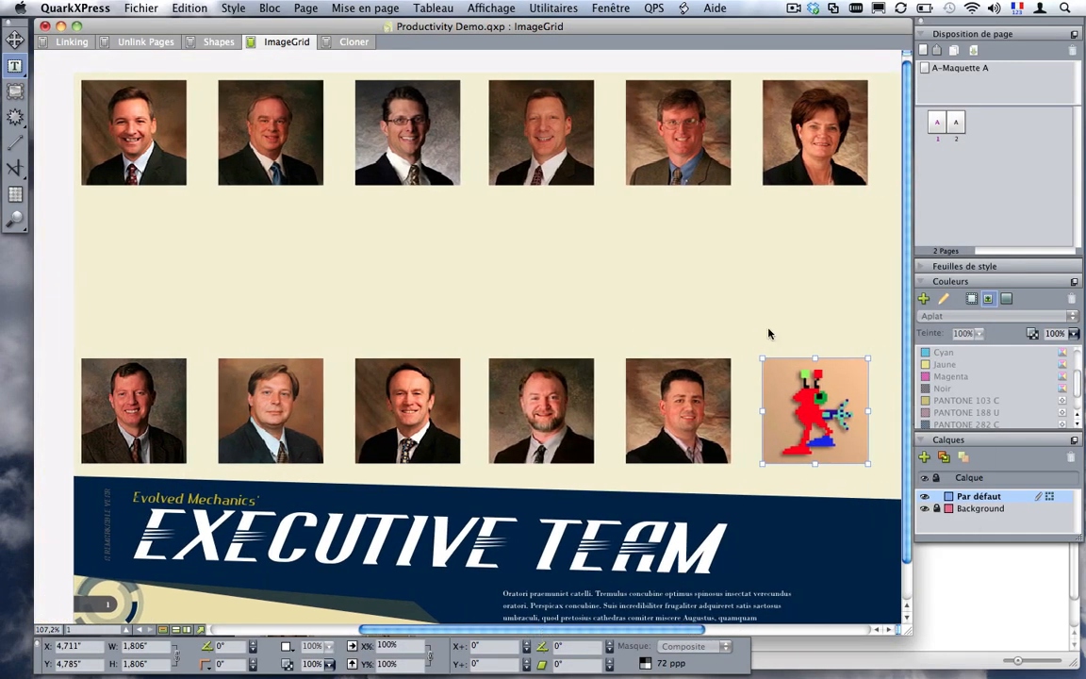
drag(926, 74, 939, 162)
scroll(528, 566, left, 5)
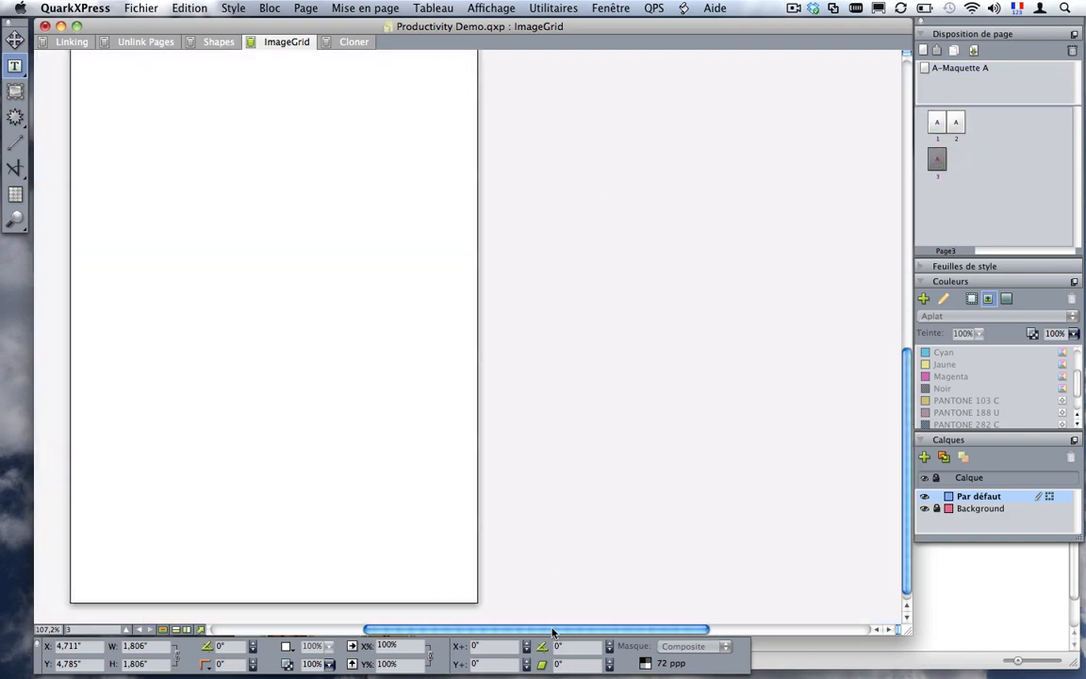
Step: Set up ImageGrid to add image information beneath the pictures with a text size of 8 pt
click(551, 8)
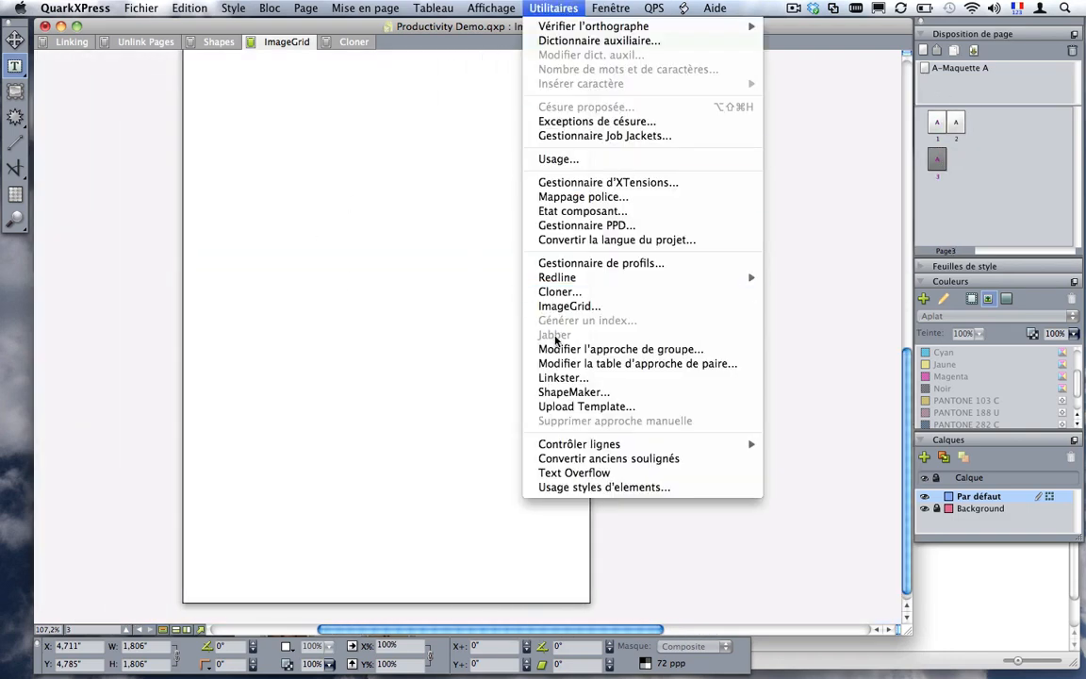
click(504, 304)
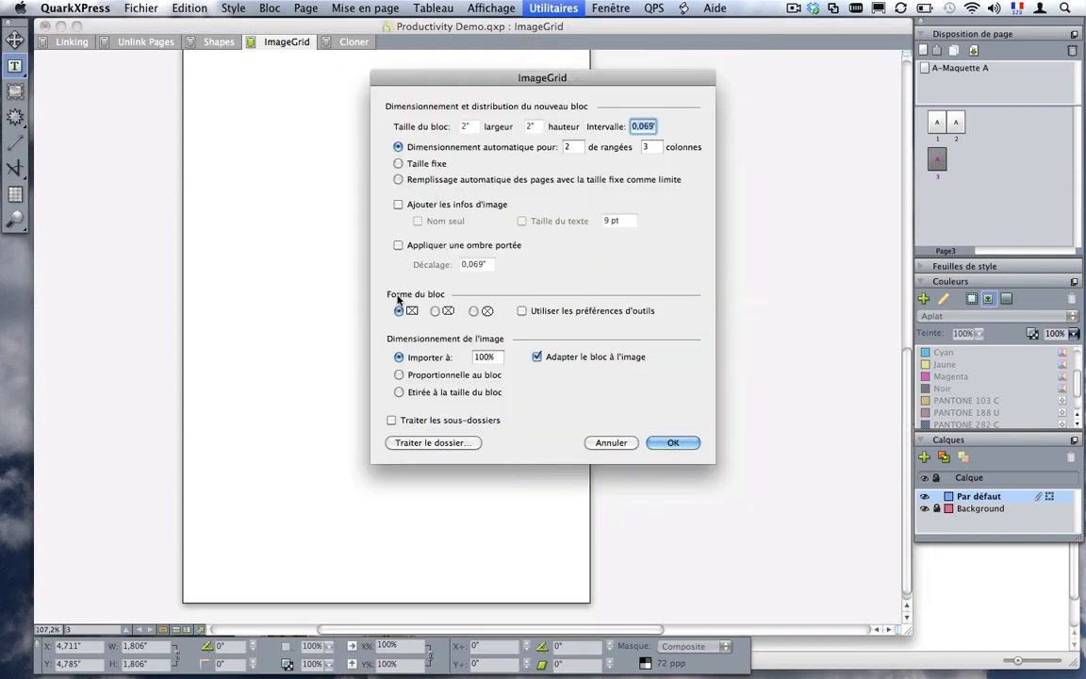
click(397, 204)
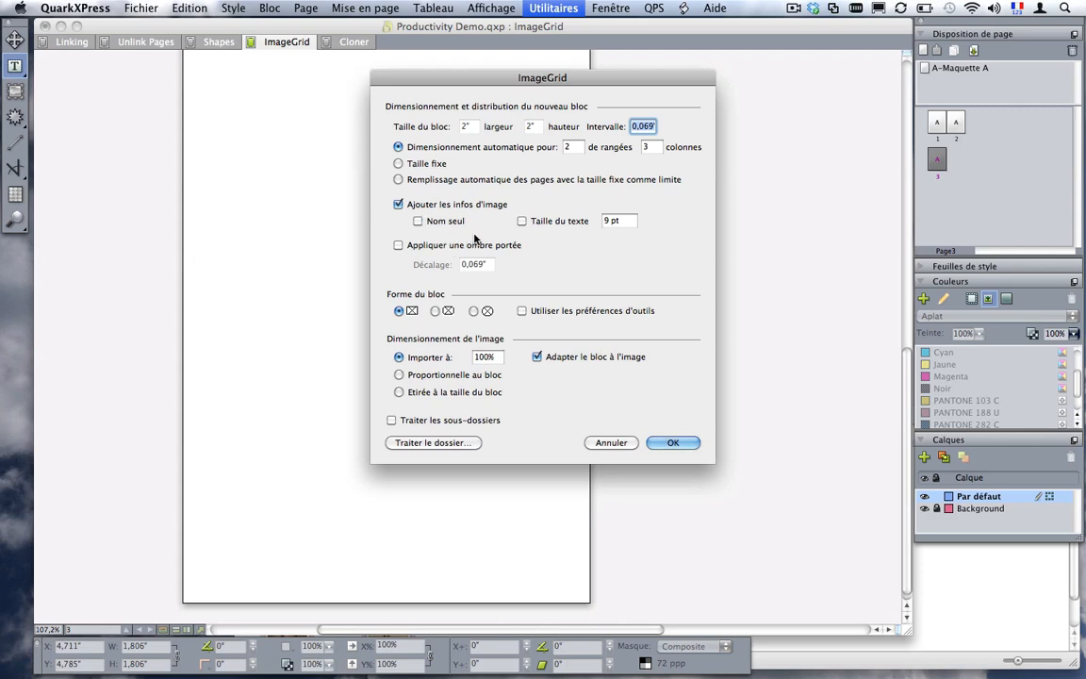
click(560, 220)
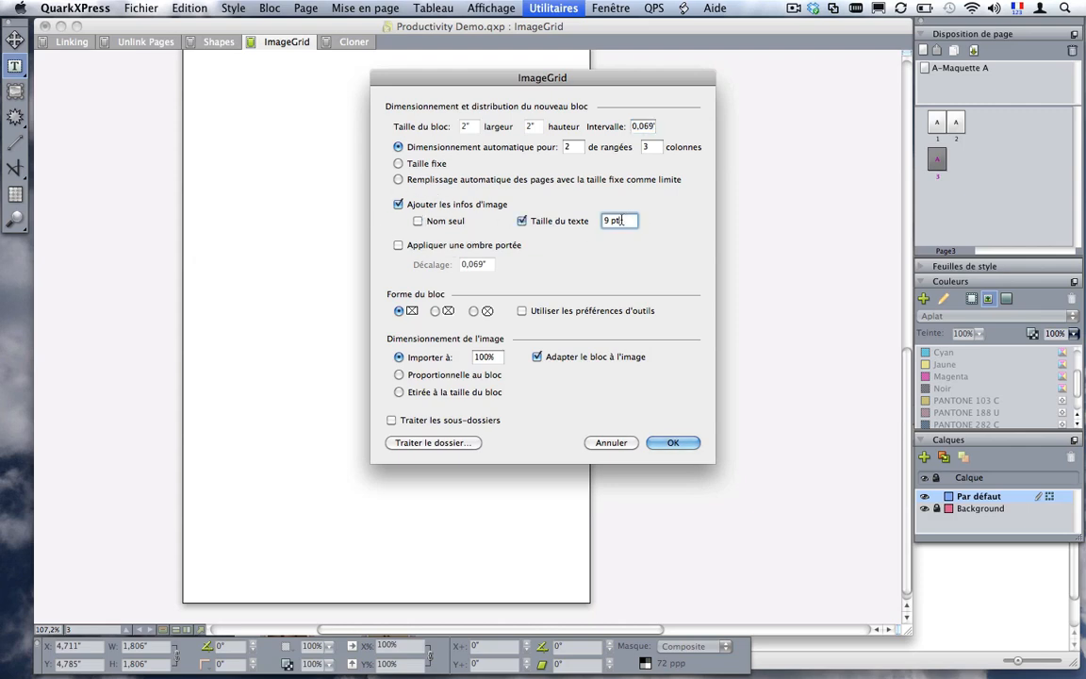
text(8)
Step: Generate the captioned image grid on the new page from the Shoes folder
click(421, 443)
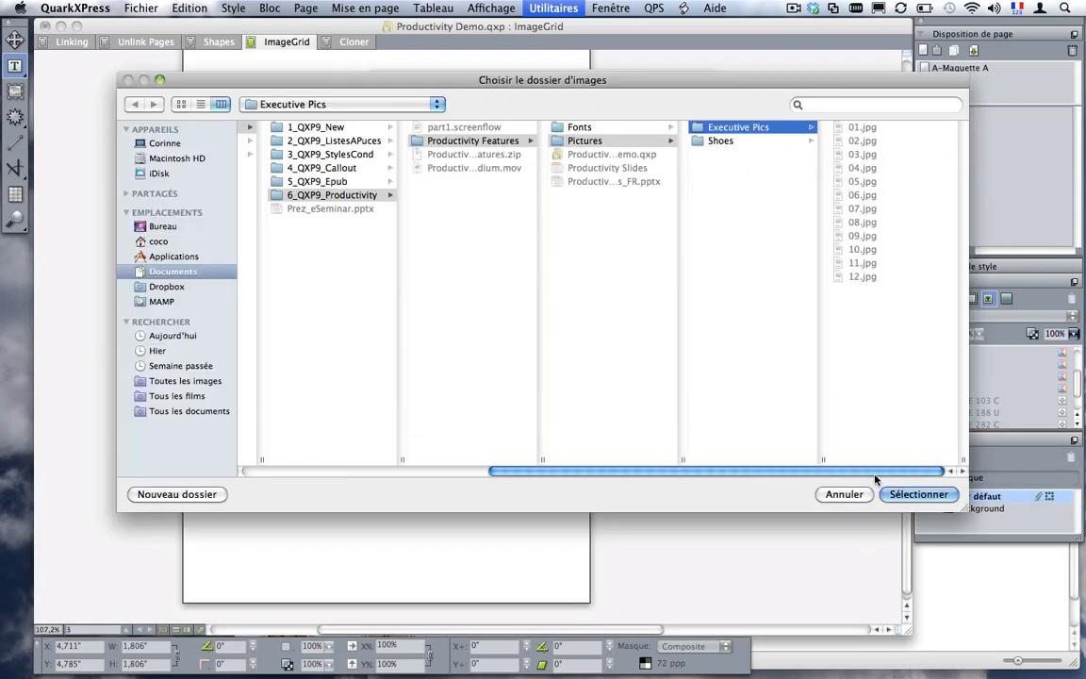
click(735, 142)
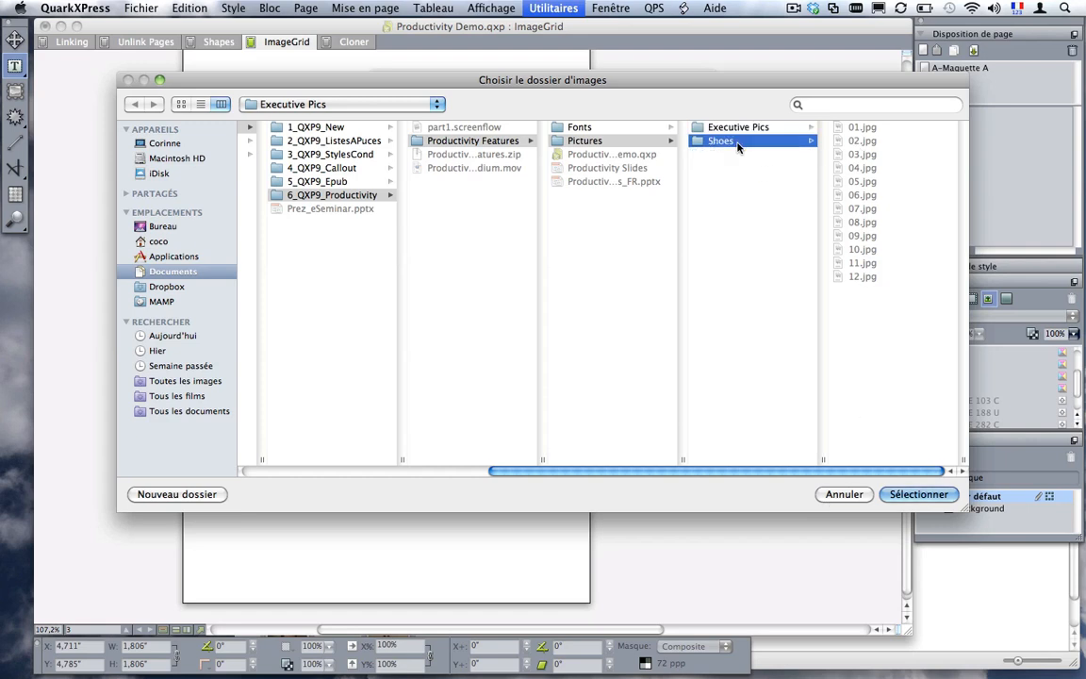
click(910, 494)
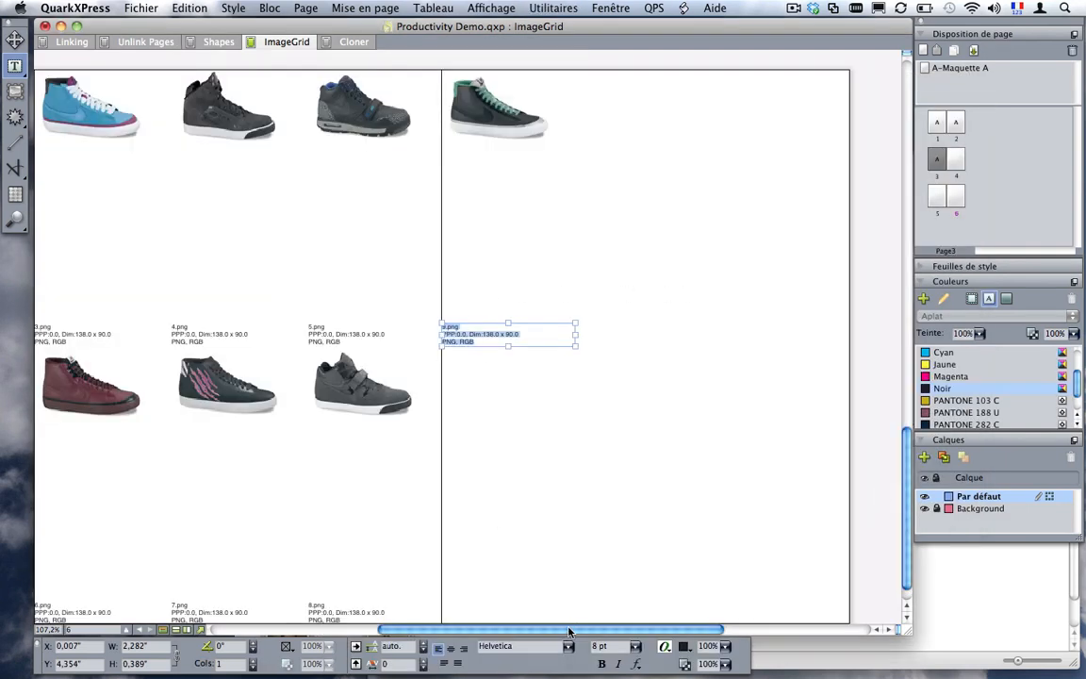
drag(569, 632, 514, 632)
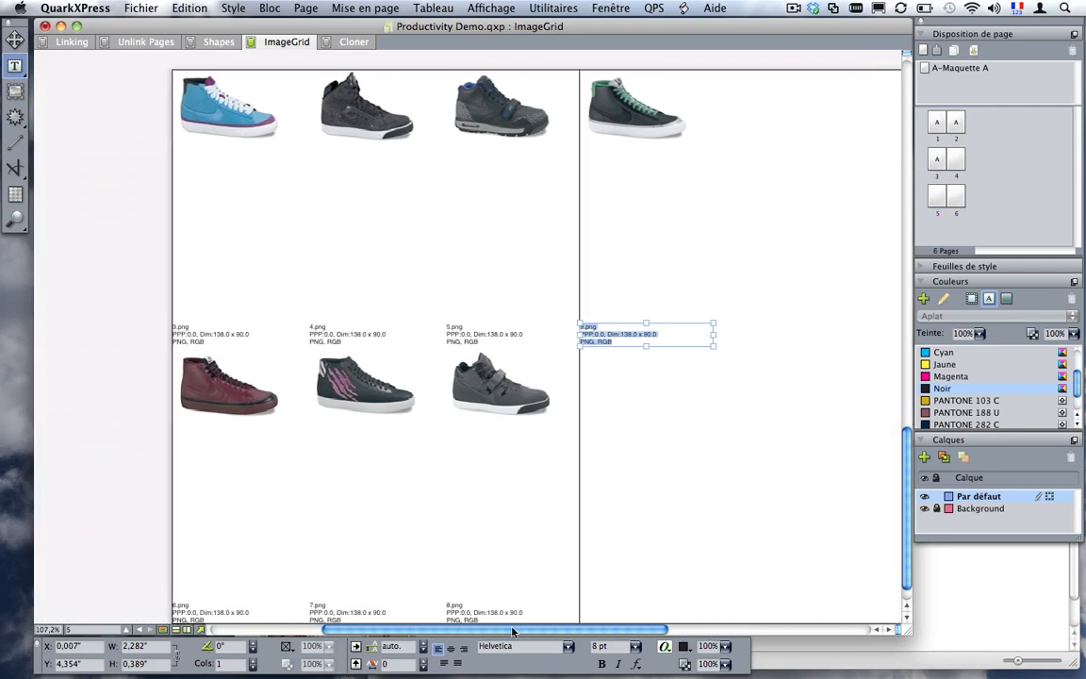
Step: Delete pages 3 to 6 containing the shoe image grid
key(super+z)
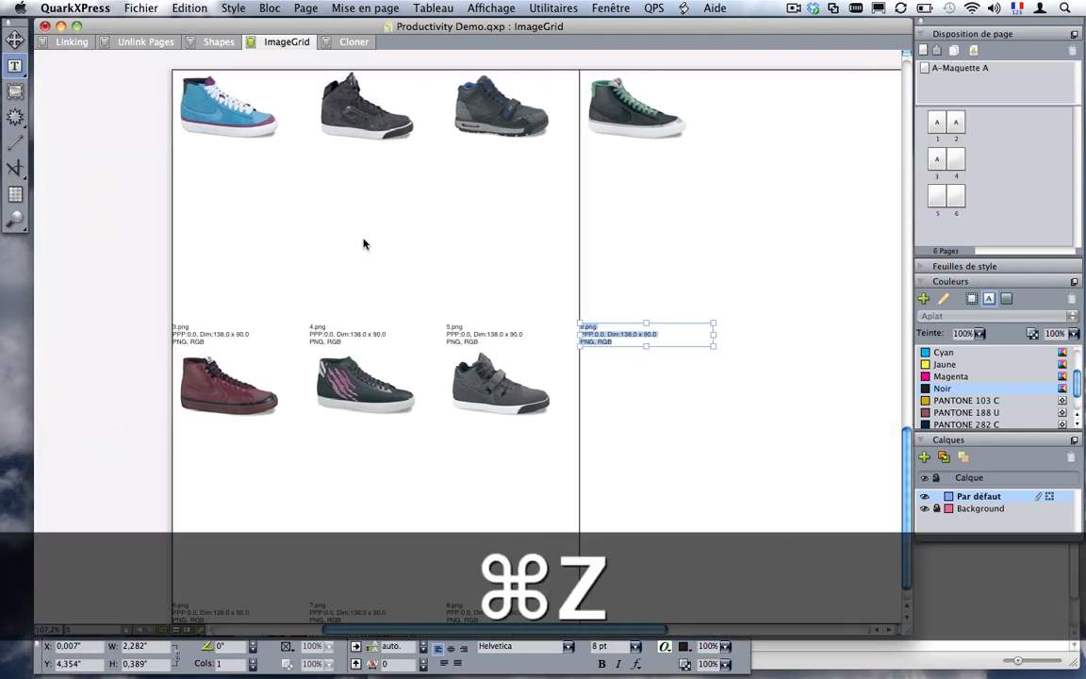
double_click(933, 160)
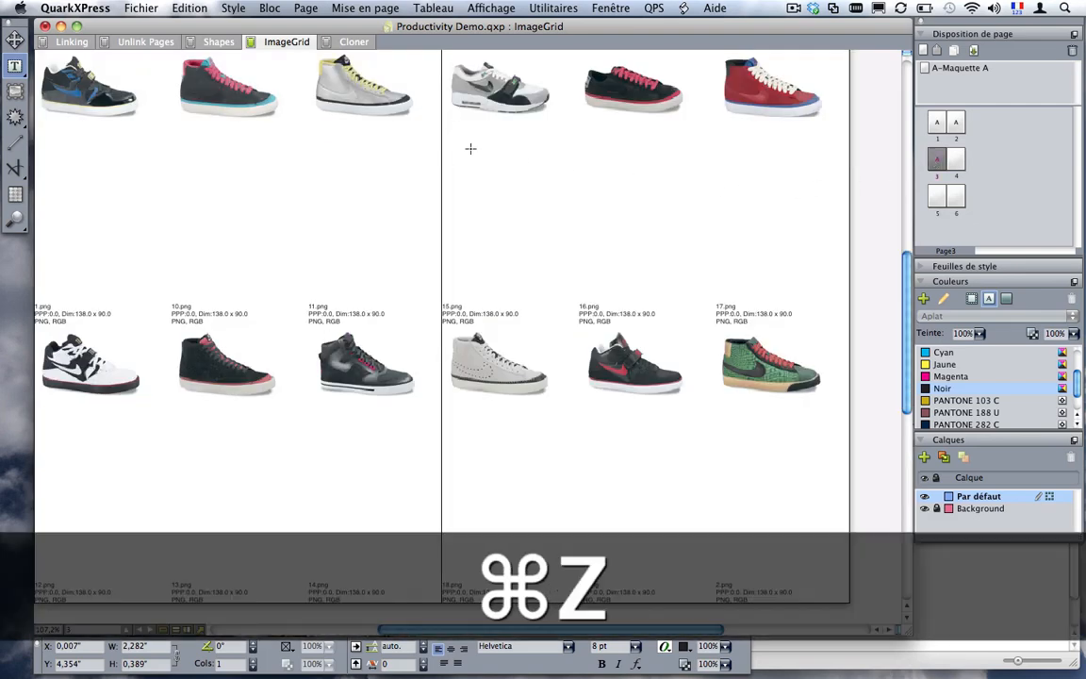
shift+click(959, 194)
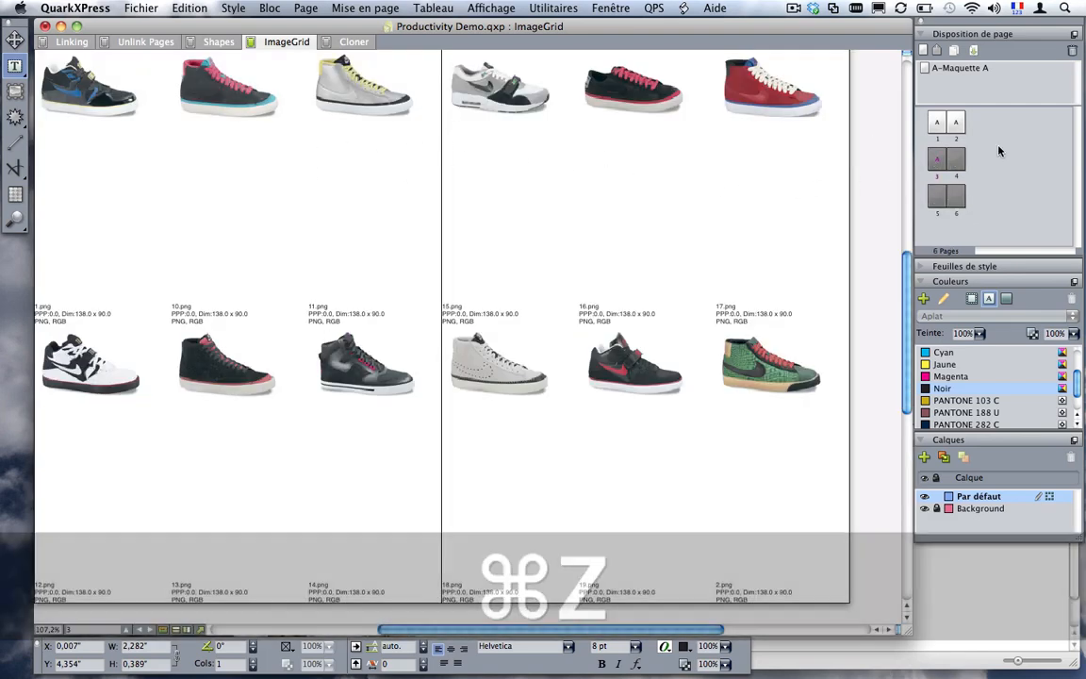
click(1071, 51)
click(659, 234)
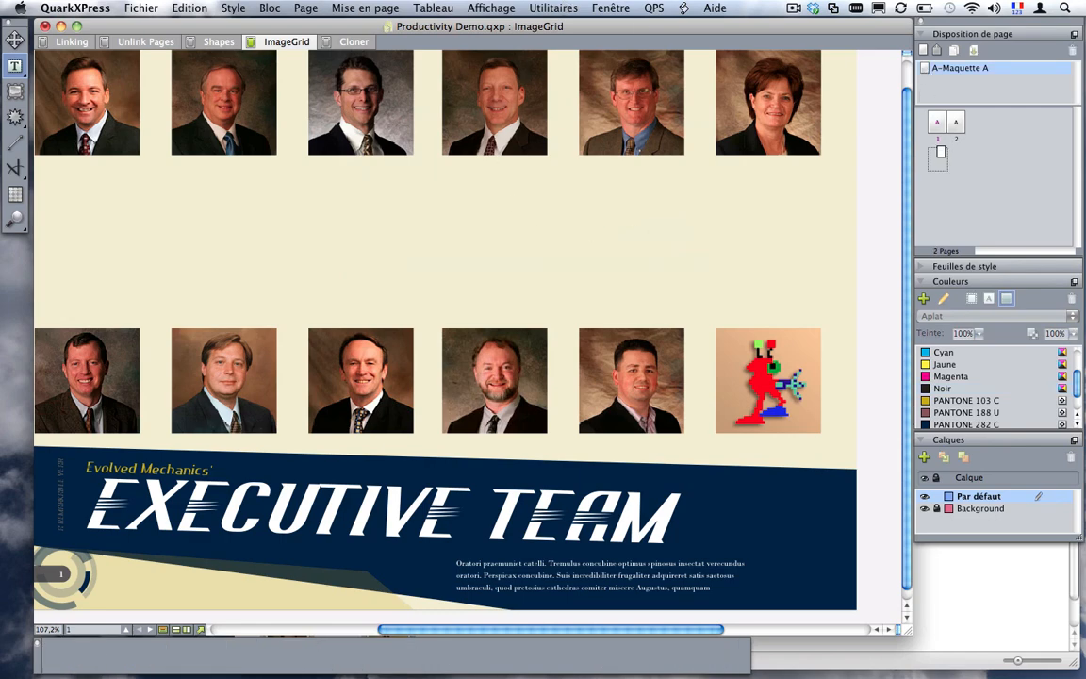
click(604, 8)
mouse_move(553, 8)
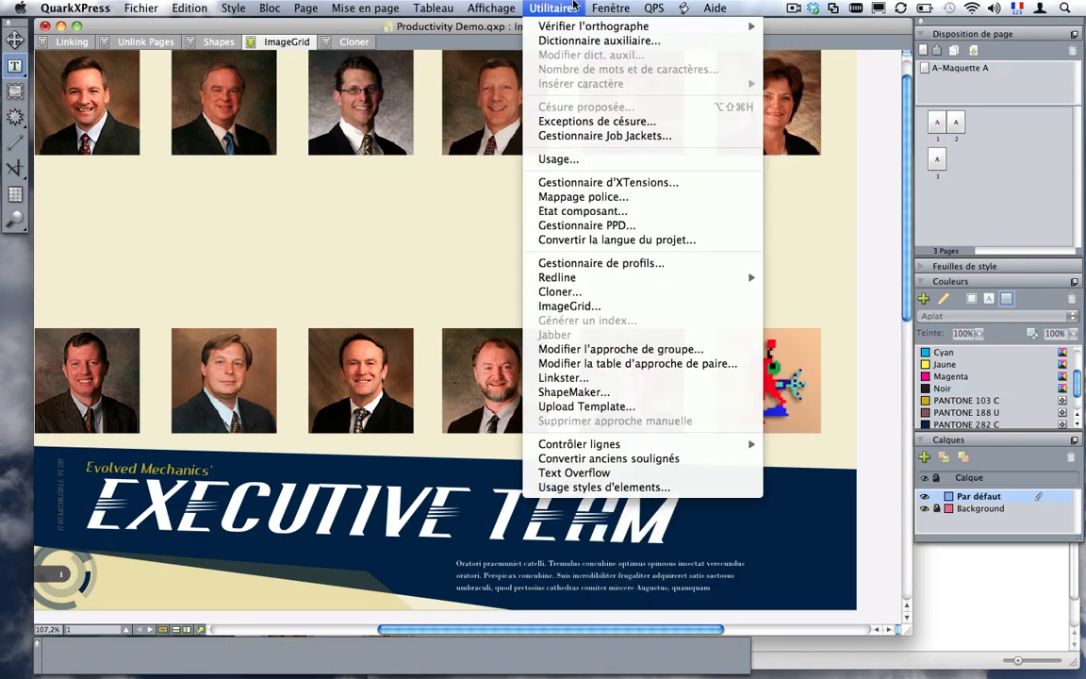
click(565, 305)
click(609, 442)
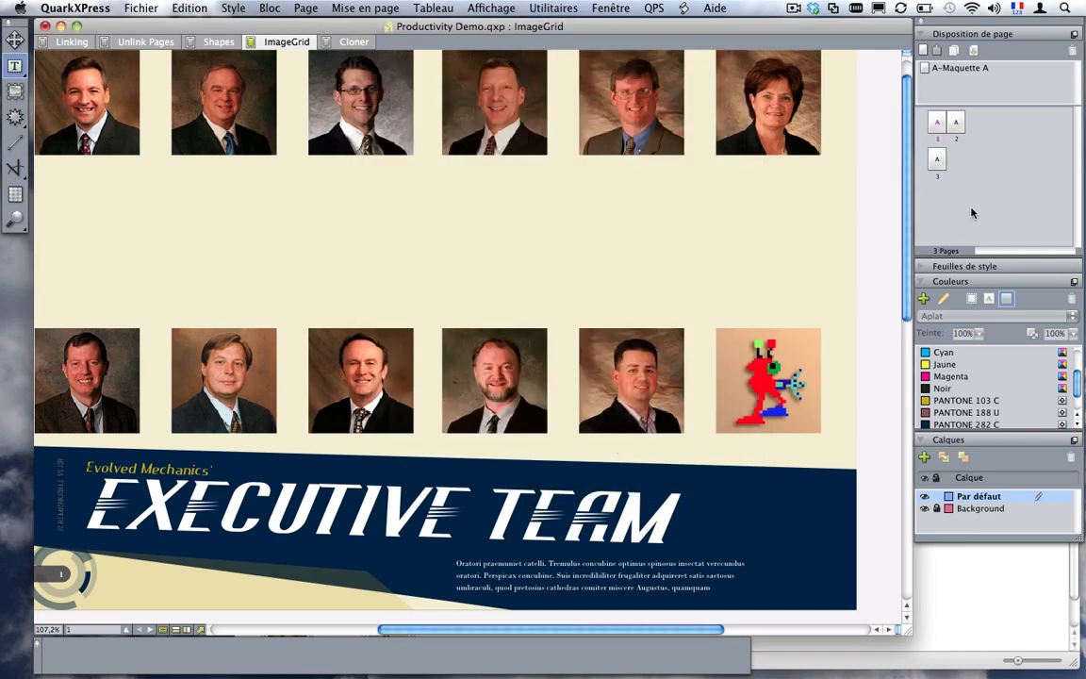
Step: Set up ImageGrid on page 3 with automatic box sizing for 4 rows and 4 columns
double_click(938, 162)
click(554, 7)
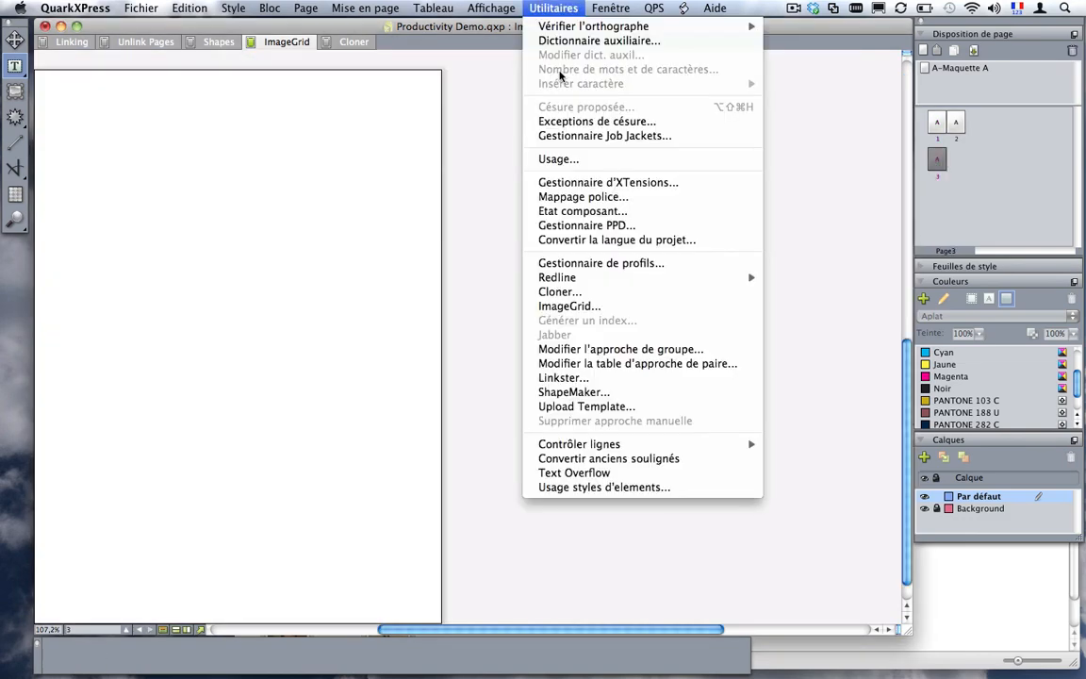
click(567, 306)
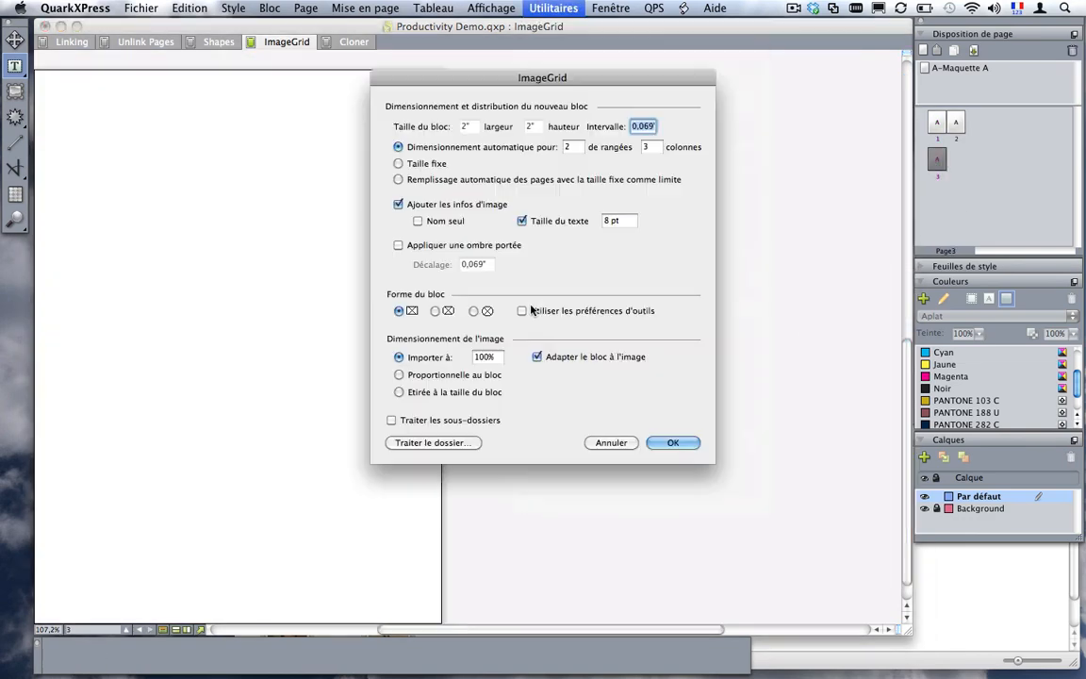
click(568, 148)
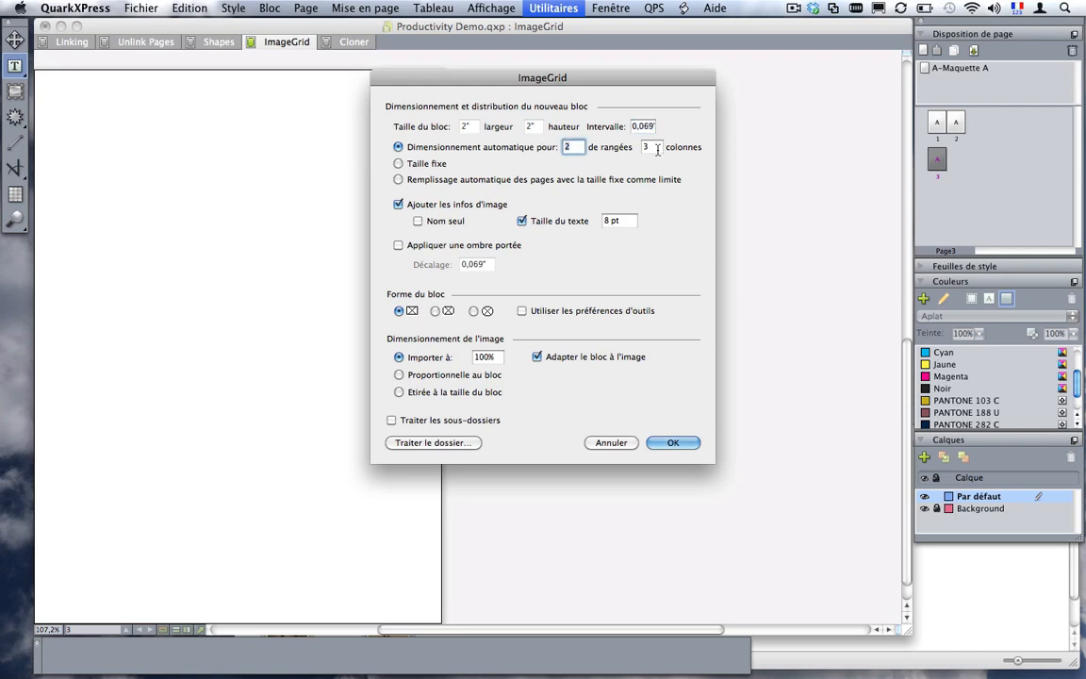
key(shift)
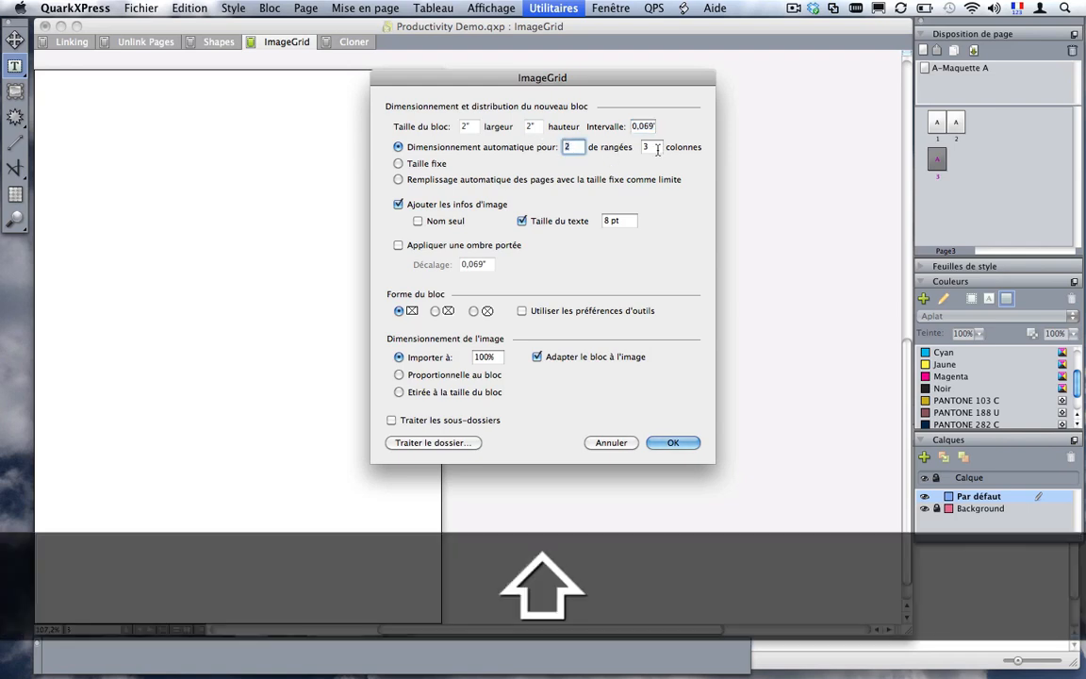
text(4)
key(Tab)
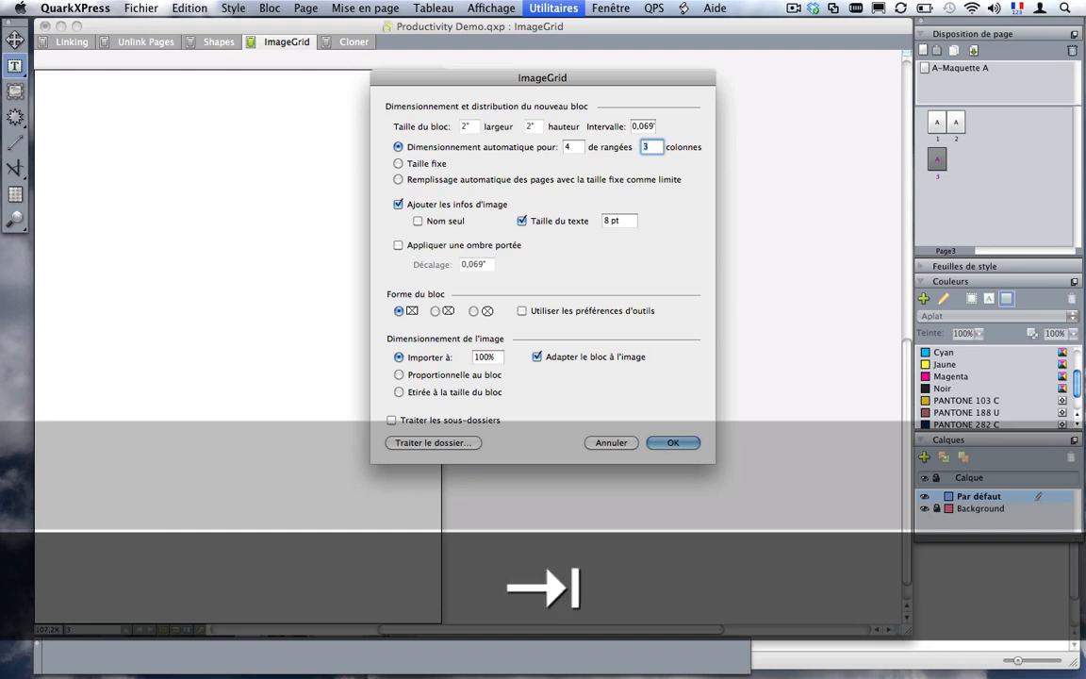
text(4)
key(shift)
Step: Generate the captioned image grid on page 3 from the Shoes folder
click(431, 443)
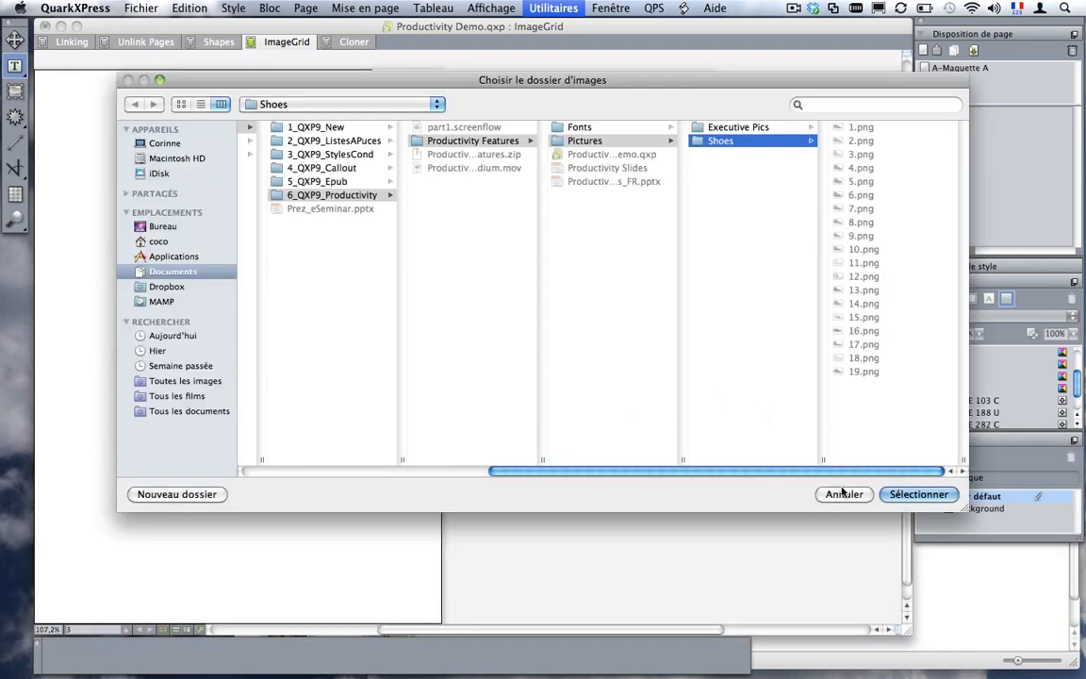
click(905, 494)
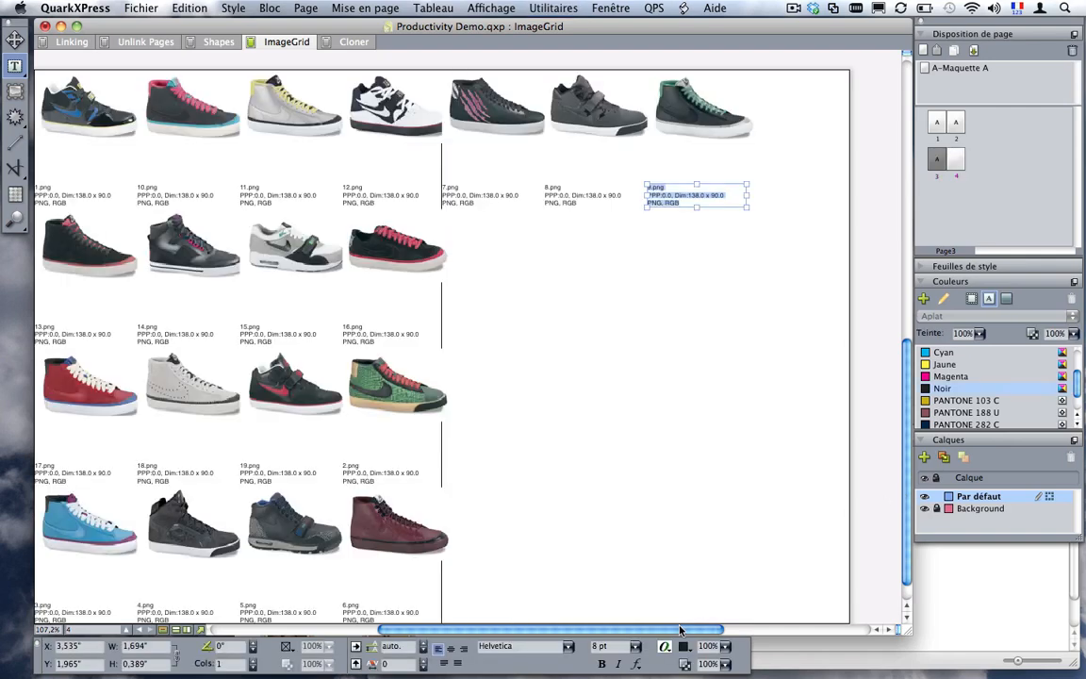
drag(680, 630, 623, 633)
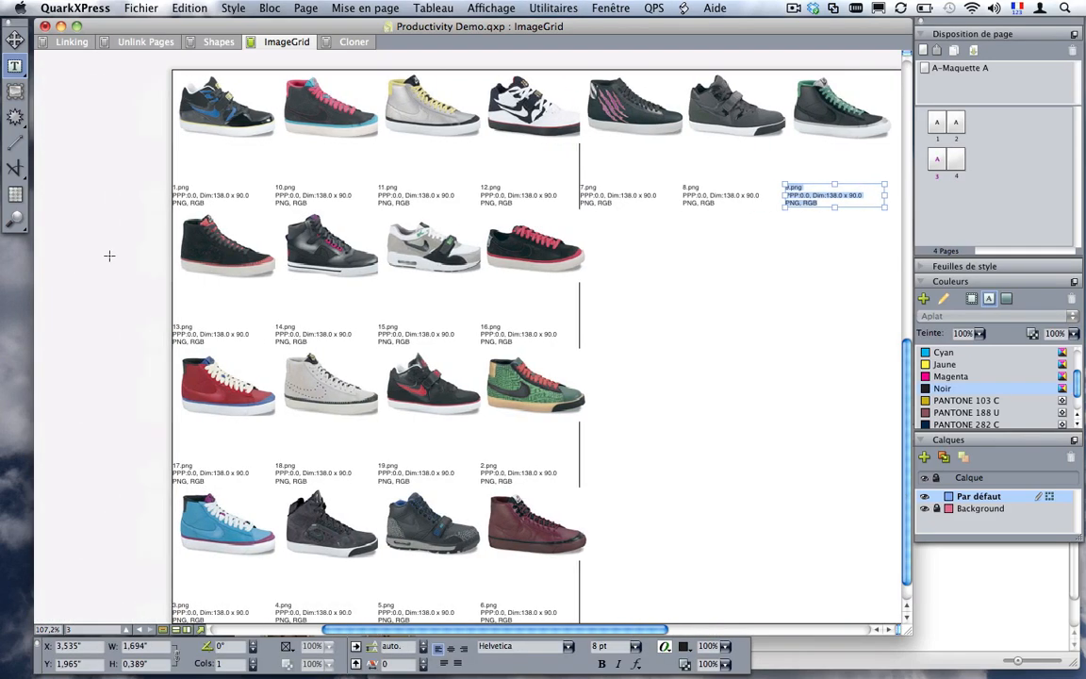
Step: Examine the image information captions beneath the shoe pictures up close with the Zoom tool
click(13, 218)
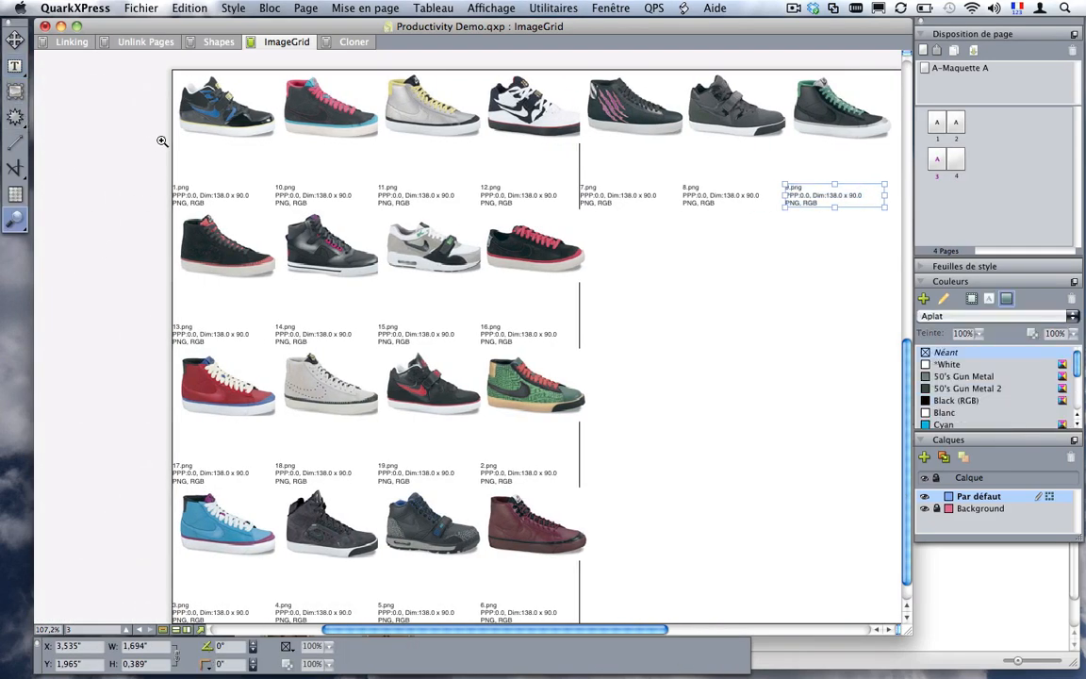
drag(253, 126, 410, 242)
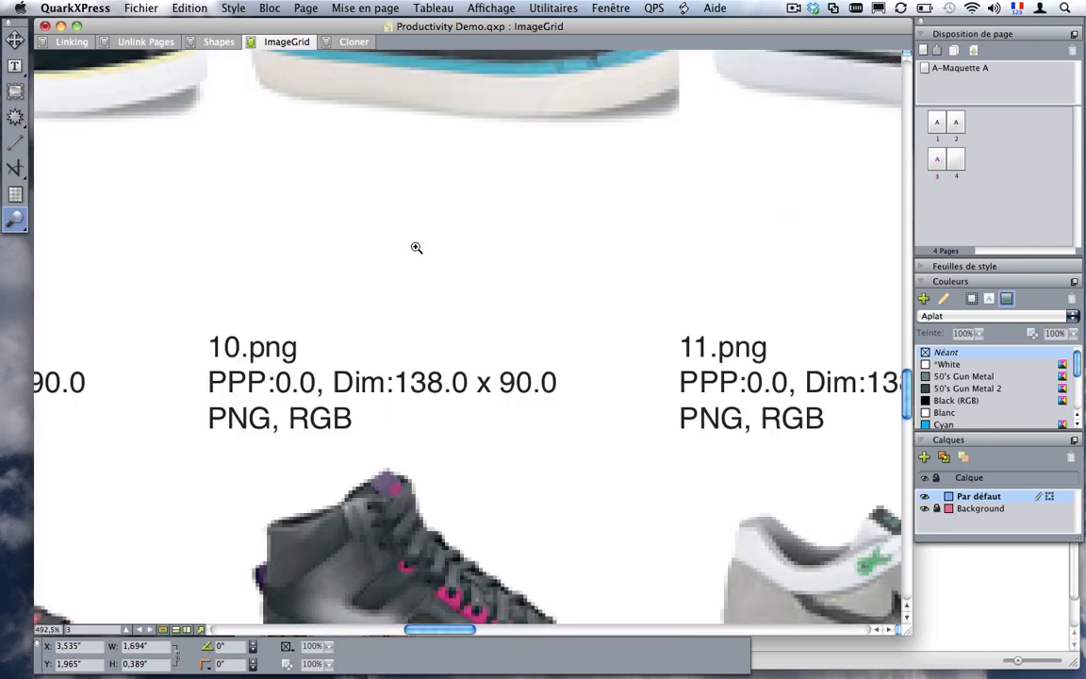
scroll(311, 301, up, 5)
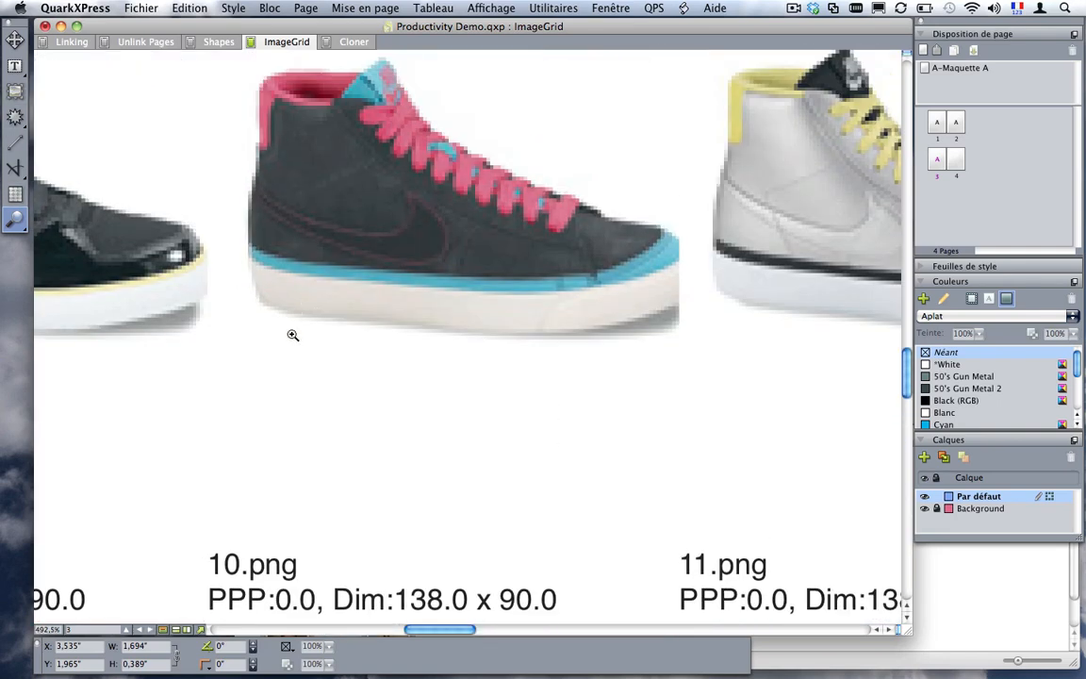
key(alt)
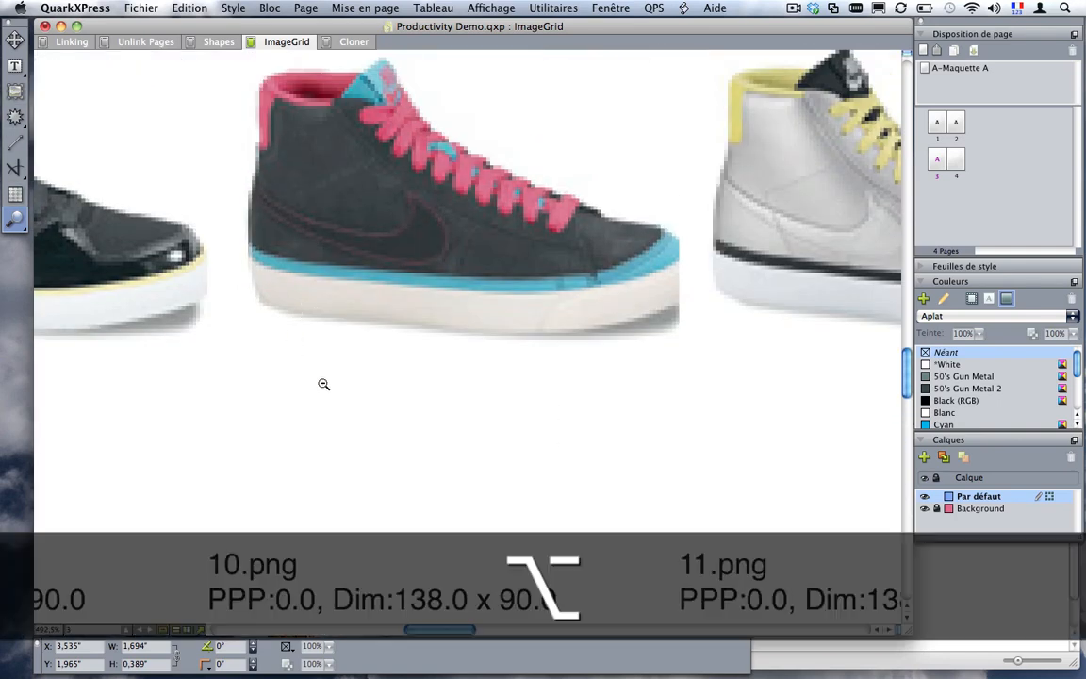
alt+click(324, 383)
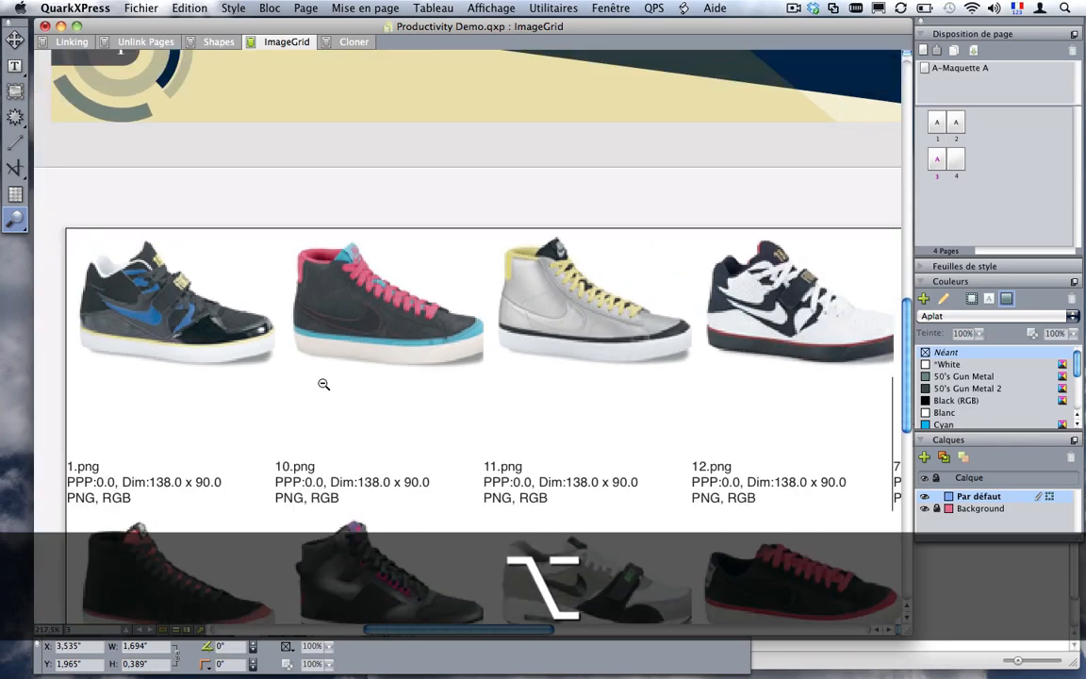
alt+click(323, 383)
alt+click(323, 384)
alt+click(323, 384)
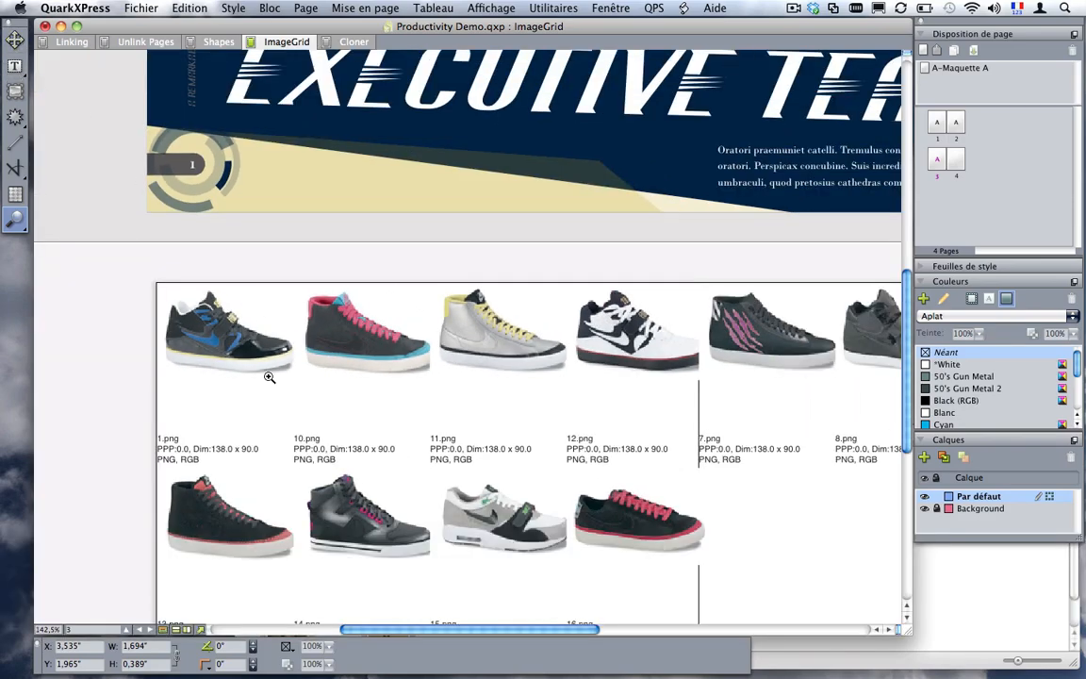
Step: Inspect the 10.png picture box and its editable caption box, and look over the remaining rows of the grid
key(v)
click(338, 345)
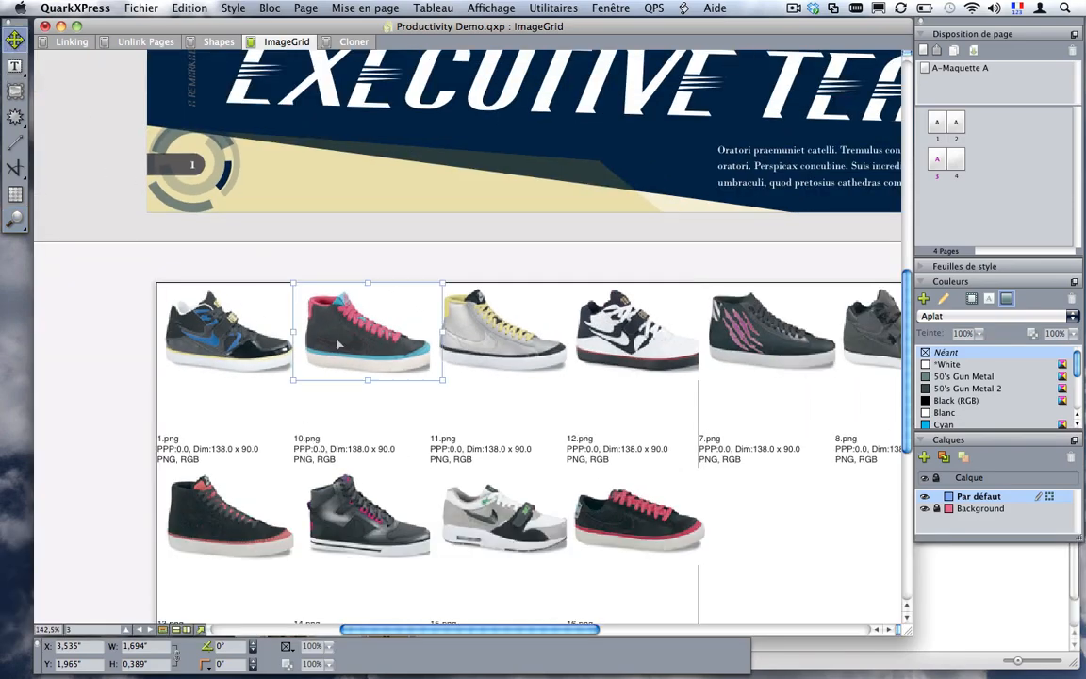
click(327, 459)
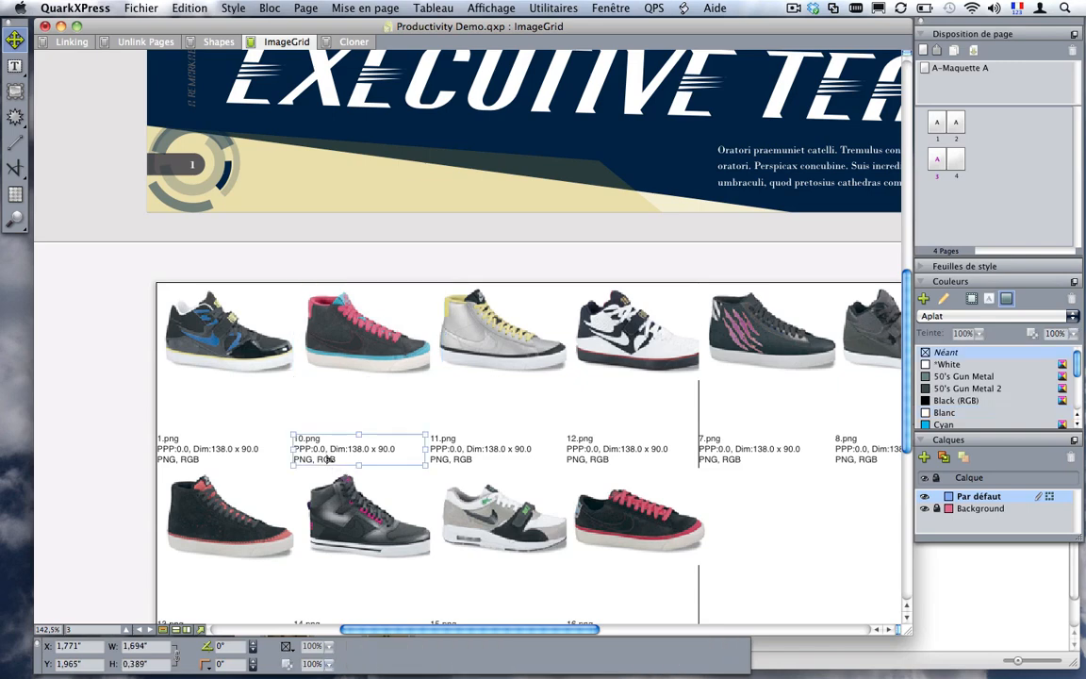
double_click(318, 443)
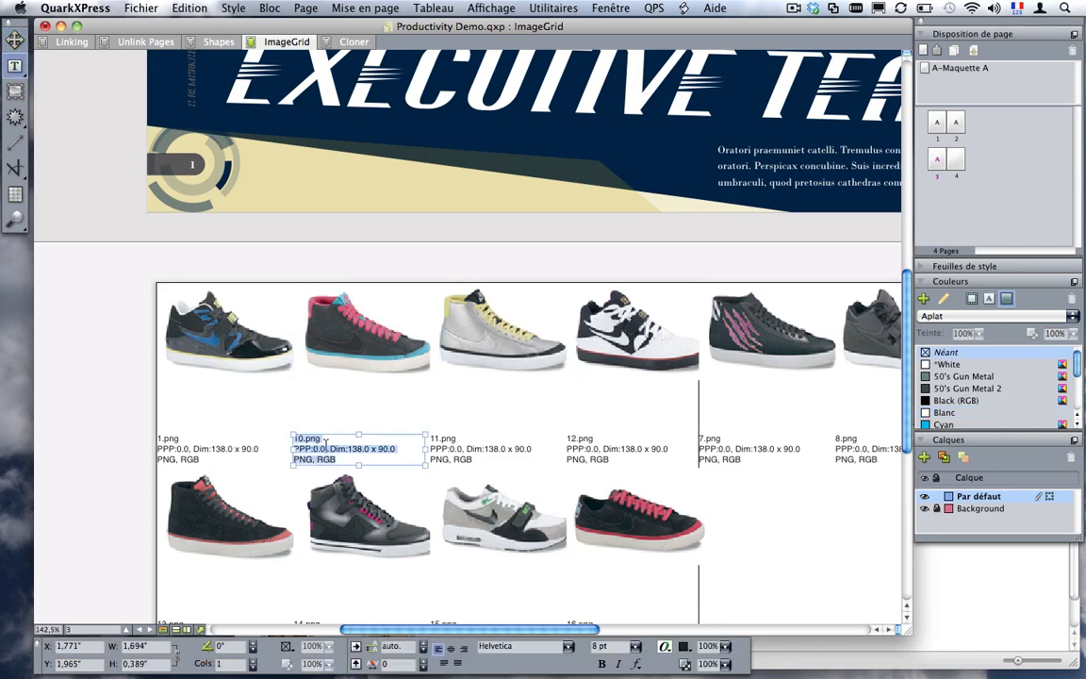
click(332, 454)
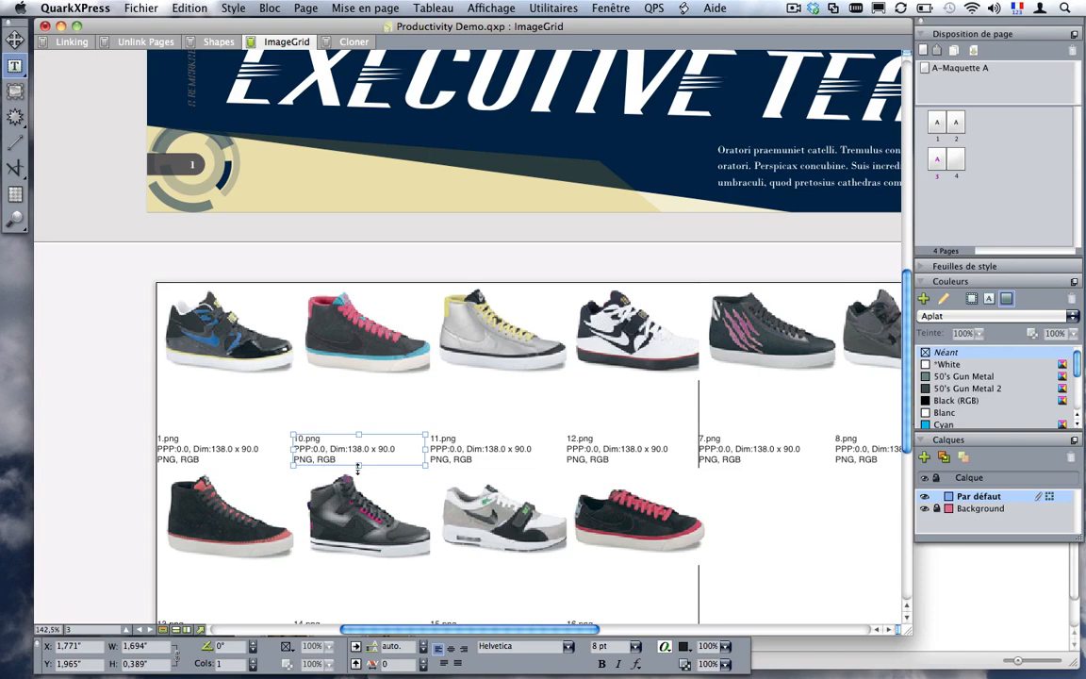
scroll(371, 462, down, 10)
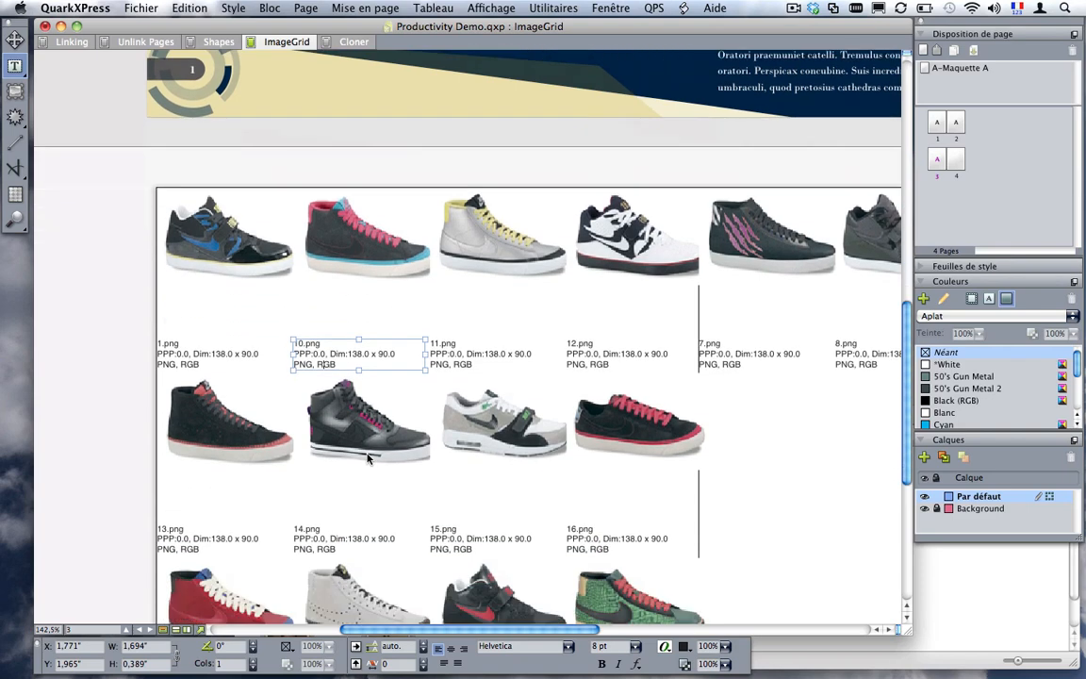
scroll(367, 455, down, 1)
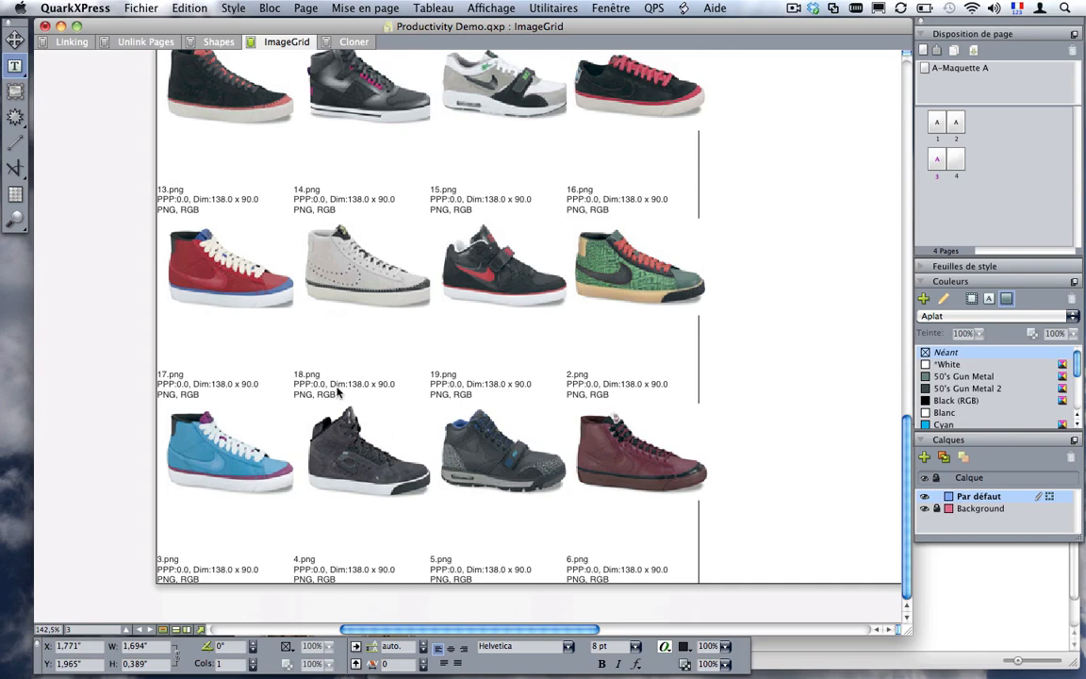
scroll(346, 363, up, 5)
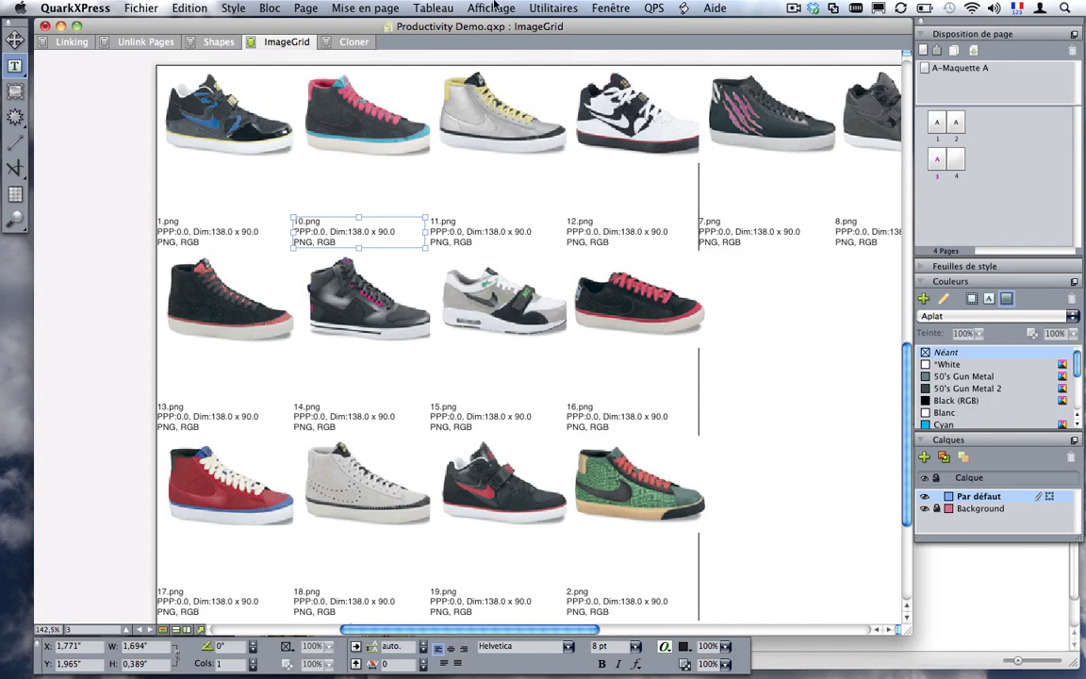
Step: Review the ImageGrid sizing, image information and scaling options, and close the dialog
click(611, 7)
mouse_move(554, 8)
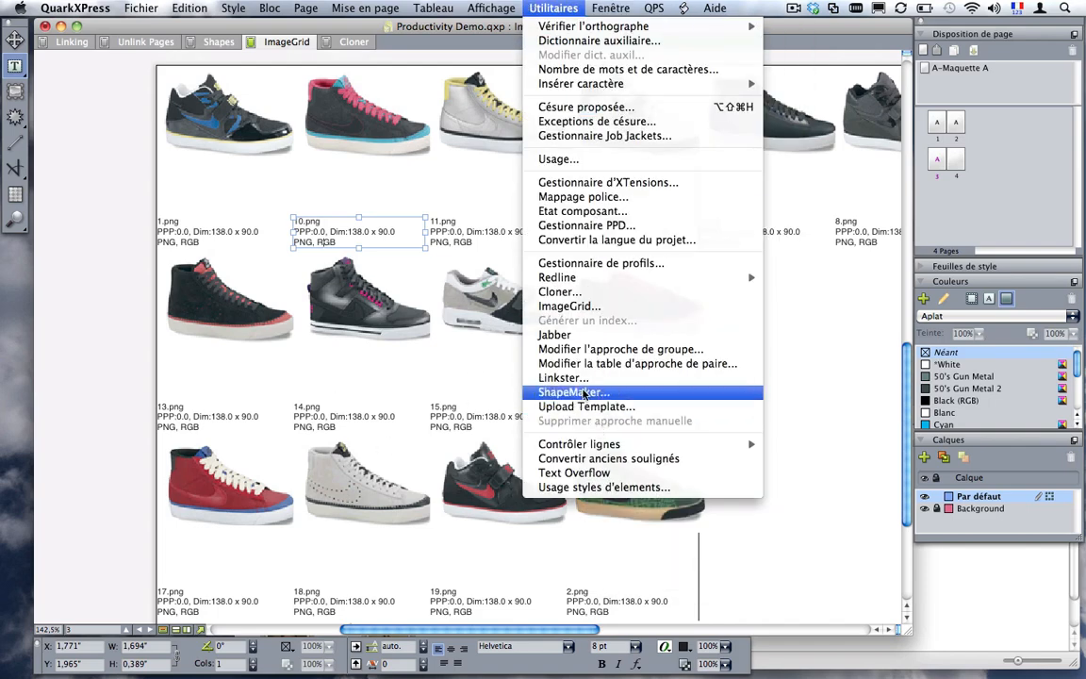
click(569, 306)
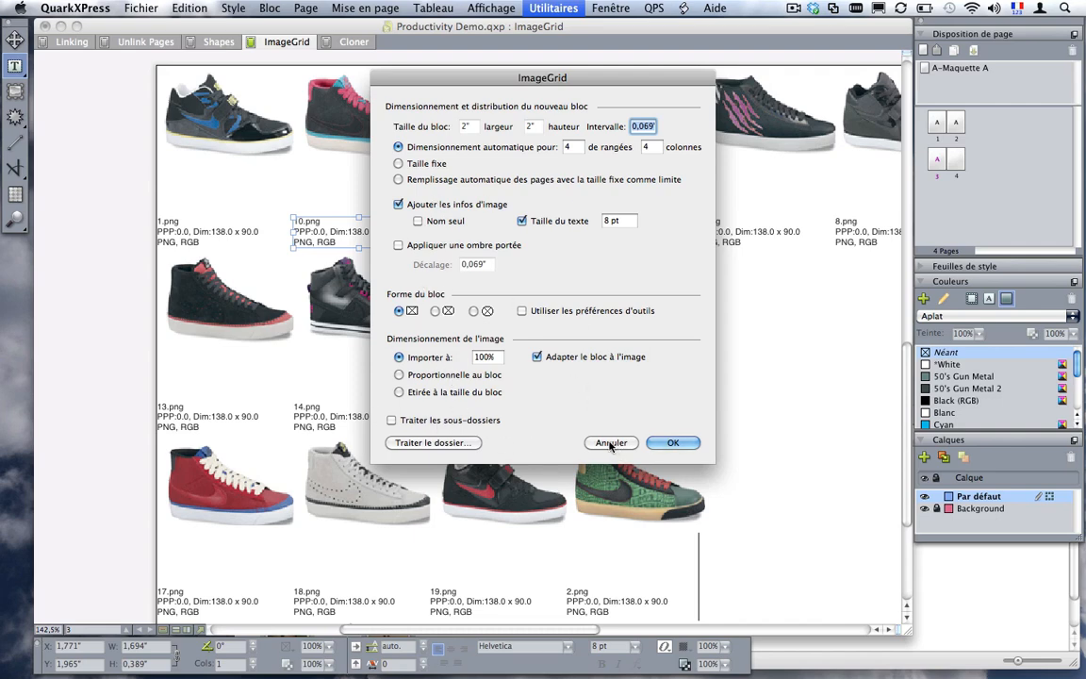
click(665, 442)
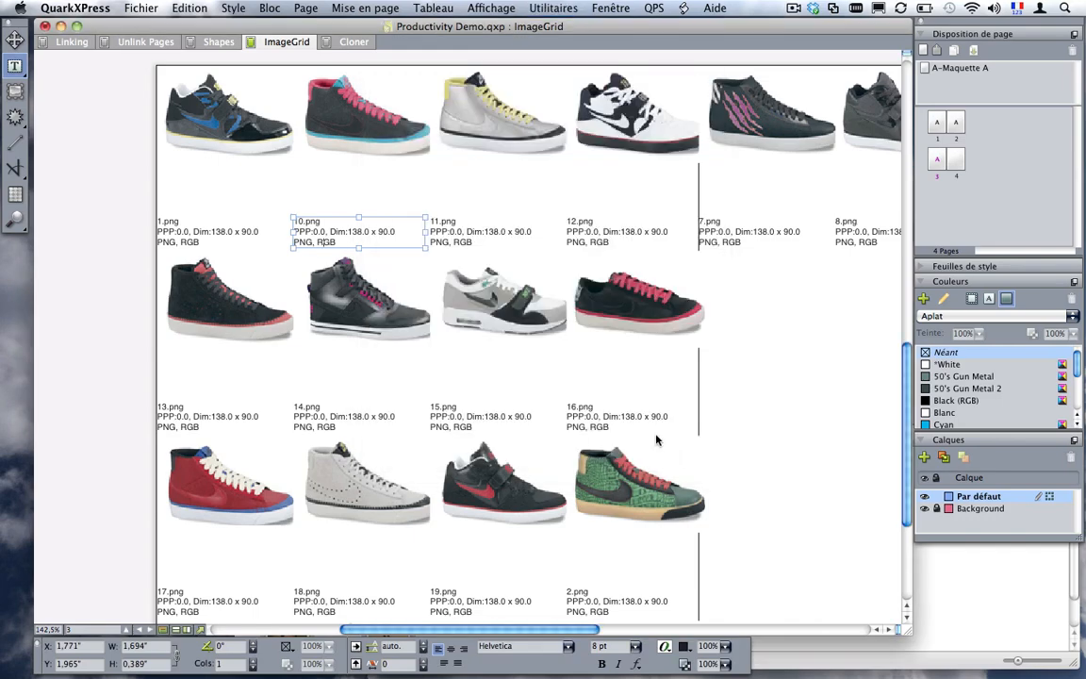
Step: Switch to the Cloner layout and look over its cover and the text on page 2
click(350, 41)
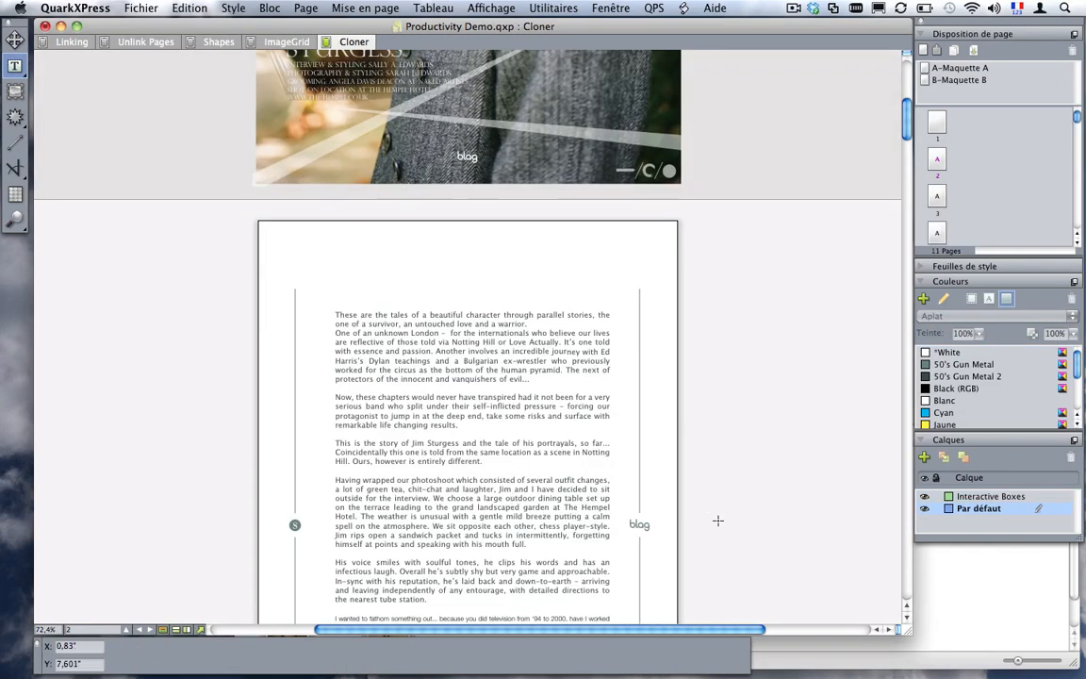
scroll(726, 483, up, 10)
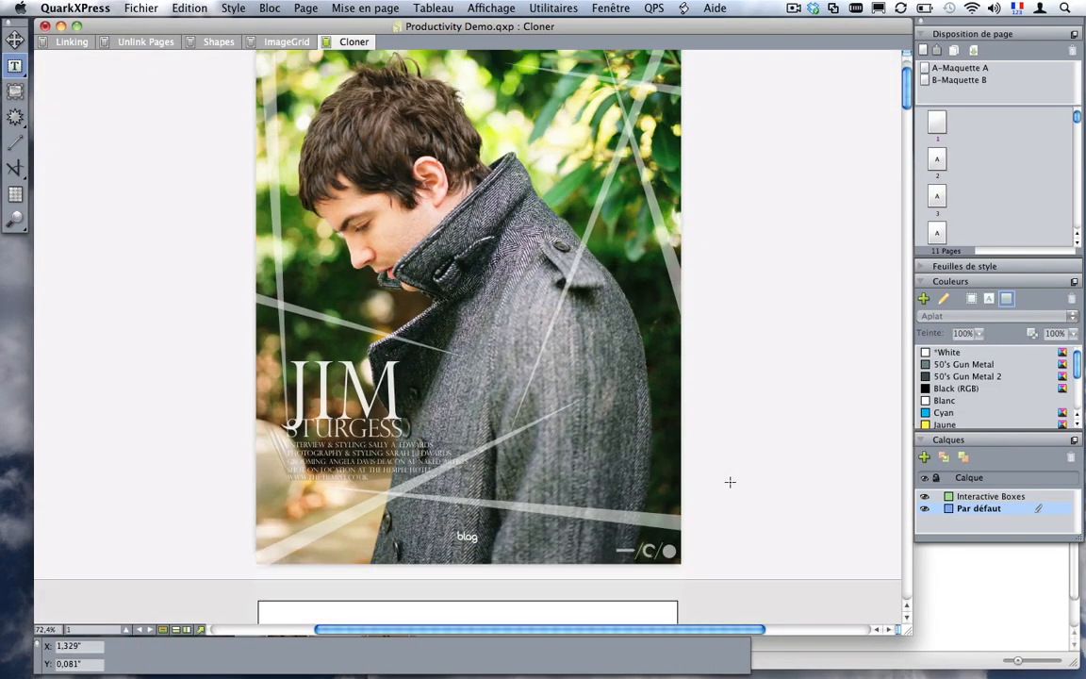
scroll(730, 481, down, 12)
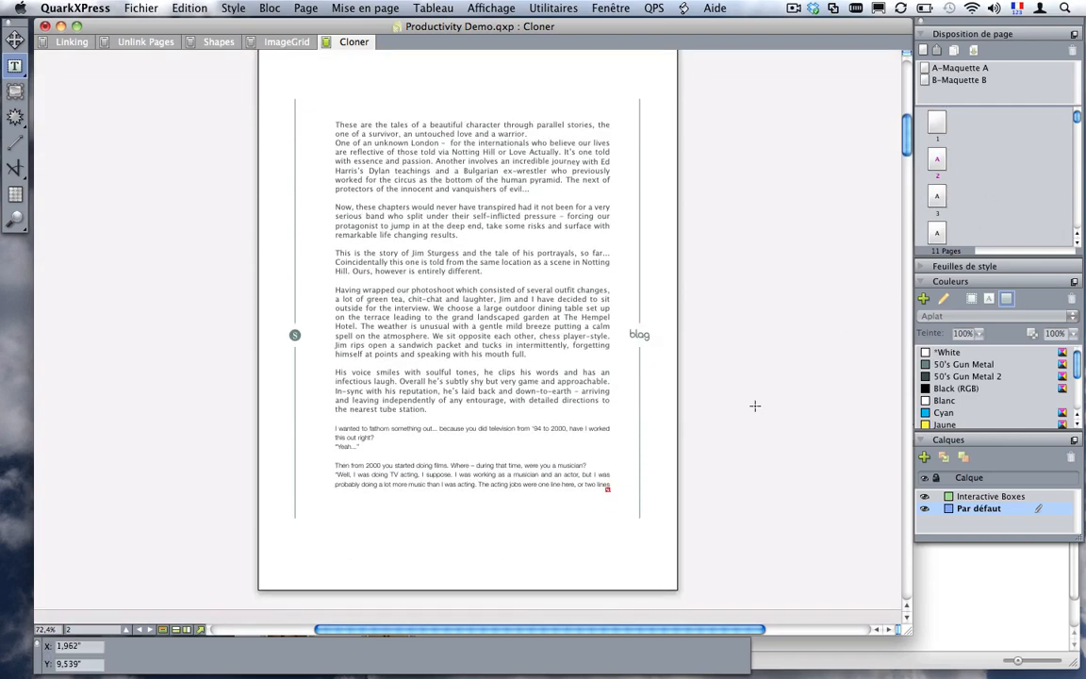
click(610, 8)
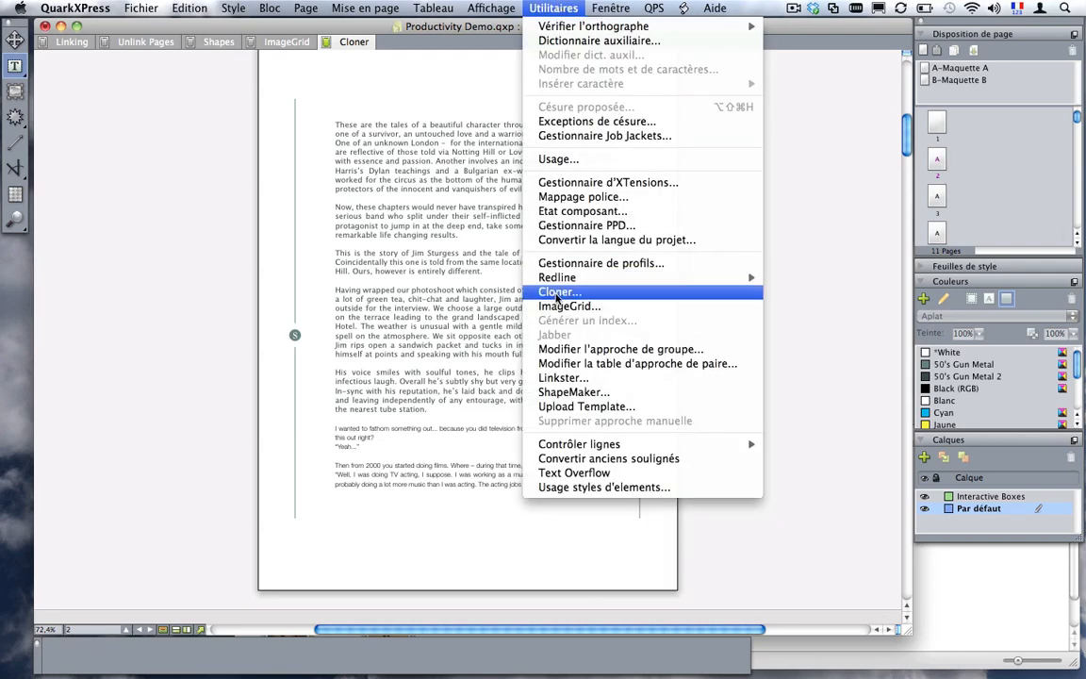
click(557, 293)
drag(565, 94, 789, 103)
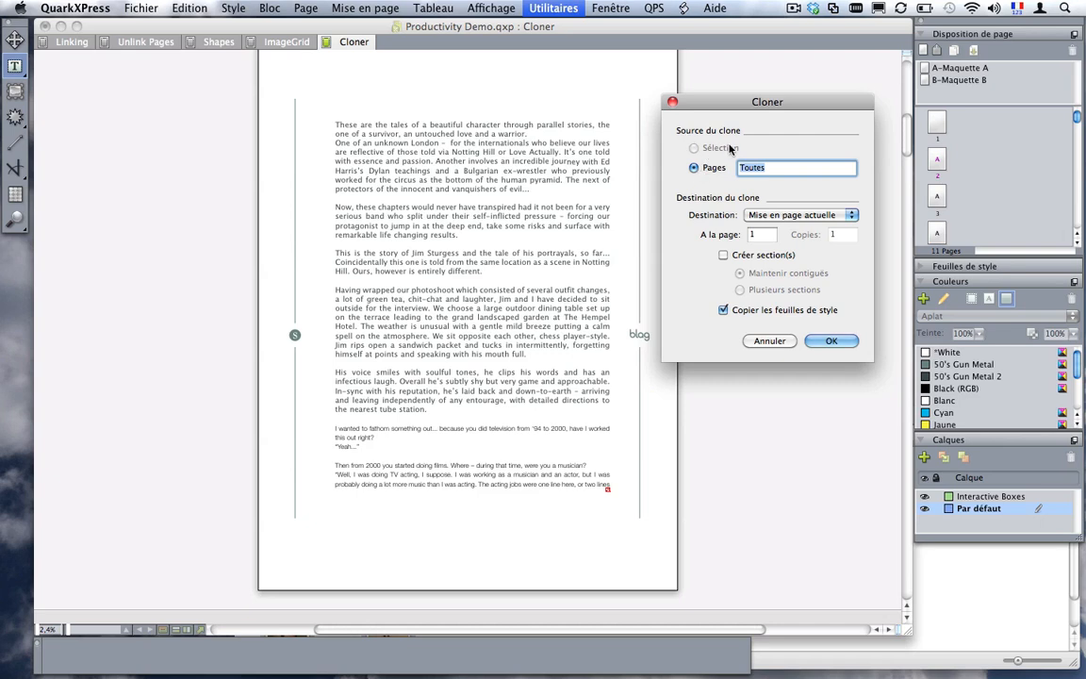
click(768, 340)
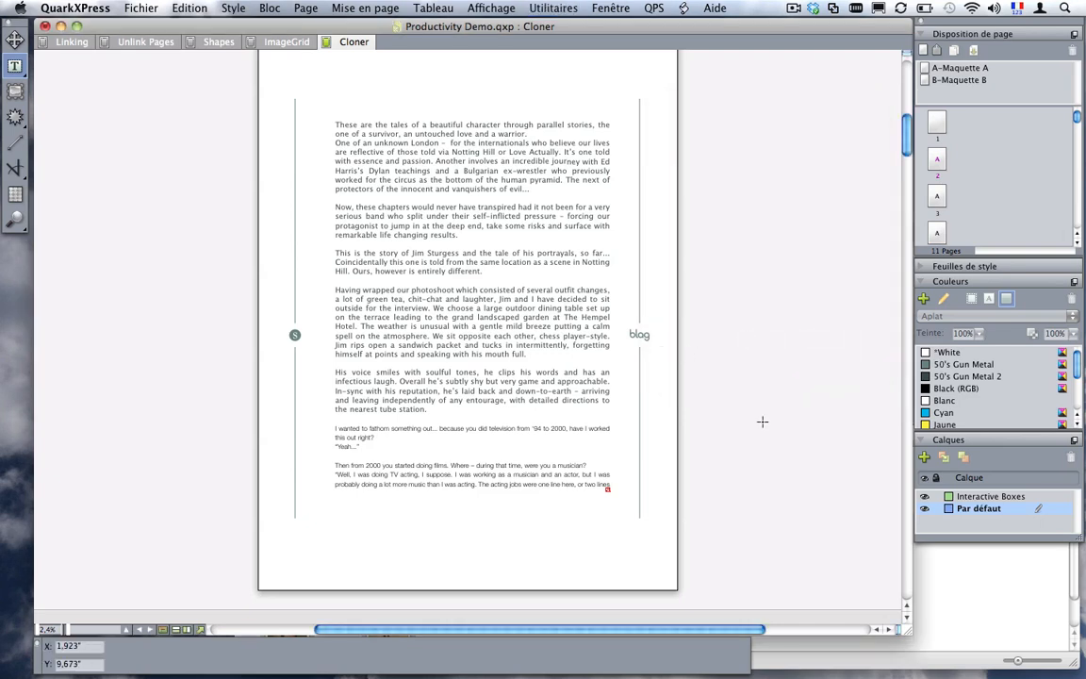
Step: Select the blag logo beside the text on page 2 with the Item tool
scroll(762, 421, down, 5)
scroll(764, 425, up, 3)
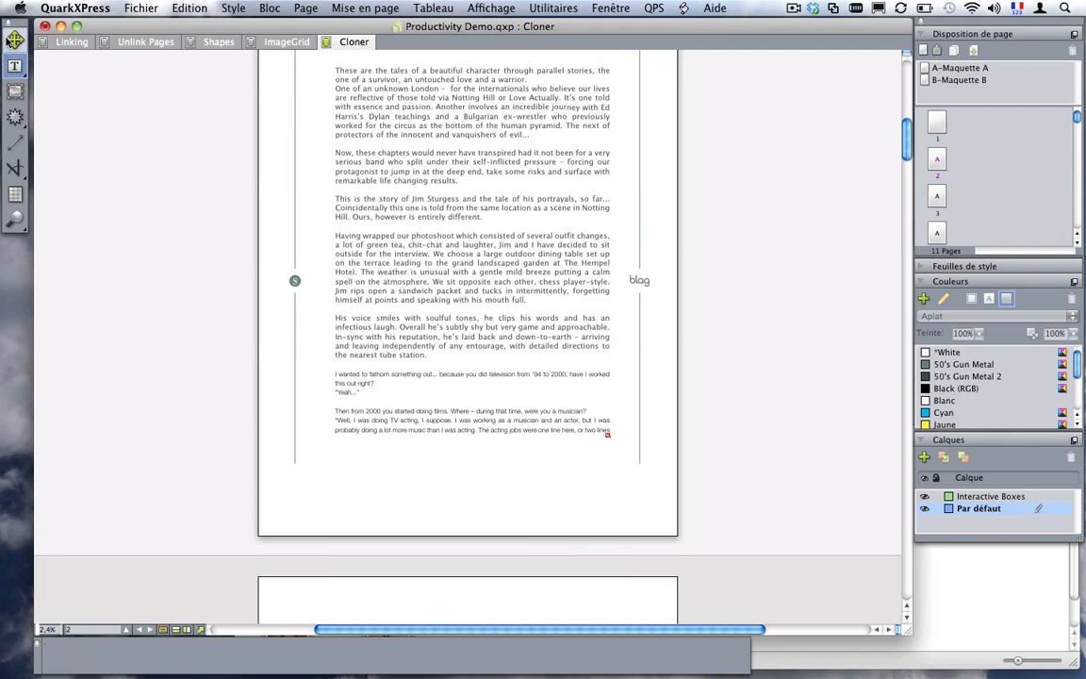
click(11, 39)
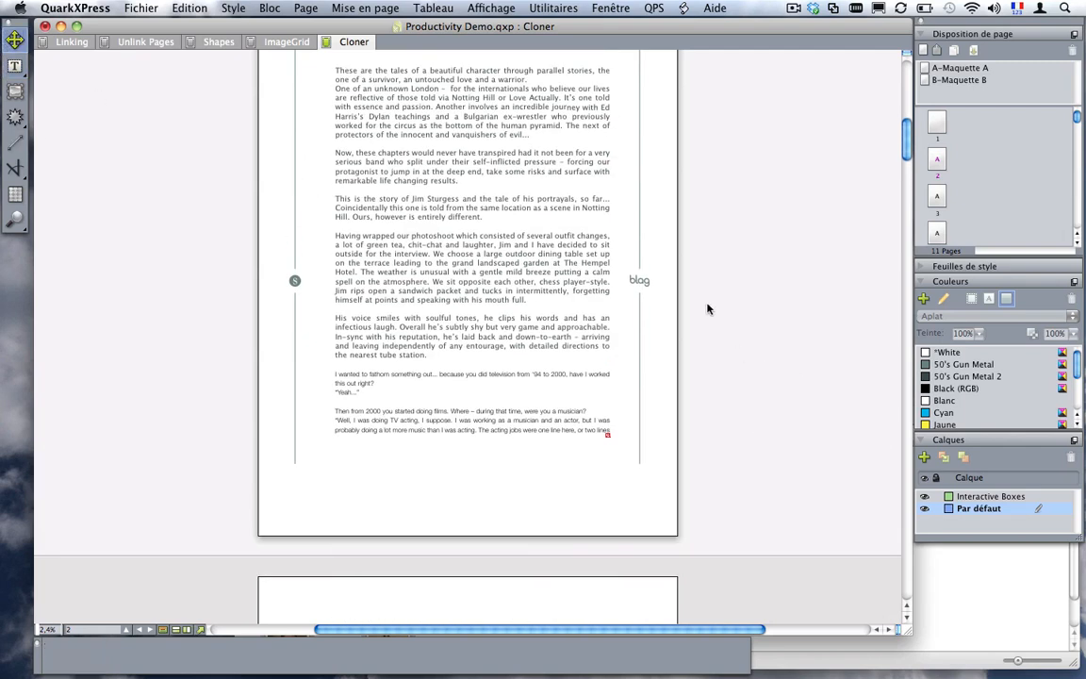
click(640, 283)
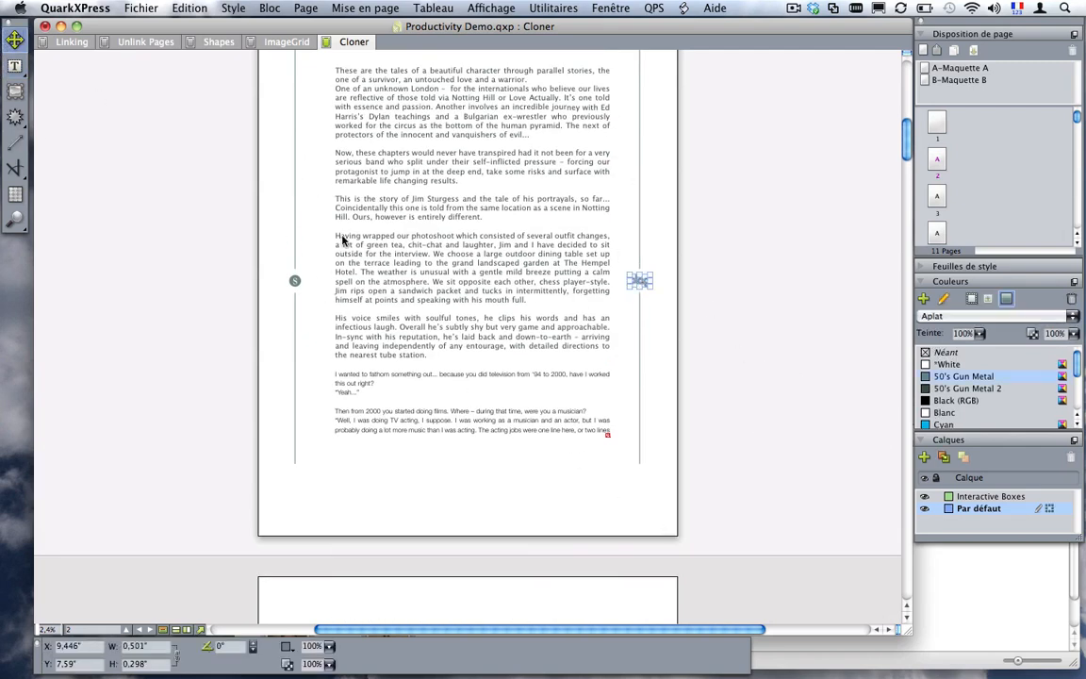
scroll(754, 433, down, 10)
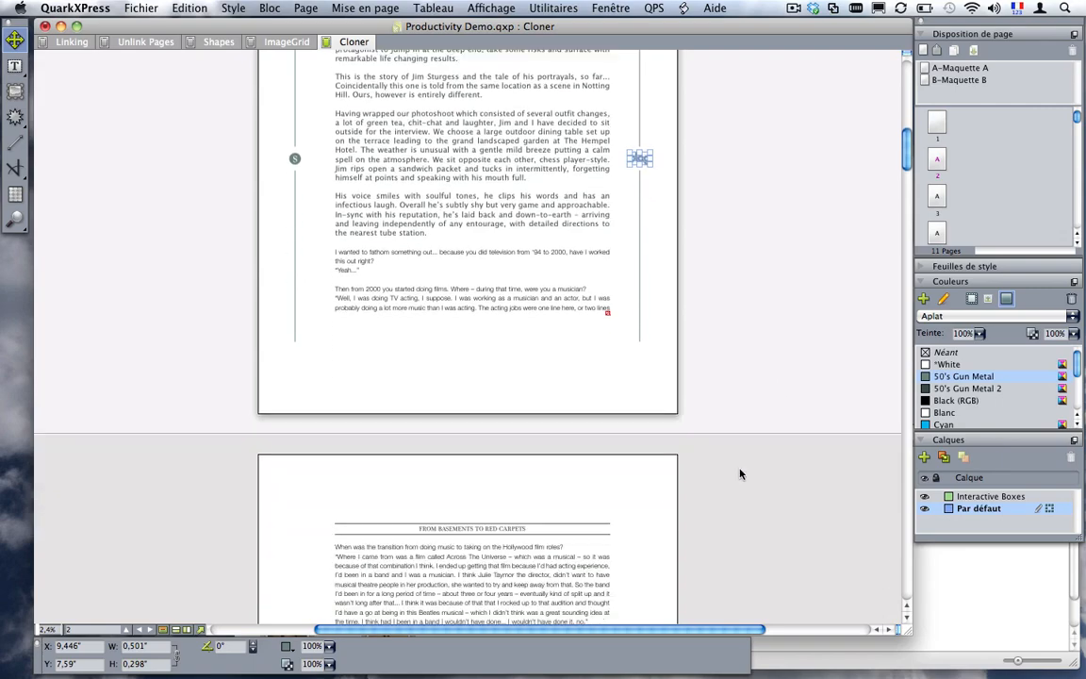
scroll(740, 481, up, 10)
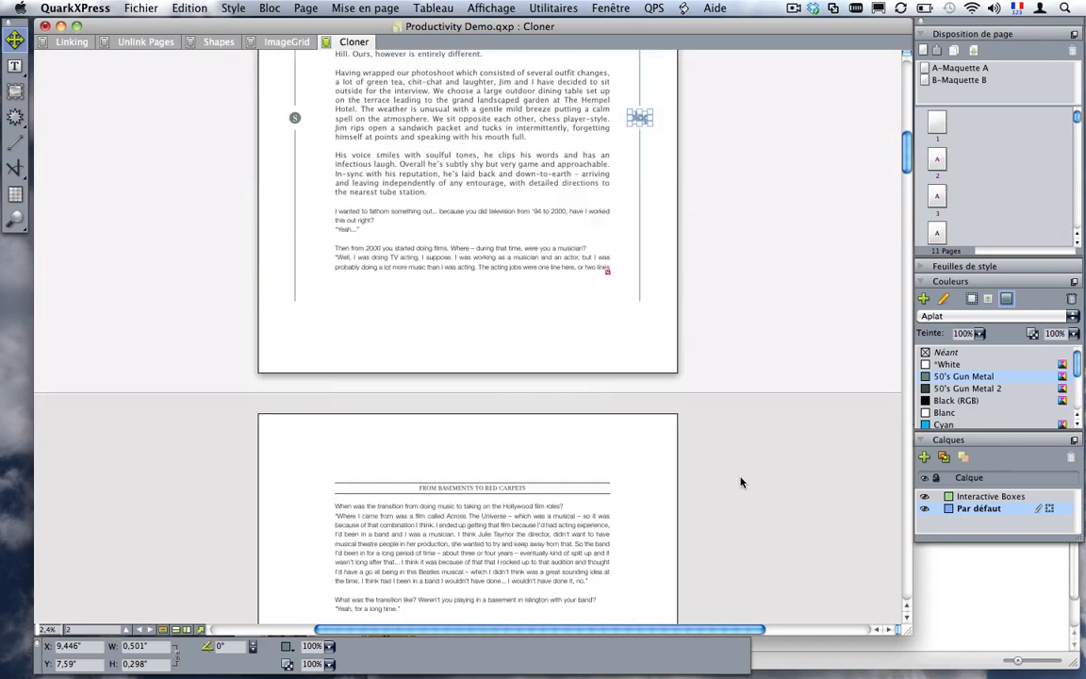
Step: Select the vertical lines on both sides of the page 2 text together with the S badge and the blag logo
scroll(702, 456, down, 3)
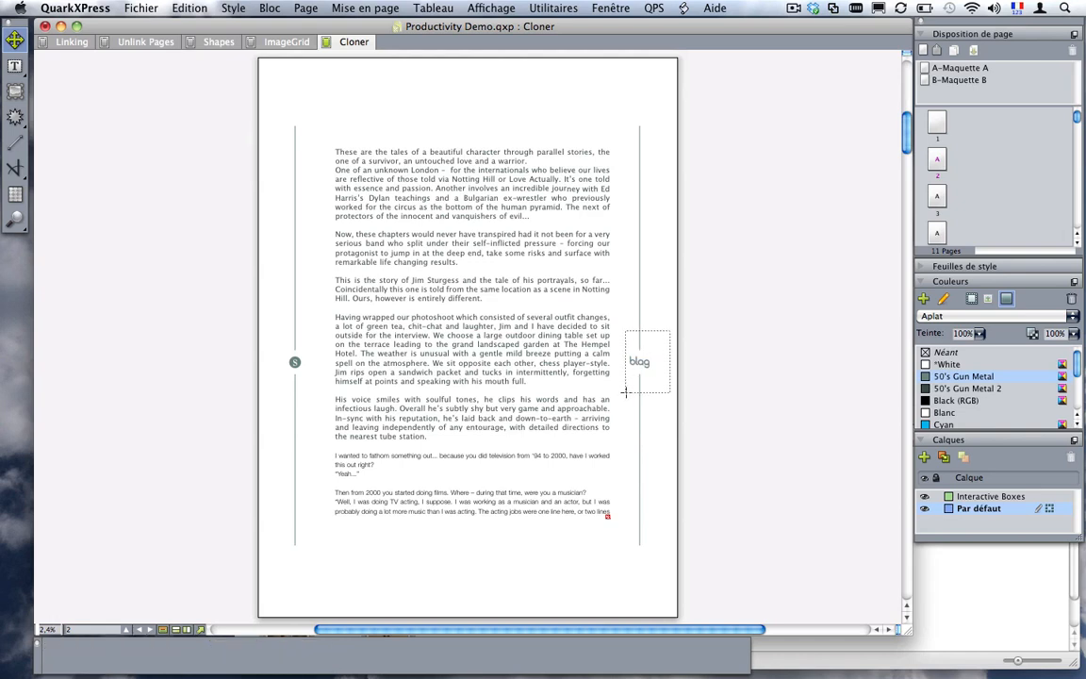
click(638, 377)
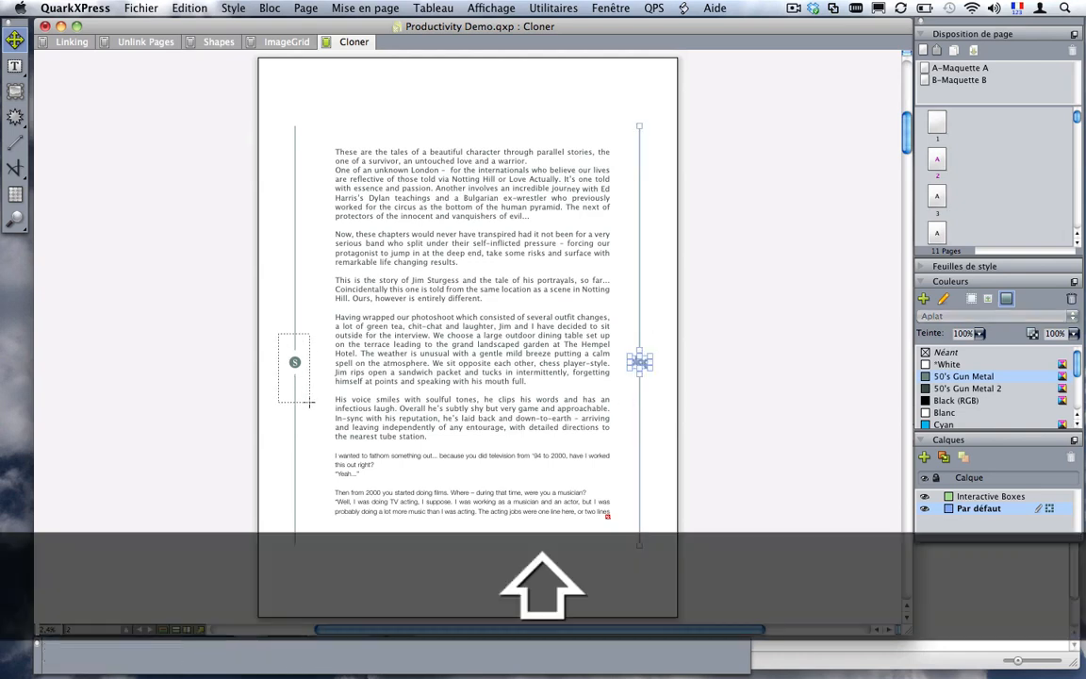
shift+click(295, 362)
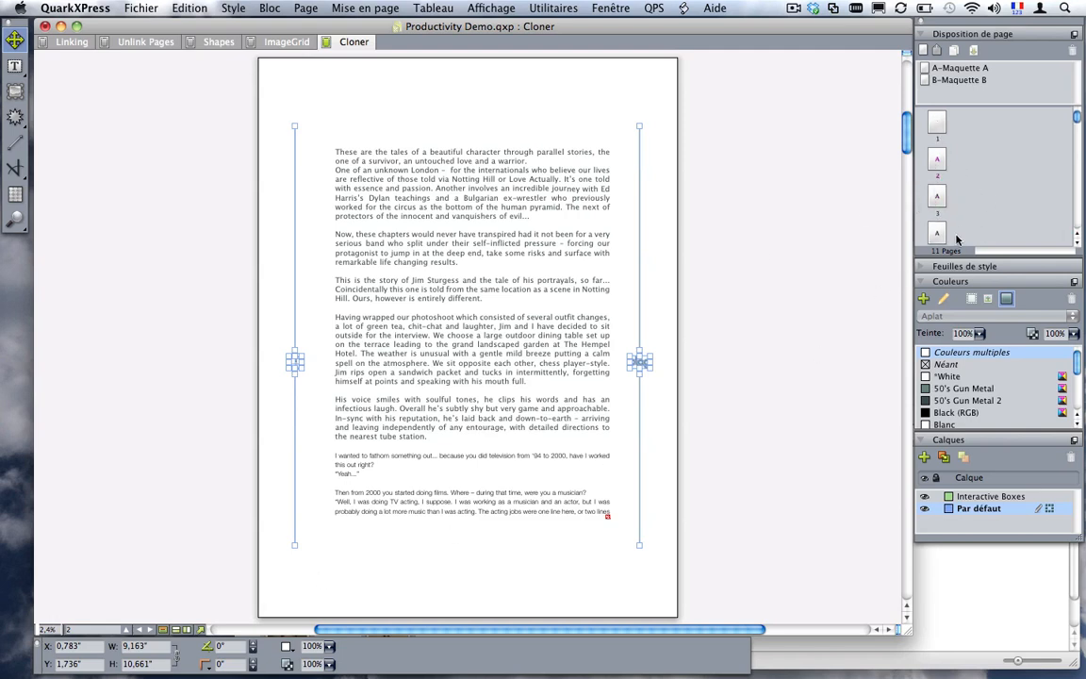
Step: Clone the selected items within the current layout with Cloner, starting at page 3 with 9 copies
click(556, 9)
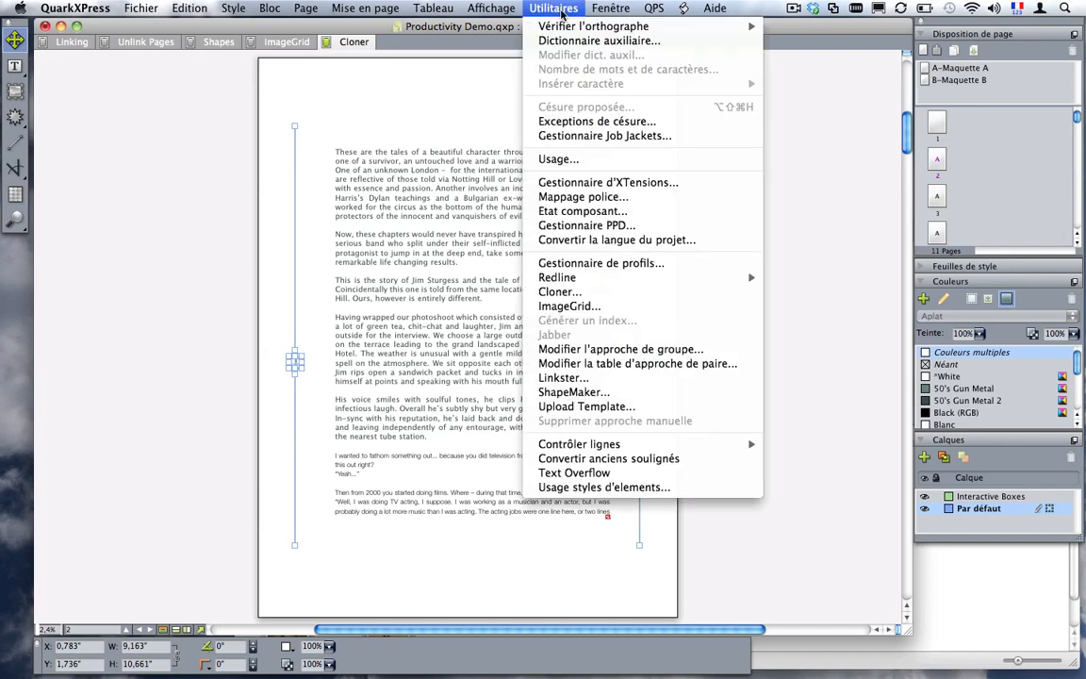
click(547, 291)
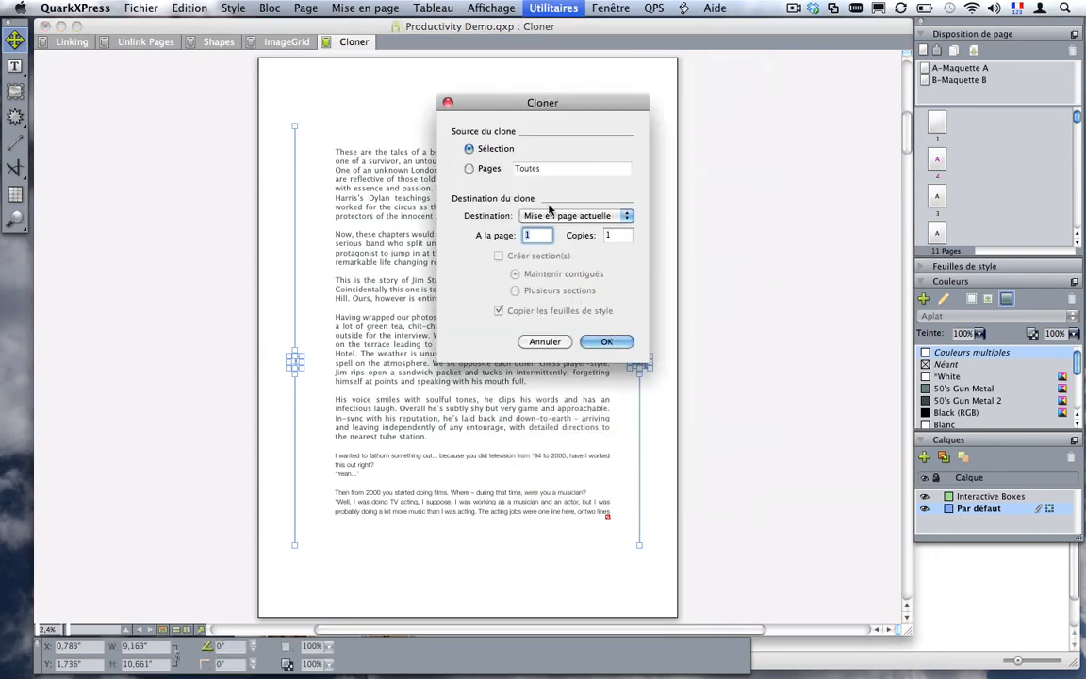
key(shift)
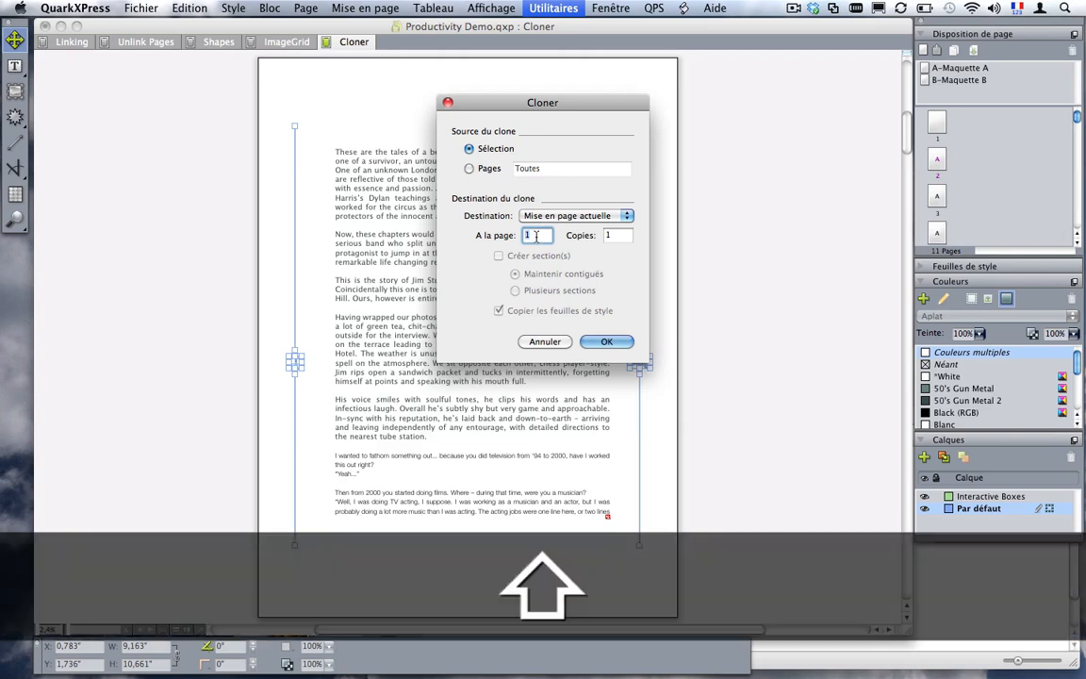
text(3)
click(620, 236)
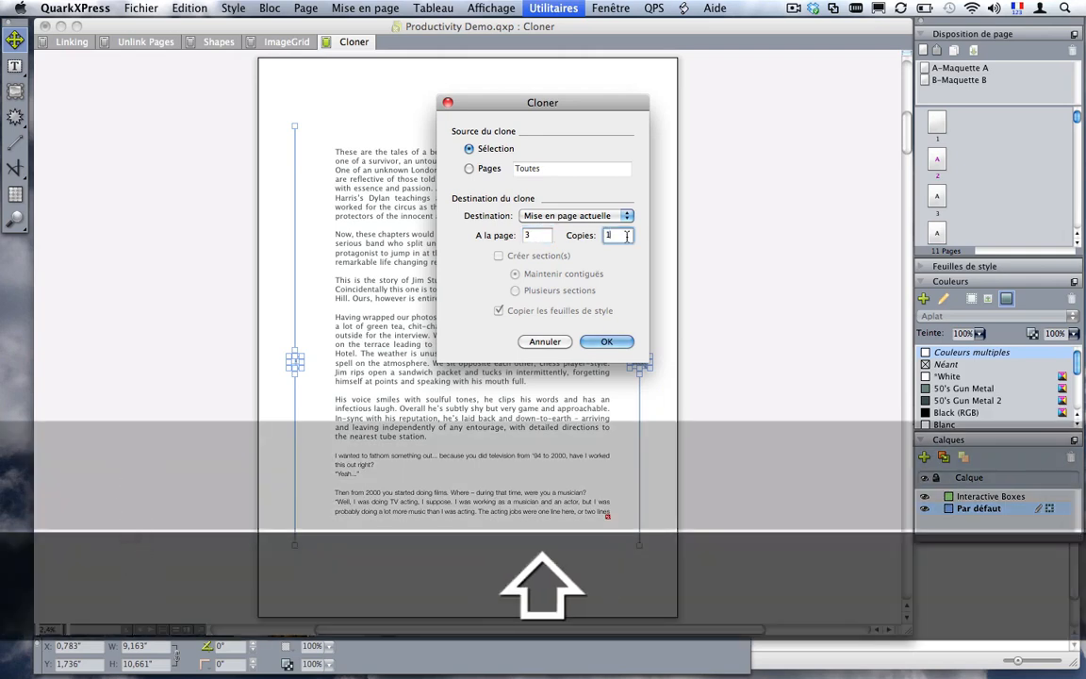
text(9)
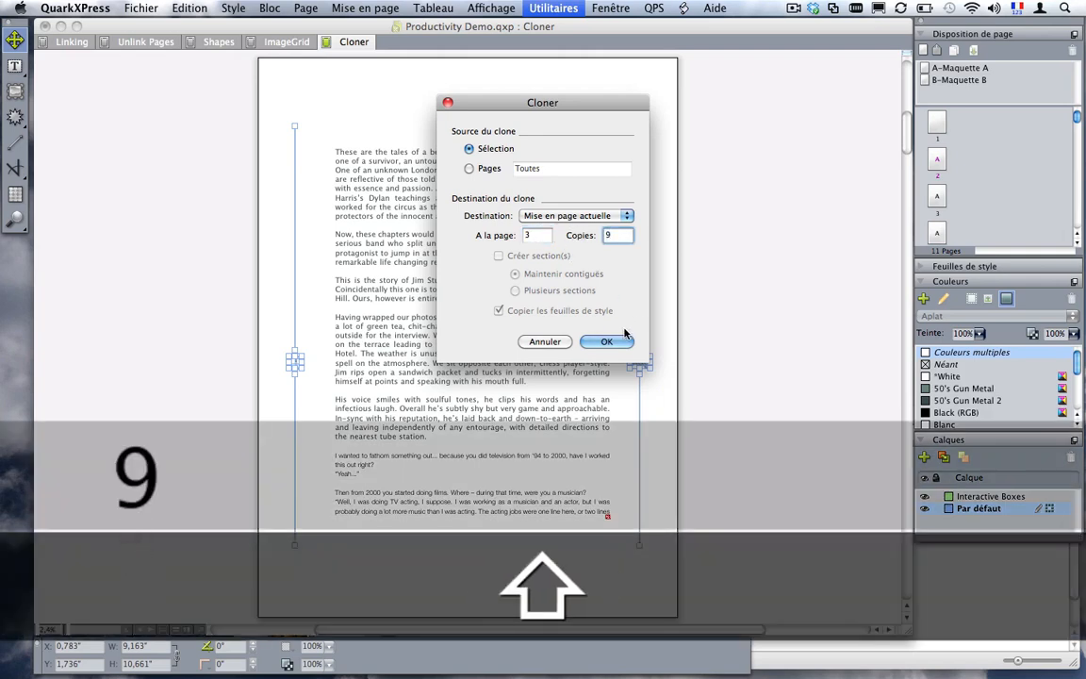
scroll(738, 385, down, 15)
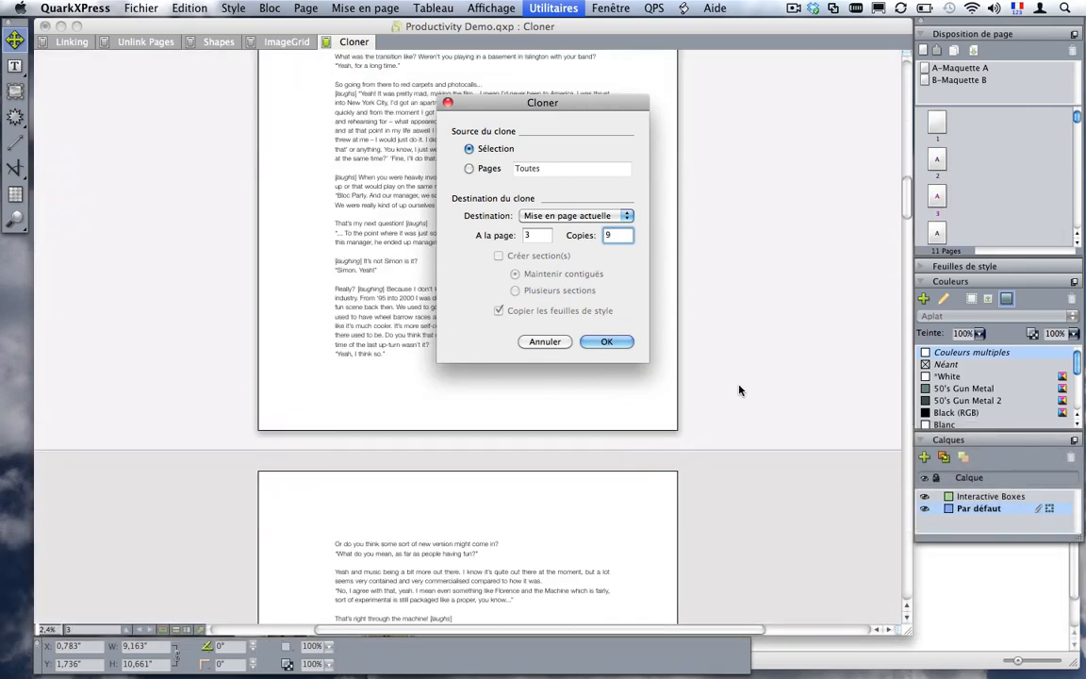
scroll(739, 389, down, 5)
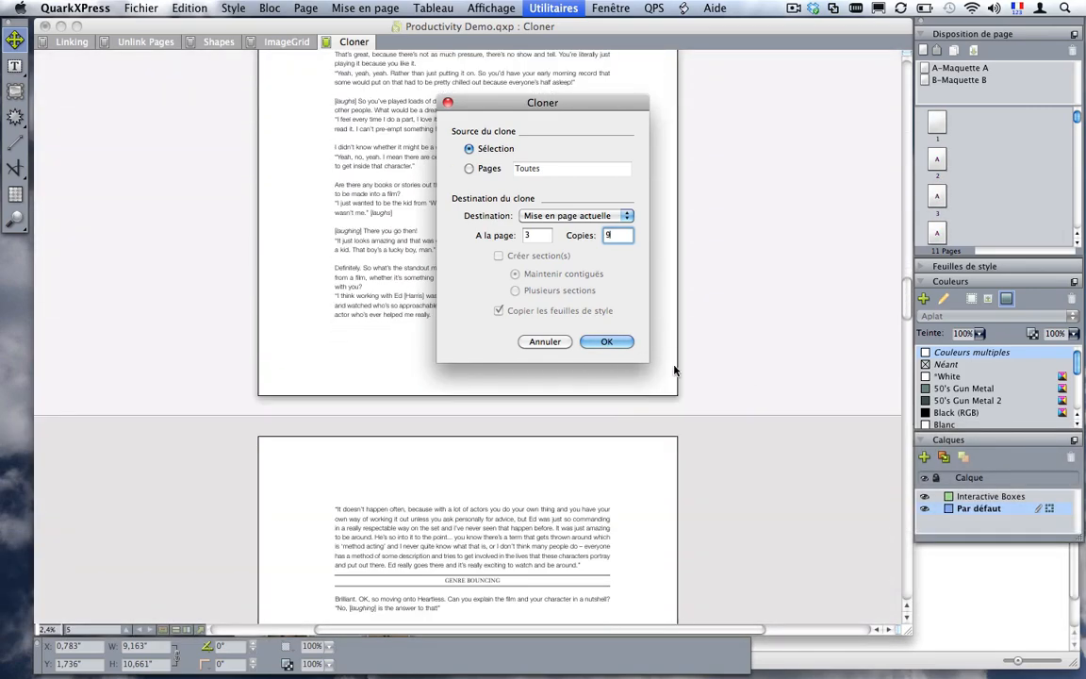
click(603, 342)
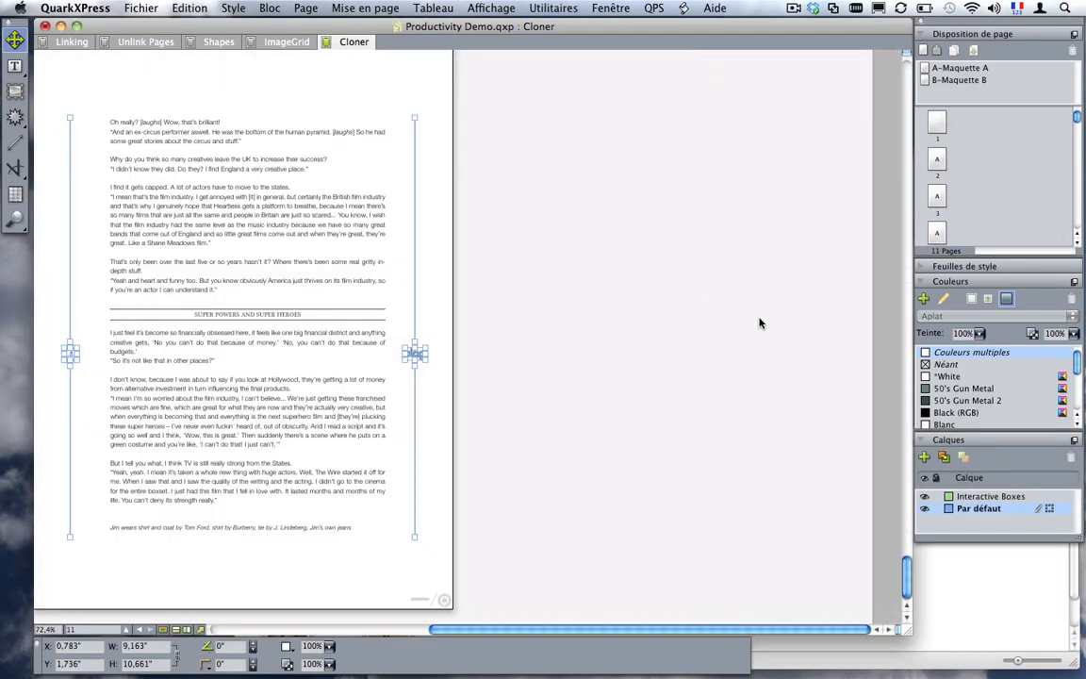
Step: Visit individual pages between 2 and 9 to check the cloned side lines, S badge and blag logo
scroll(473, 302, up, 5)
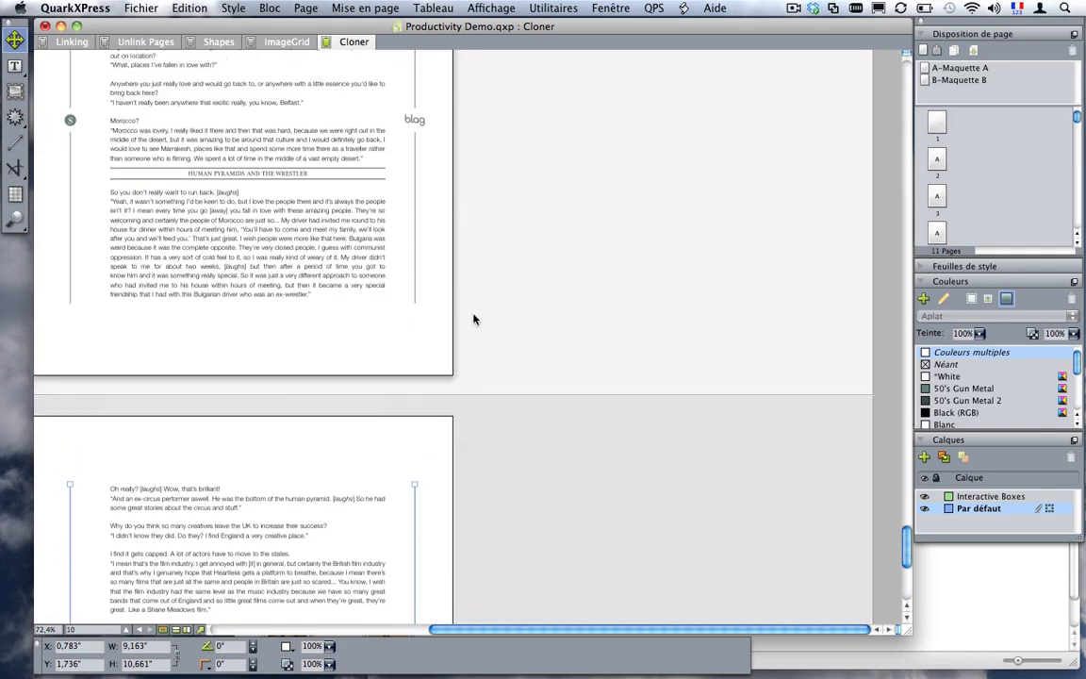
double_click(936, 156)
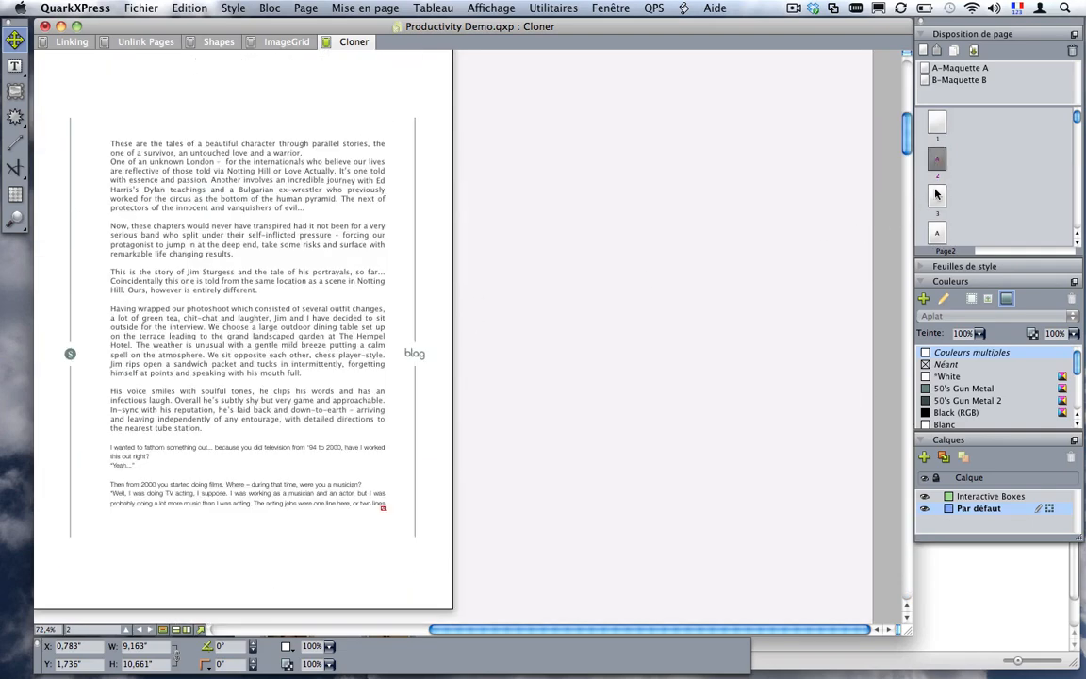
double_click(936, 192)
double_click(933, 226)
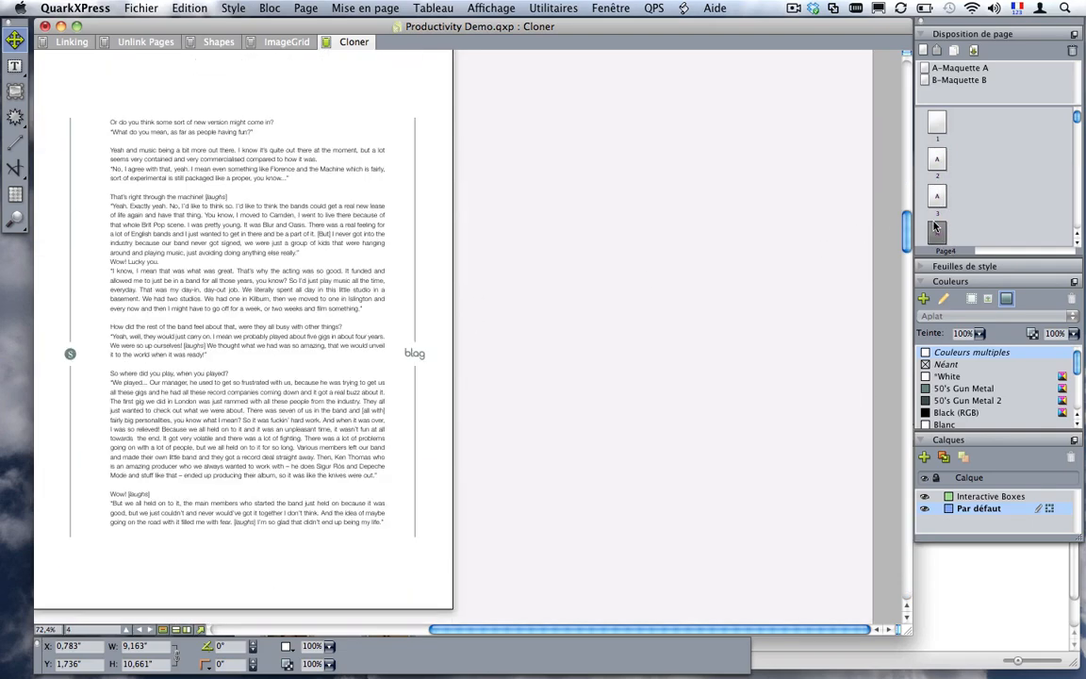
double_click(933, 197)
double_click(933, 229)
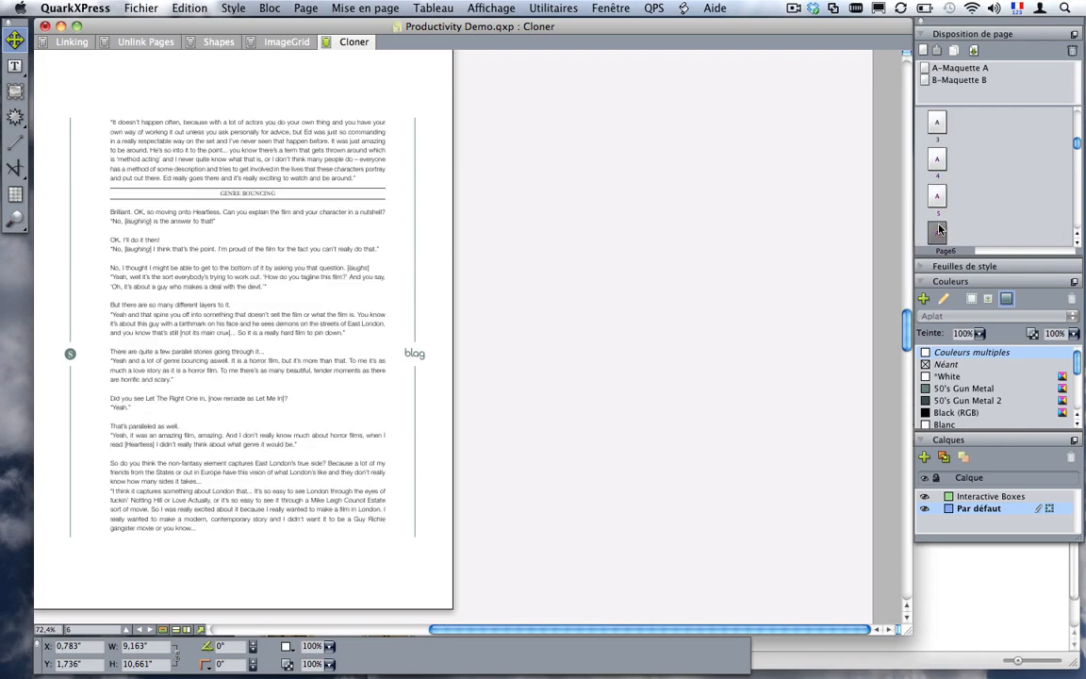
scroll(938, 226, down, 4)
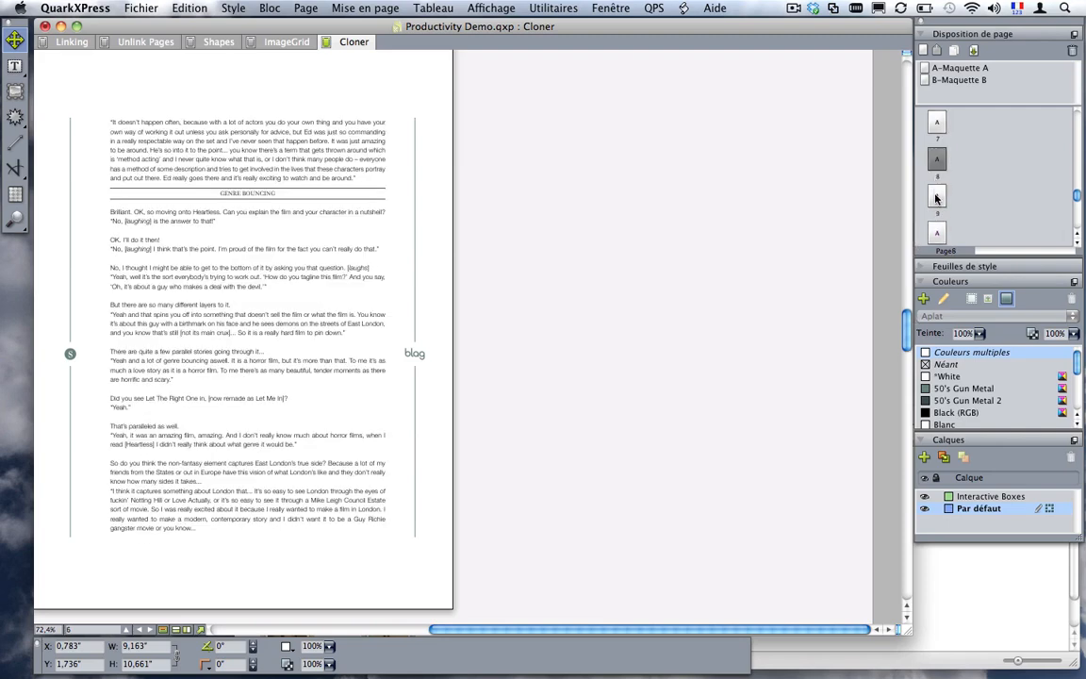
double_click(936, 196)
Step: Look back over pages 9 to 4, centred in the window, to compare the placement of the cloned items
scroll(549, 234, up, 10)
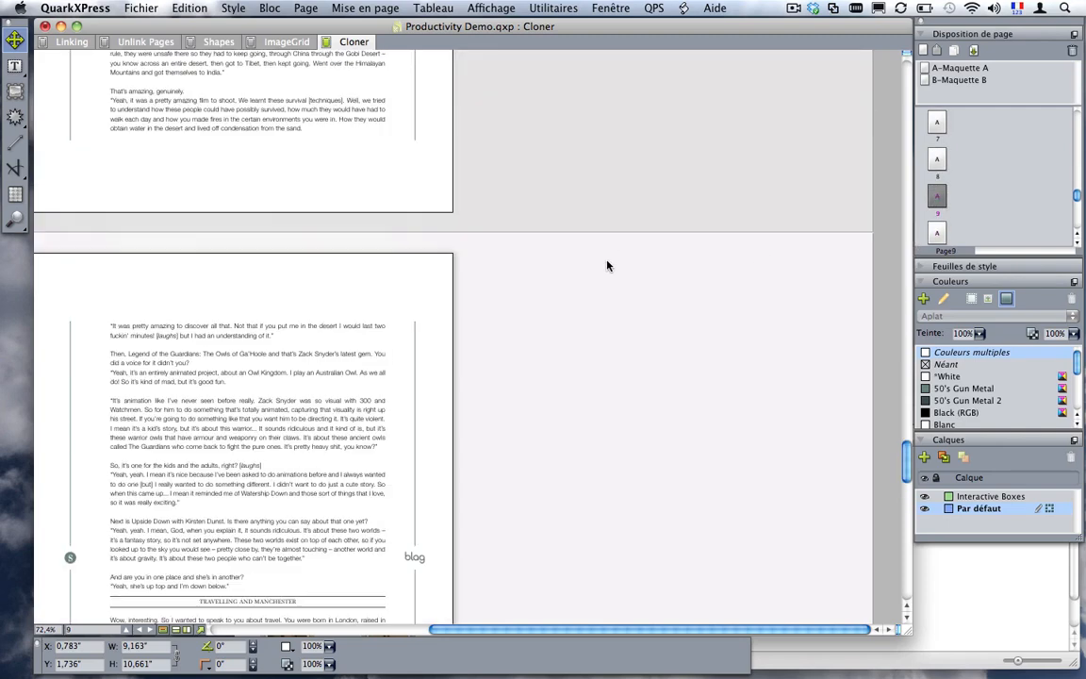
scroll(544, 214, up, 5)
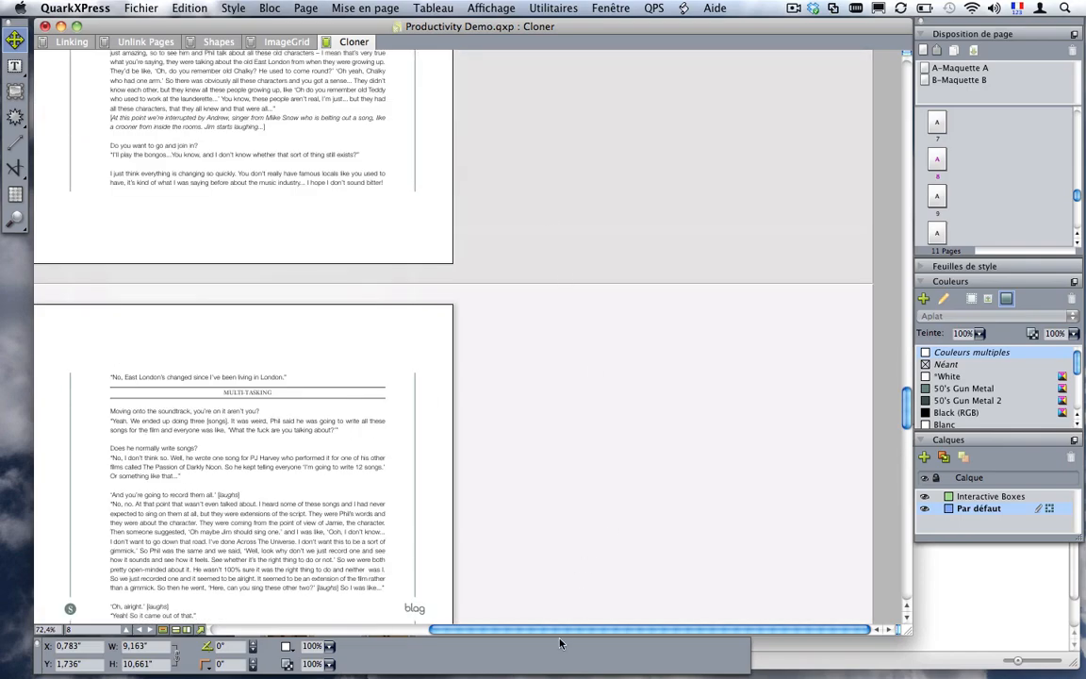
scroll(500, 584, left, 3)
scroll(481, 633, left, 5)
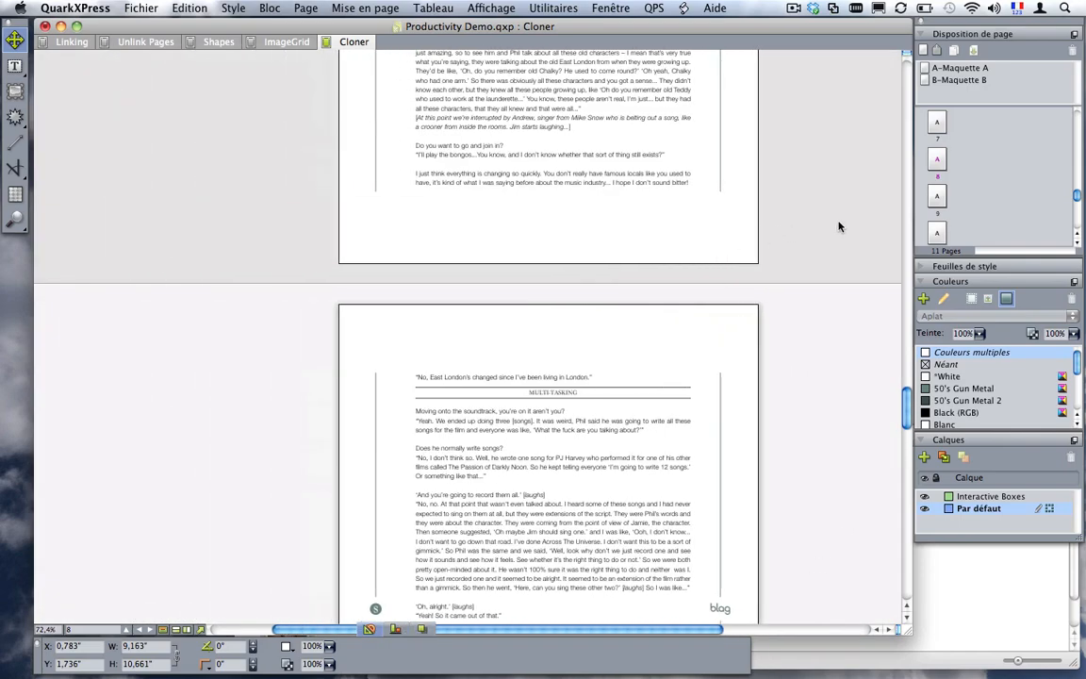
scroll(743, 273, down, 10)
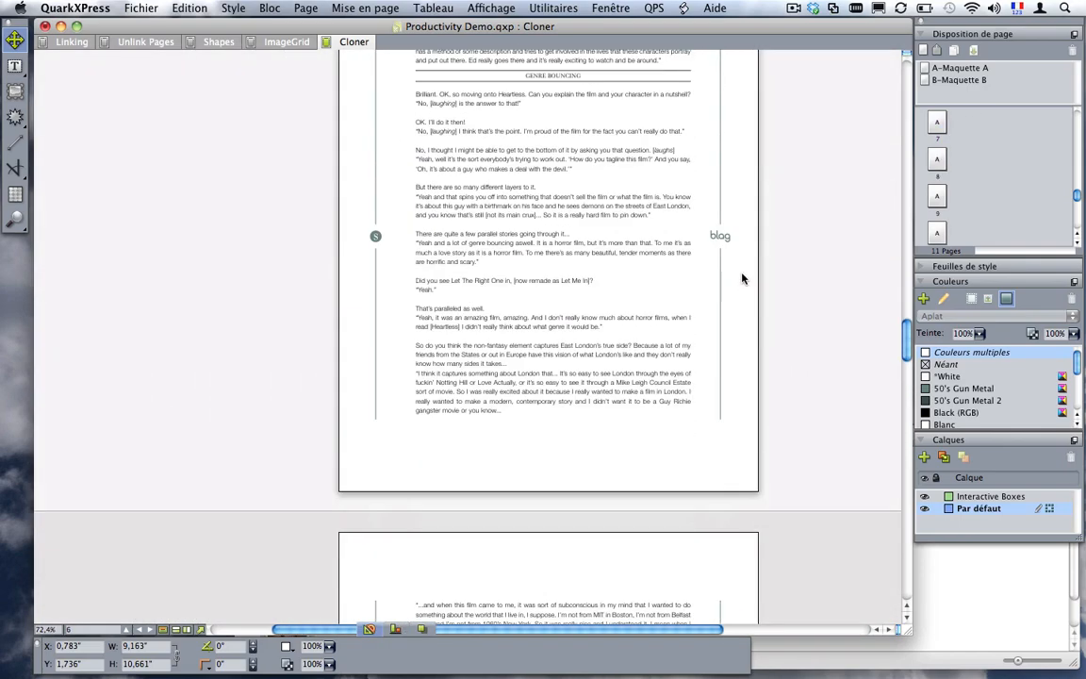
scroll(741, 277, up, 10)
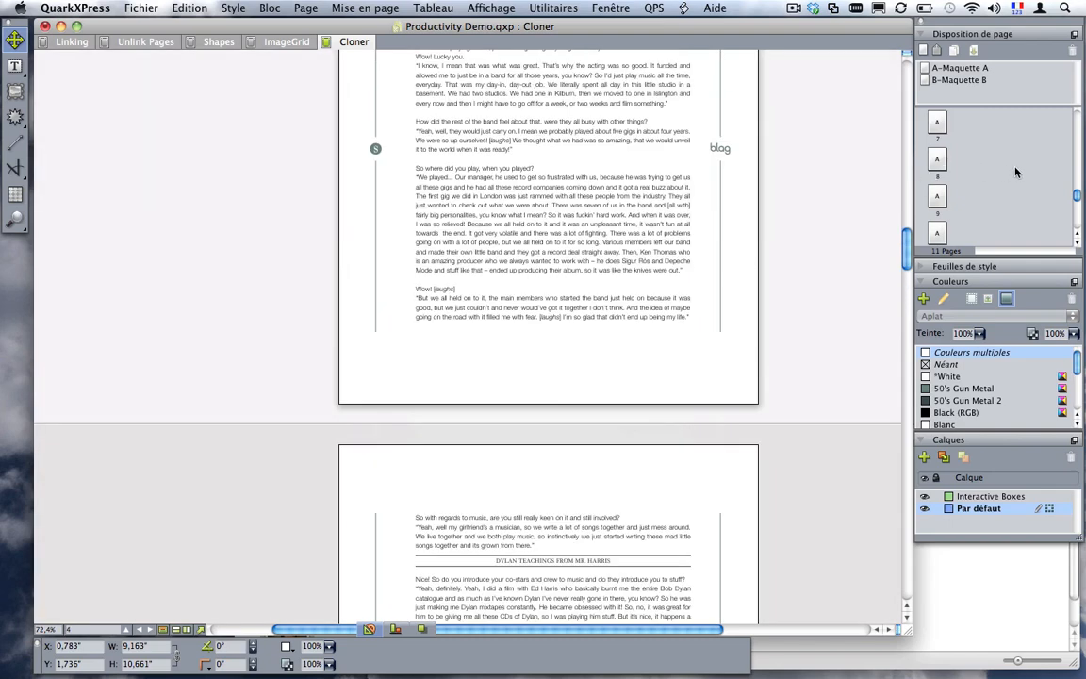
right_click(937, 162)
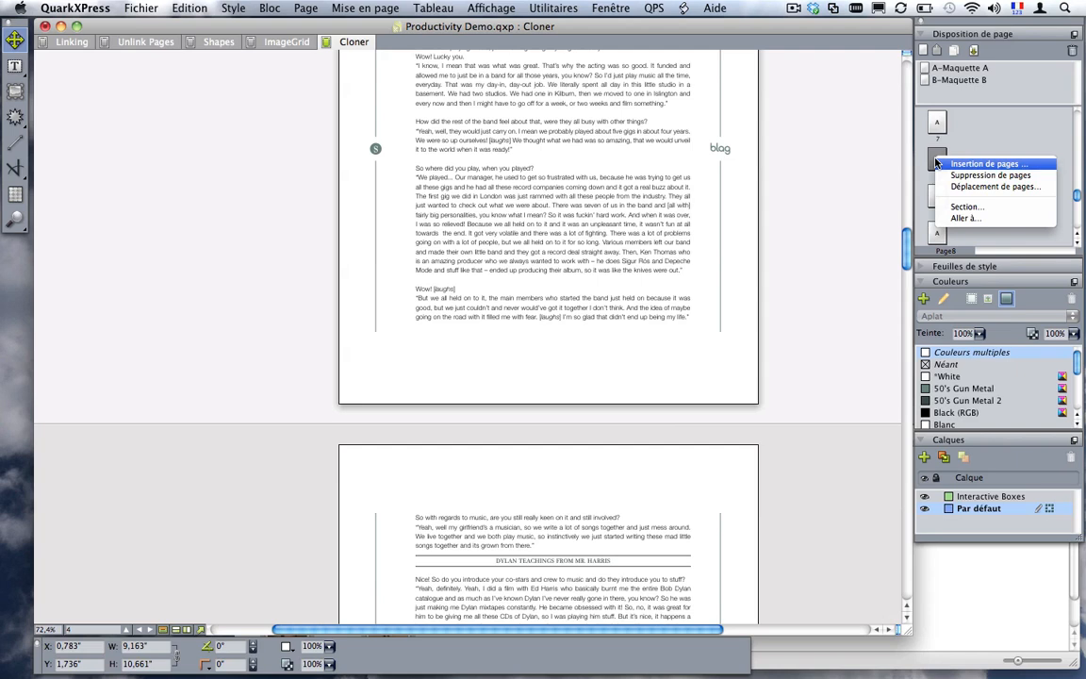
click(720, 201)
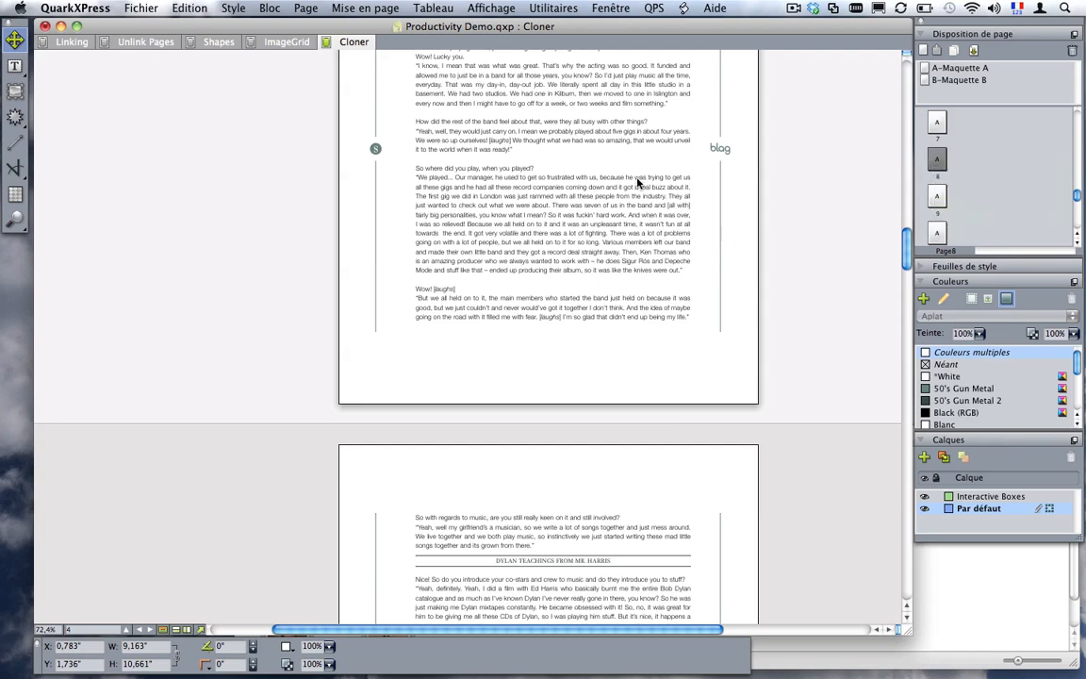
Step: Examine the cloned side decorations from page 4 through to the last page, page 11
scroll(660, 245, up, 4)
scroll(691, 300, down, 9)
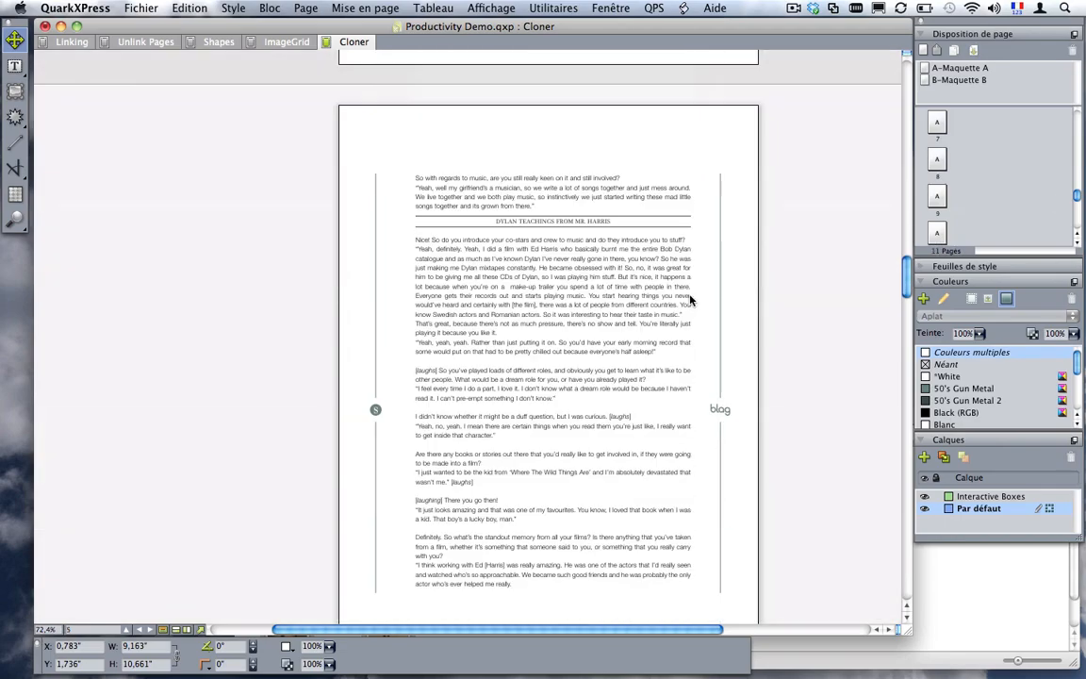
scroll(691, 300, down, 15)
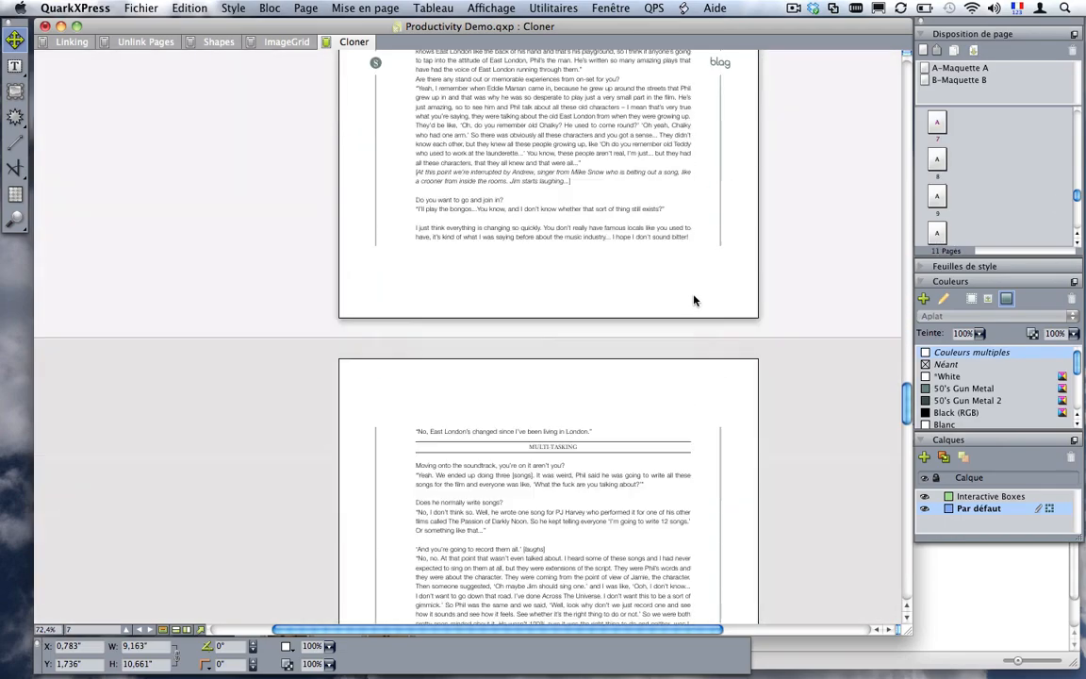
scroll(694, 300, down, 15)
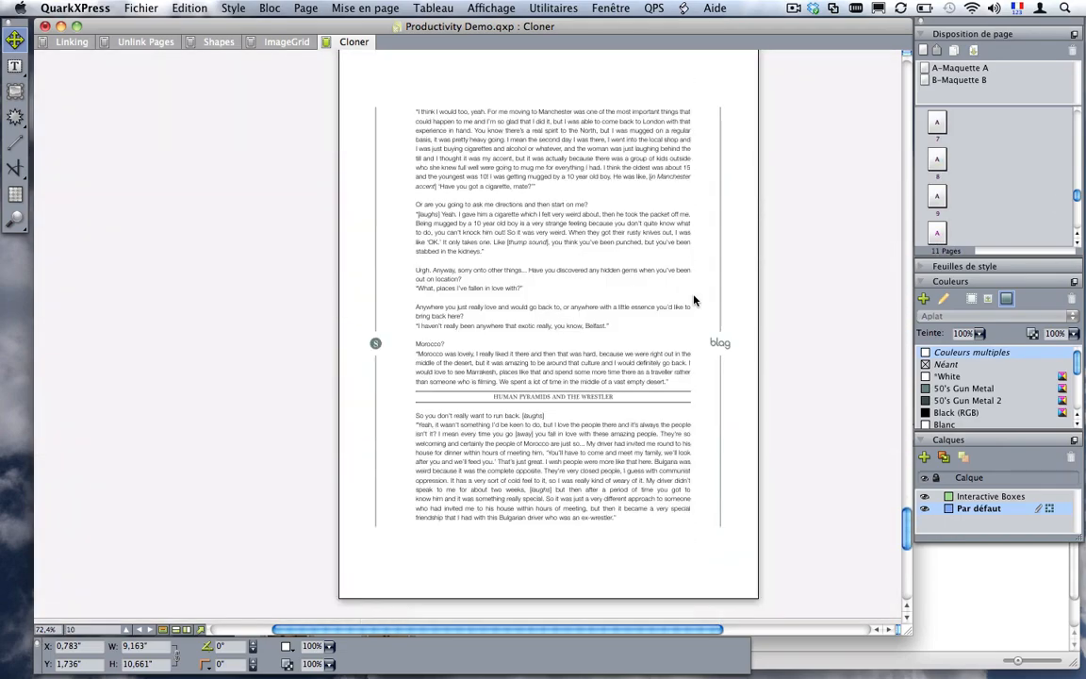
scroll(694, 299, down, 8)
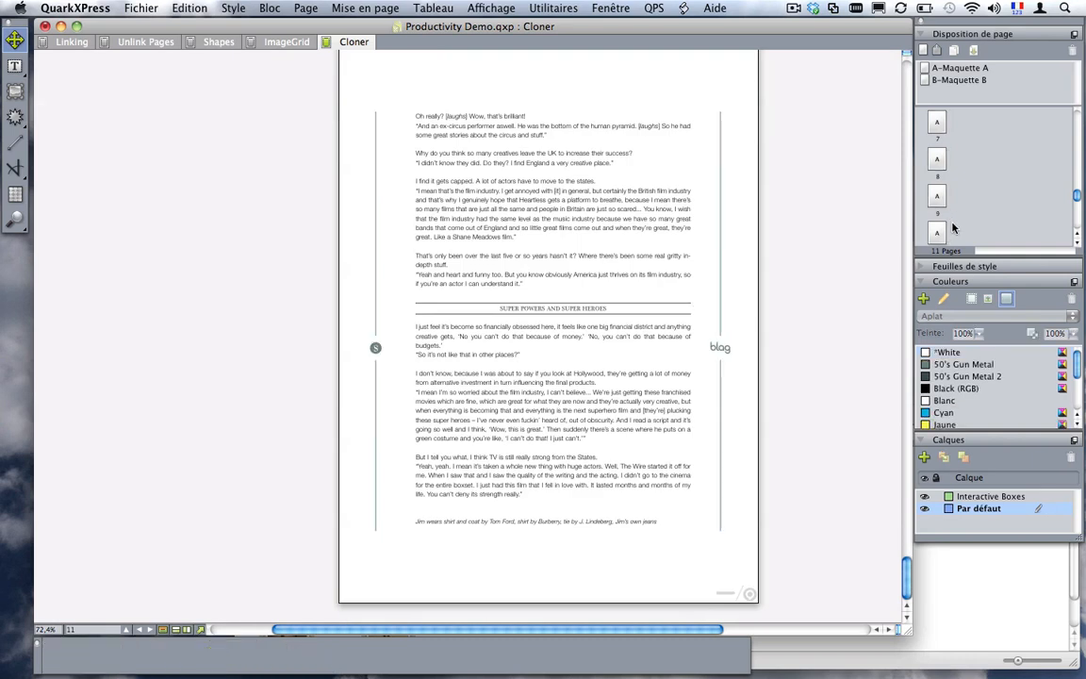
scroll(952, 227, down, 3)
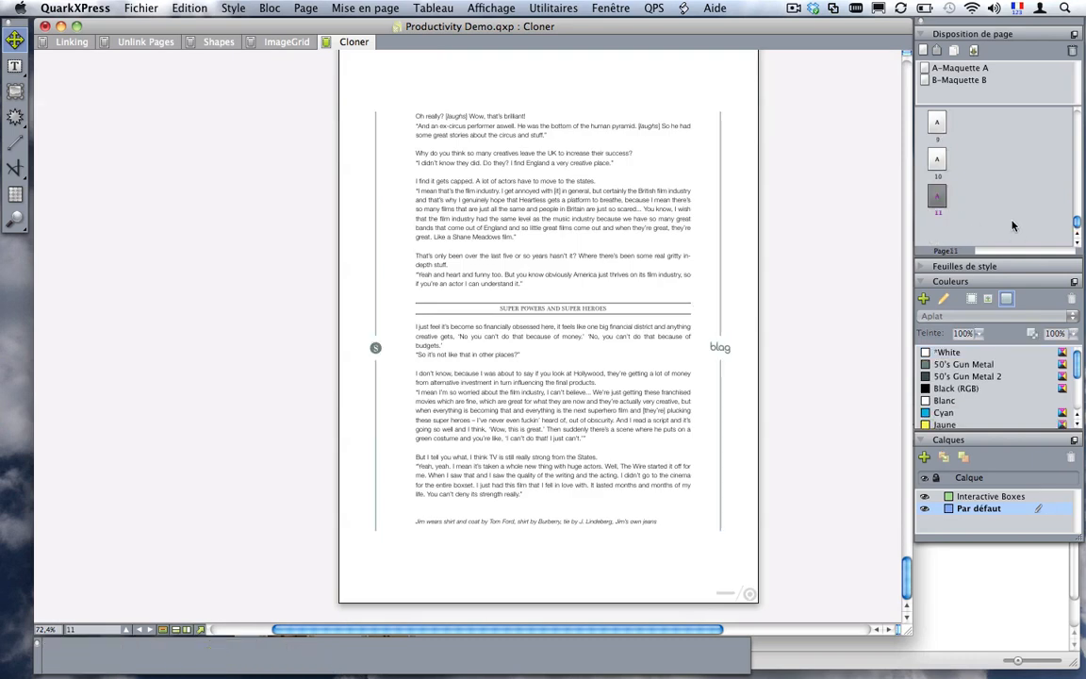
Step: With nothing selected, clone page 11 within the current layout to page 12 using Cloner
click(573, 296)
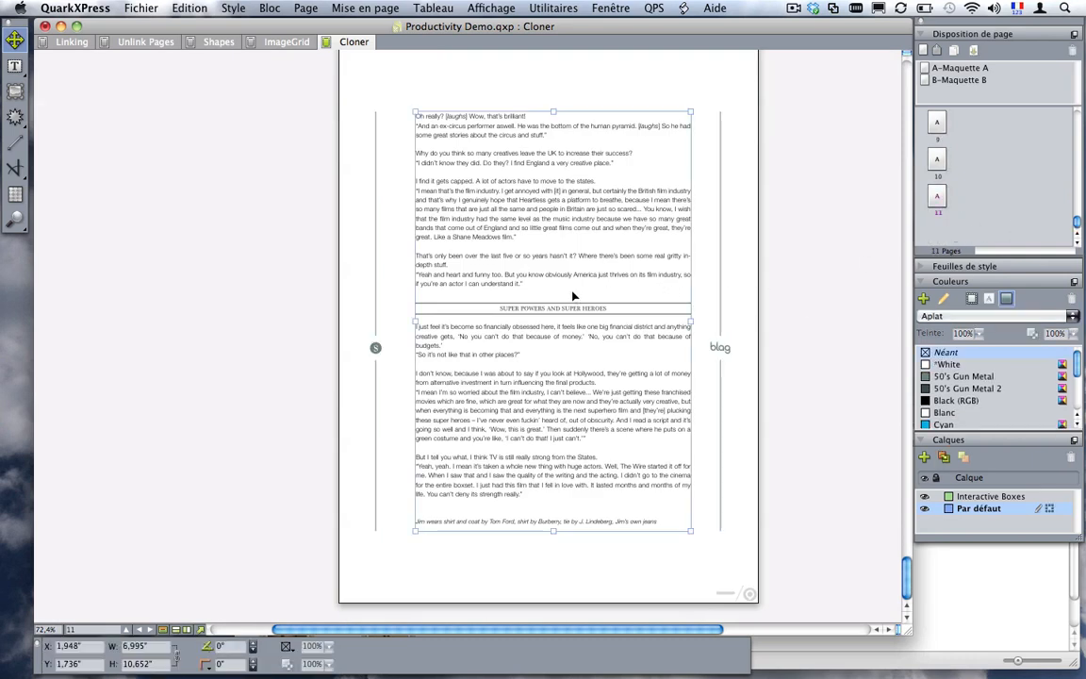
click(727, 283)
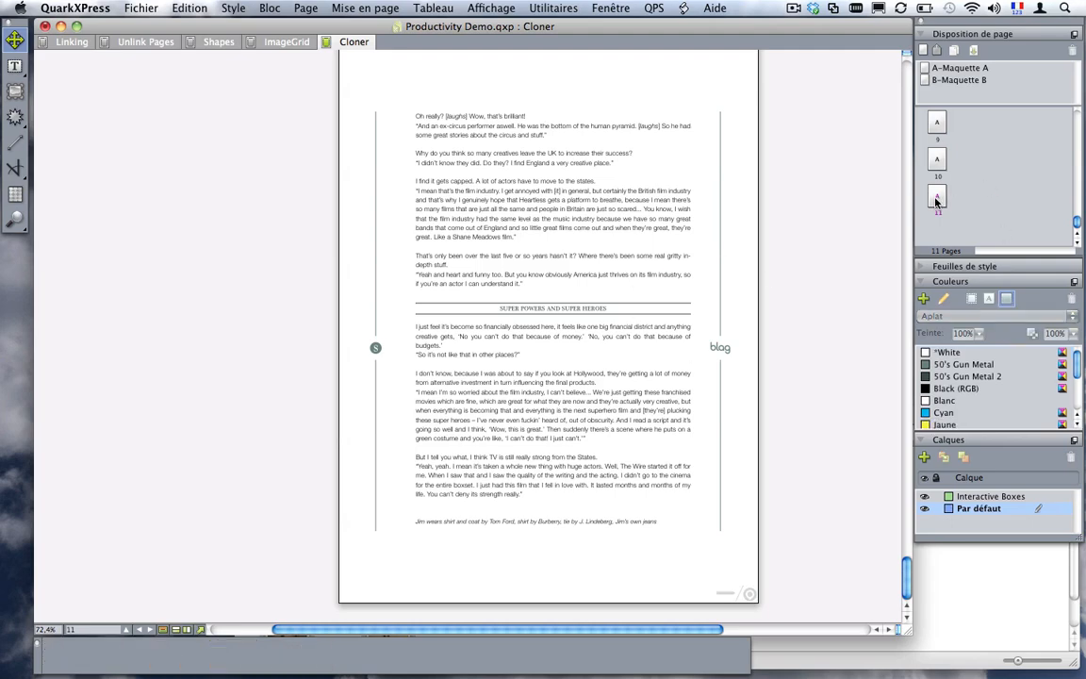
click(611, 7)
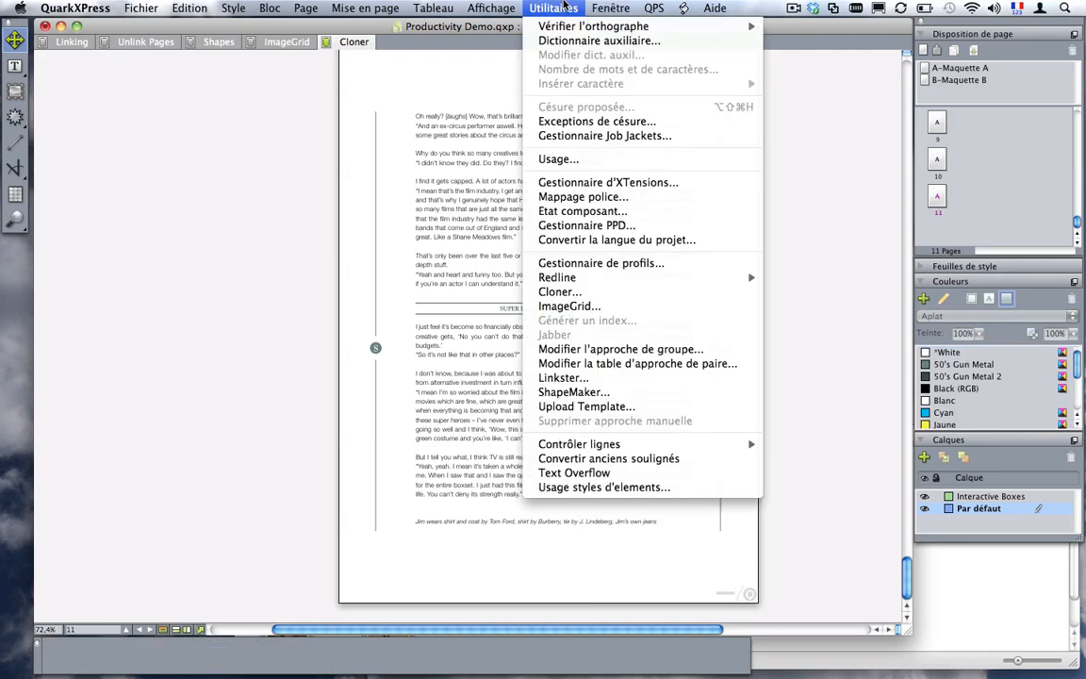
click(560, 291)
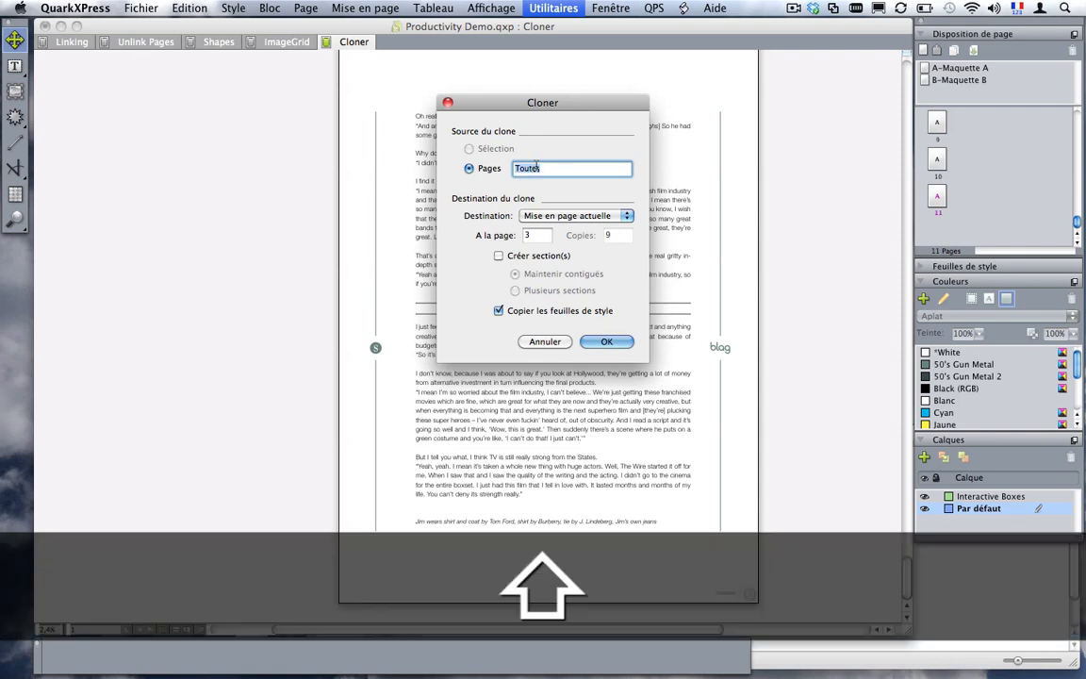
text(11)
click(536, 236)
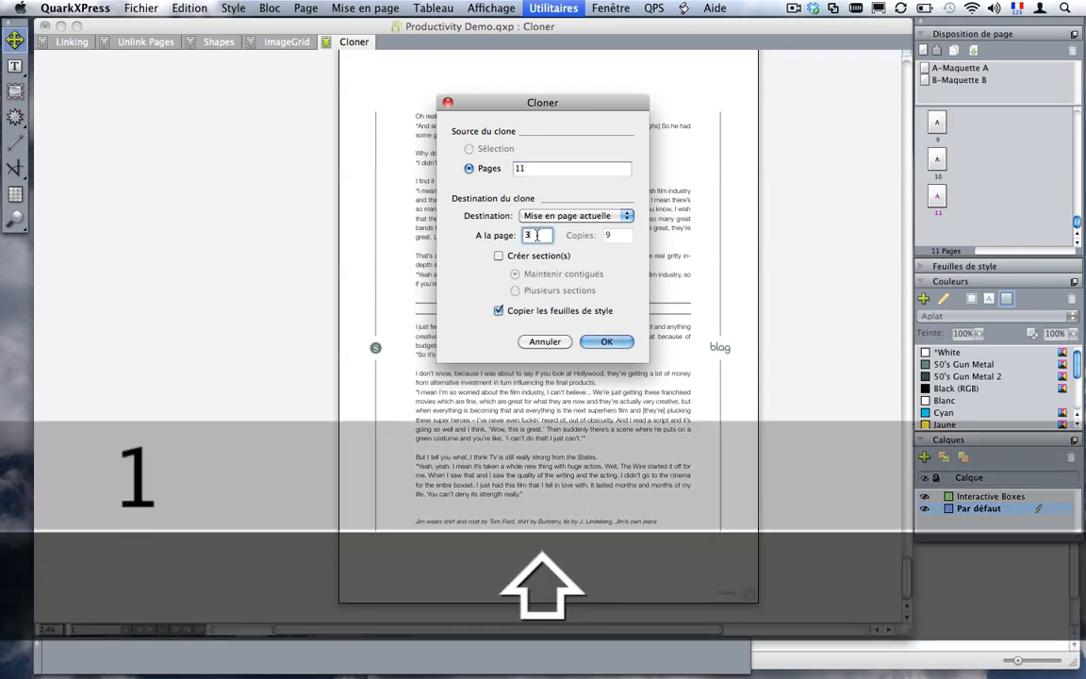
text(12)
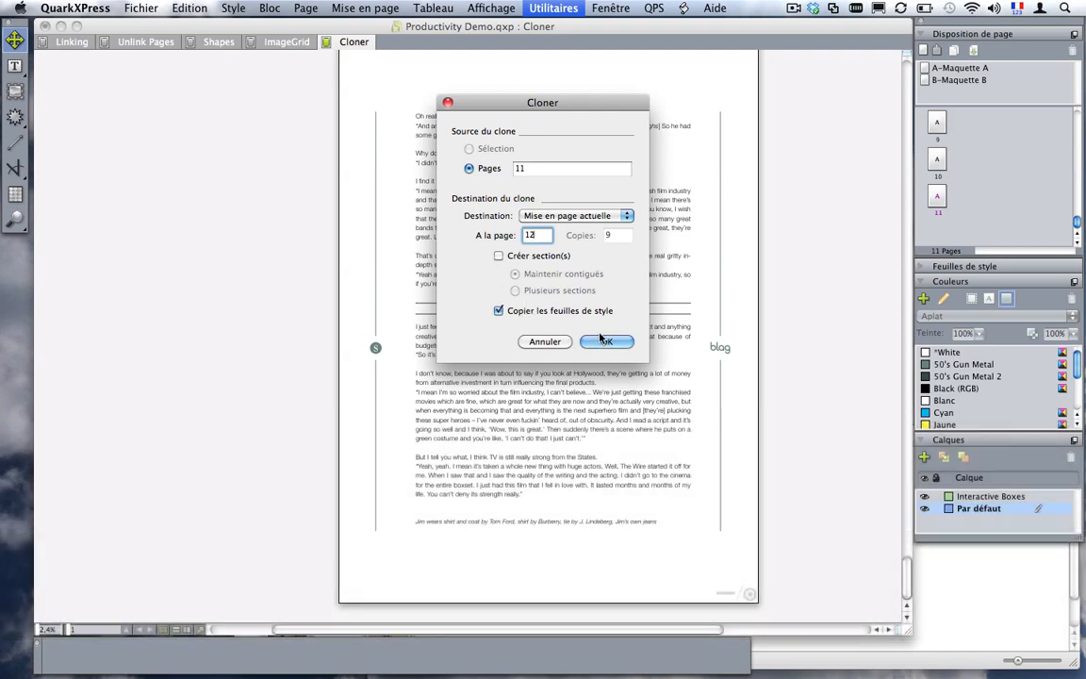
click(603, 340)
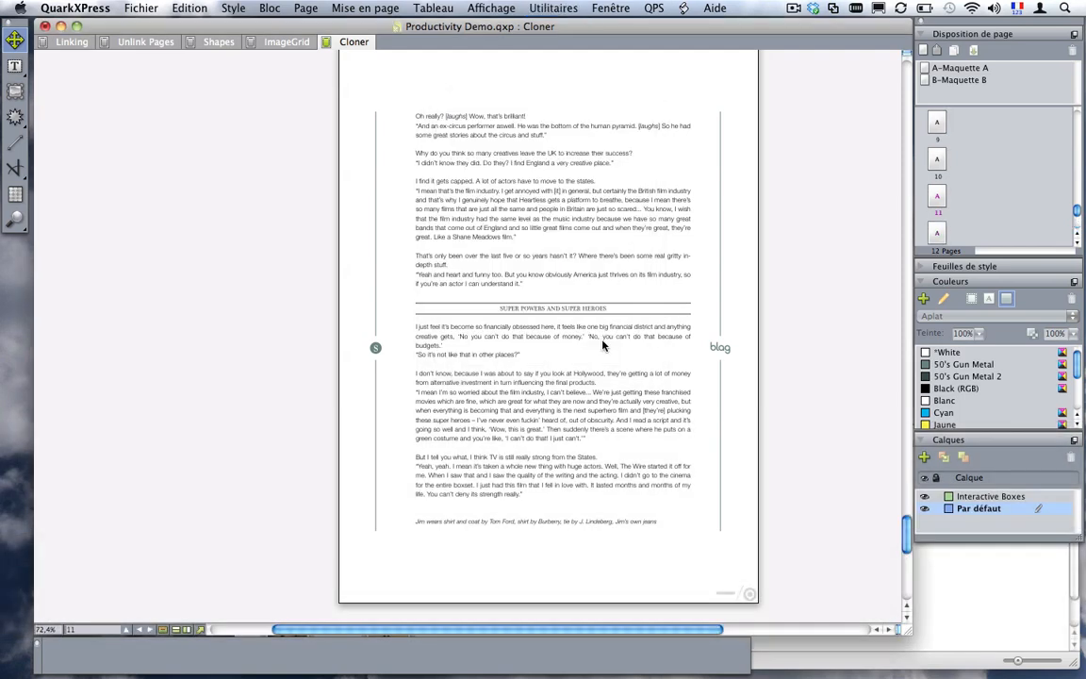
Step: Compare the cloned page 12 with its source page 11 by visiting both, finishing on page 12
double_click(938, 232)
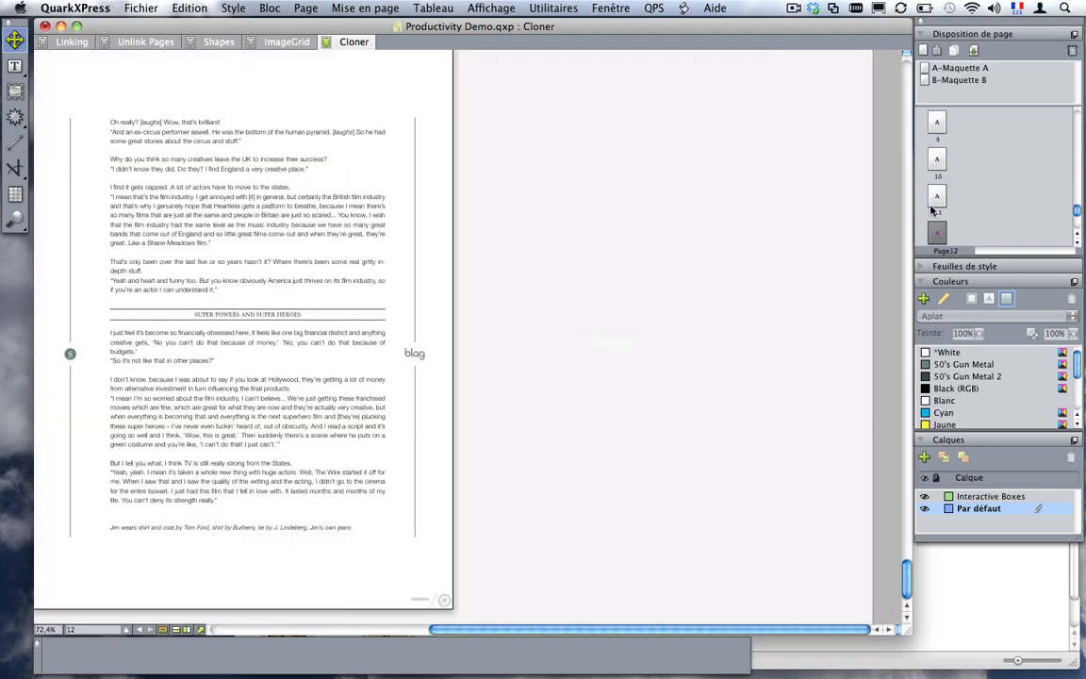
double_click(933, 202)
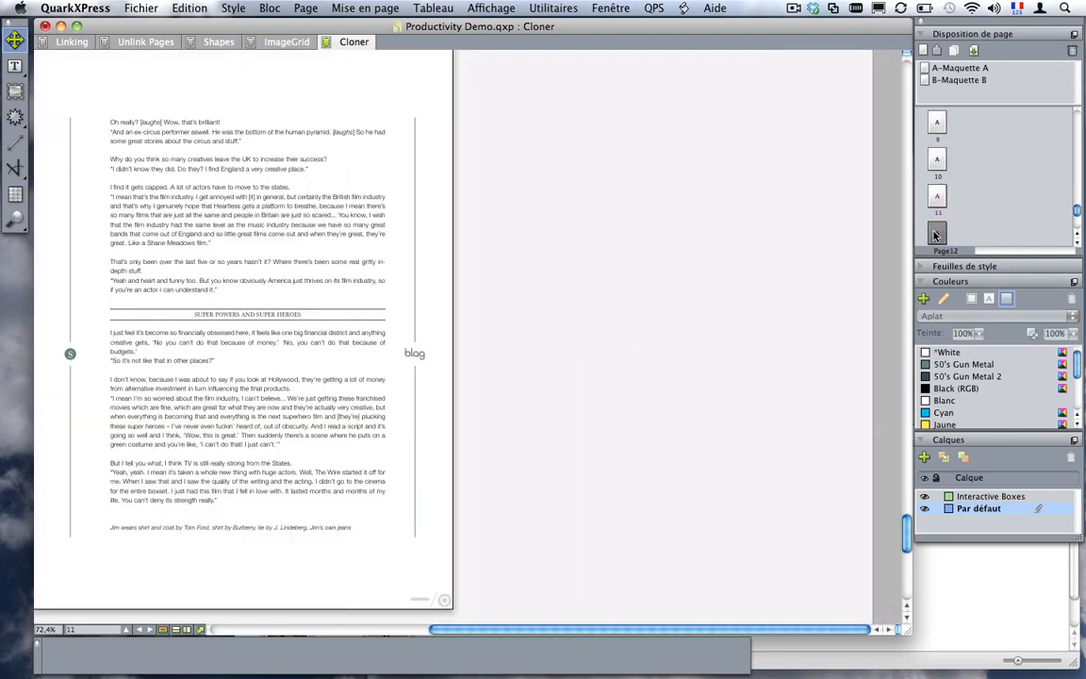
double_click(937, 233)
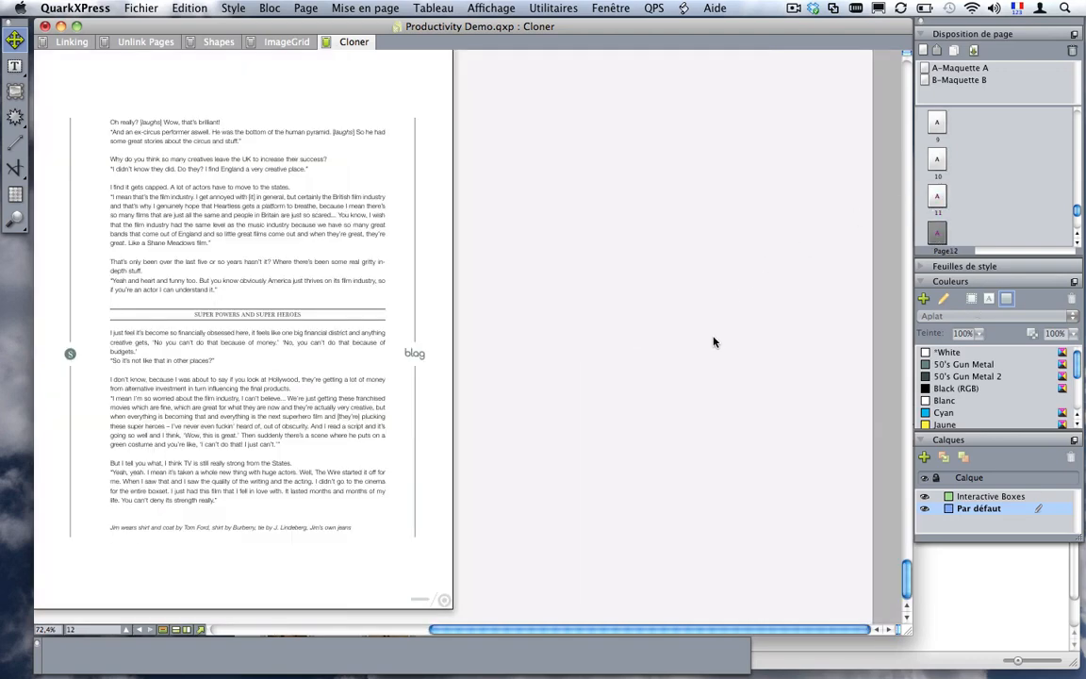
Step: Examine Cloner's available destinations and its section-creation options for cloning all pages, and close it without cloning
click(500, 7)
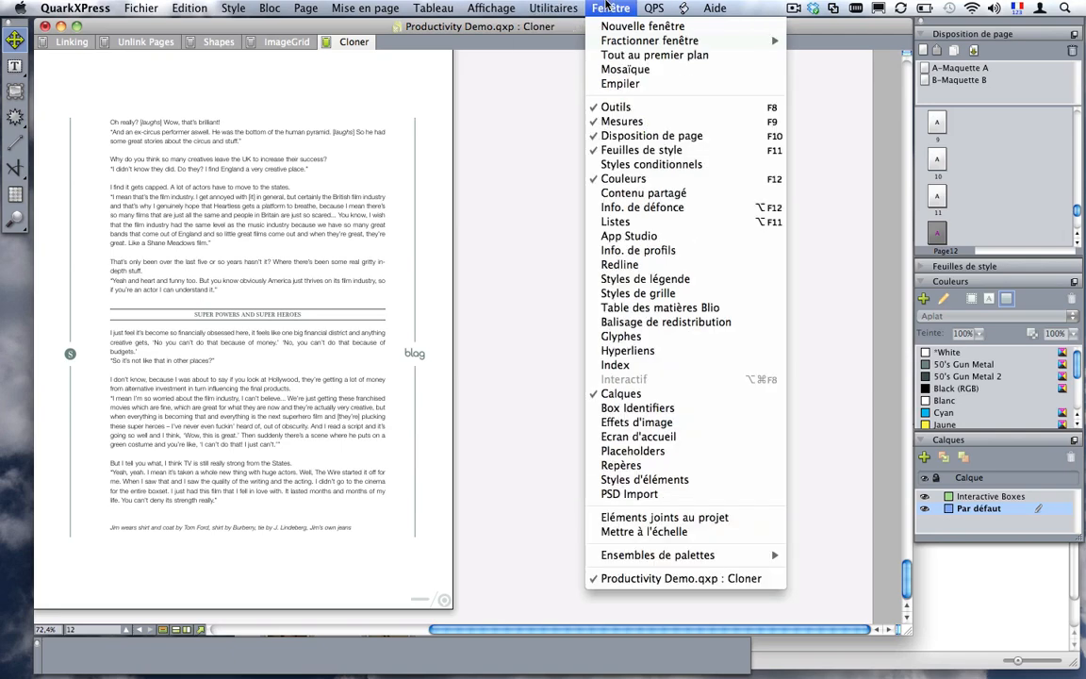
click(500, 264)
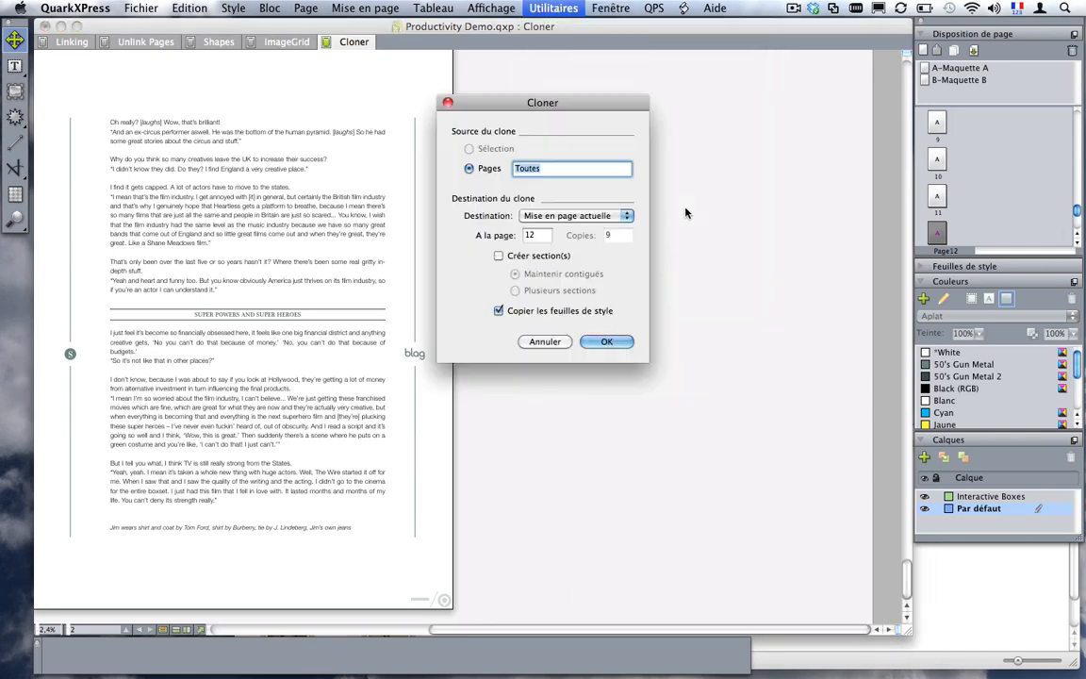
click(627, 216)
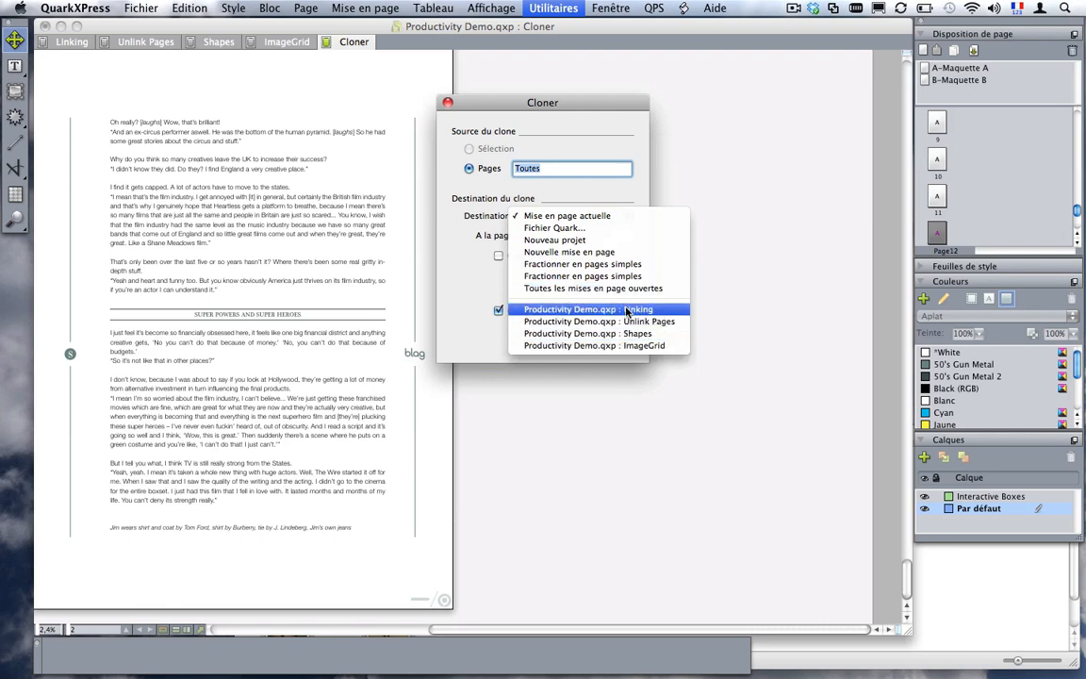
click(501, 255)
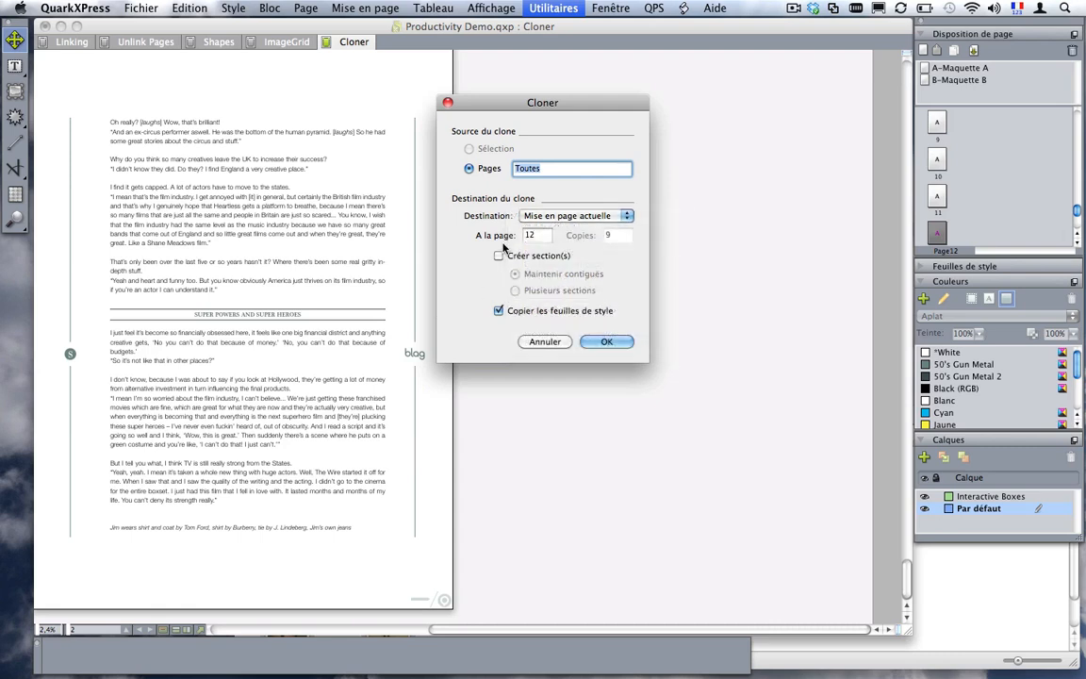
click(498, 255)
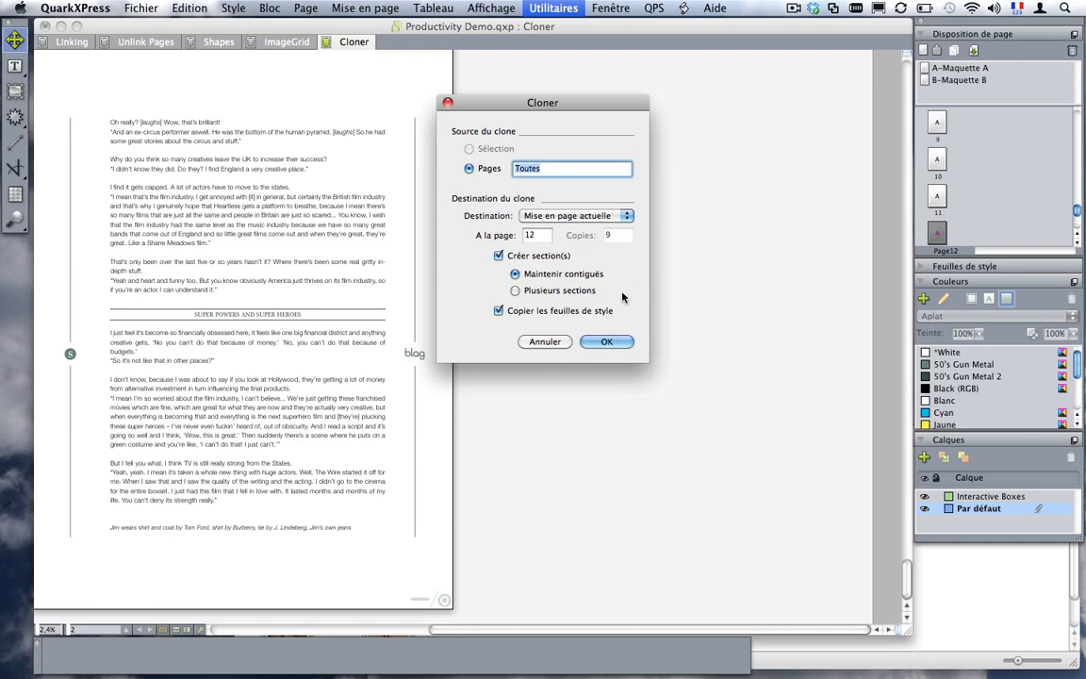
click(543, 345)
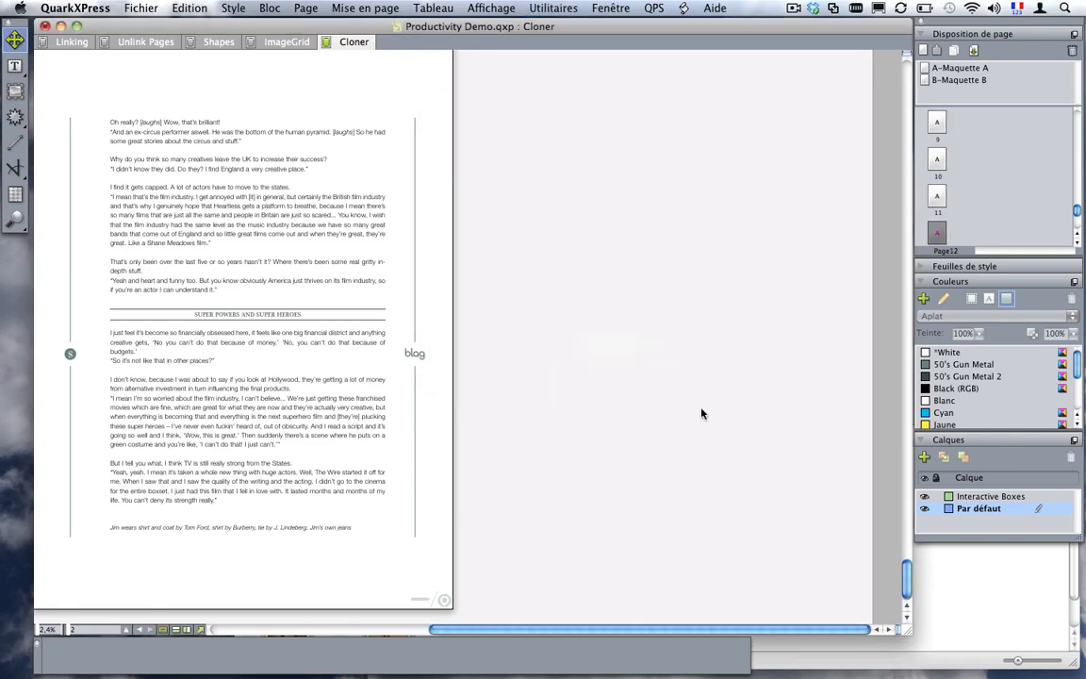
Step: Switch to the slide presentation and advance past the Demo slide
key(super+Tab)
key(super+Tab)
key(super+Tab)
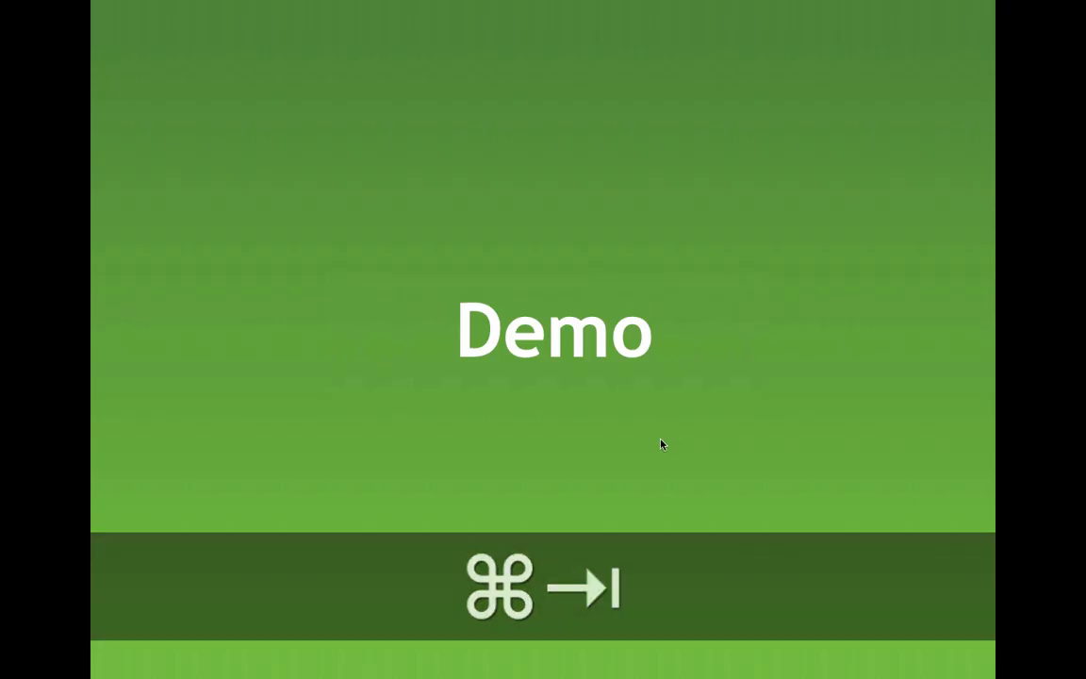
key(Right)
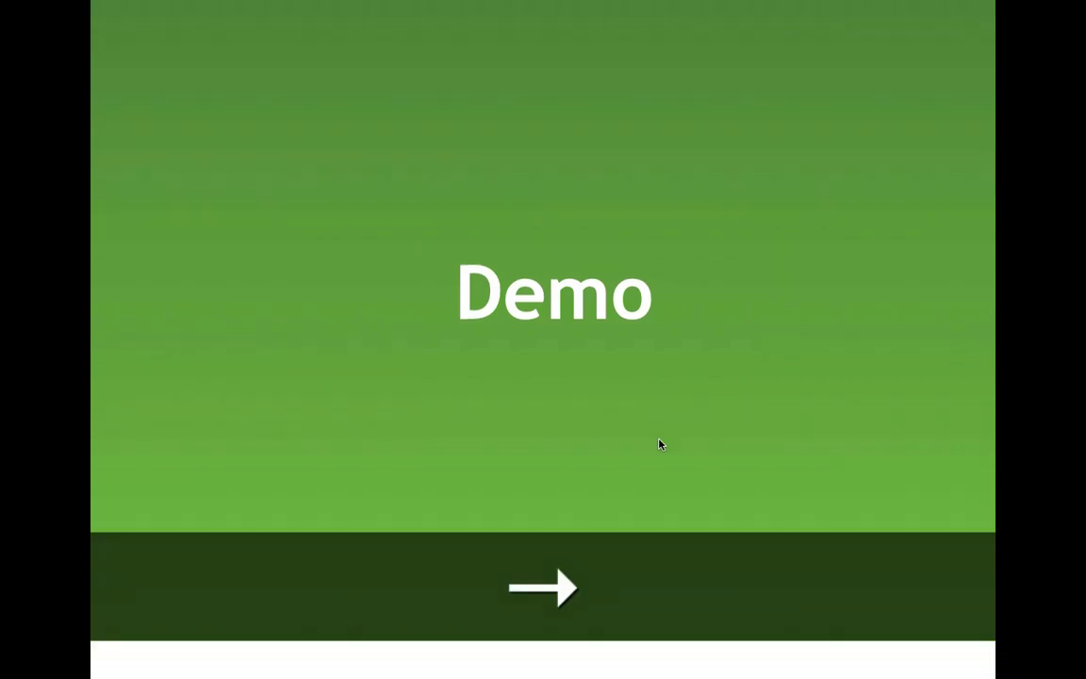